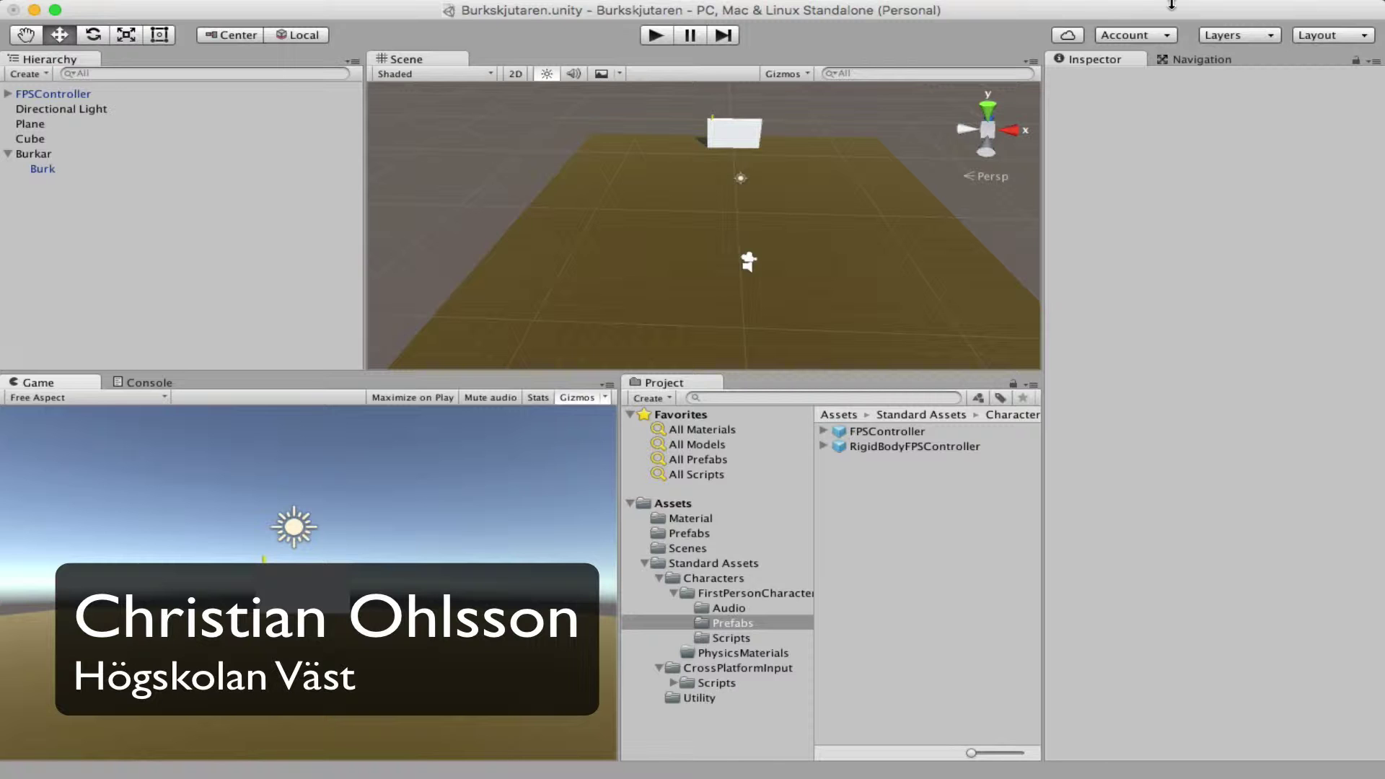
Rename FPSController to Player and give it the Player tag
click(49, 93)
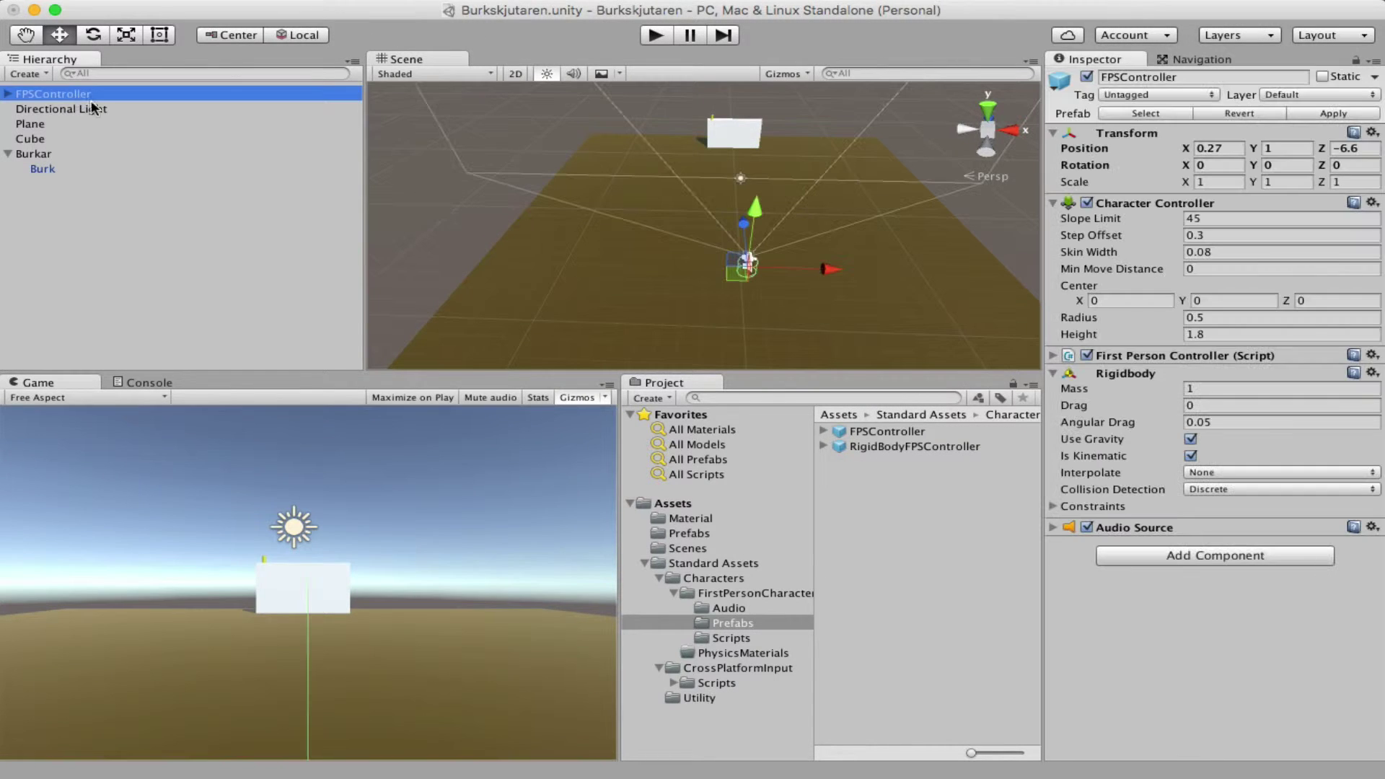
key(Return)
text(Player)
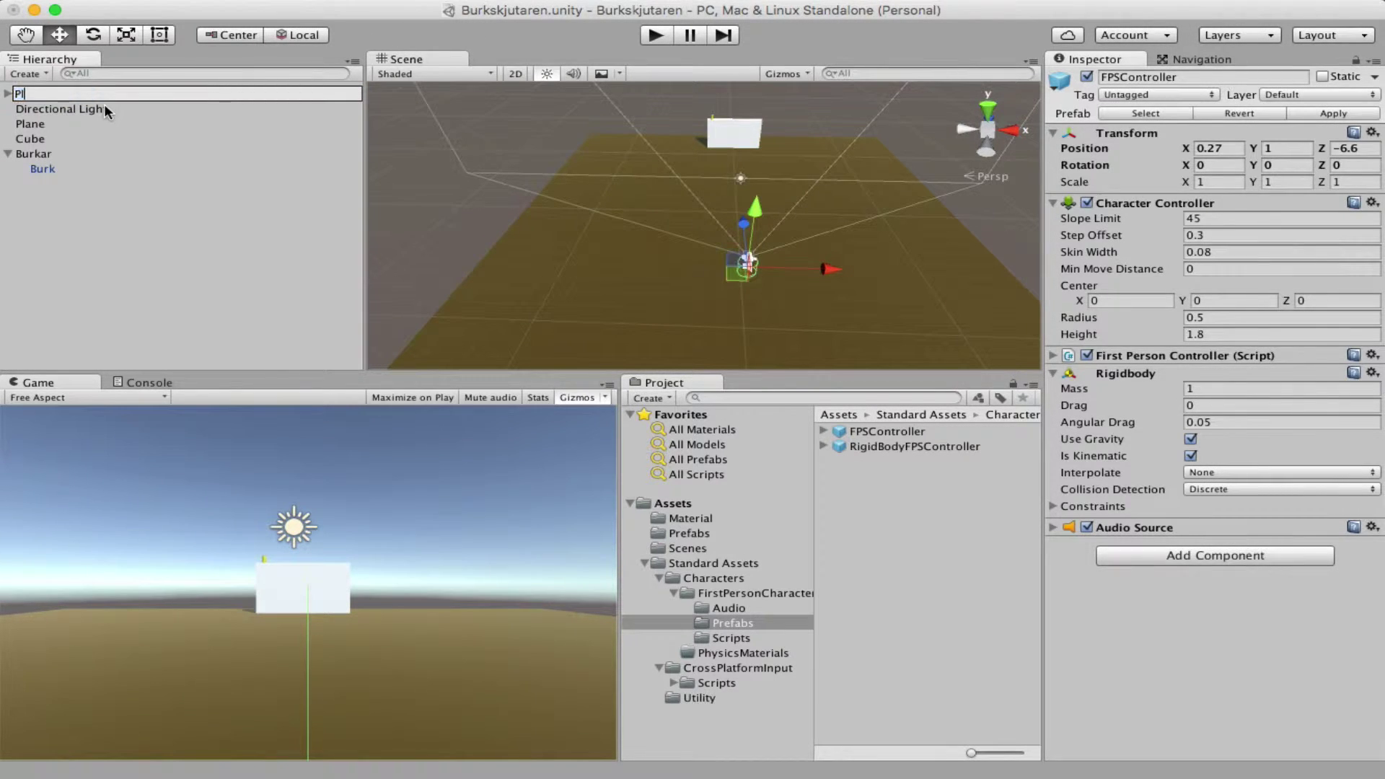
key(Return)
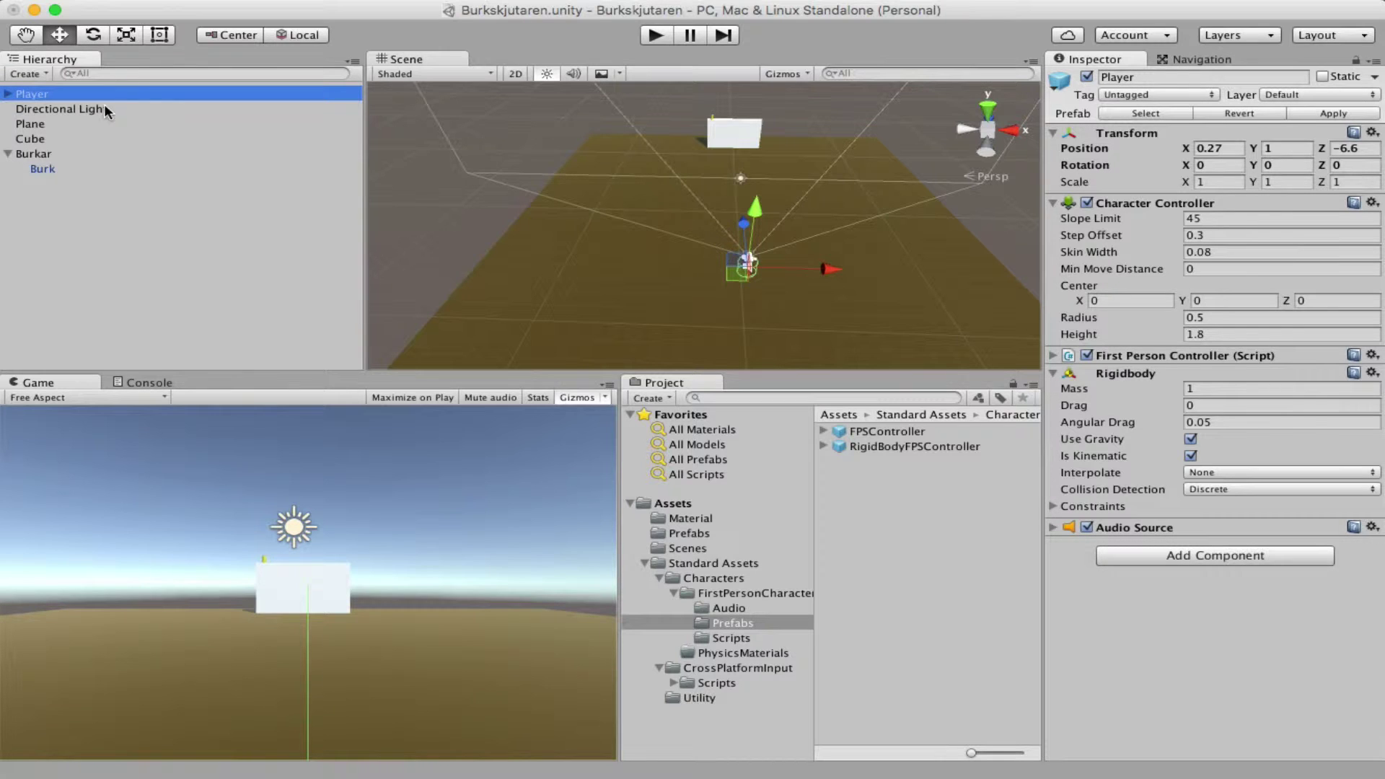
click(1168, 94)
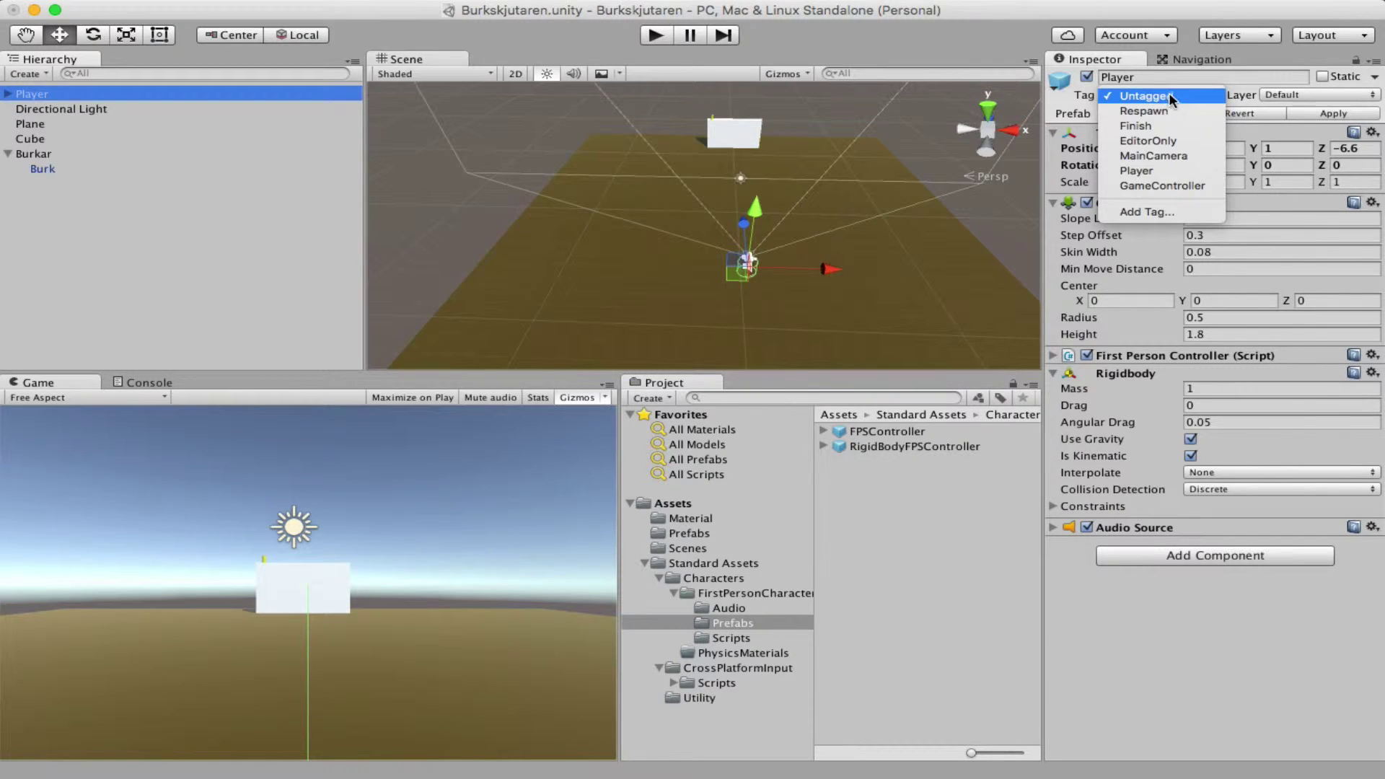
click(1174, 171)
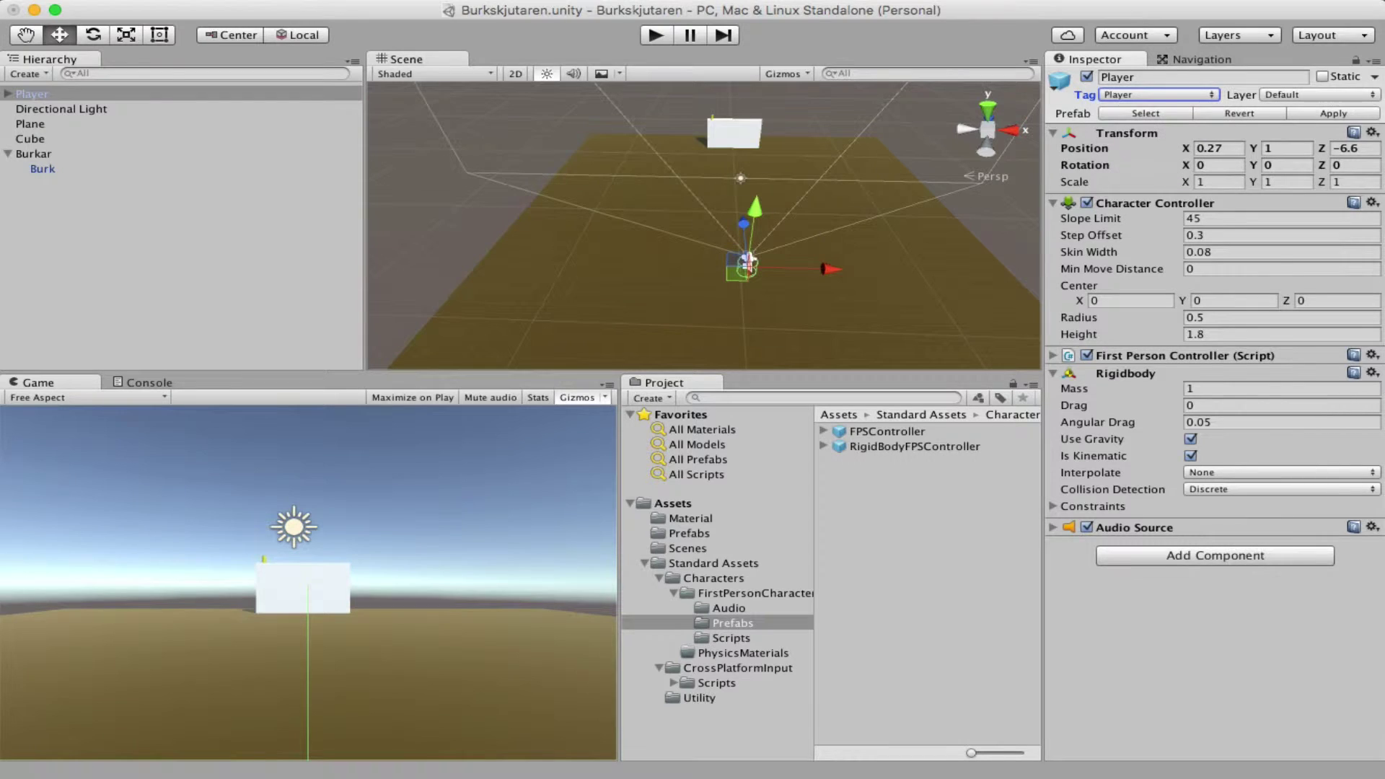
Rename the Plane object to Marken
click(41, 125)
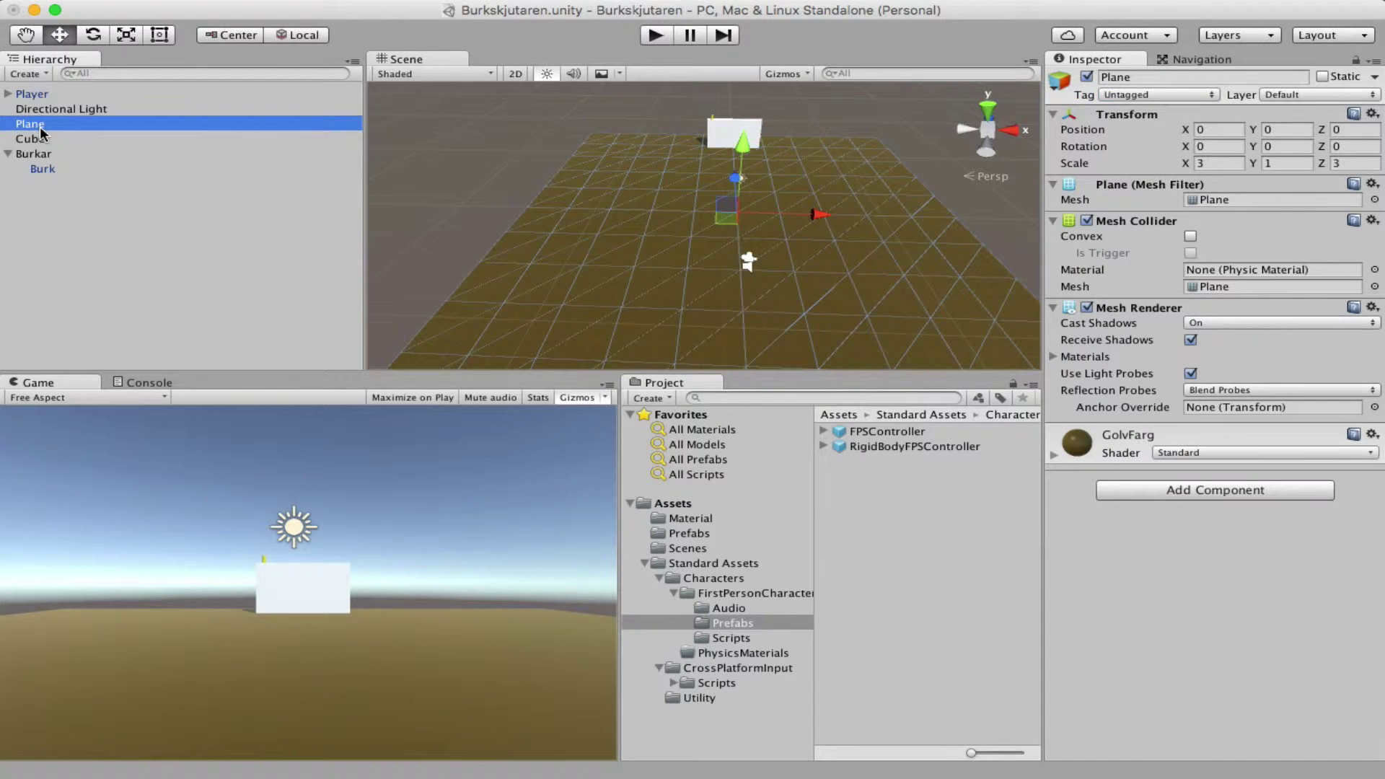
click(41, 127)
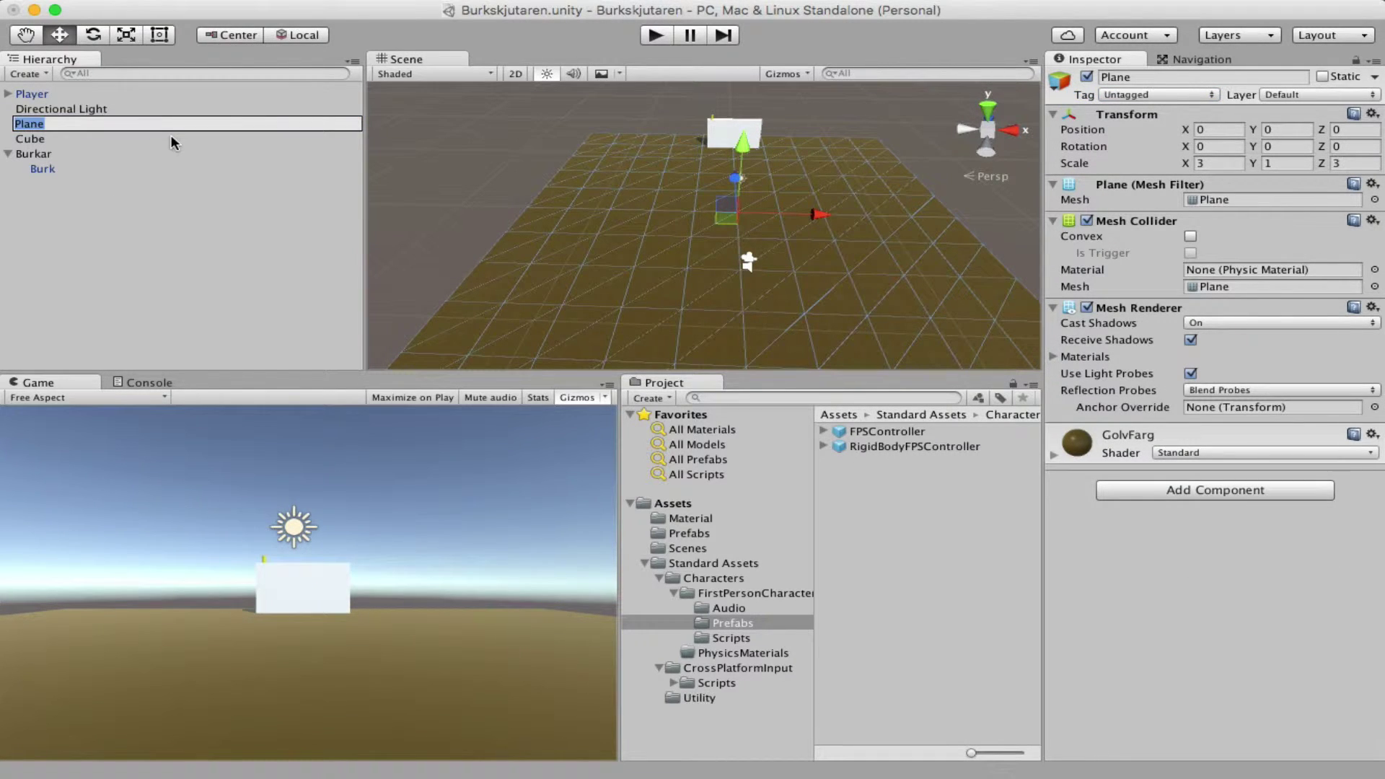
text(MArken)
key(Left)
key(Left)
key(Left)
key(BackSpace)
text(a)
key(Return)
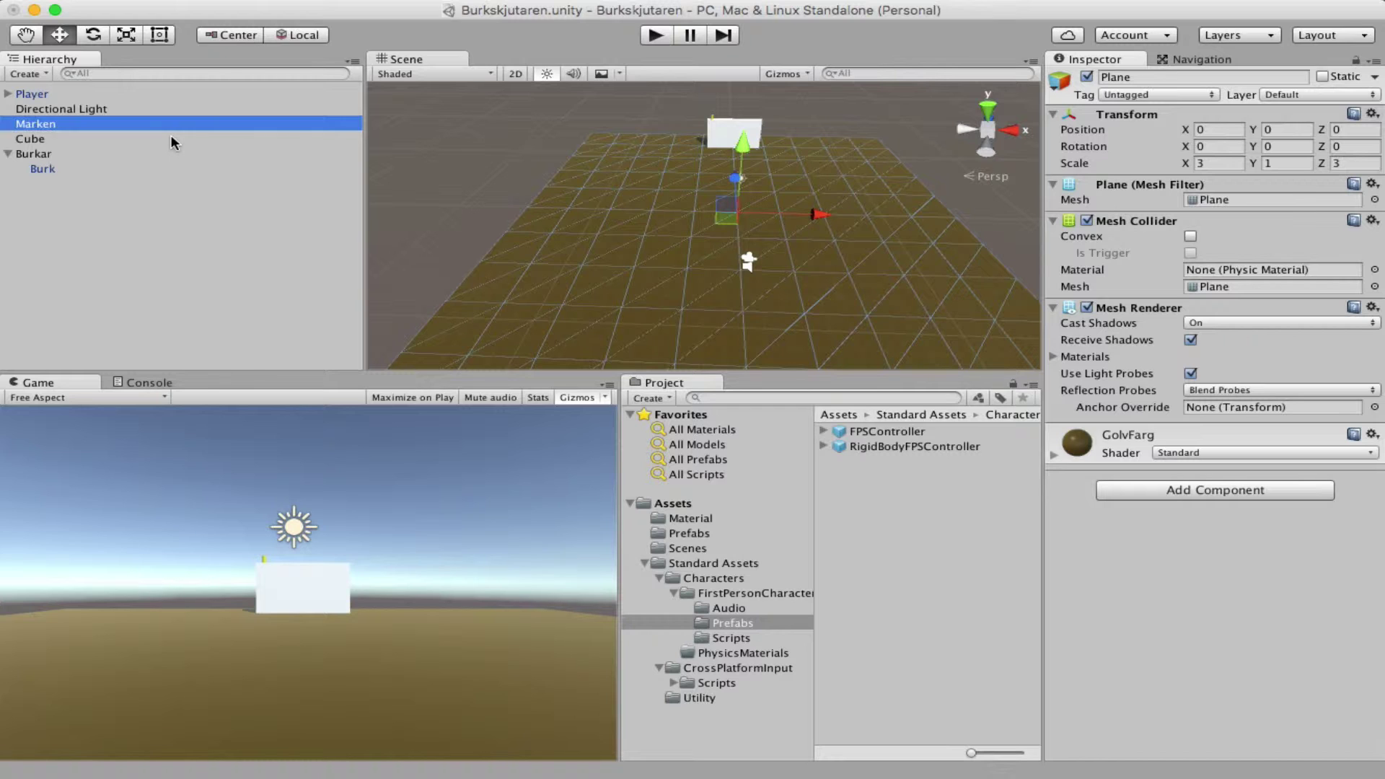
Rename the Cube object to Hylla
click(171, 137)
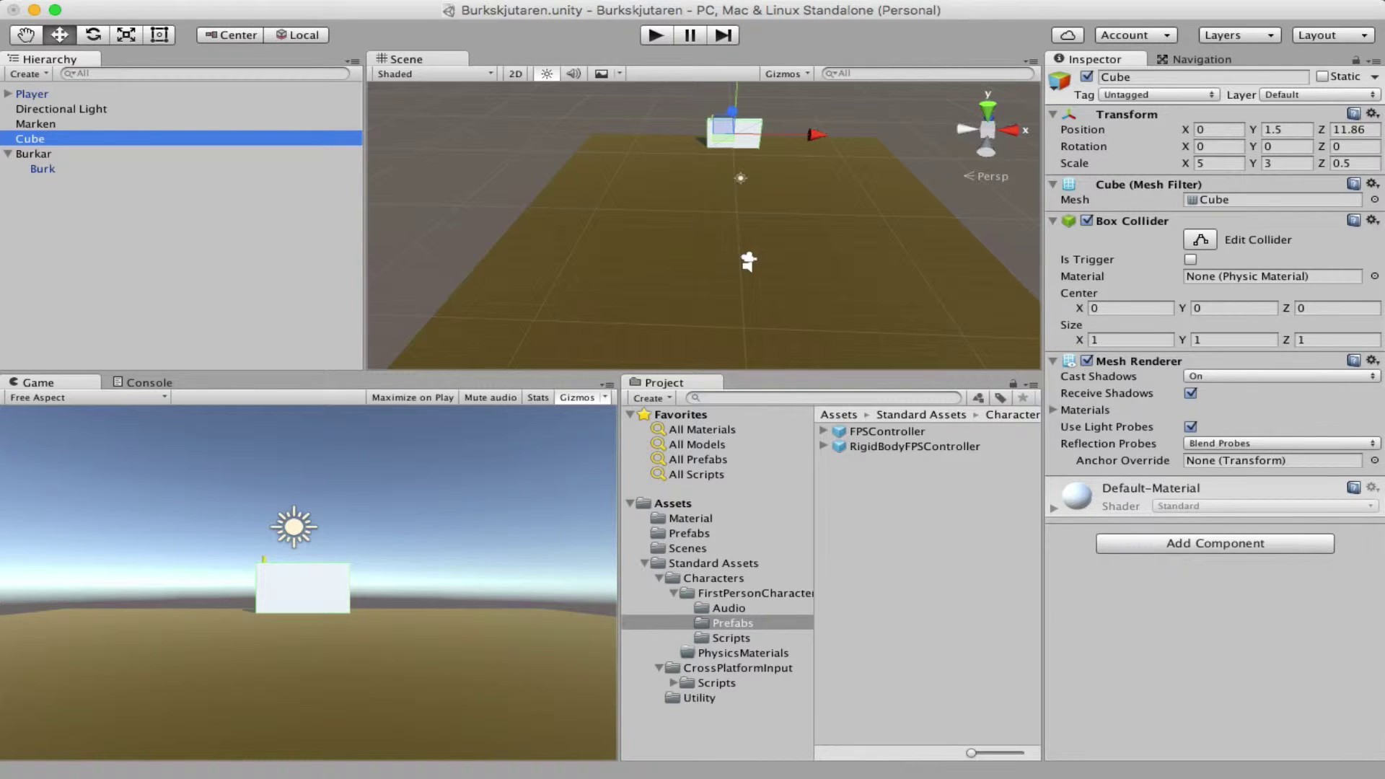
key(Return)
text(Hyll)
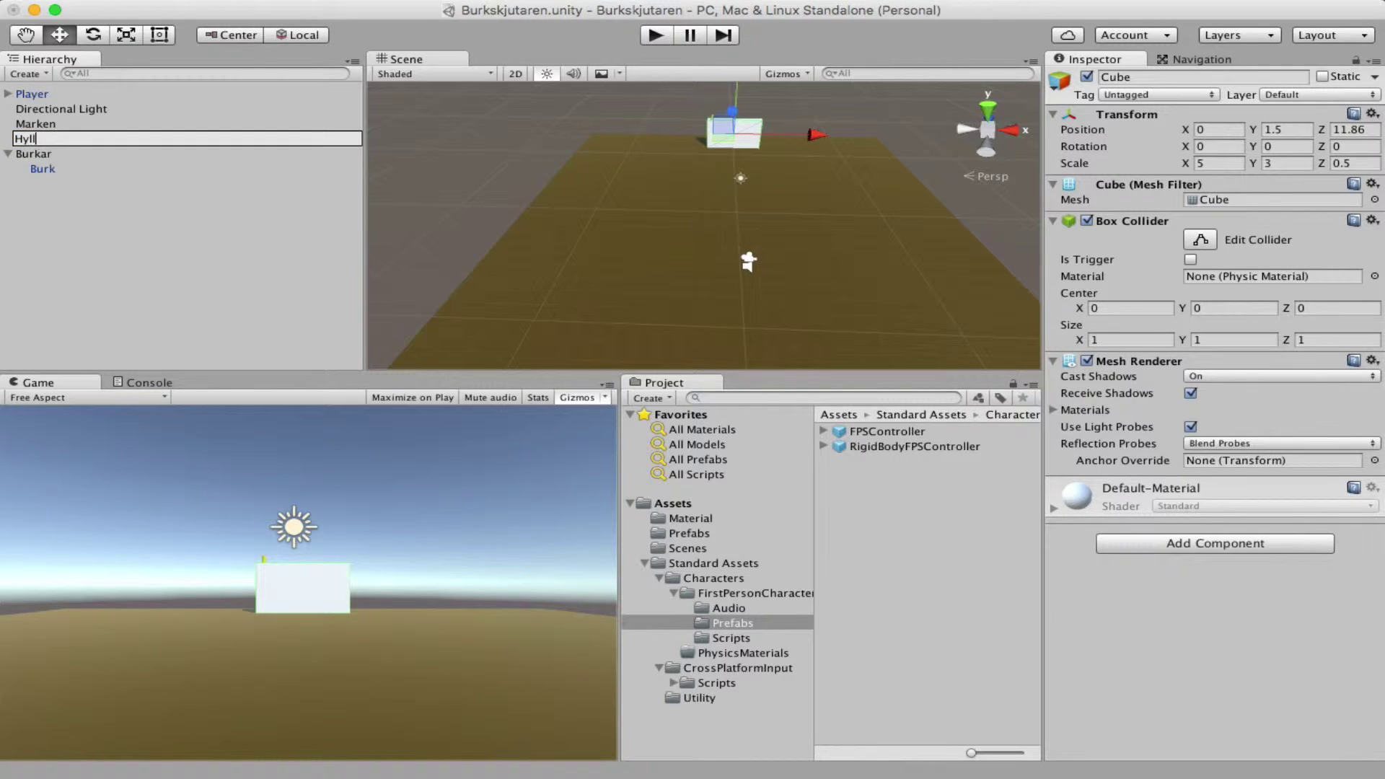
text(a)
key(Return)
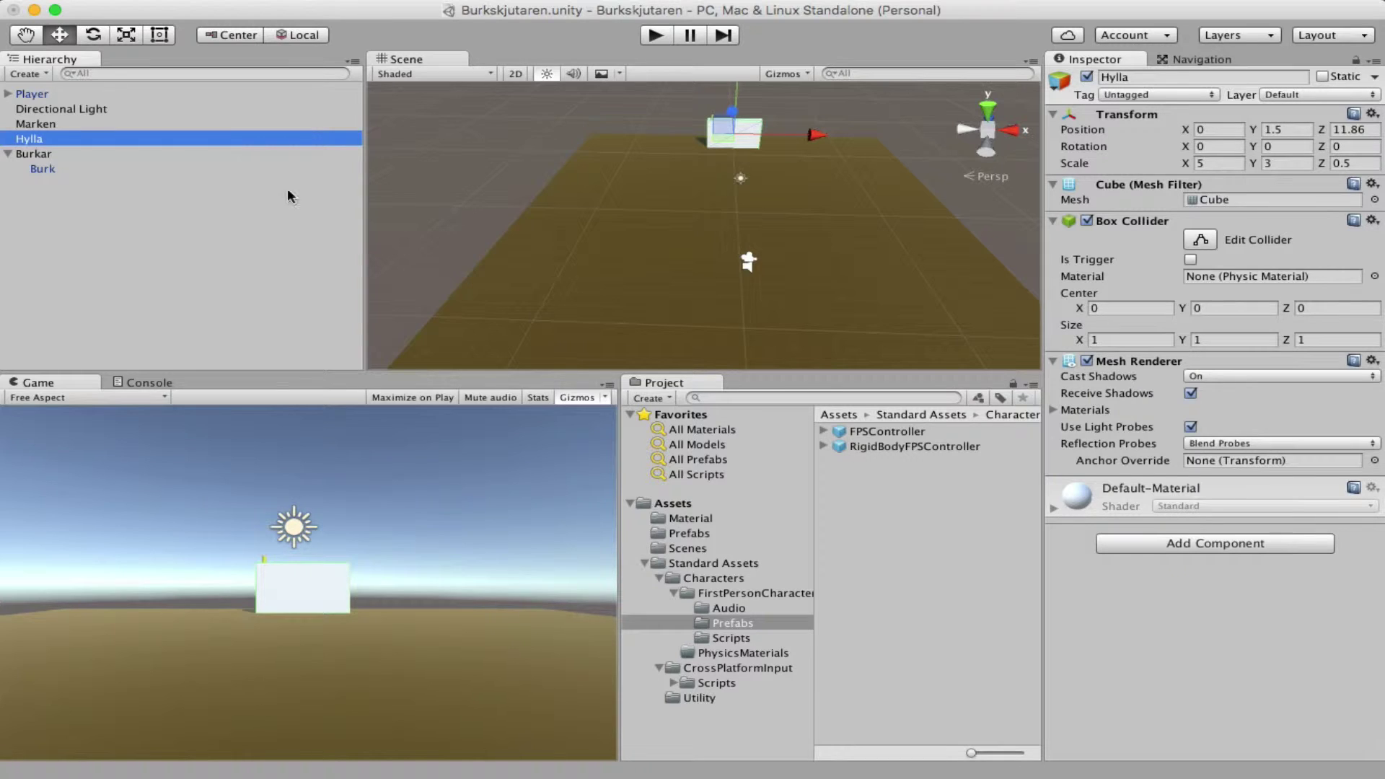
click(38, 95)
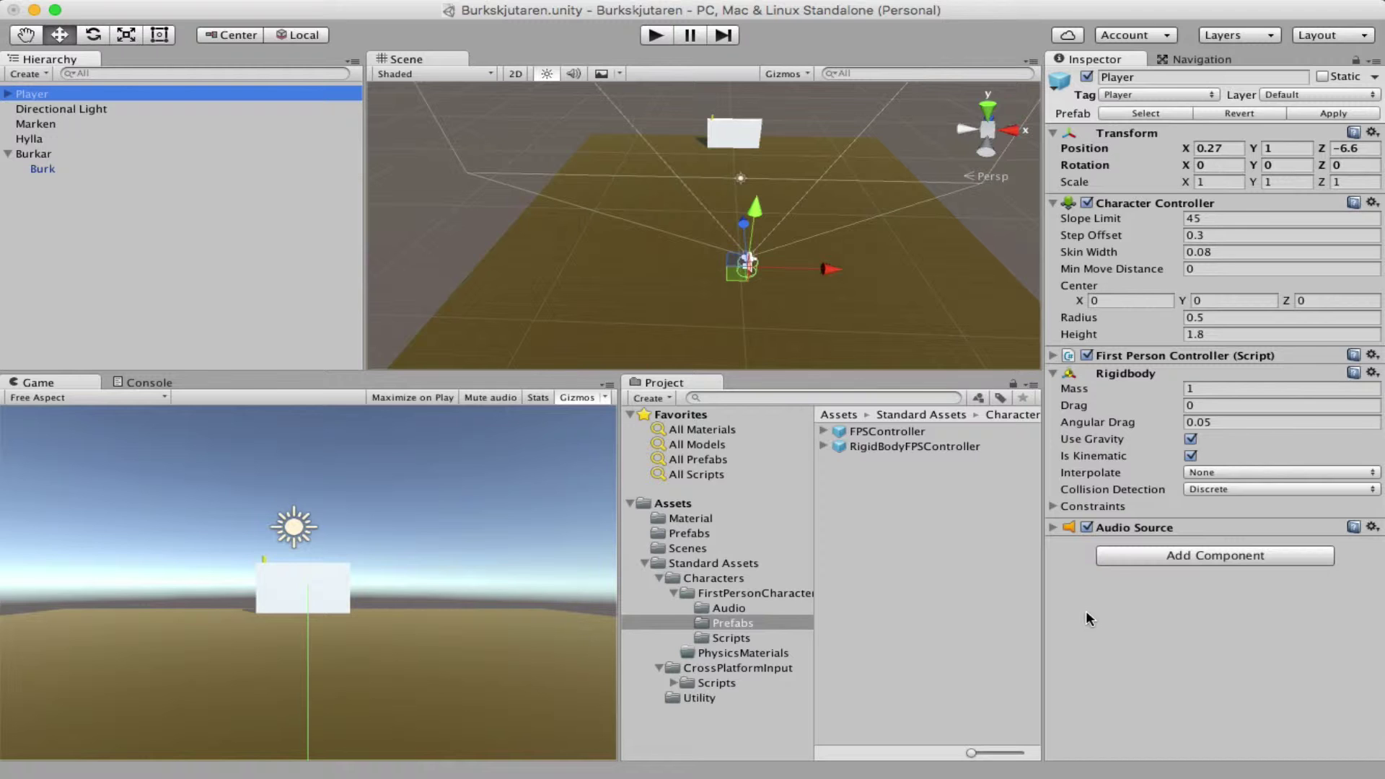
Attach a new C# script named PlayerController to Player
click(1235, 560)
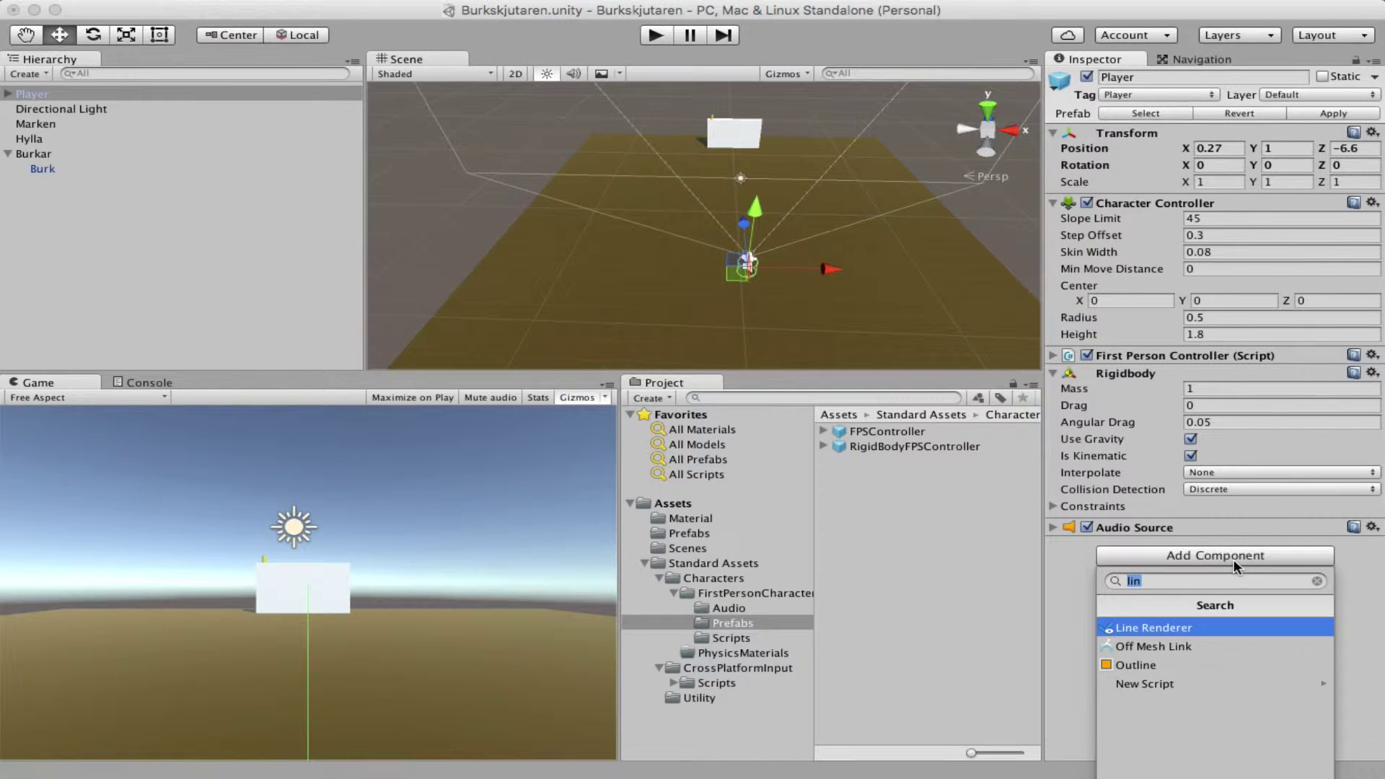
text(Player)
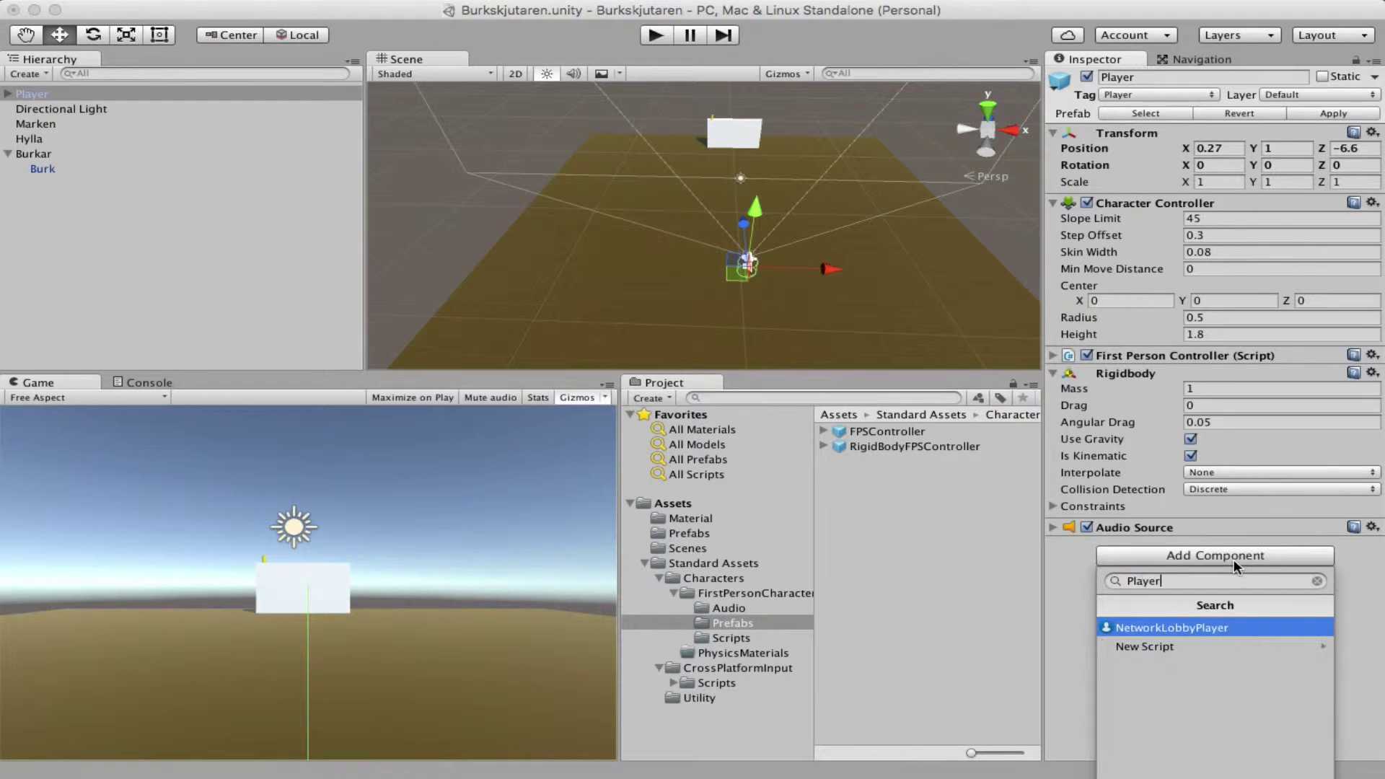
text(Controller)
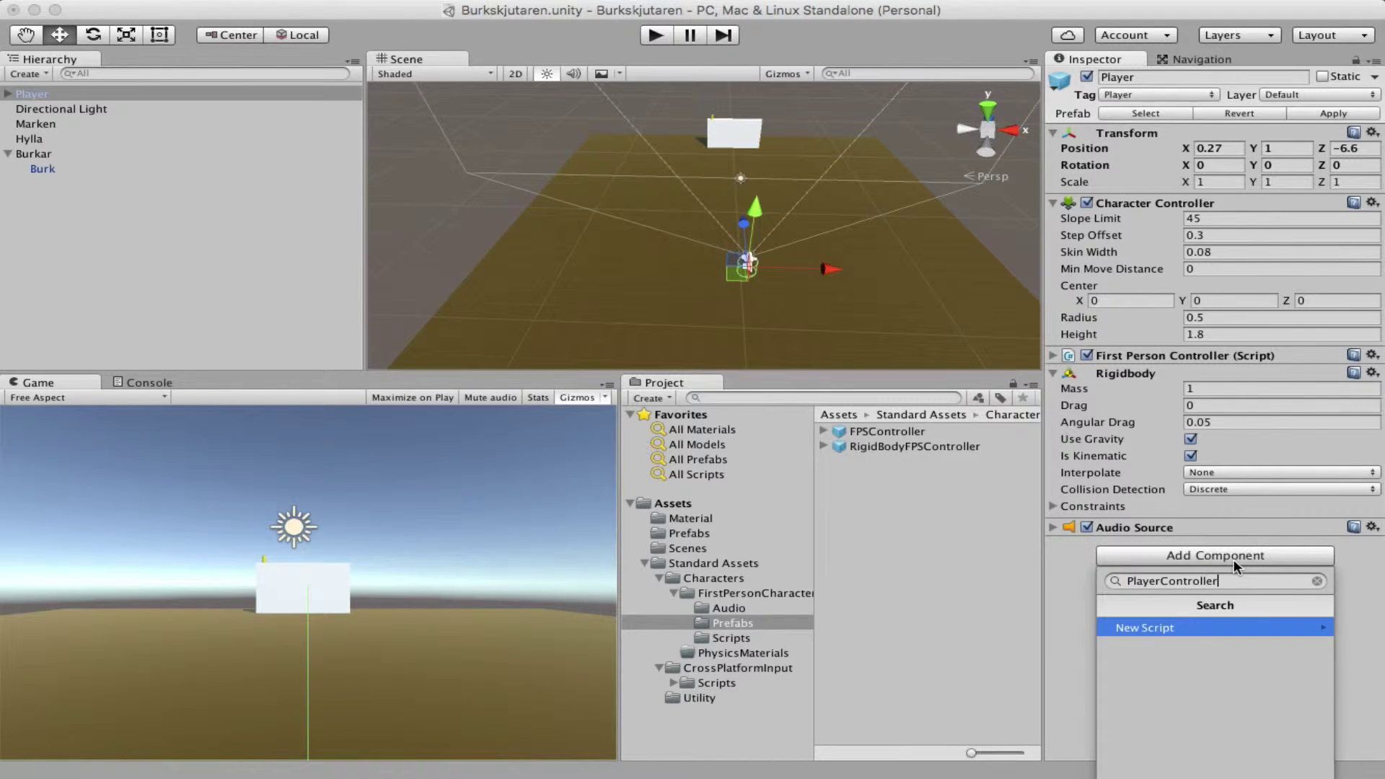
key(Return)
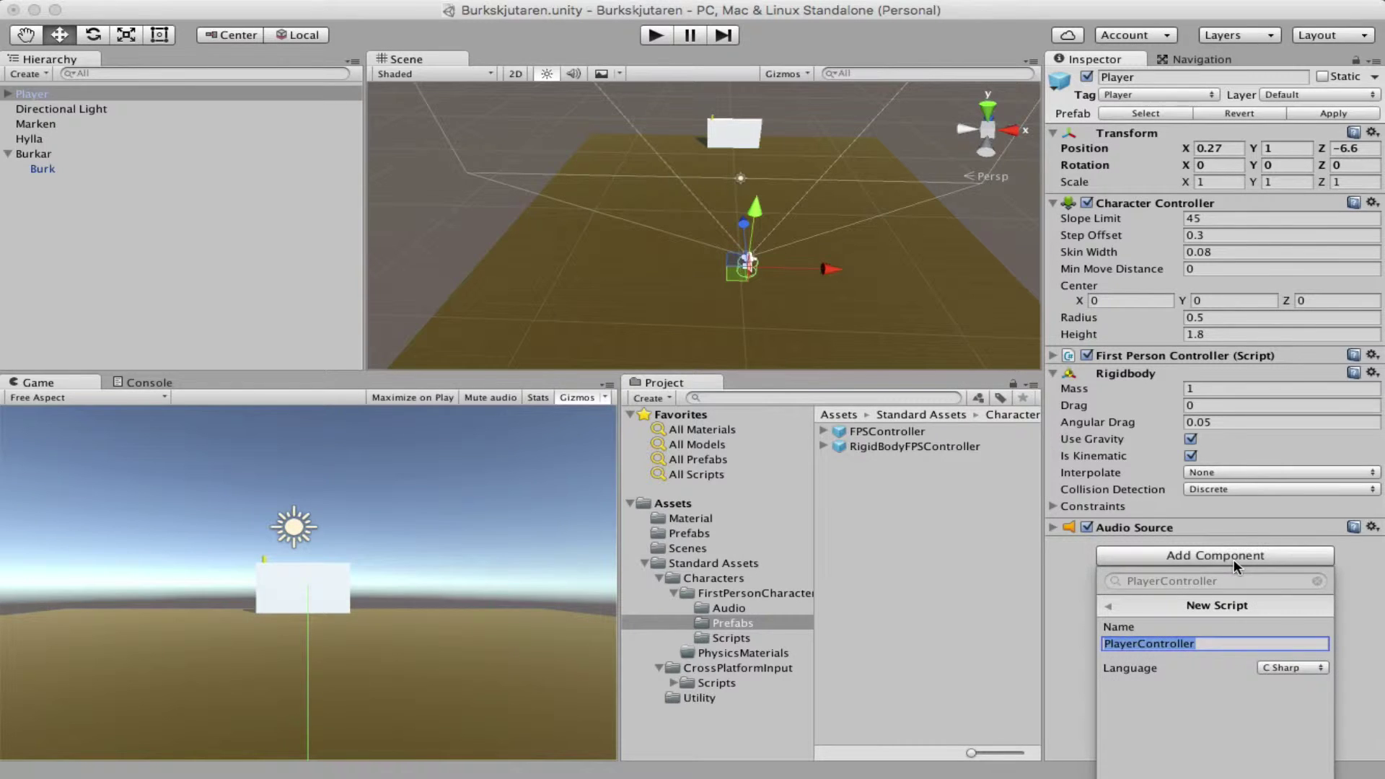
key(Return)
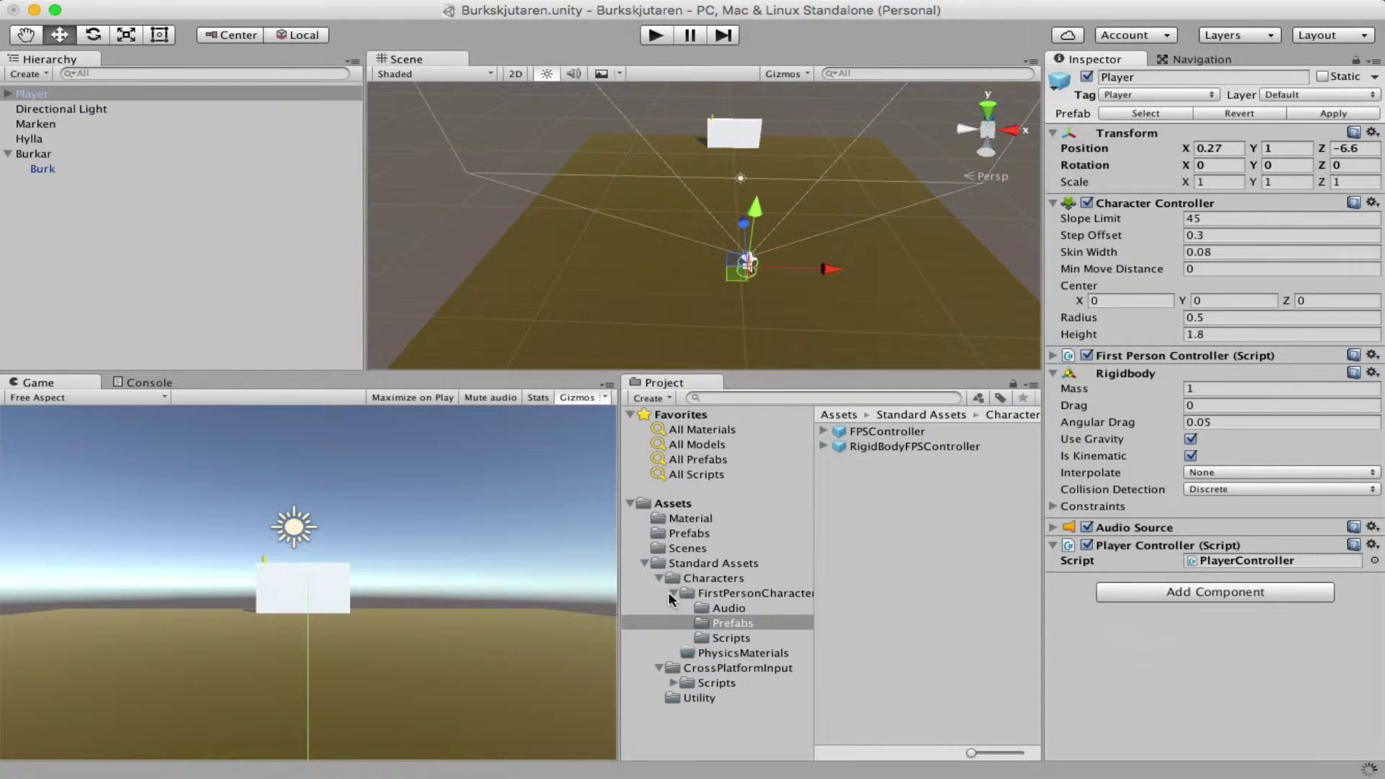
Create a new folder named Scripts under Assets
click(673, 592)
click(659, 578)
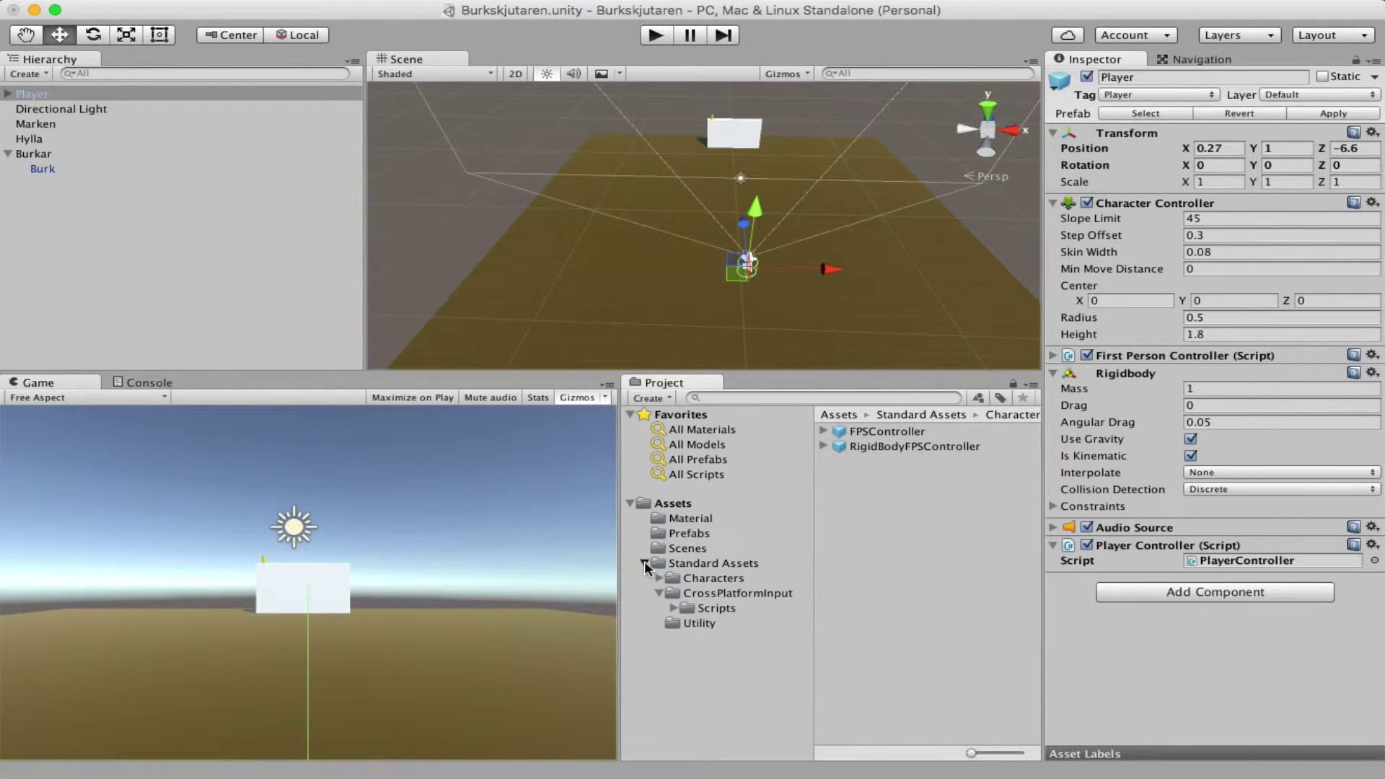
click(645, 562)
click(675, 503)
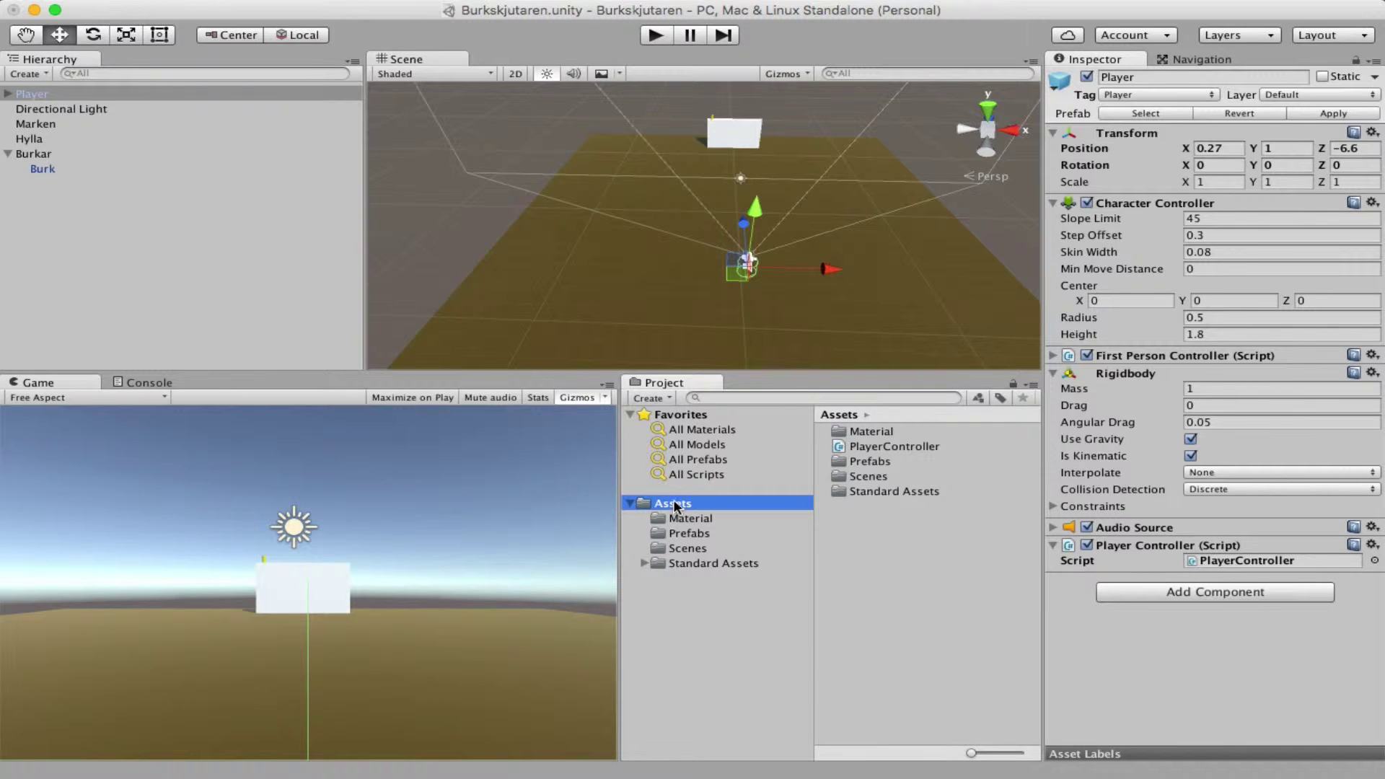
click(650, 397)
click(724, 414)
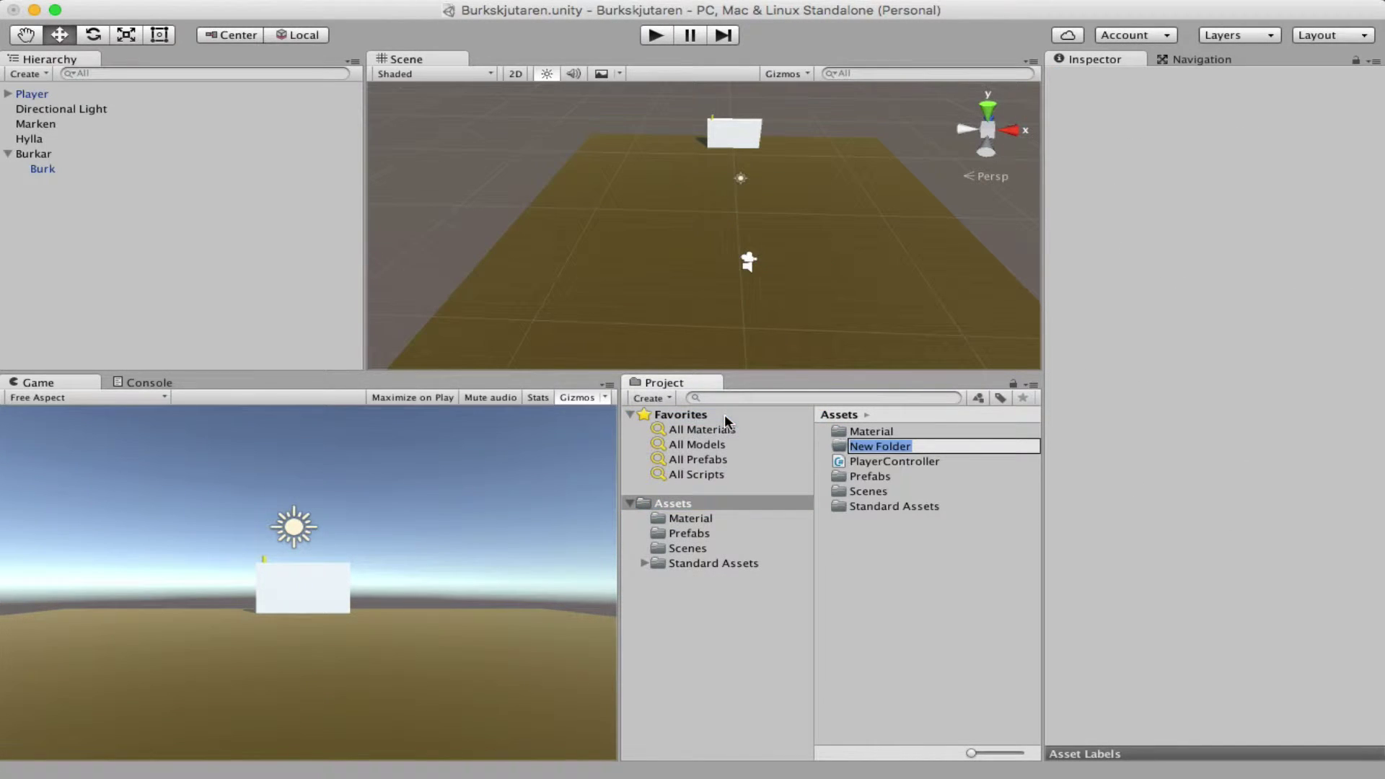
text(Scripts)
key(Return)
Move PlayerController into the Scripts folder and open it in the code editor
drag(898, 448, 877, 491)
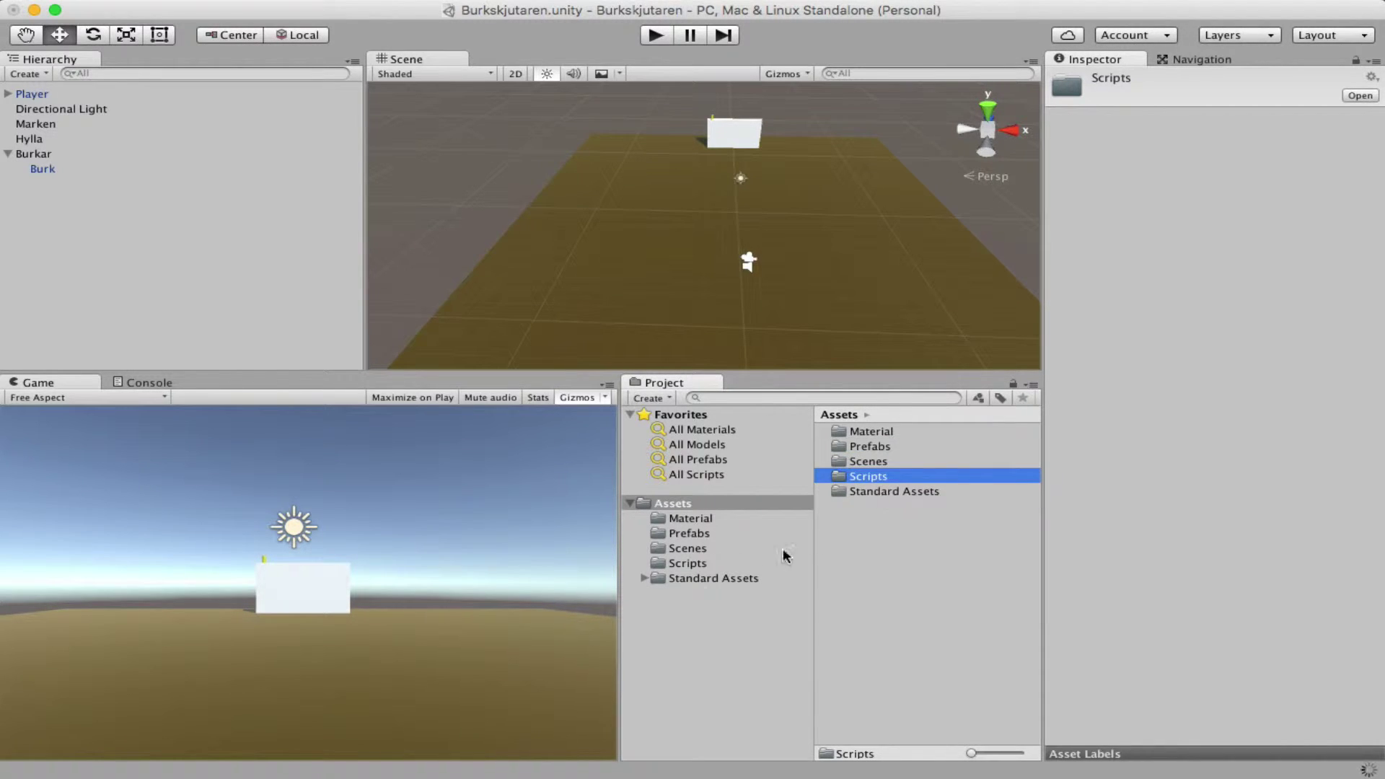
click(696, 563)
double_click(889, 433)
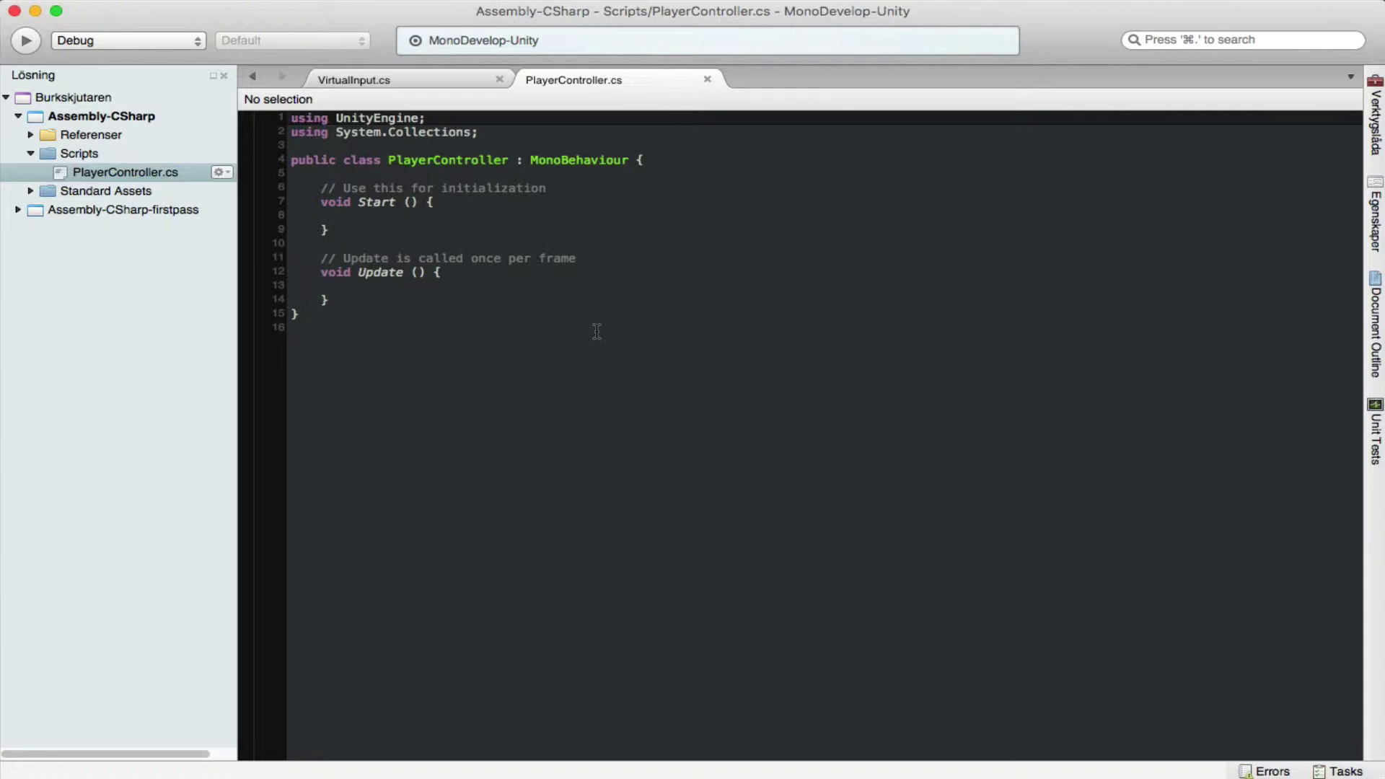
In Update, add an if block checking Input.GetMouseButtonDown(0)
click(459, 286)
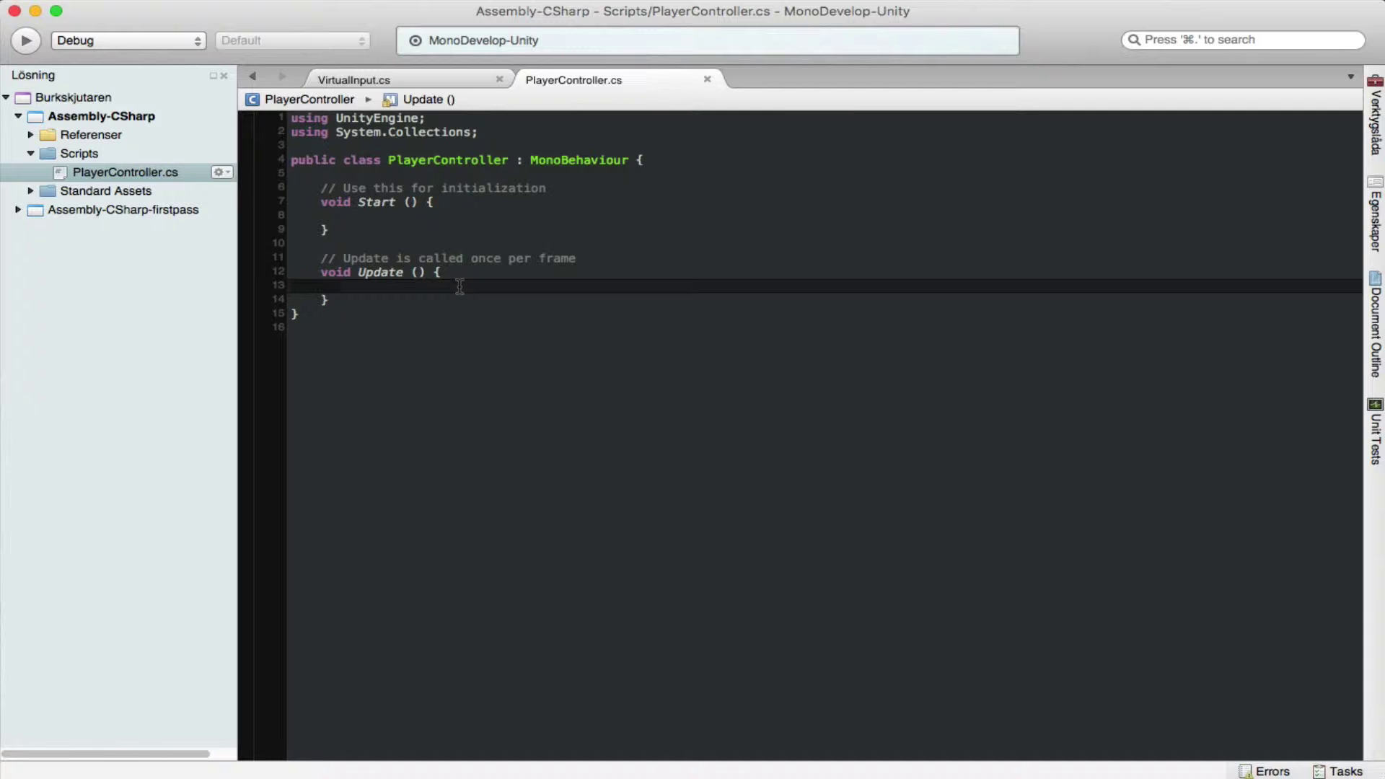
key(Tab)
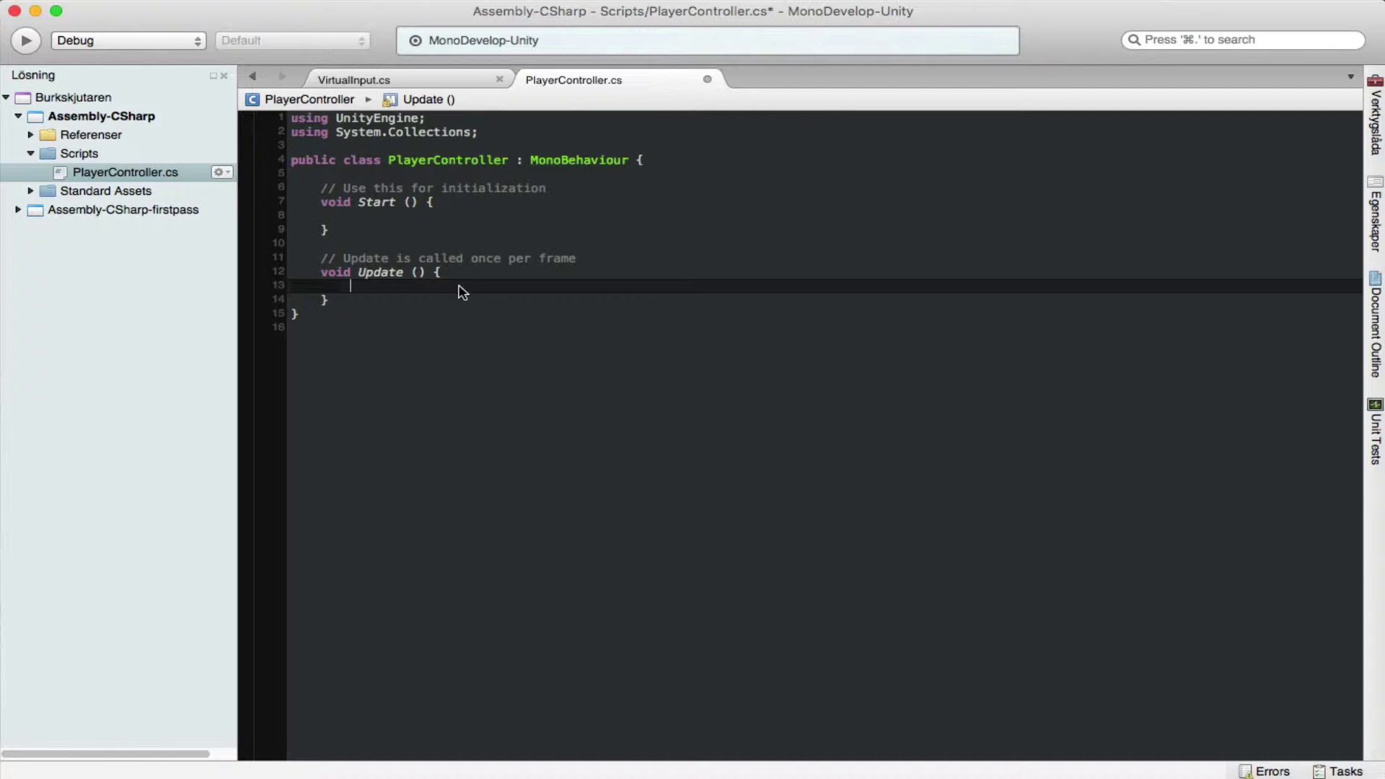
text(if()
text(inp)
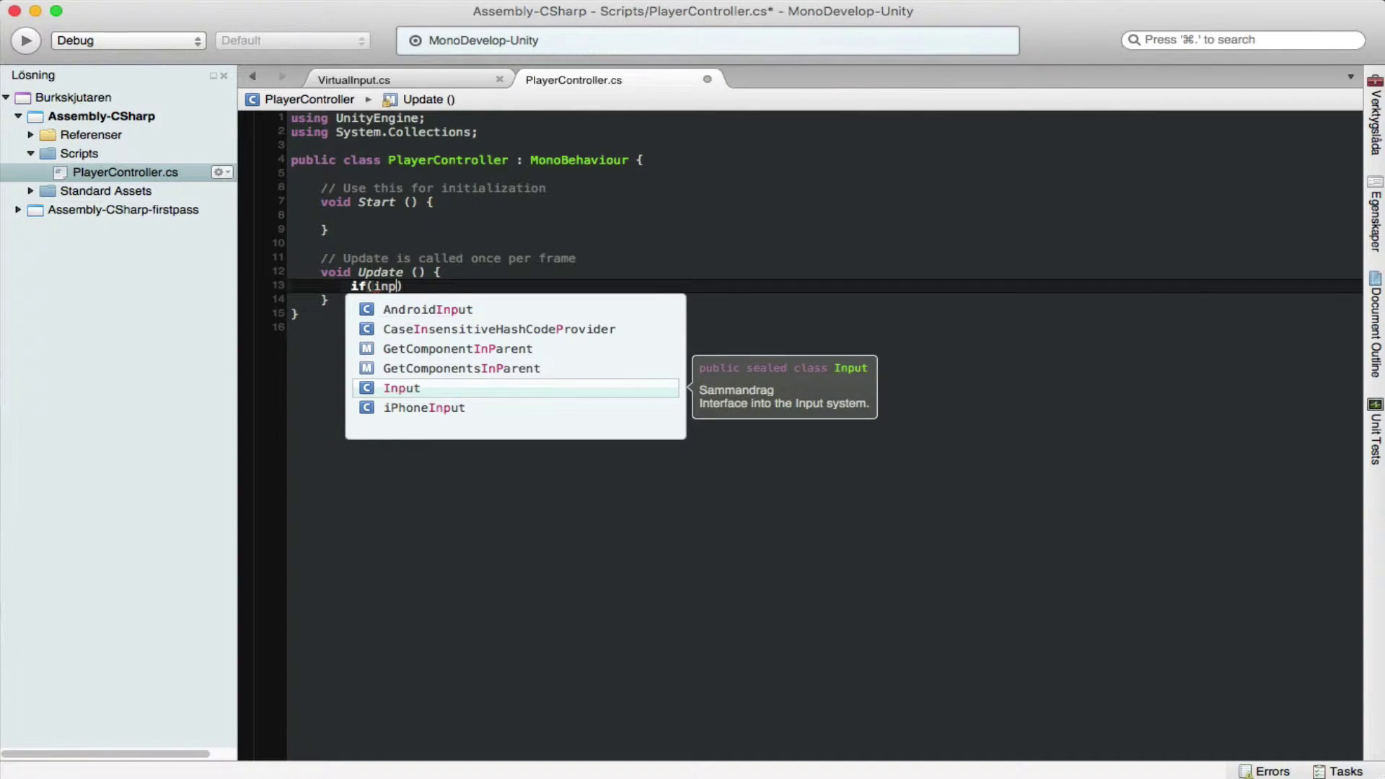
key(Return)
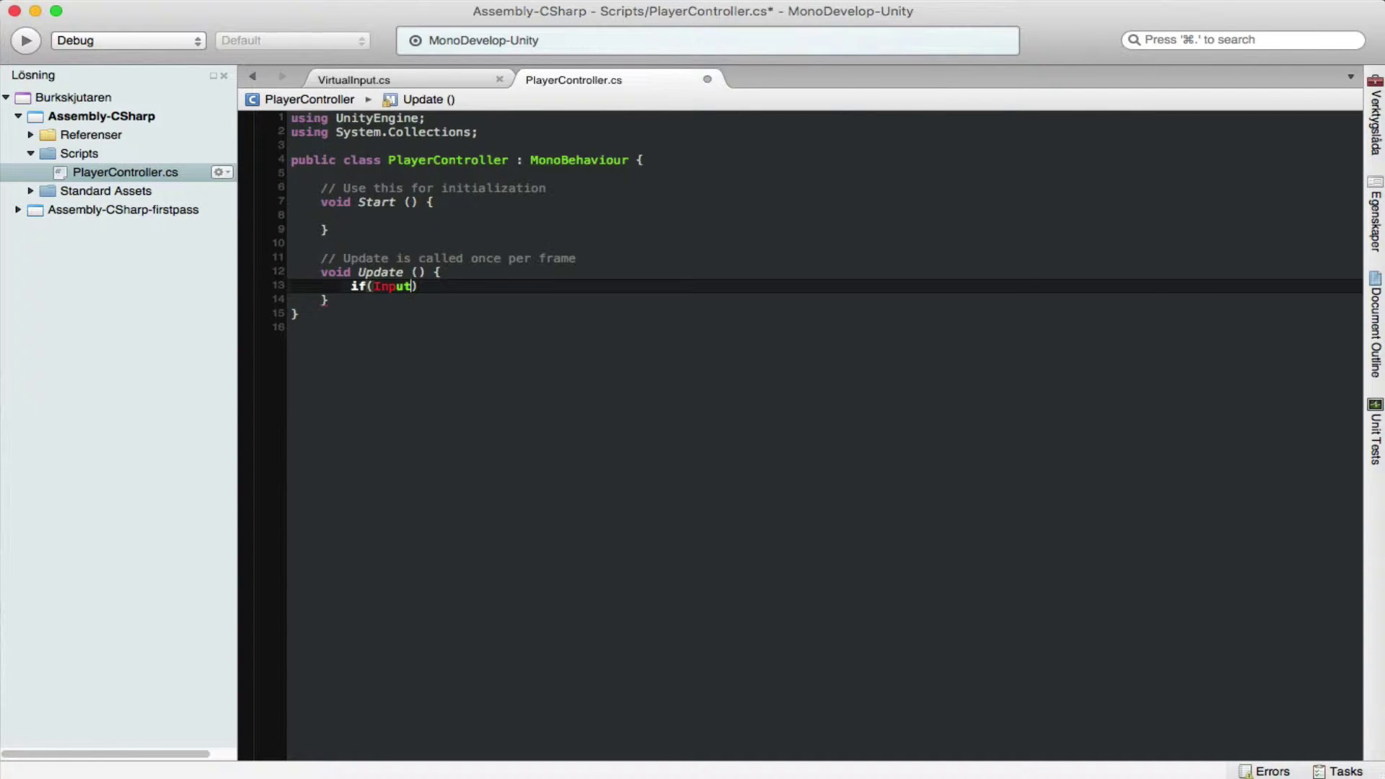
text(.getmou)
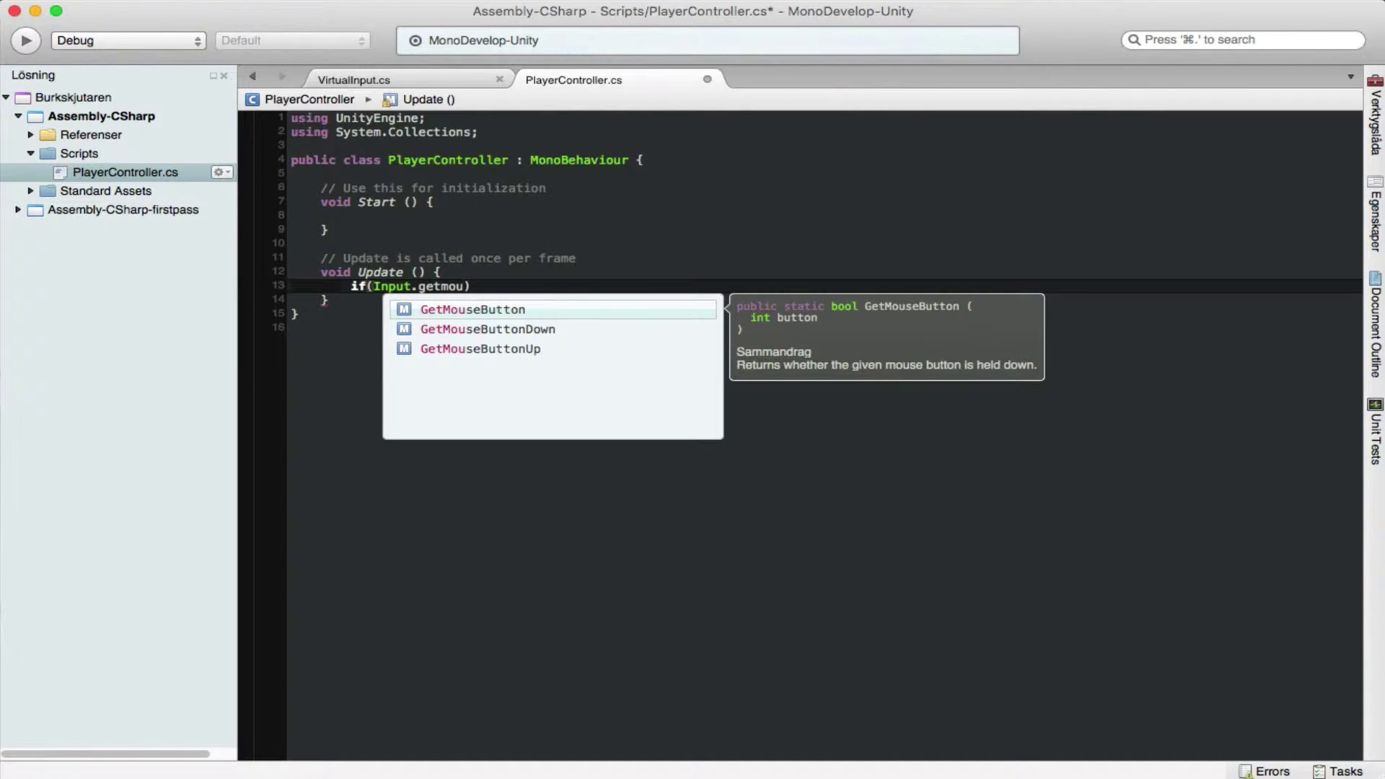
key(Down)
key(Return)
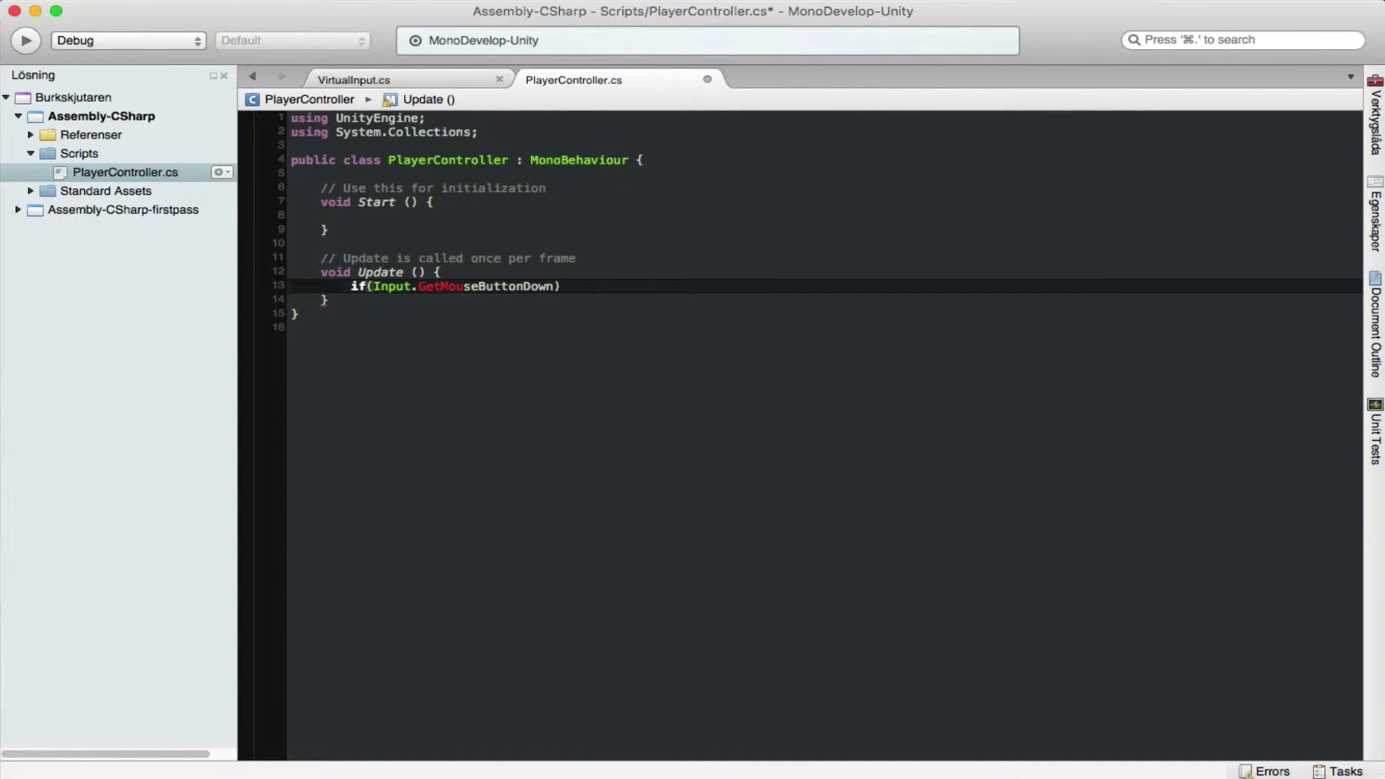
text(()
text(0)
text()))
text( {)
key(Return)
Inside the if block, log "Button pressed" with Debug.Log and save the script
text(Debug)
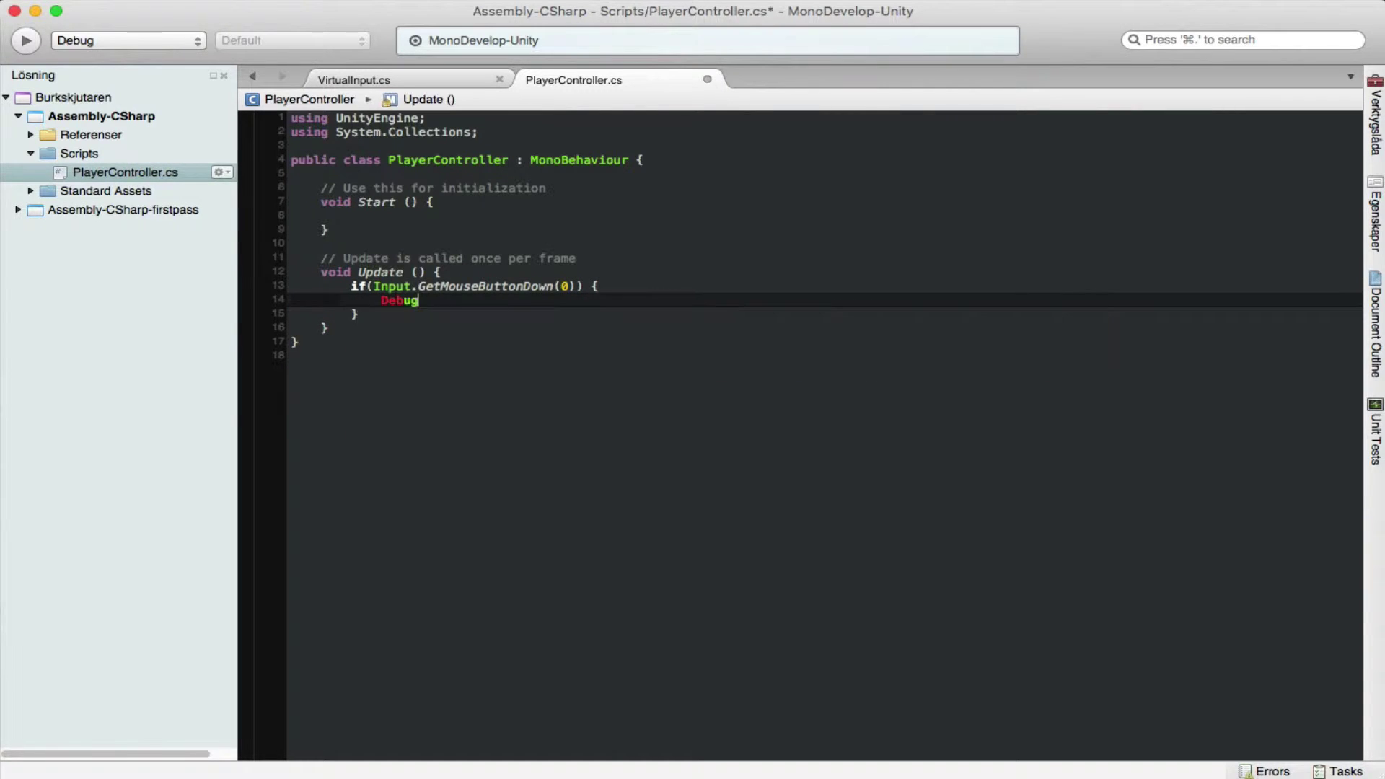
text(.L)
key(Return)
text(("");)
click(462, 300)
text(Bu)
text(tton pres)
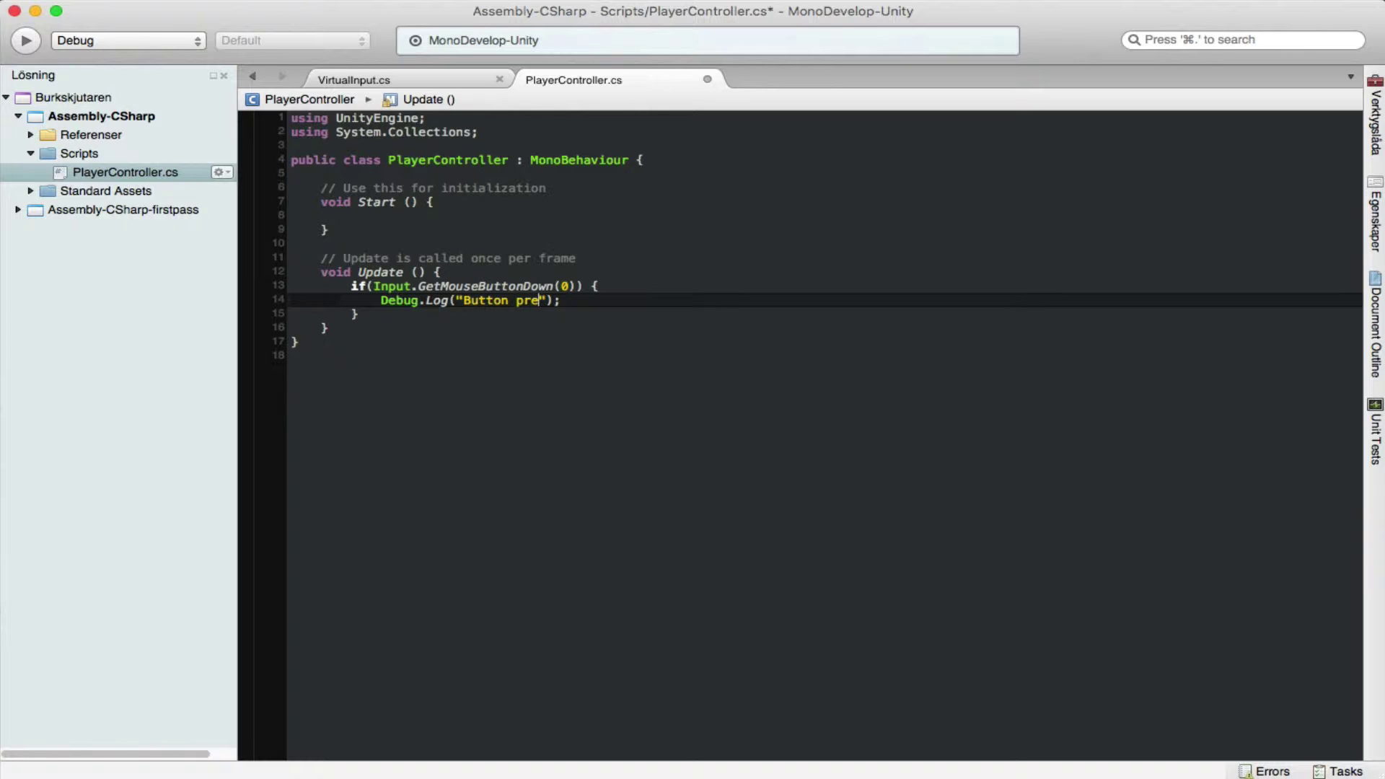
text(sed)
key(super+s)
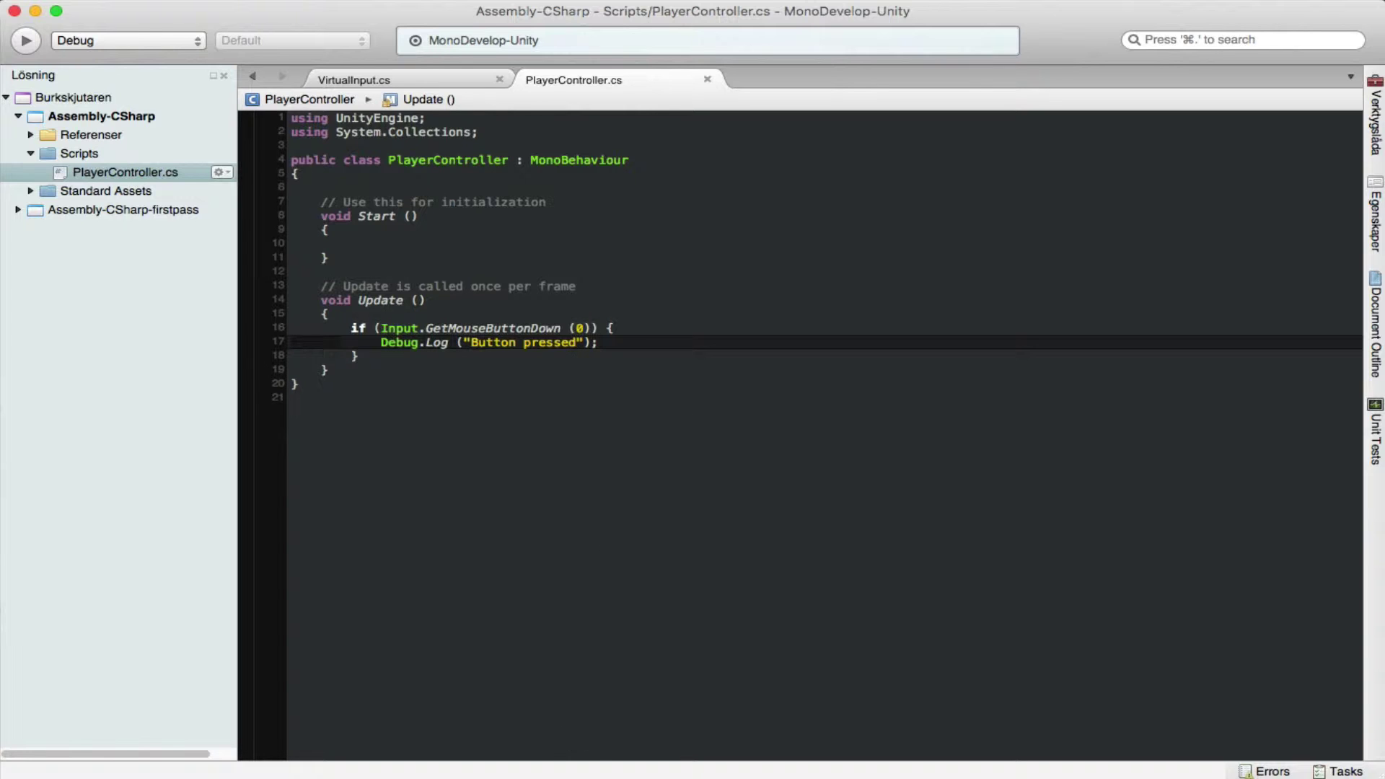
key(super+Tab)
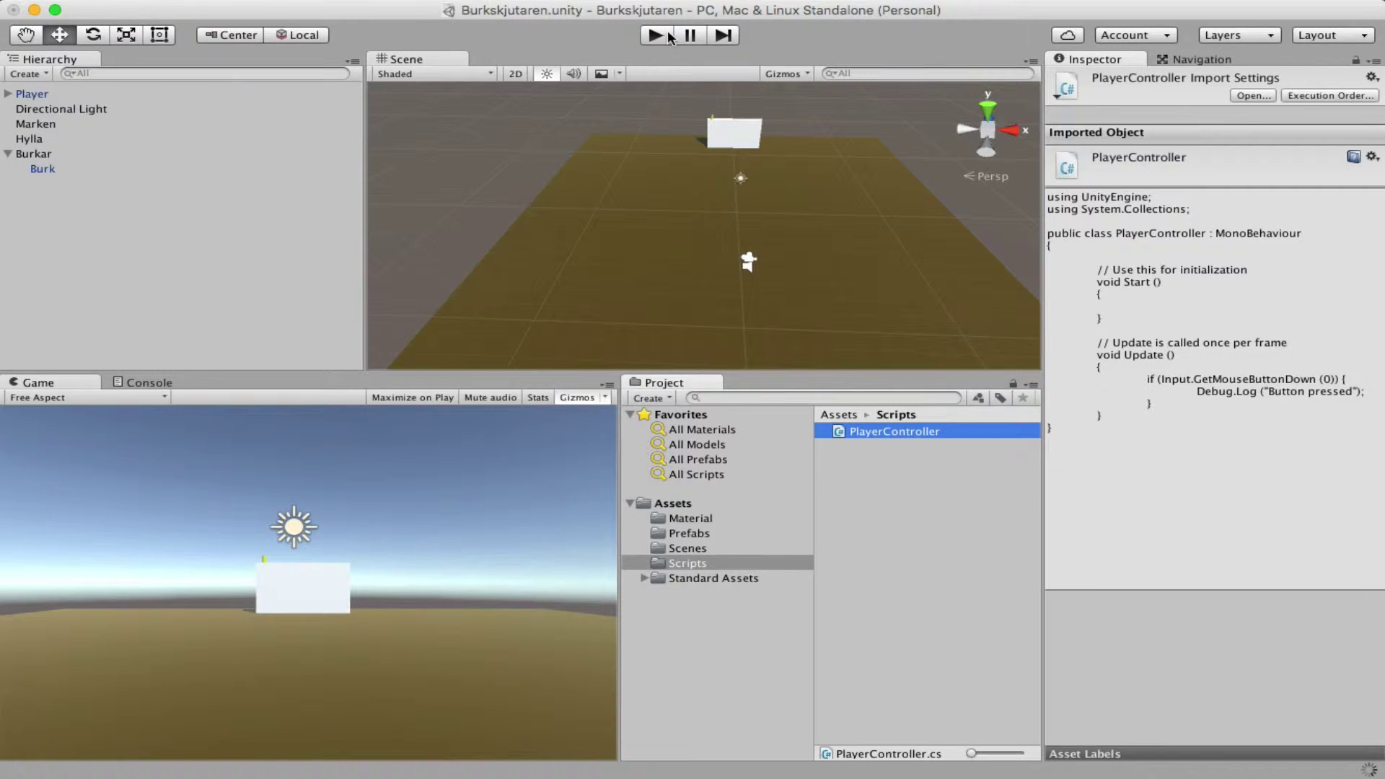
Run the game, click in the Game view to log "Button pressed", then stop playing
click(668, 36)
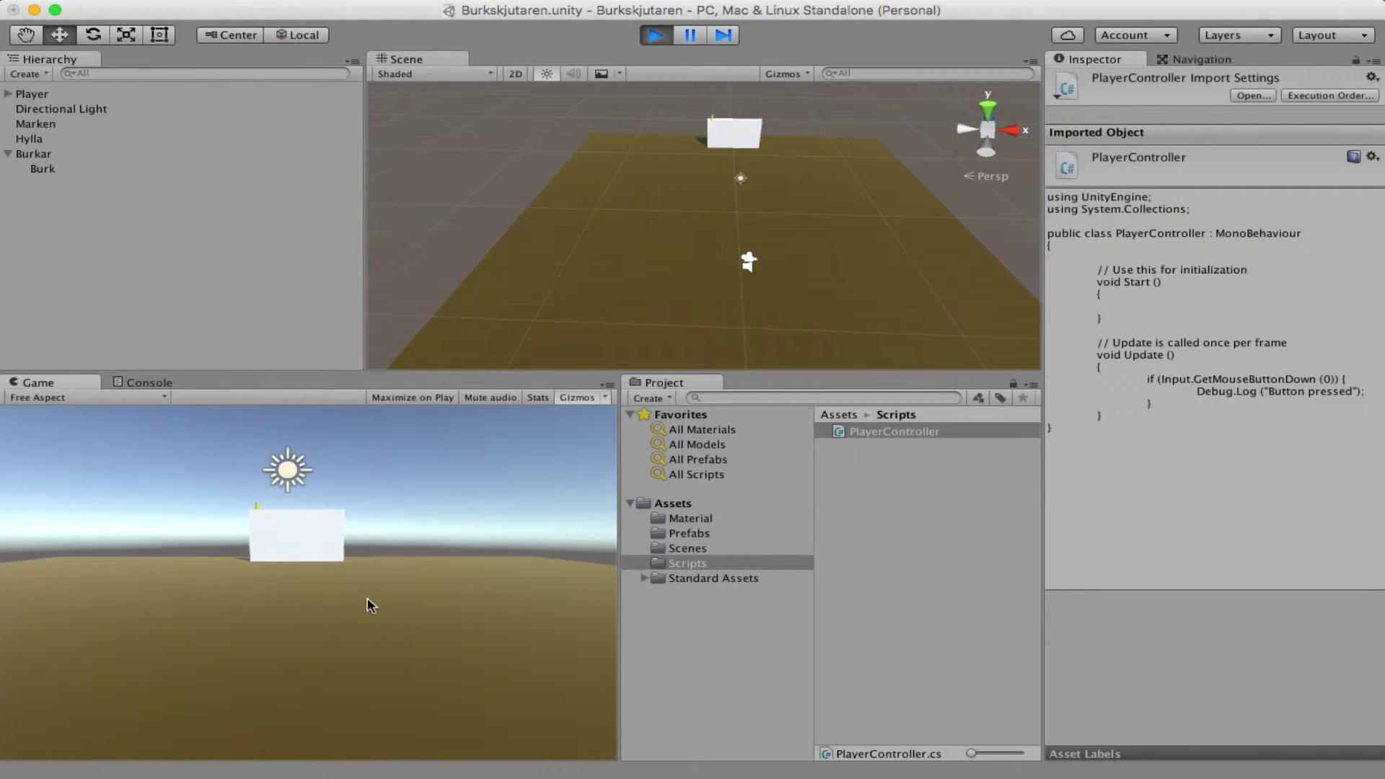
click(372, 619)
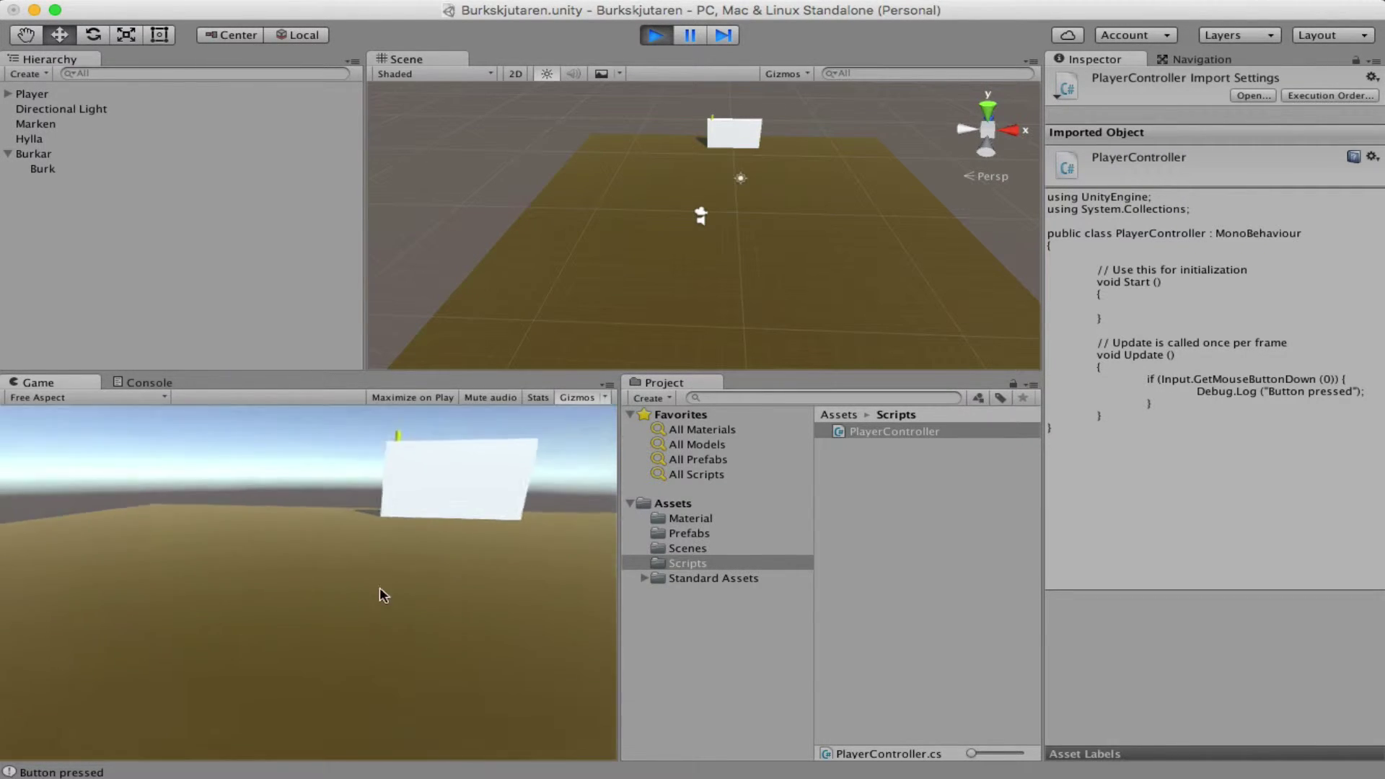
key(w)
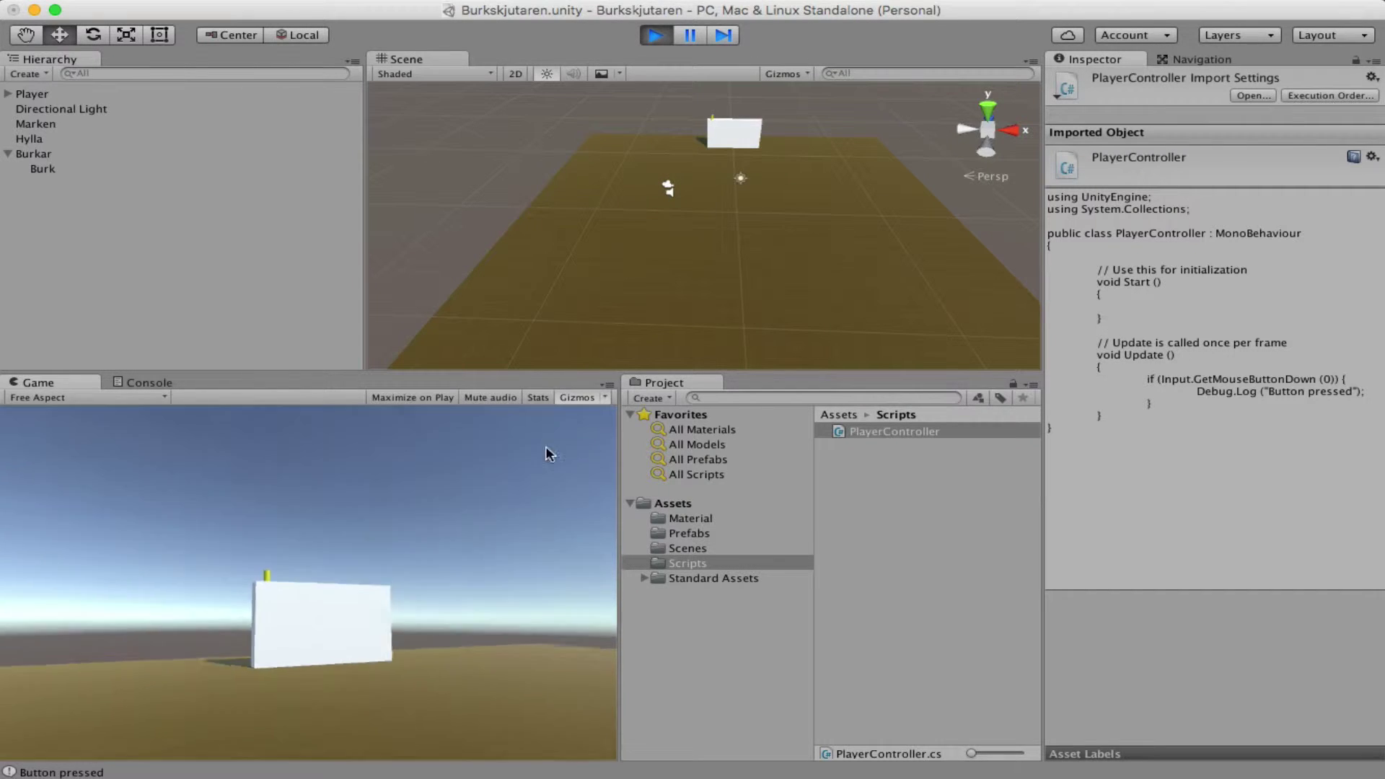
click(655, 36)
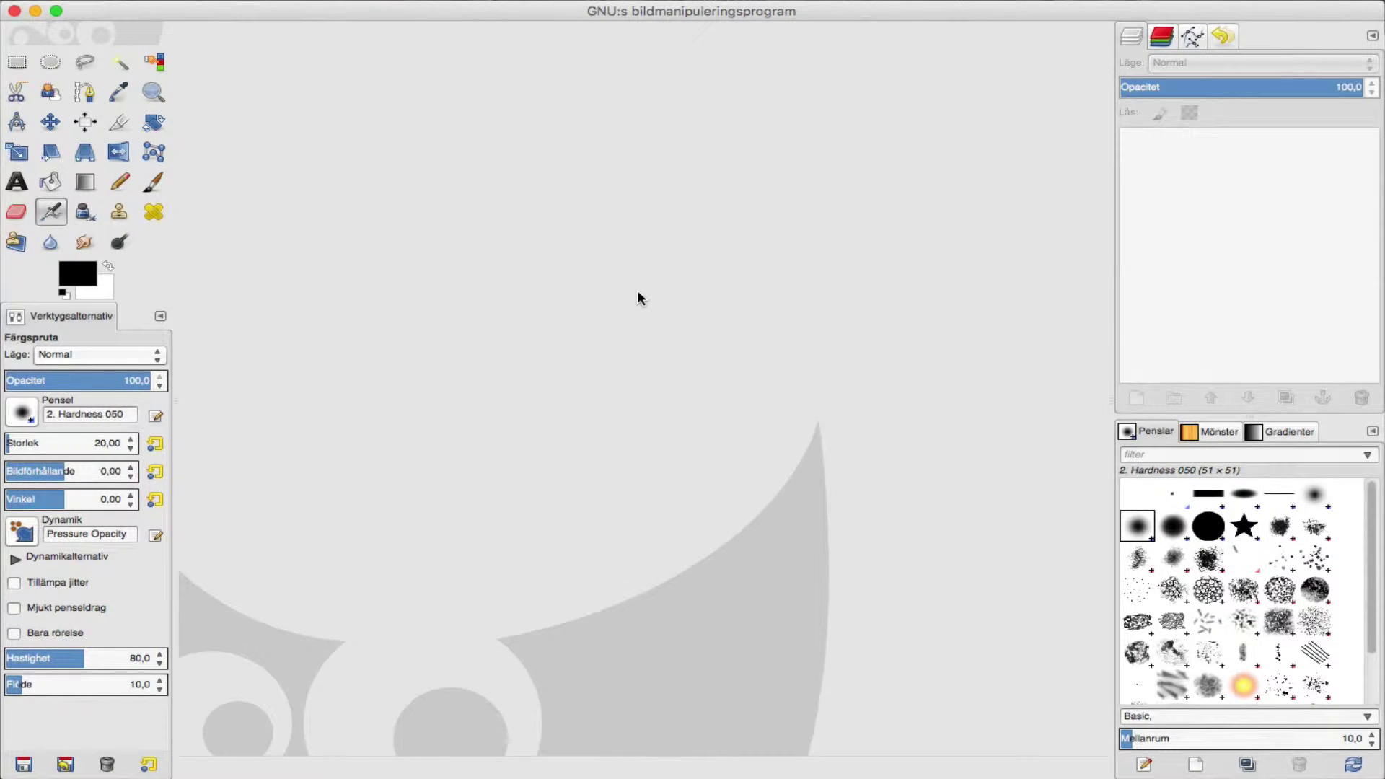
Create a new 8 × 8 px image with Fill with set to Transparency
key(ctrl+n)
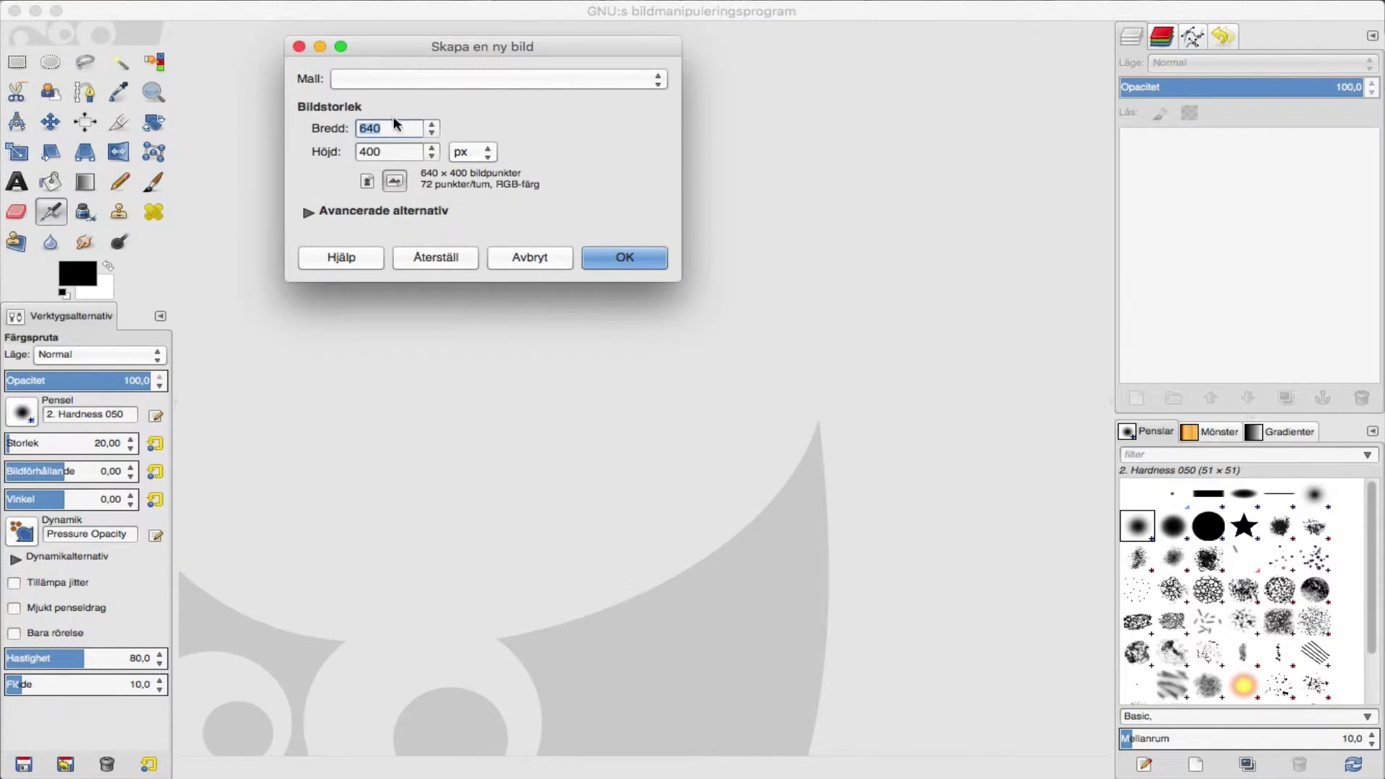
double_click(393, 130)
text(8)
key(Tab)
text(8)
key(Tab)
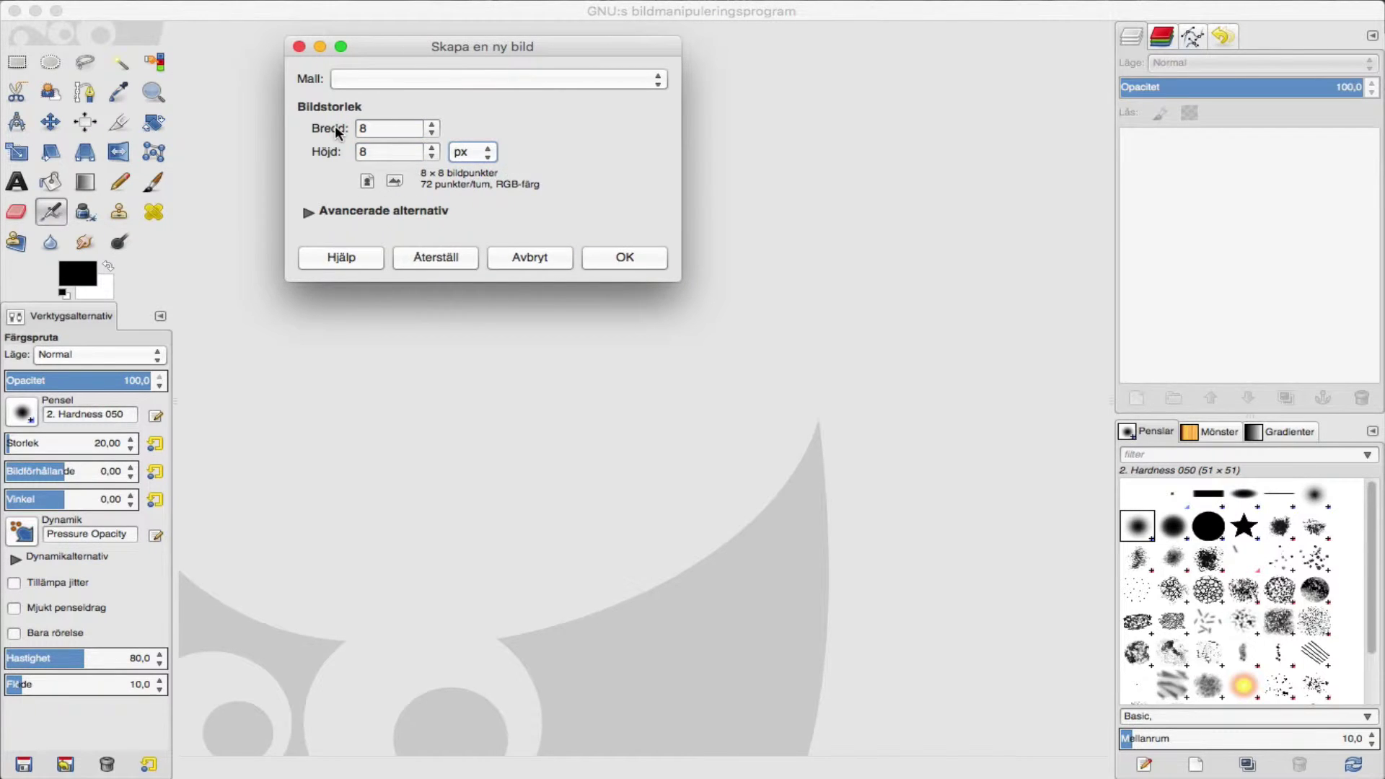
click(308, 211)
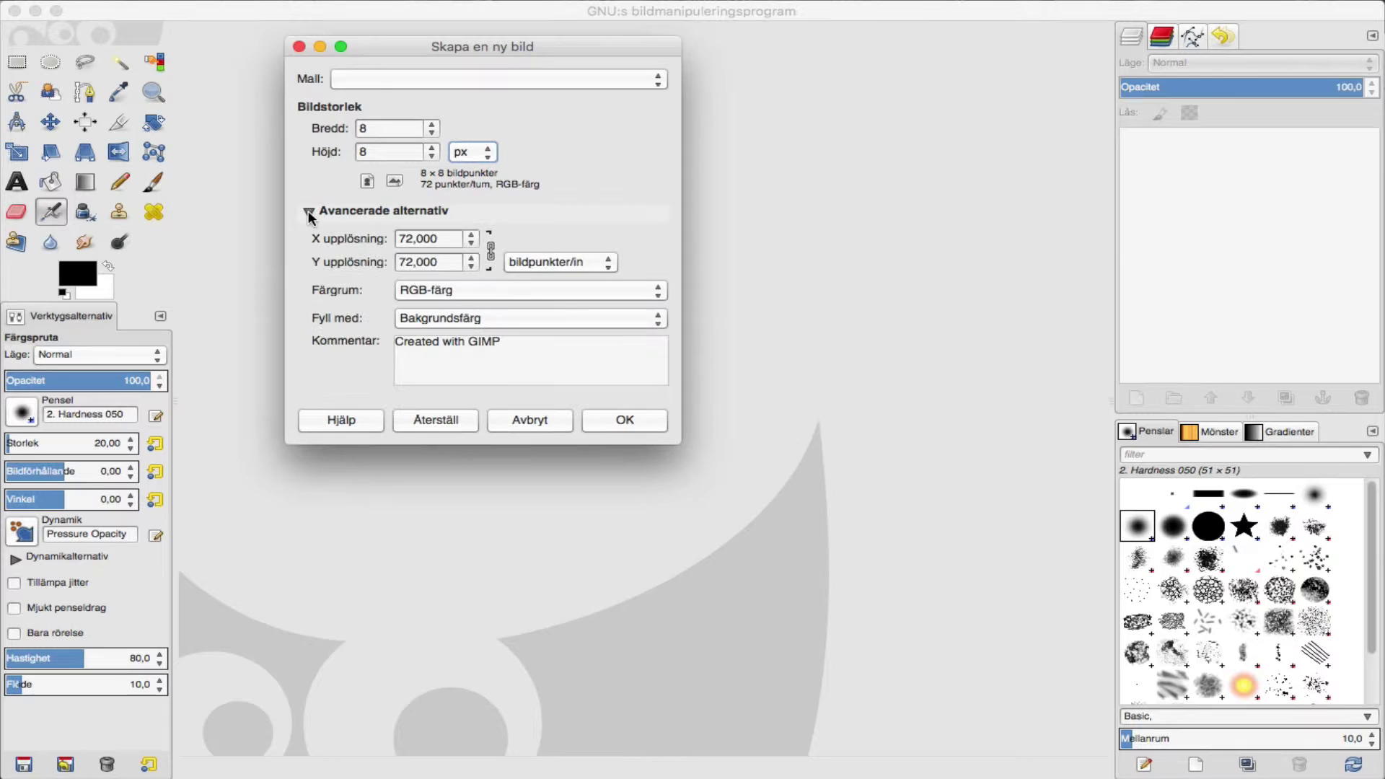
click(486, 321)
click(464, 359)
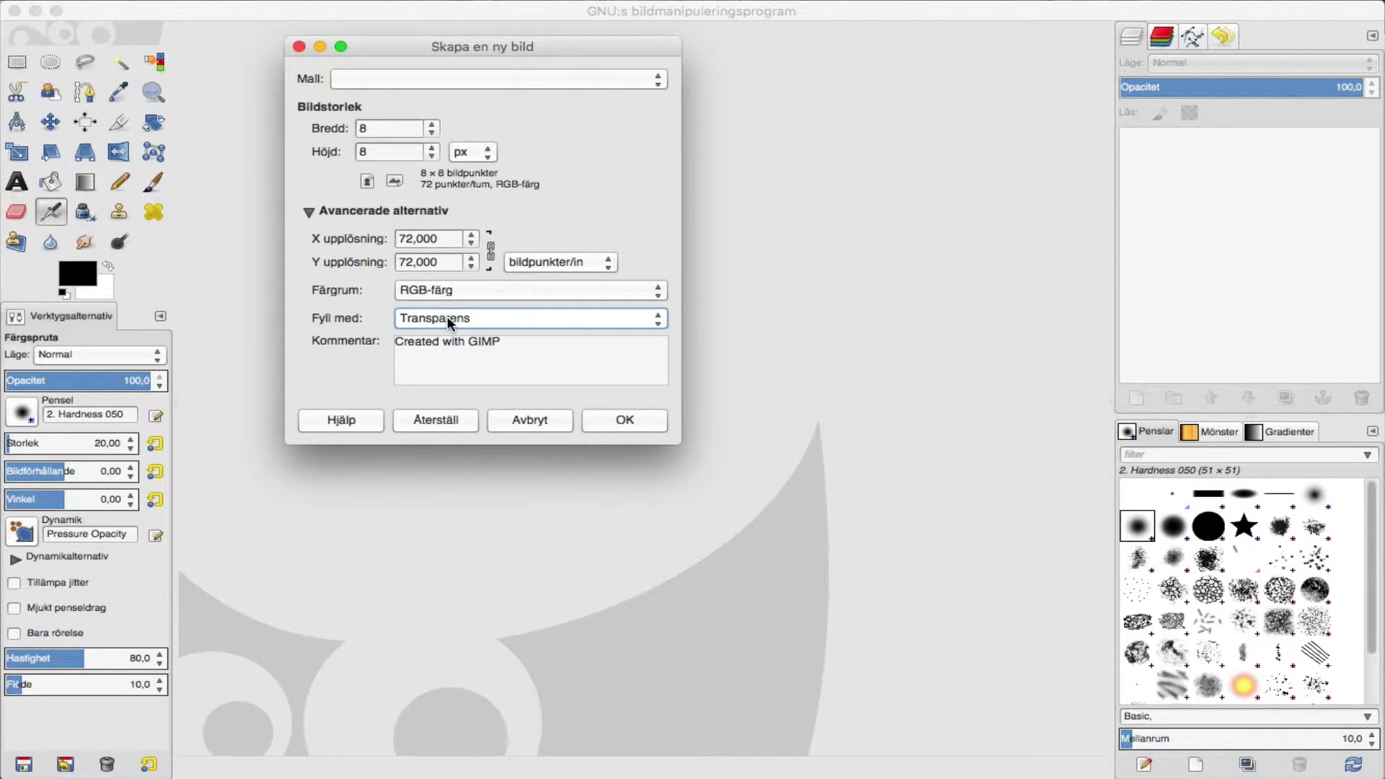
click(638, 423)
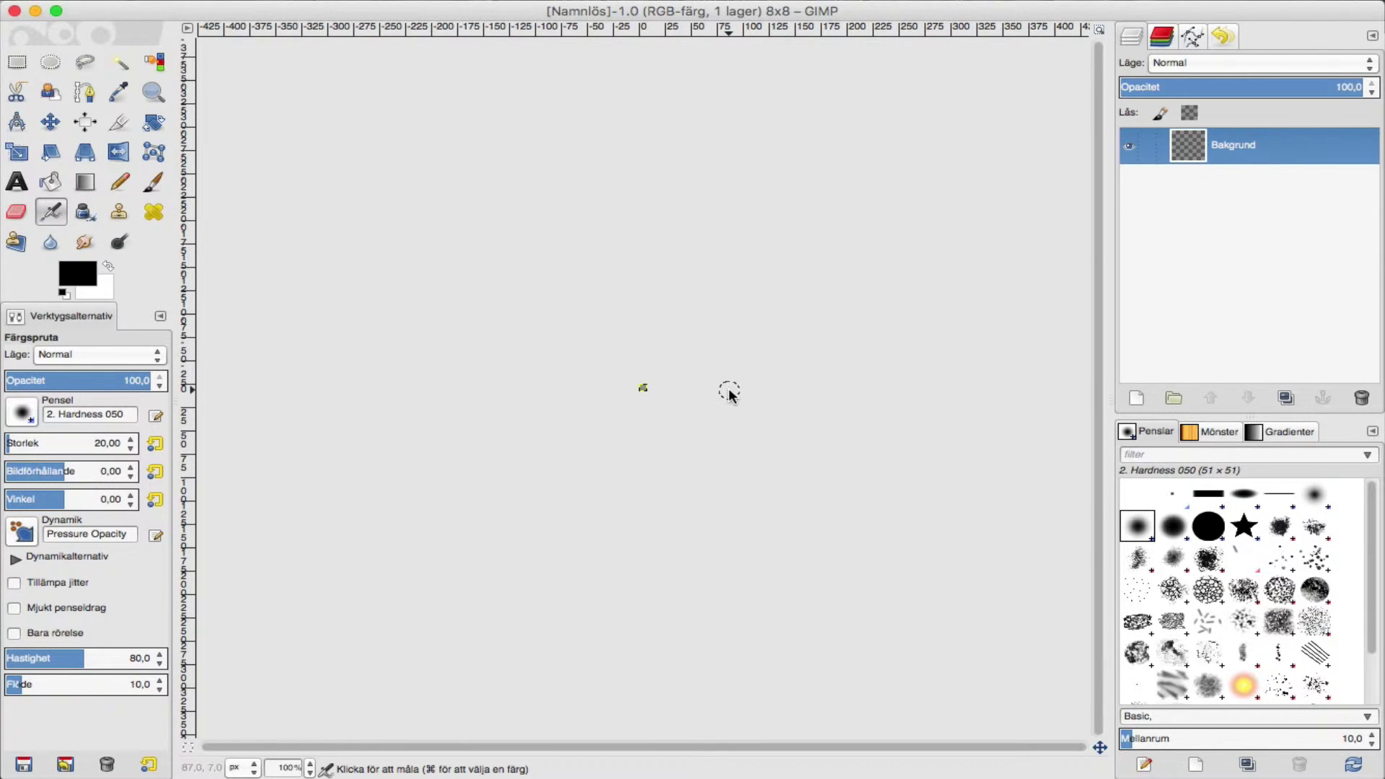
At 1600% zoom, draw a black square outline with a 1-pixel Pencil
key(5)
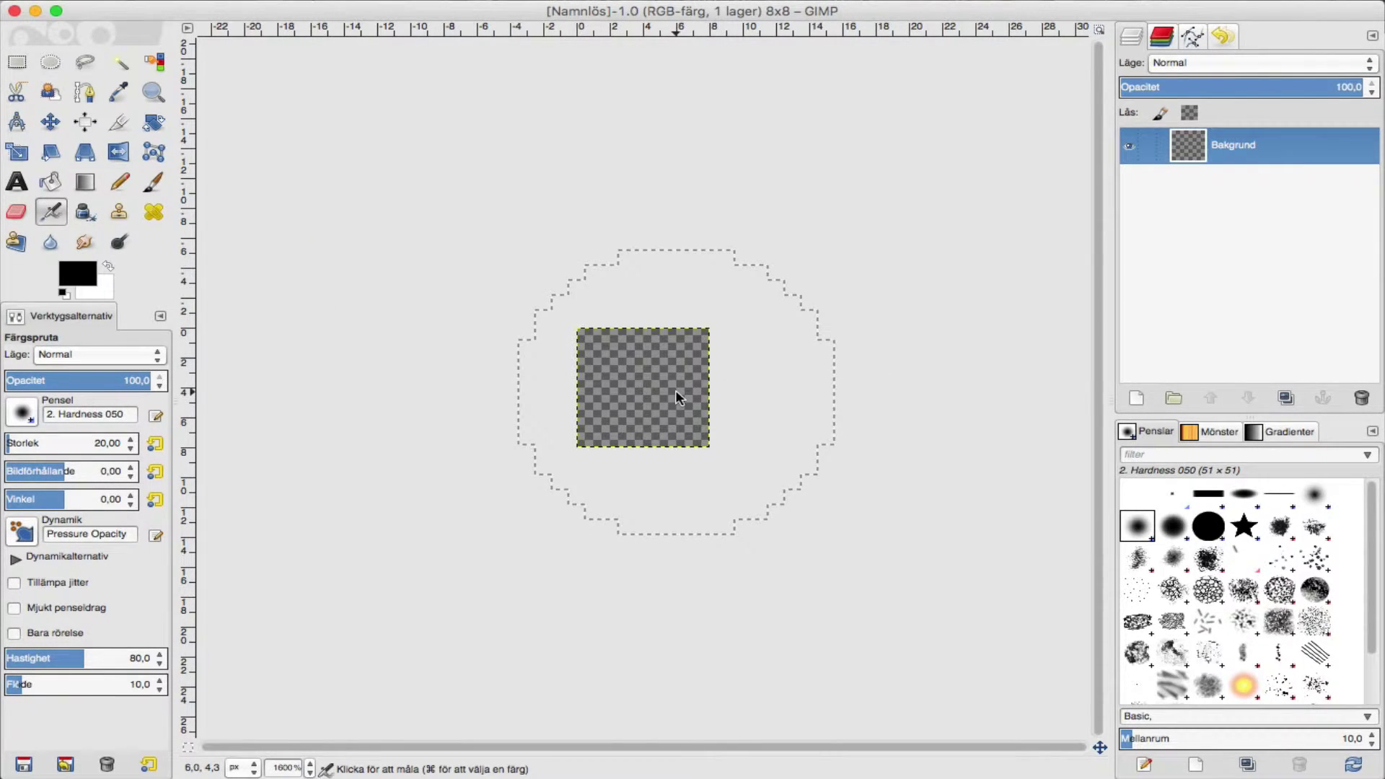
click(122, 184)
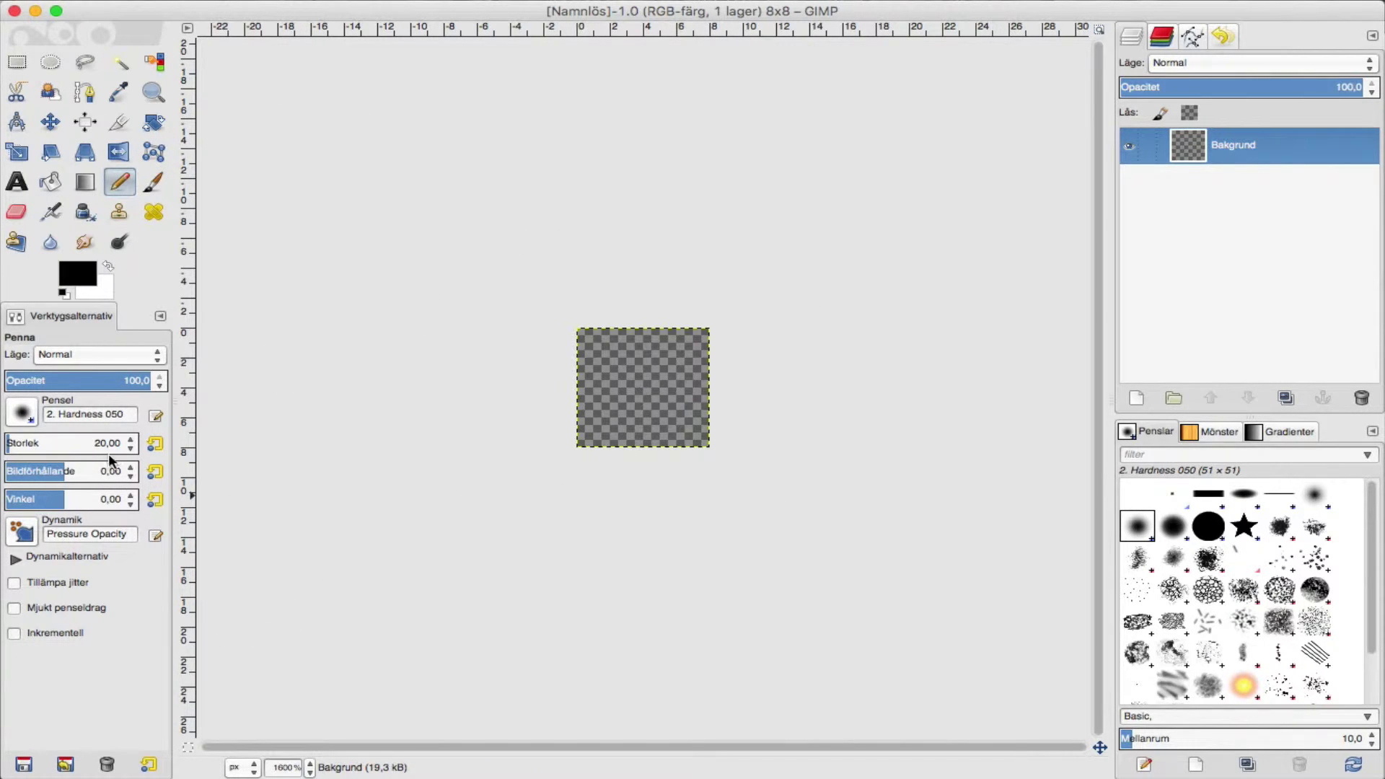
drag(127, 448, 152, 446)
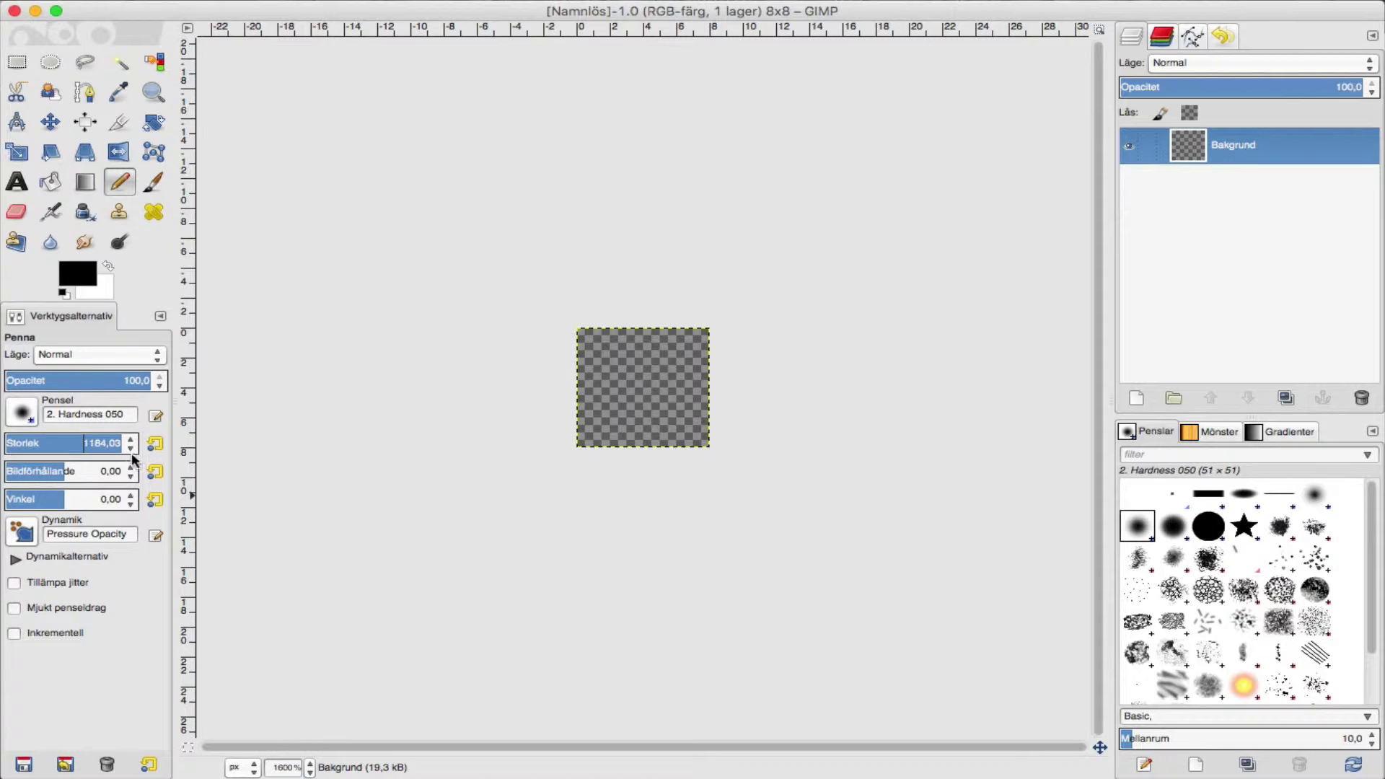
key(Delete)
key(Delete)
key(Delete)
key(Delete)
key(Delete)
key(Delete)
key(Delete)
key(Tab)
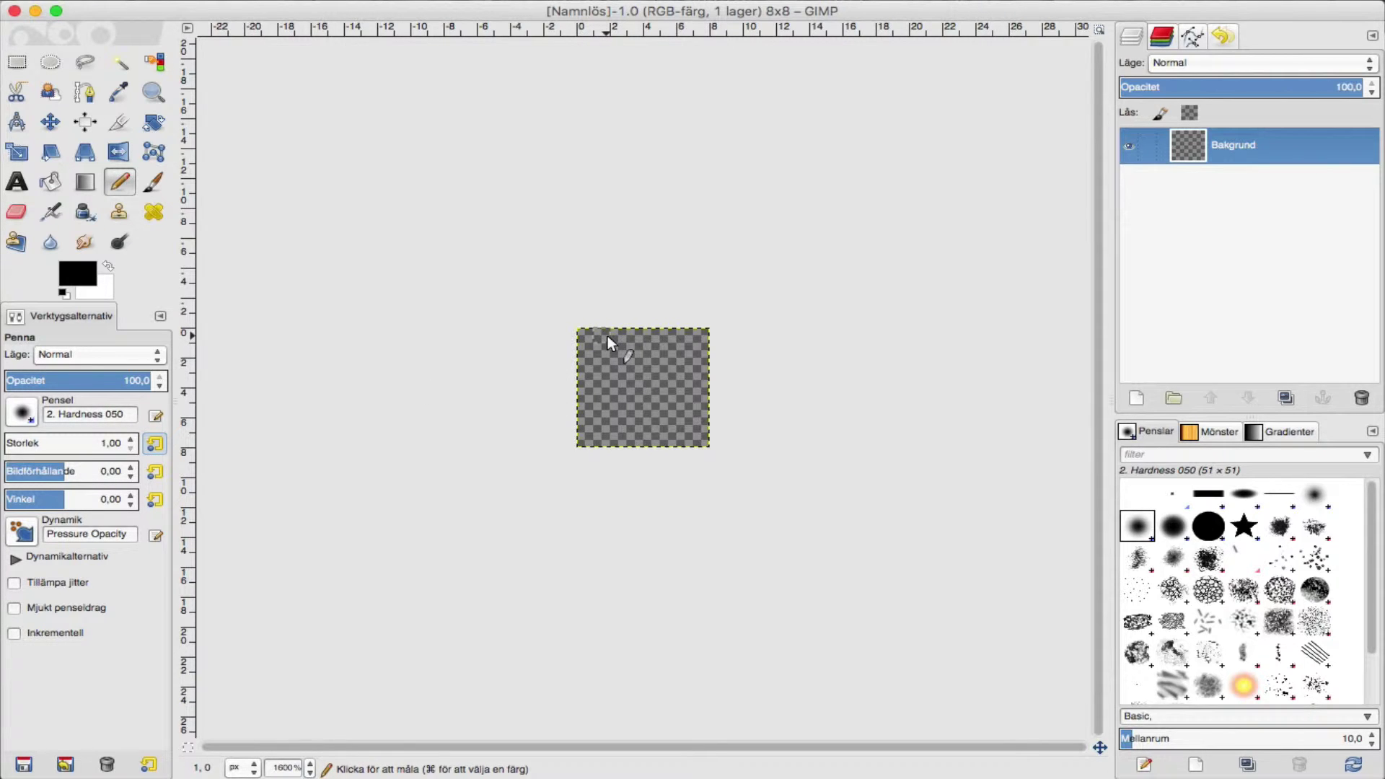
mouse_move(606, 345)
mouse_down()
mouse_move(638, 345)
mouse_move(684, 390)
mouse_up()
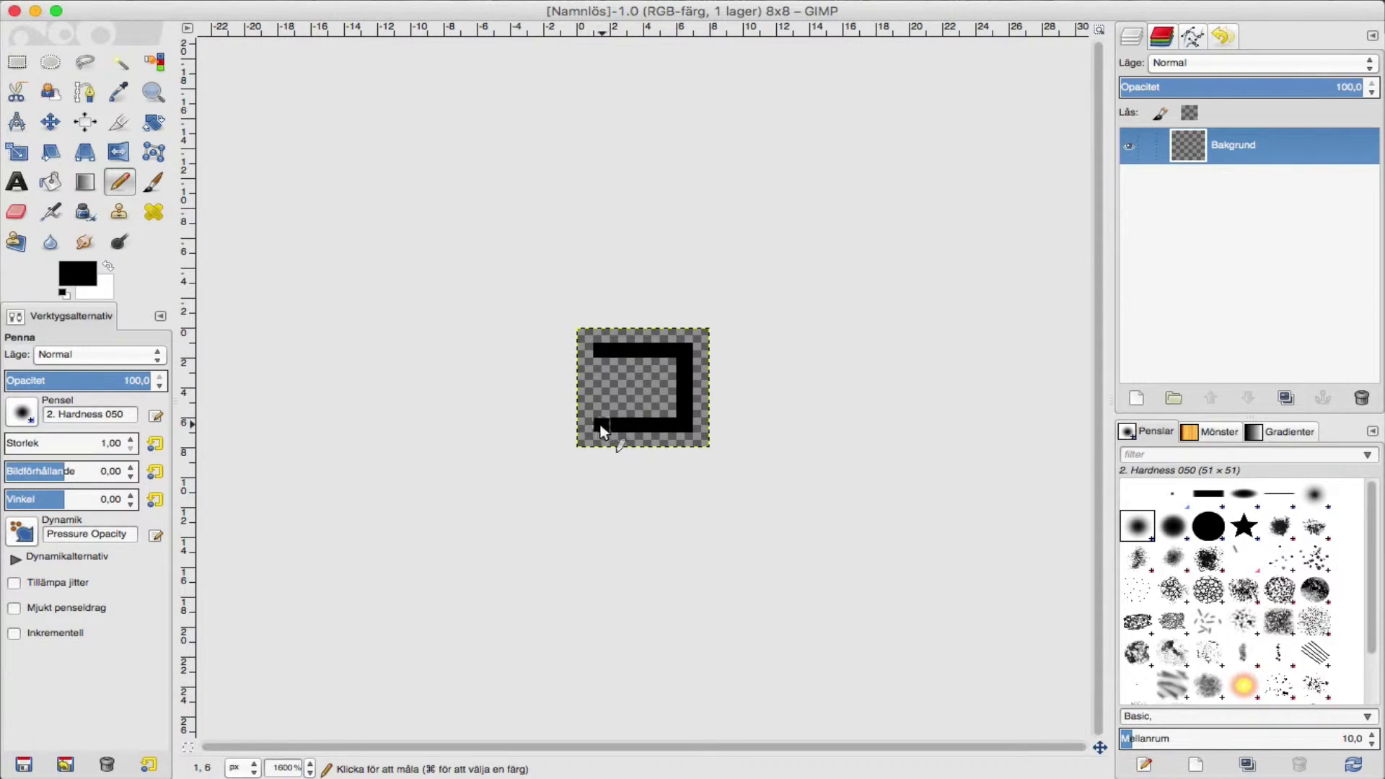
drag(602, 431, 601, 368)
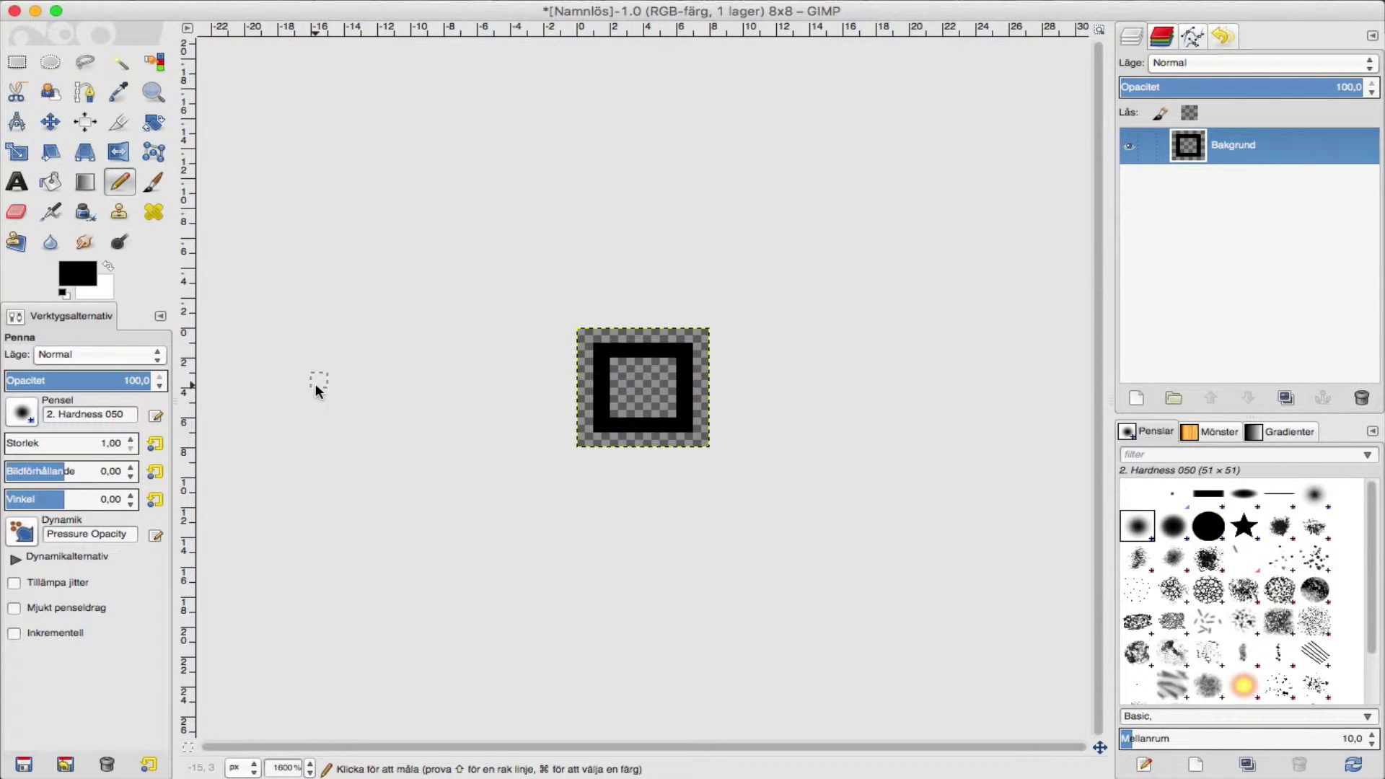
Swap to white and paint white strokes along the image's outer edges
click(107, 265)
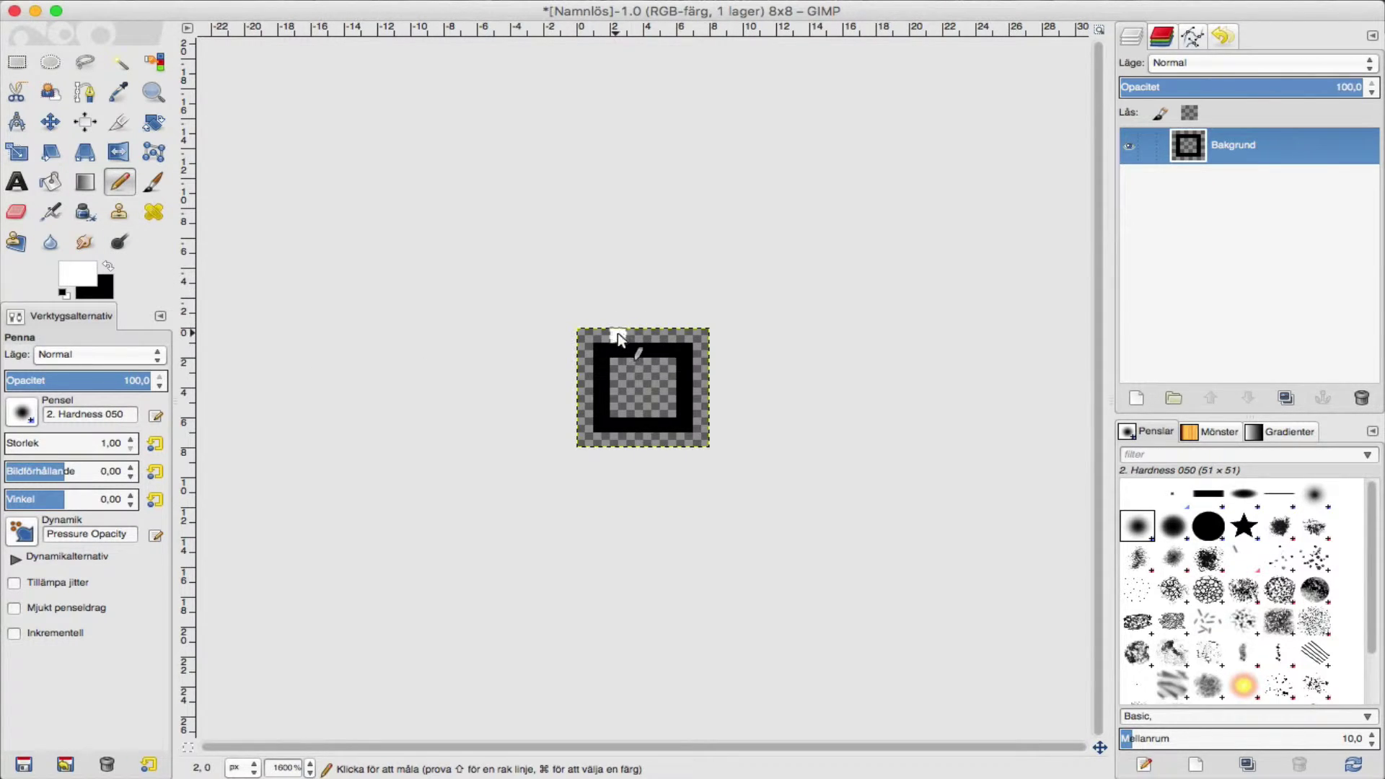
mouse_move(617, 332)
mouse_down()
mouse_move(670, 337)
mouse_move(704, 419)
mouse_up()
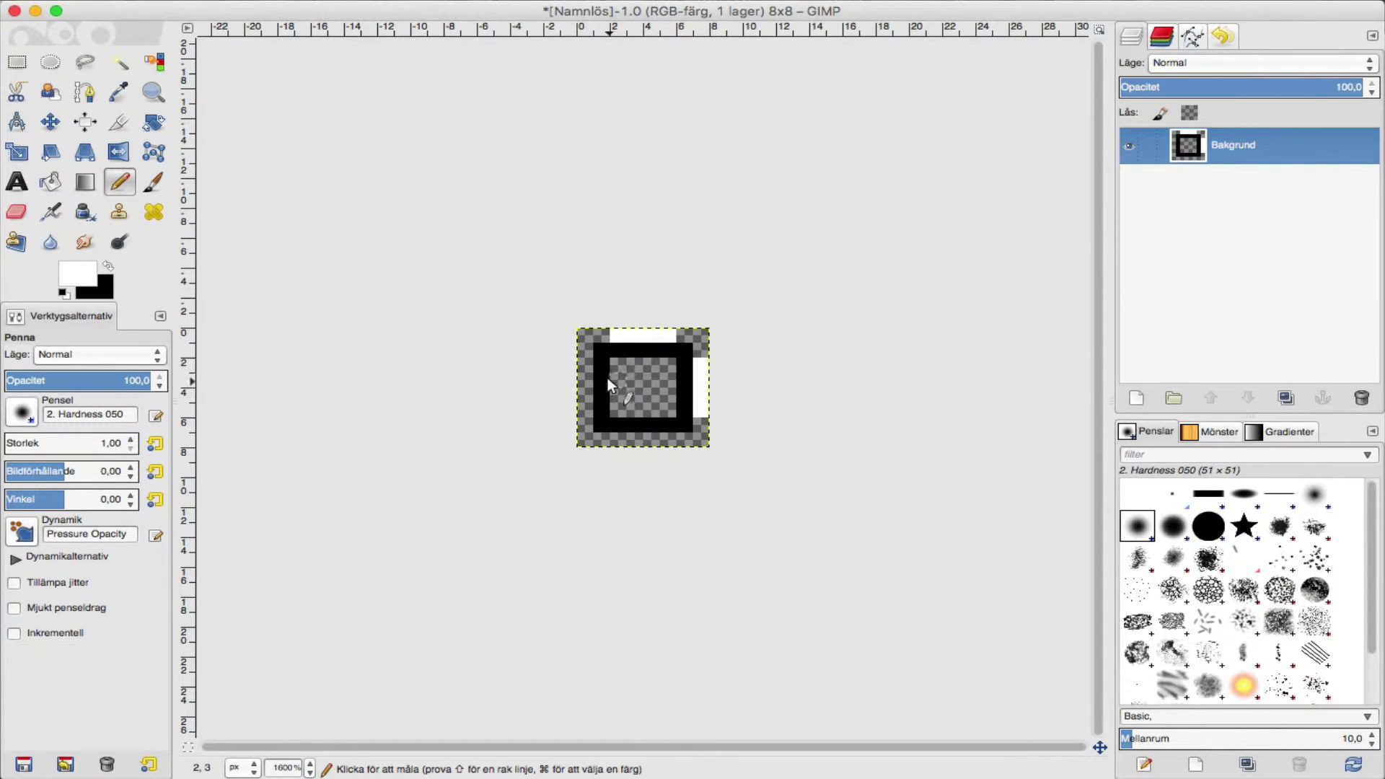
click(581, 366)
mouse_move(583, 377)
mouse_down()
mouse_move(584, 412)
mouse_move(669, 439)
mouse_up()
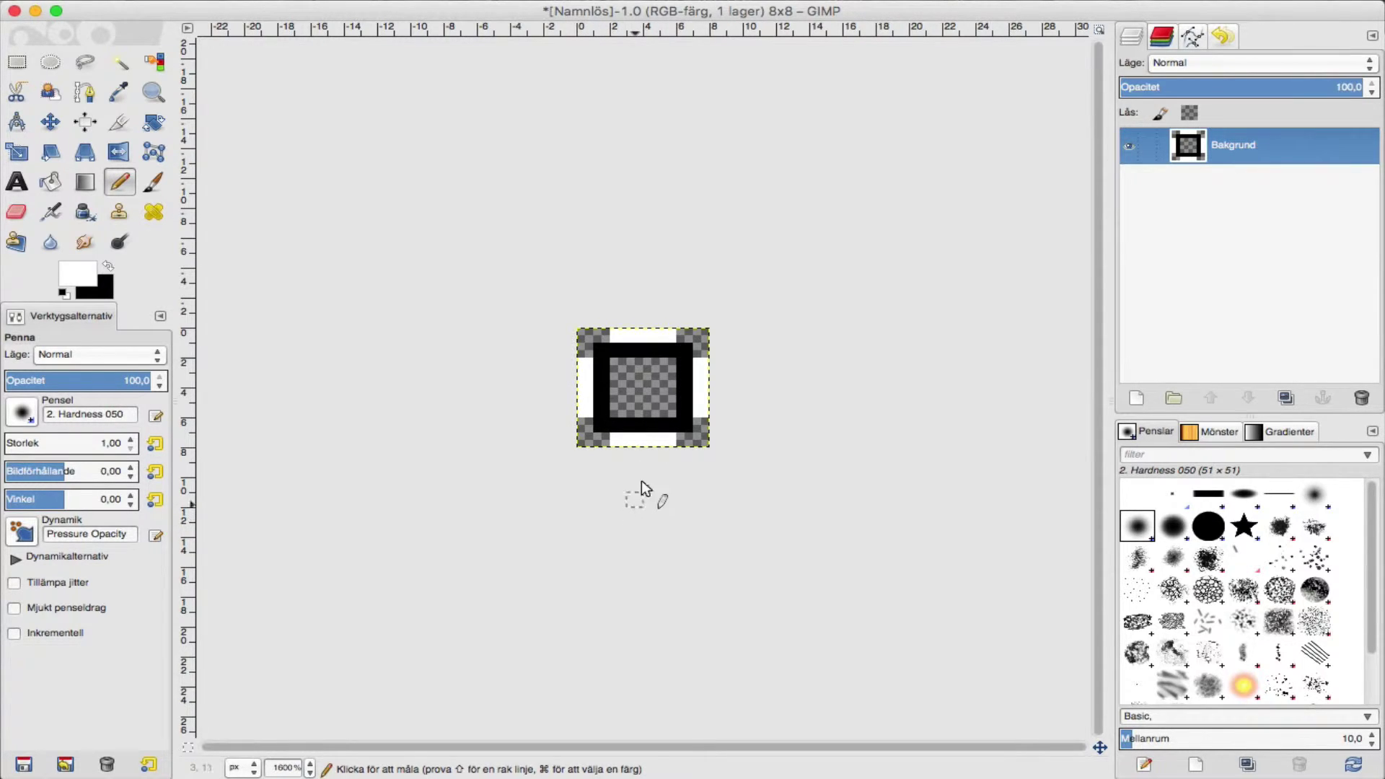
Export the image, browsing into the Burkskjutaren project's Assets folder
right_click(646, 368)
mouse_move(735, 458)
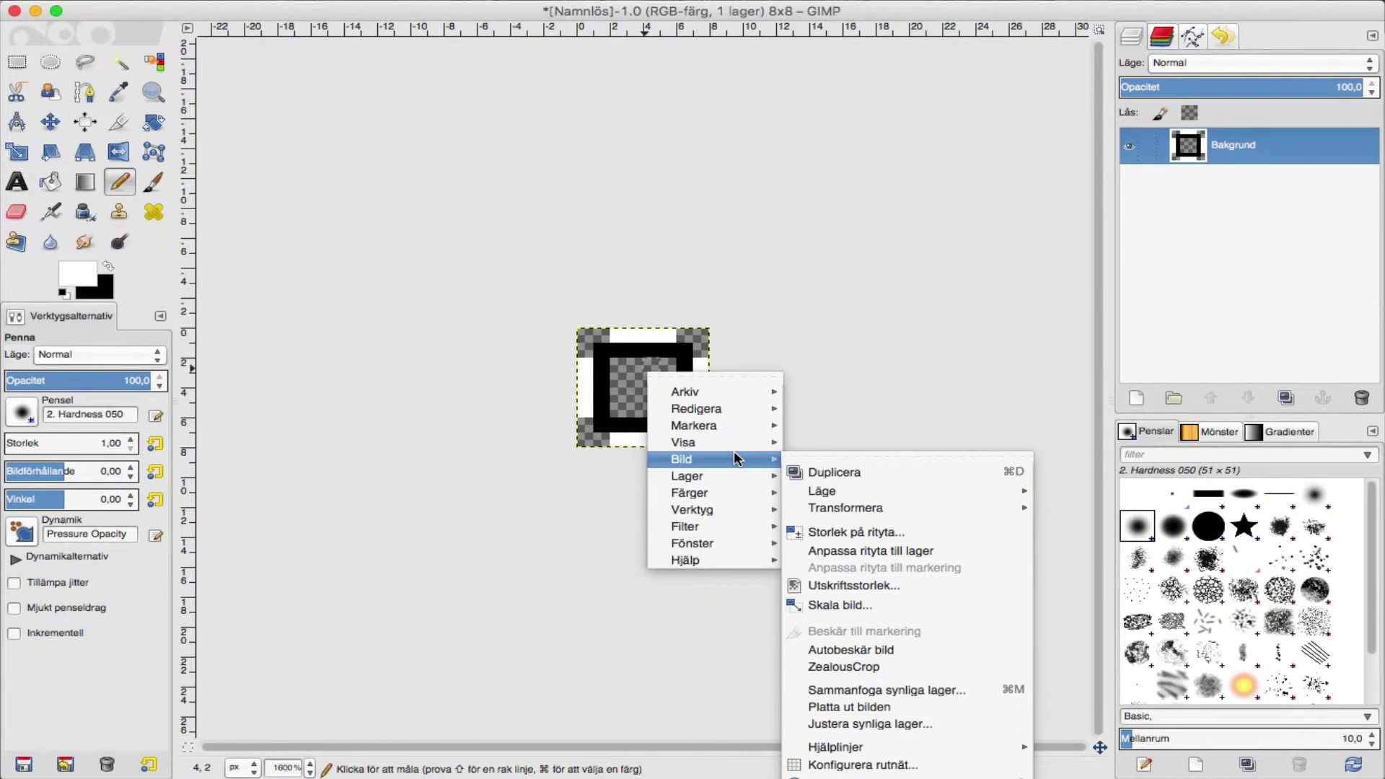
mouse_move(712, 392)
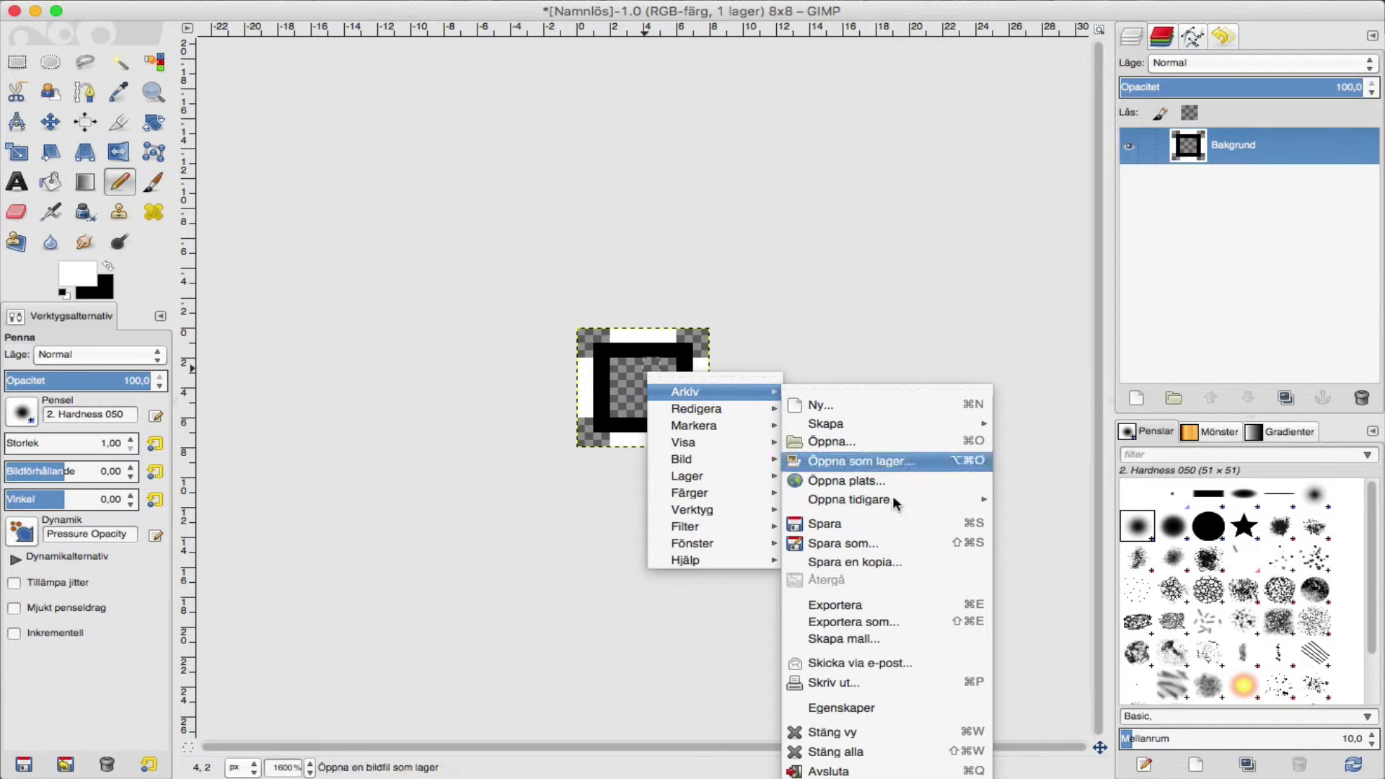
click(881, 604)
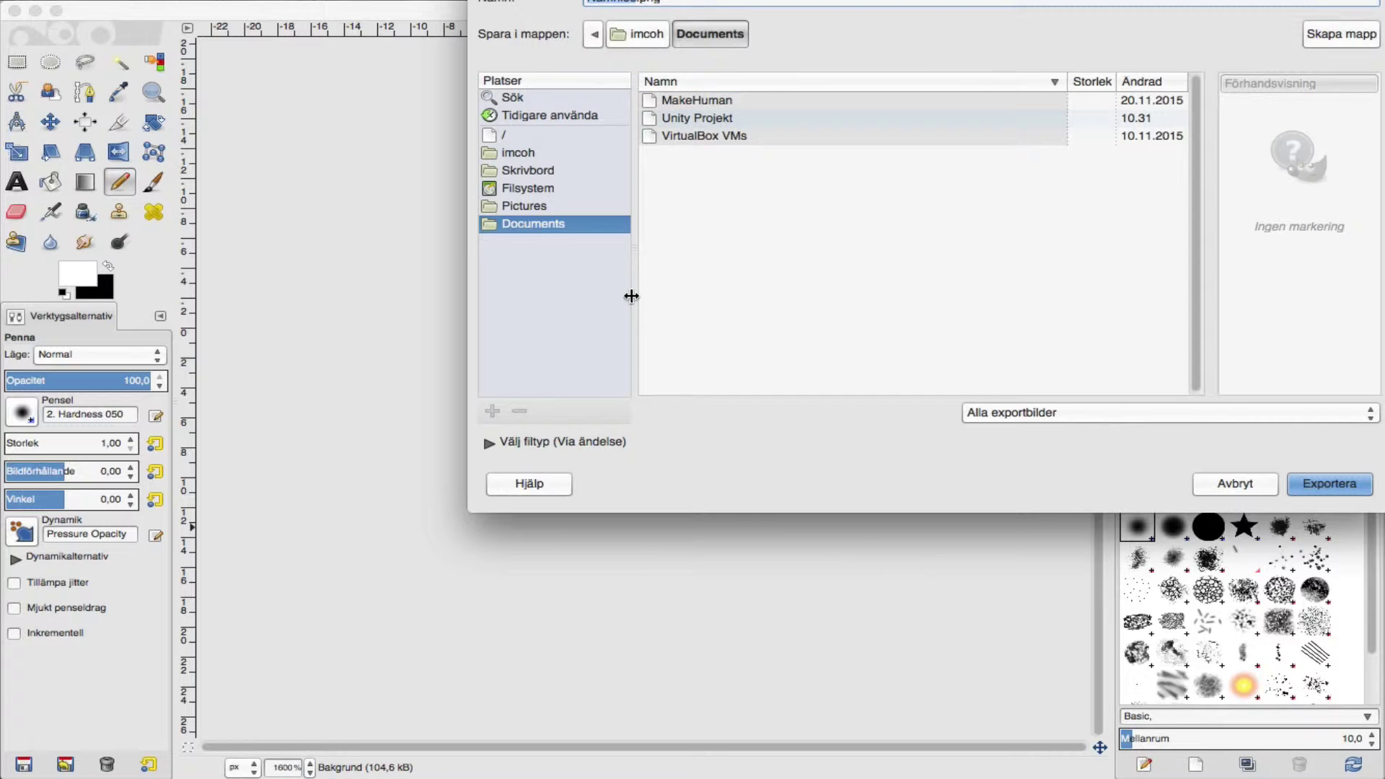
double_click(682, 119)
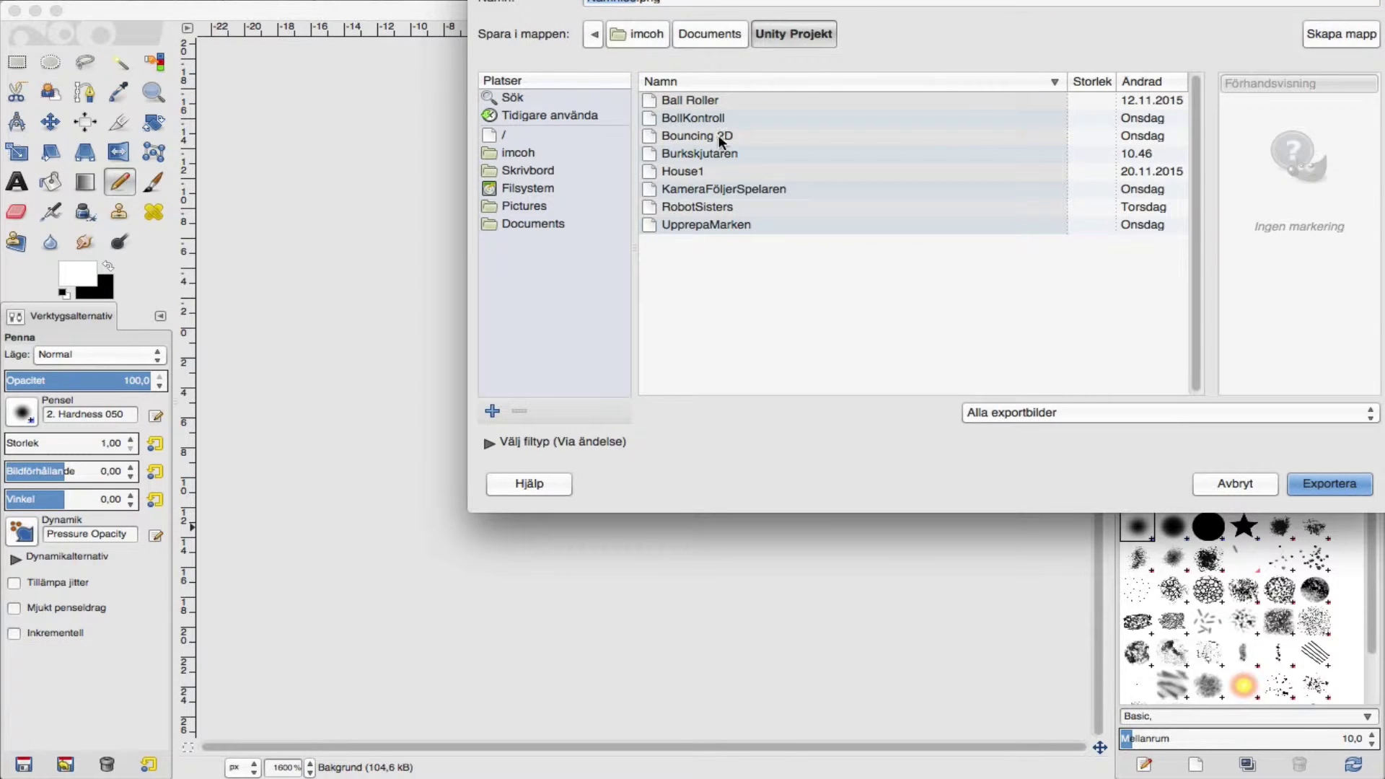
double_click(701, 155)
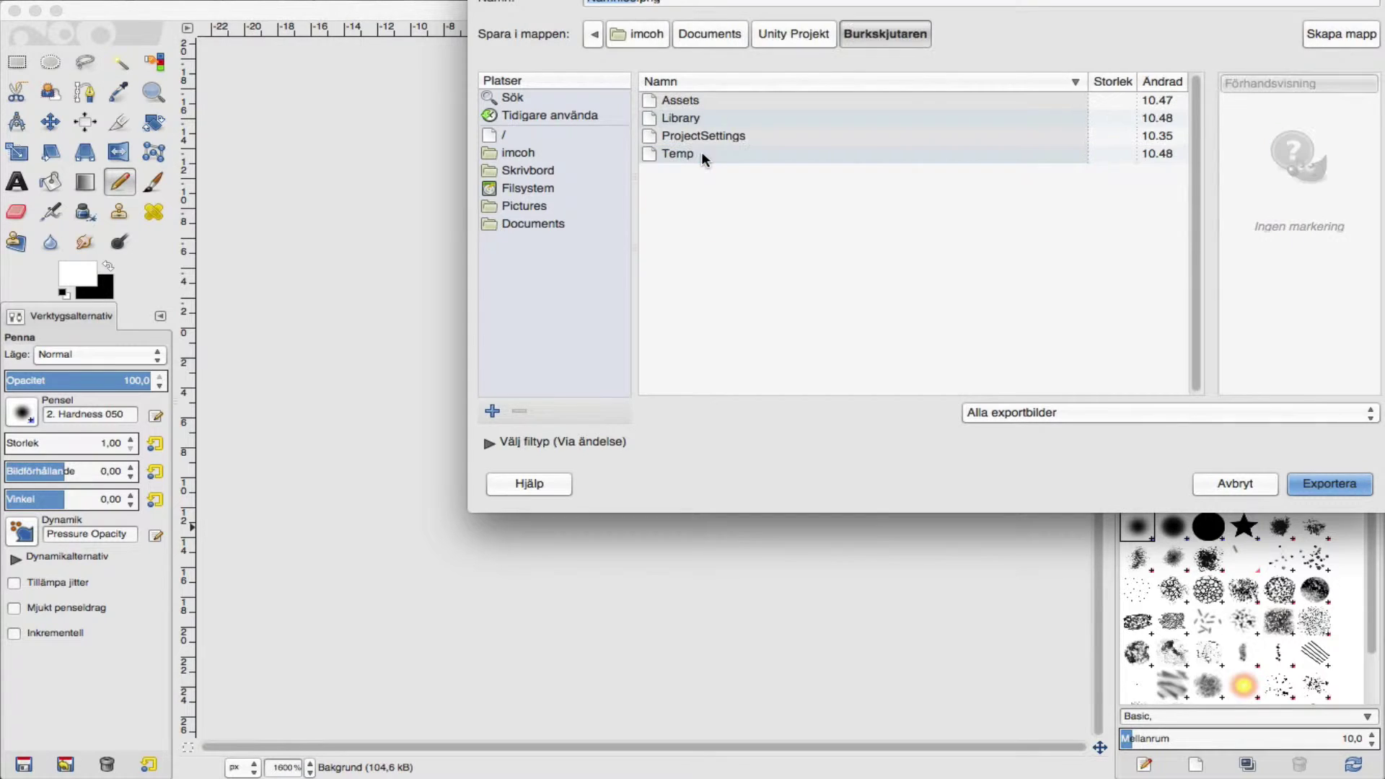
double_click(678, 101)
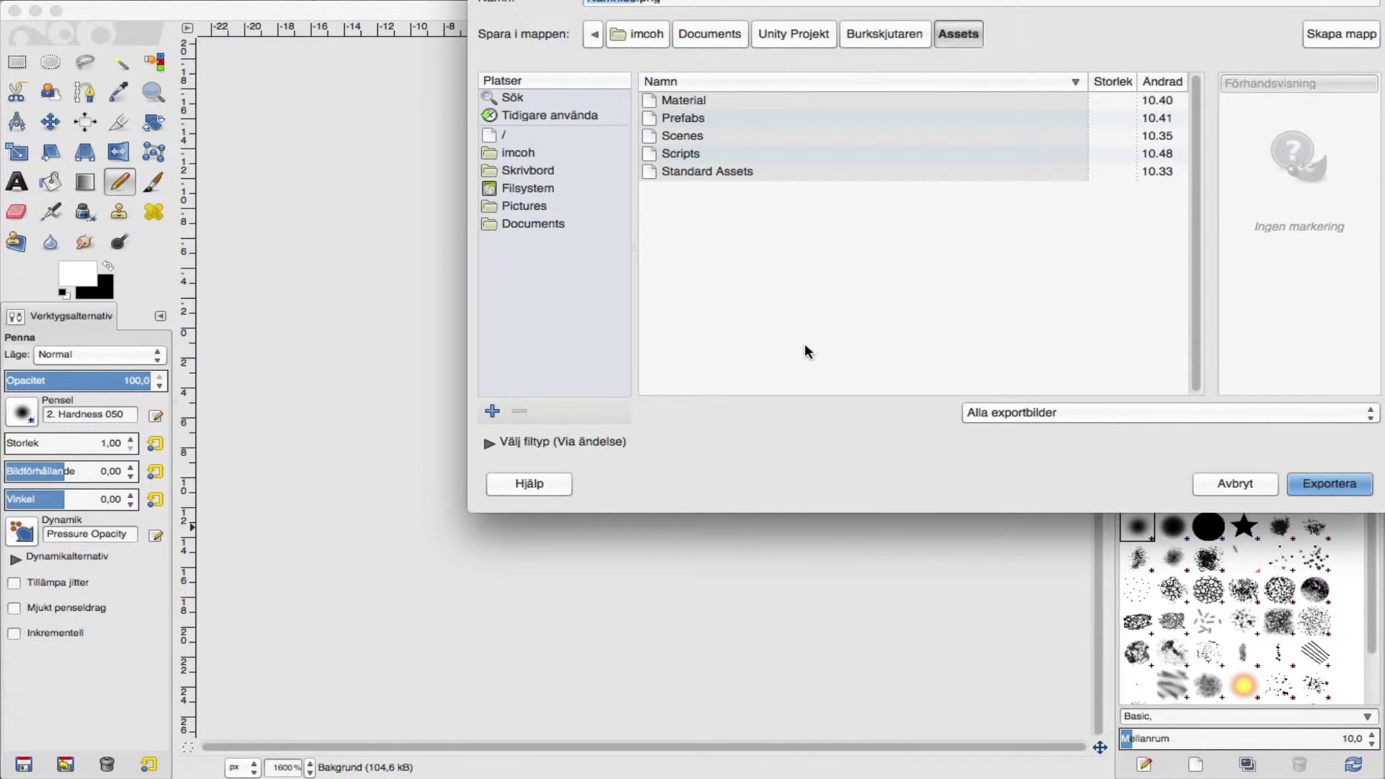
right_click(843, 309)
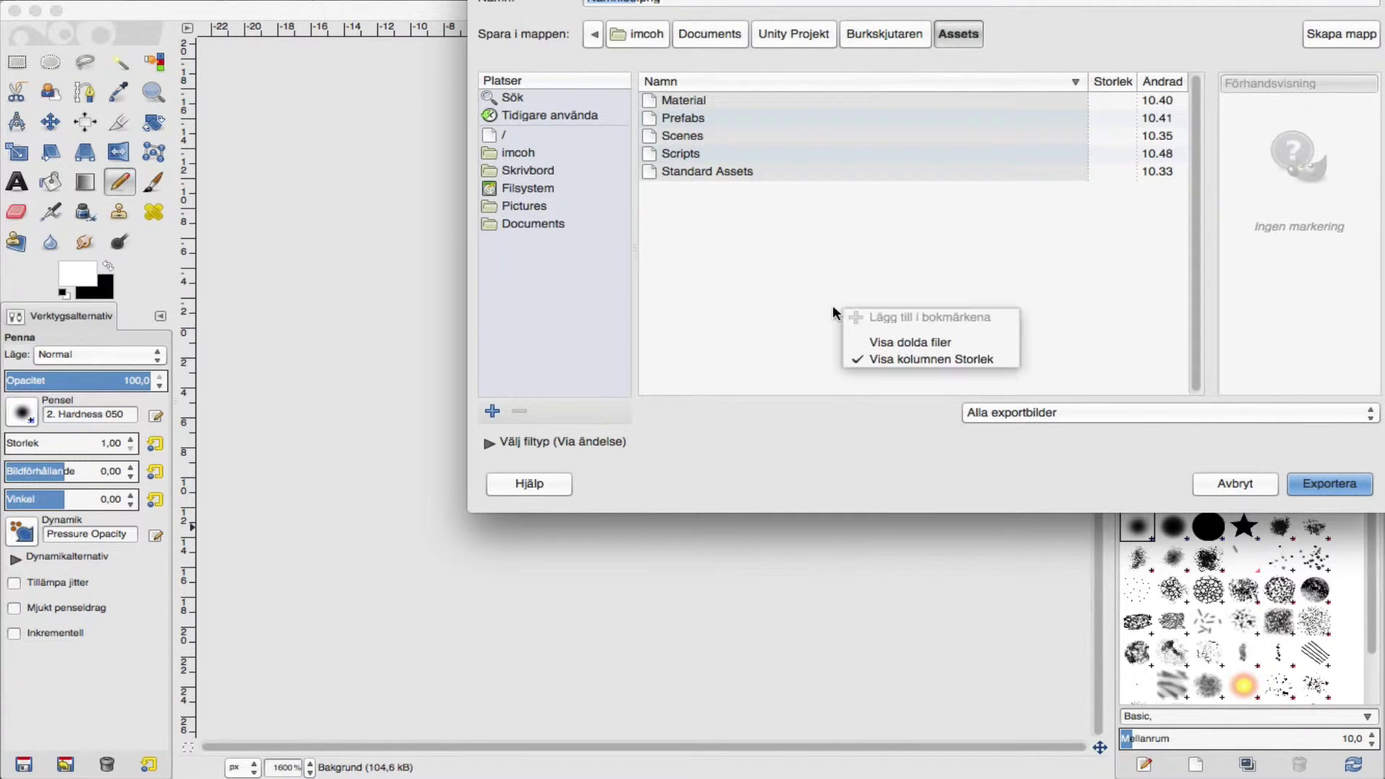
click(773, 308)
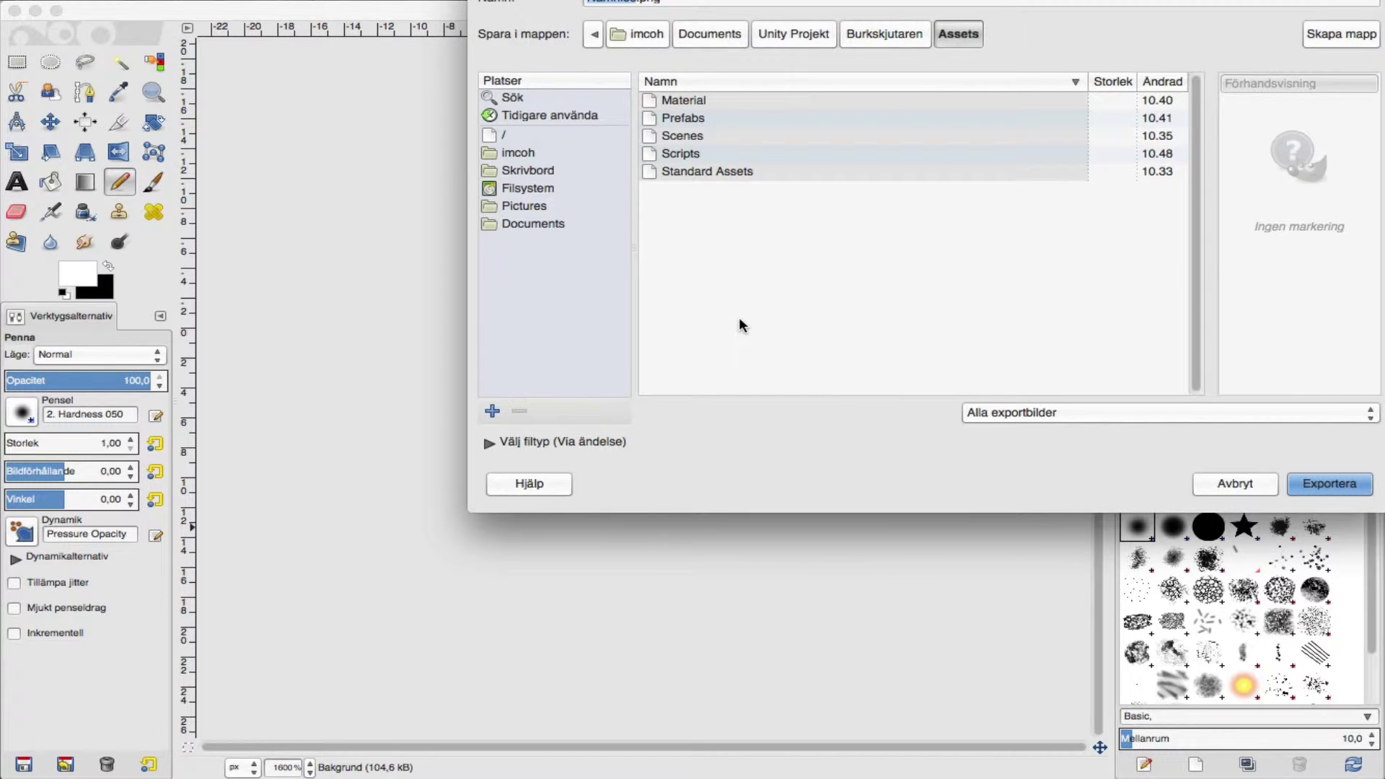
Create a Misc folder and export the image there as crosshairs.png
click(1333, 38)
text(Te)
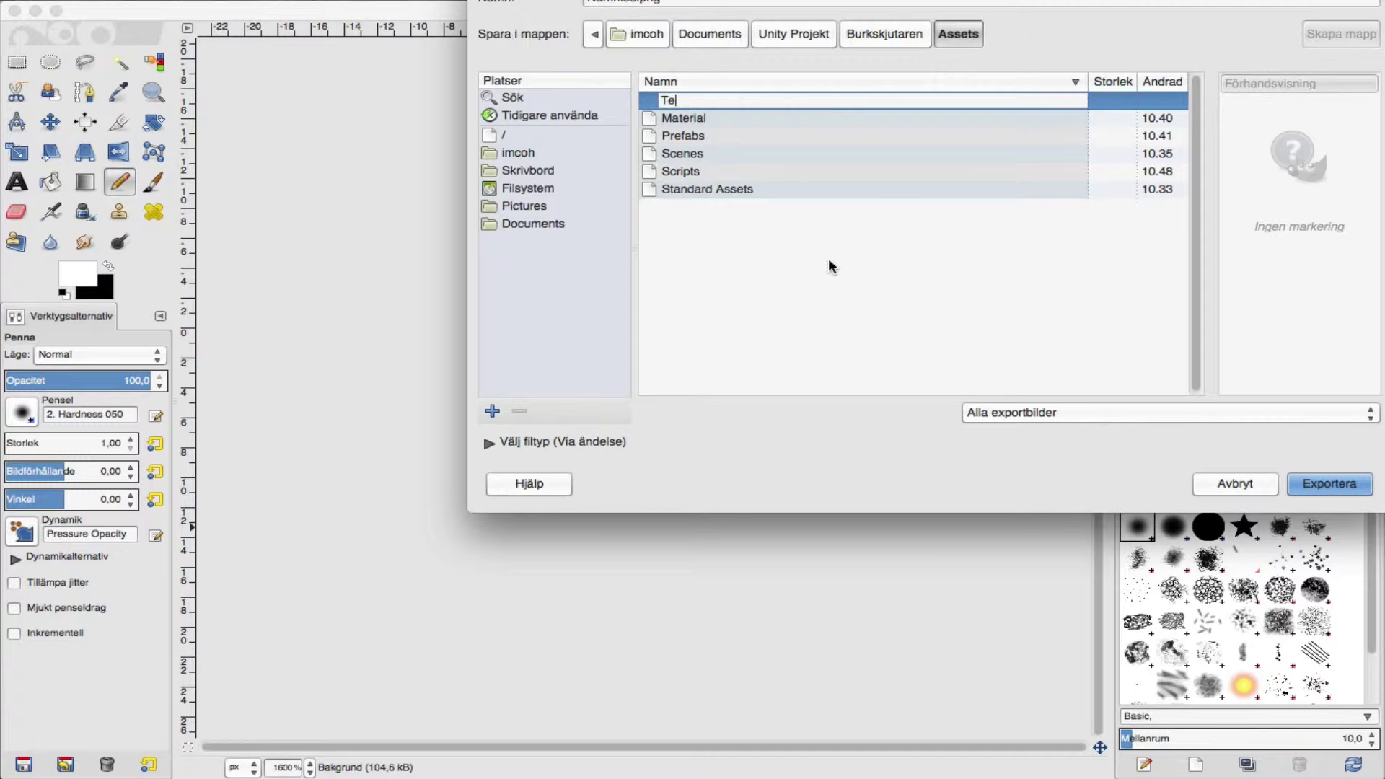
text(xturen)
key(BackSpace)
key(BackSpace)
key(BackSpace)
key(BackSpace)
key(BackSpace)
key(BackSpace)
text(Mi)
text(sc)
key(Return)
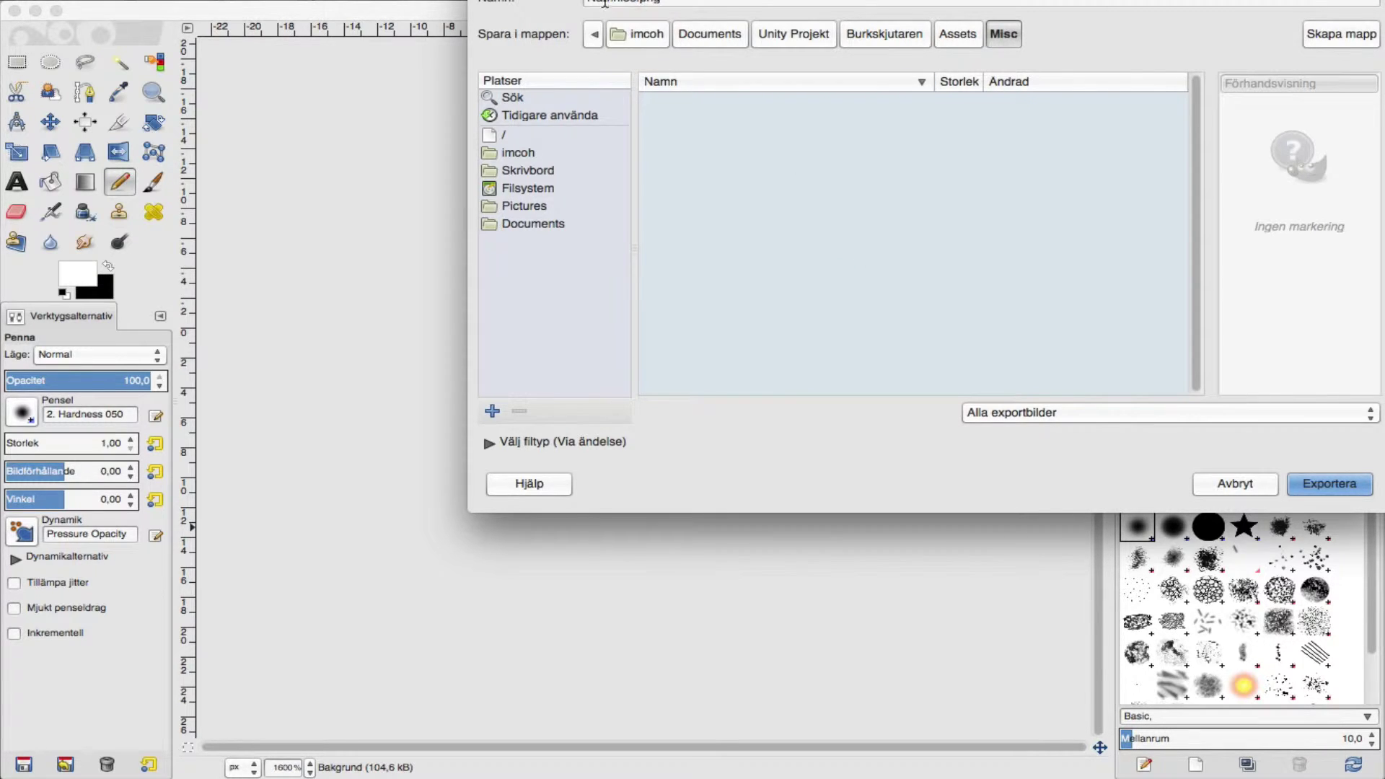
click(605, 3)
text(crosshair)
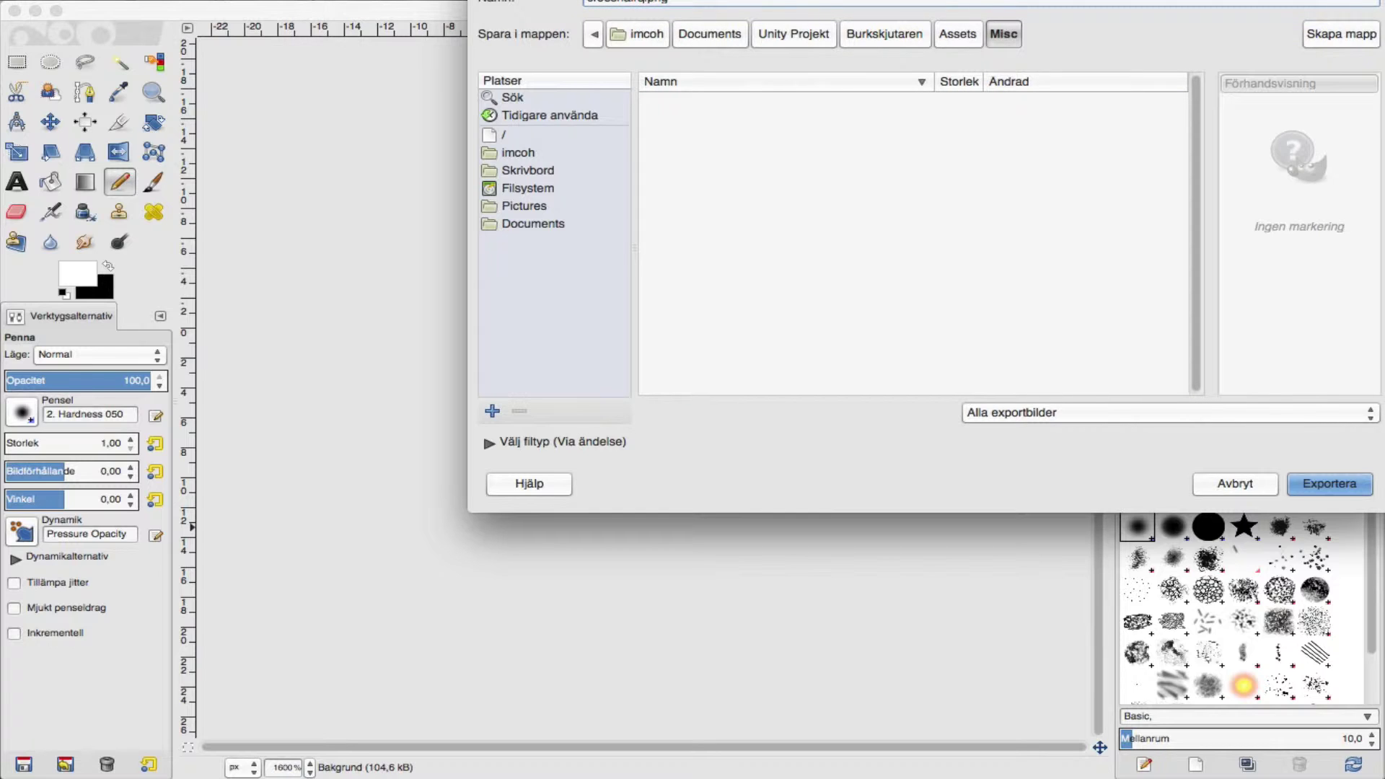
click(1341, 491)
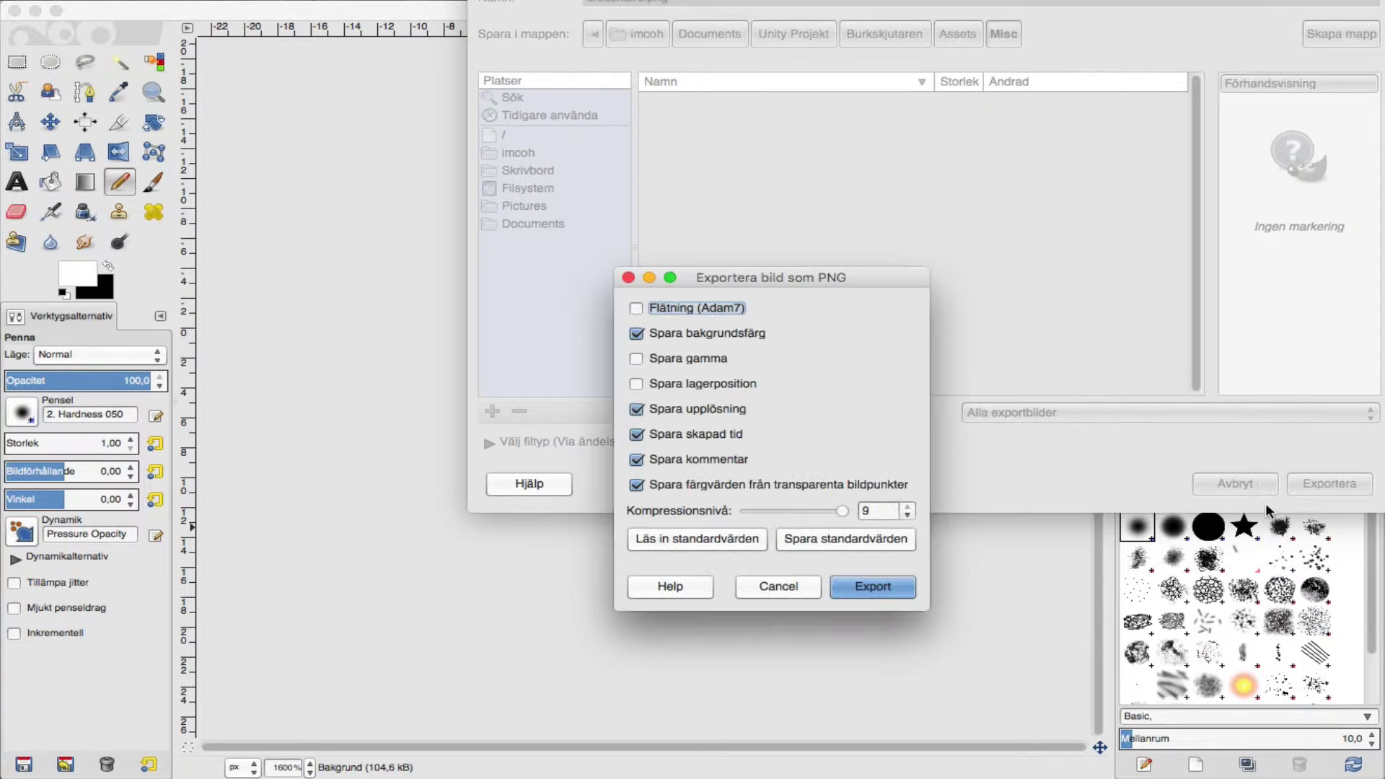
click(882, 586)
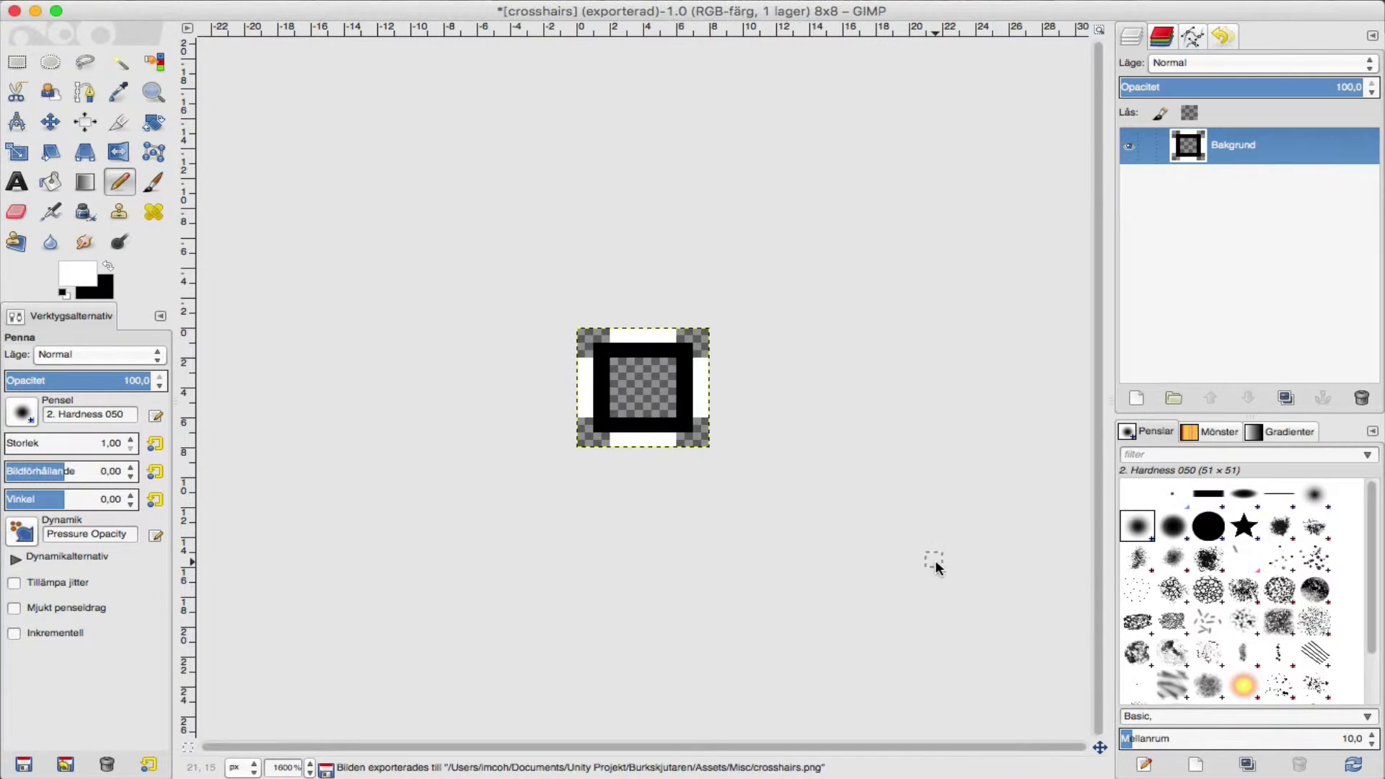
Set the crosshairs texture in Assets/Misc to Sprite (2D and UI), Single mode, and apply
key(ctrl+Left)
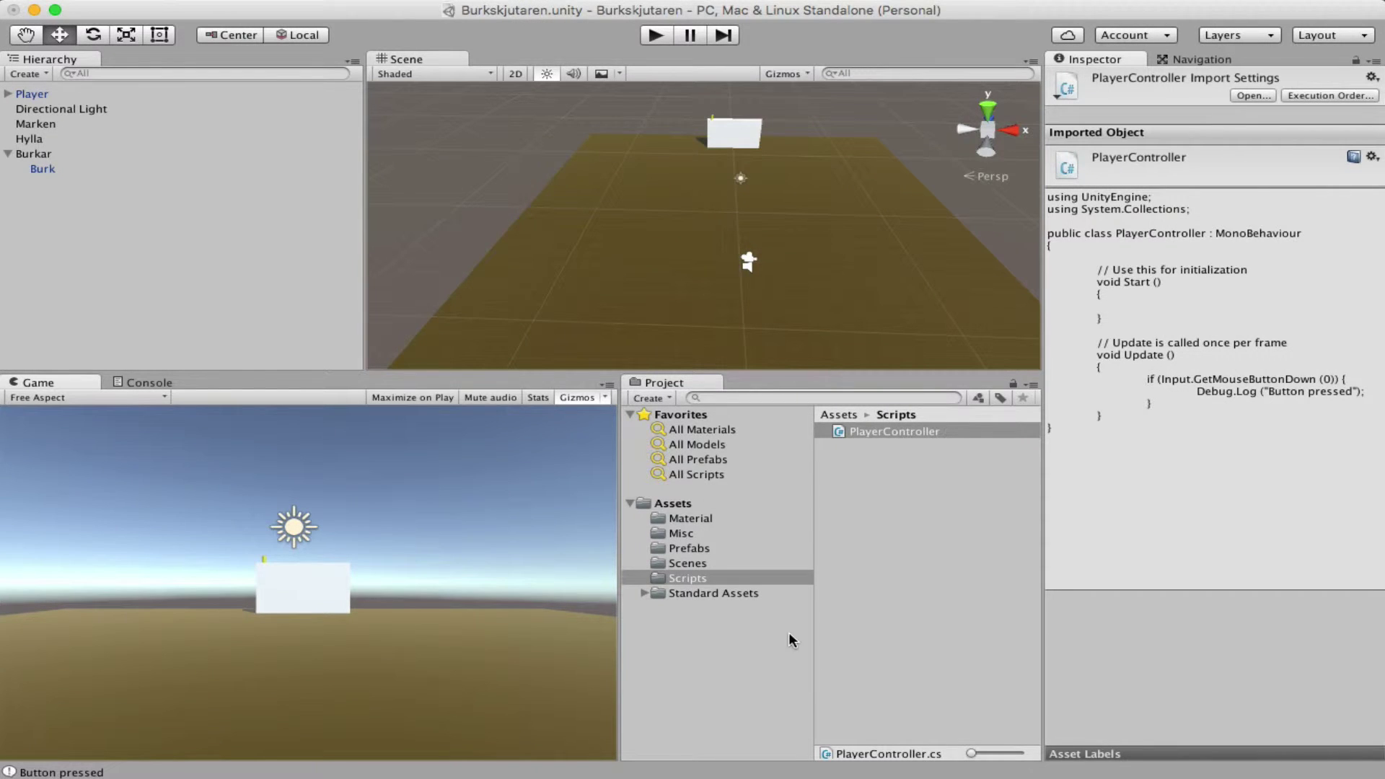
click(680, 505)
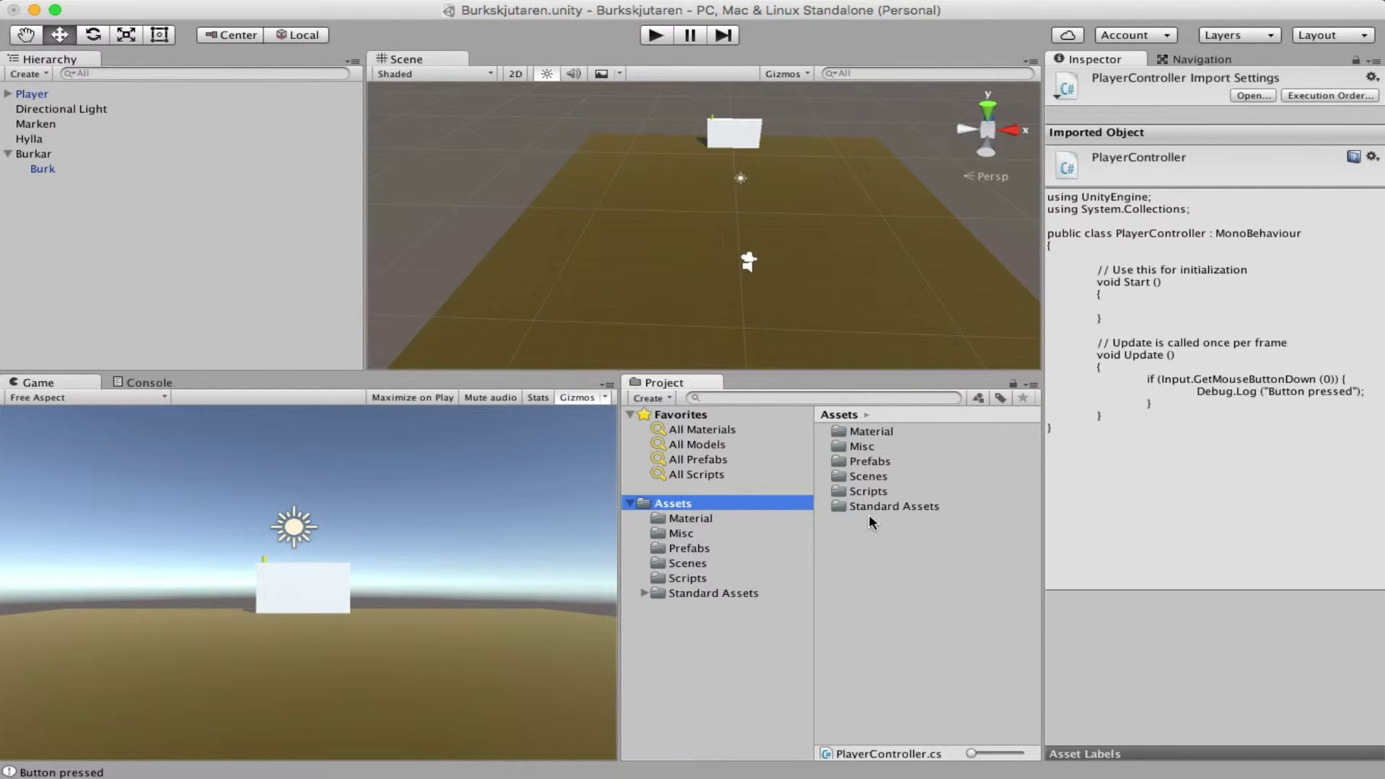
click(678, 534)
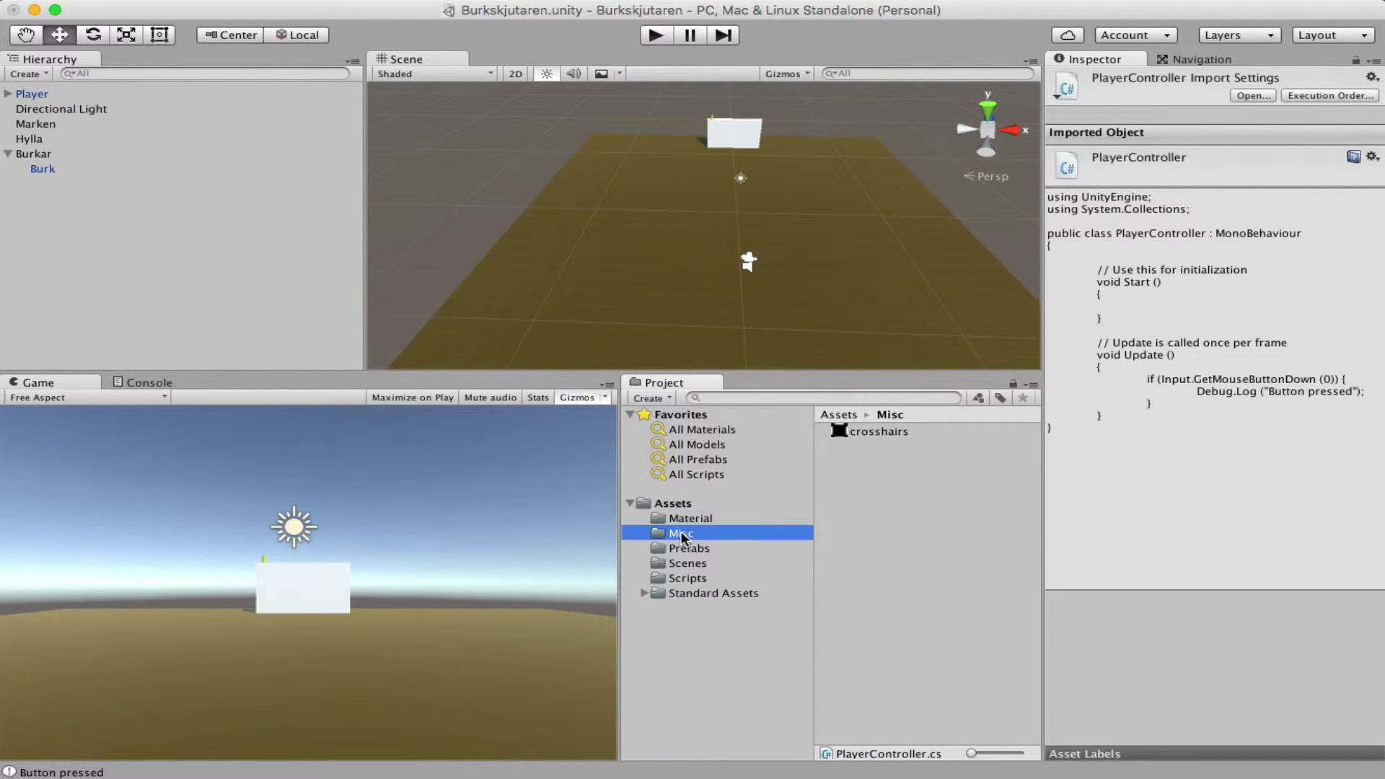
click(891, 434)
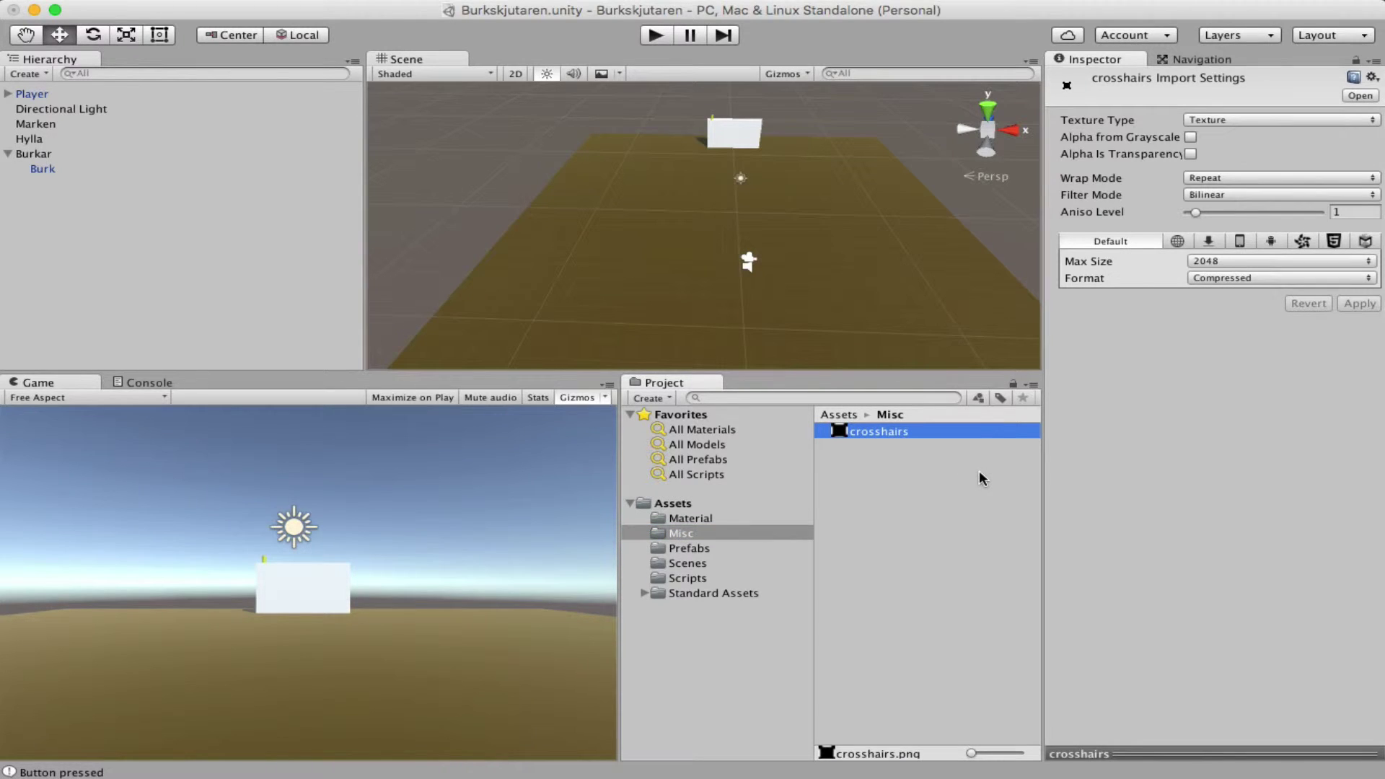
click(1272, 123)
click(1283, 166)
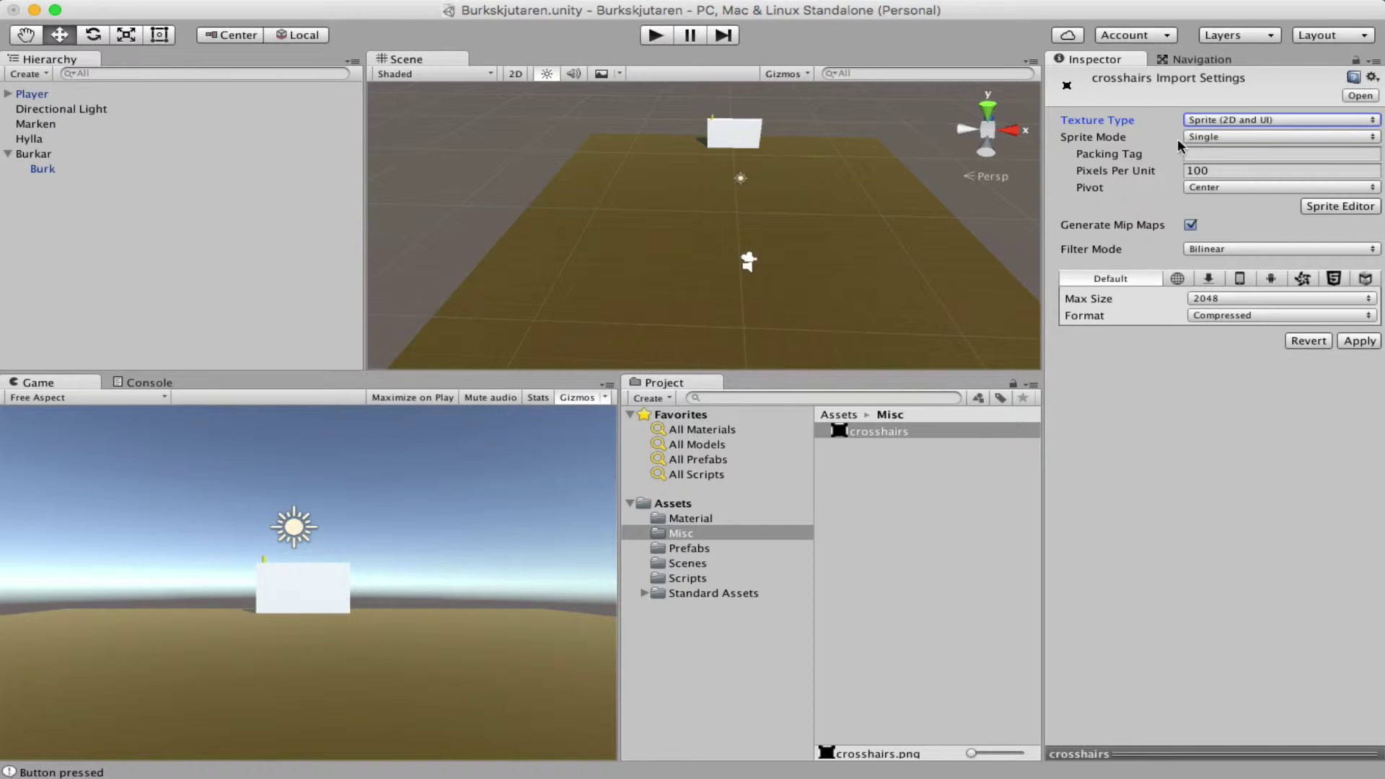
click(1236, 140)
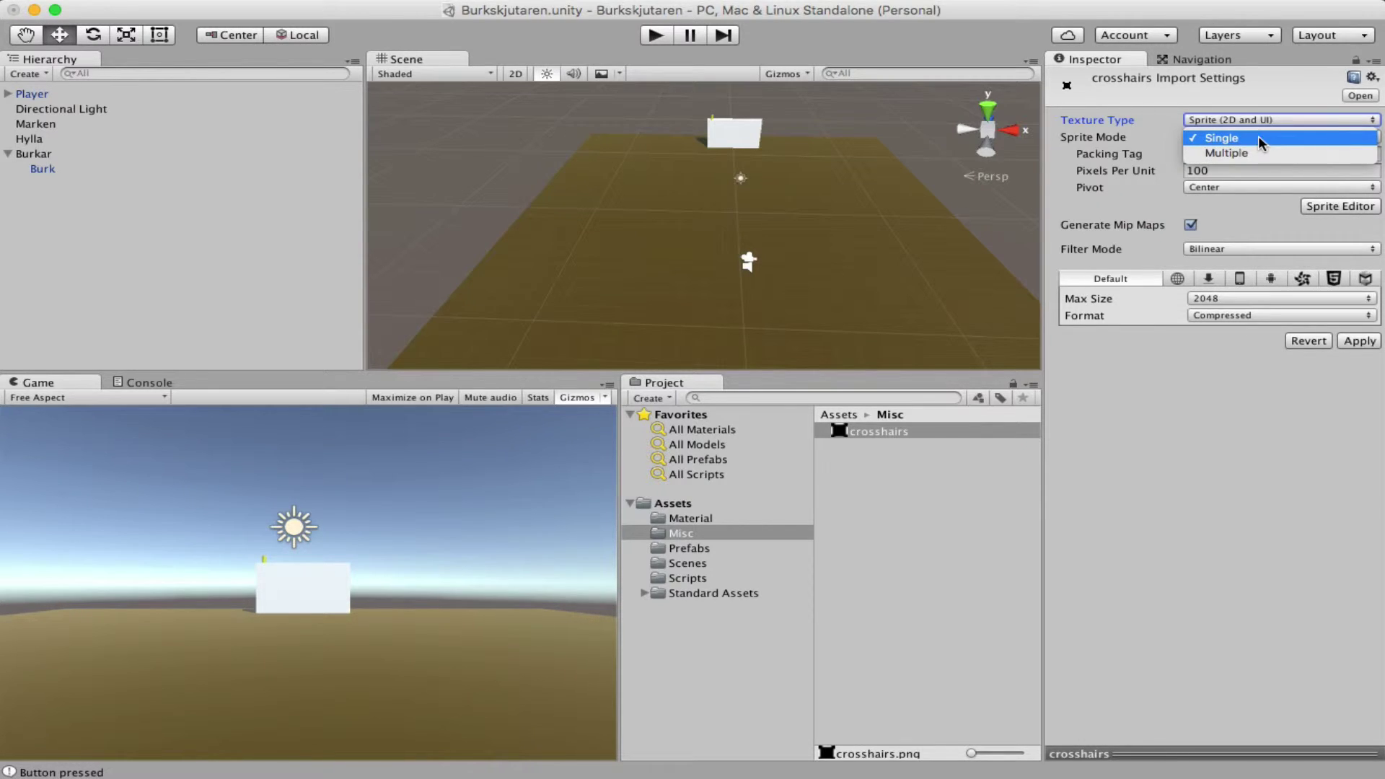
click(1258, 135)
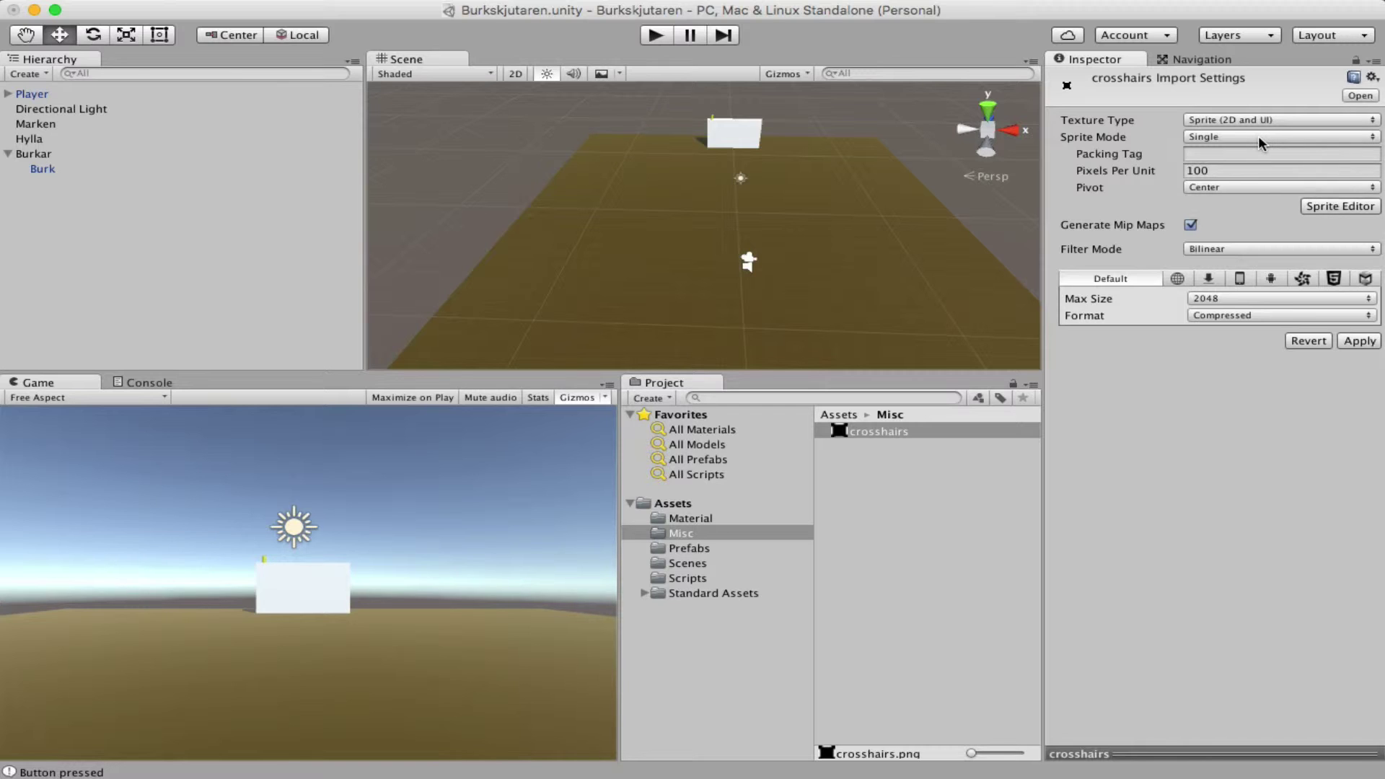
click(1366, 342)
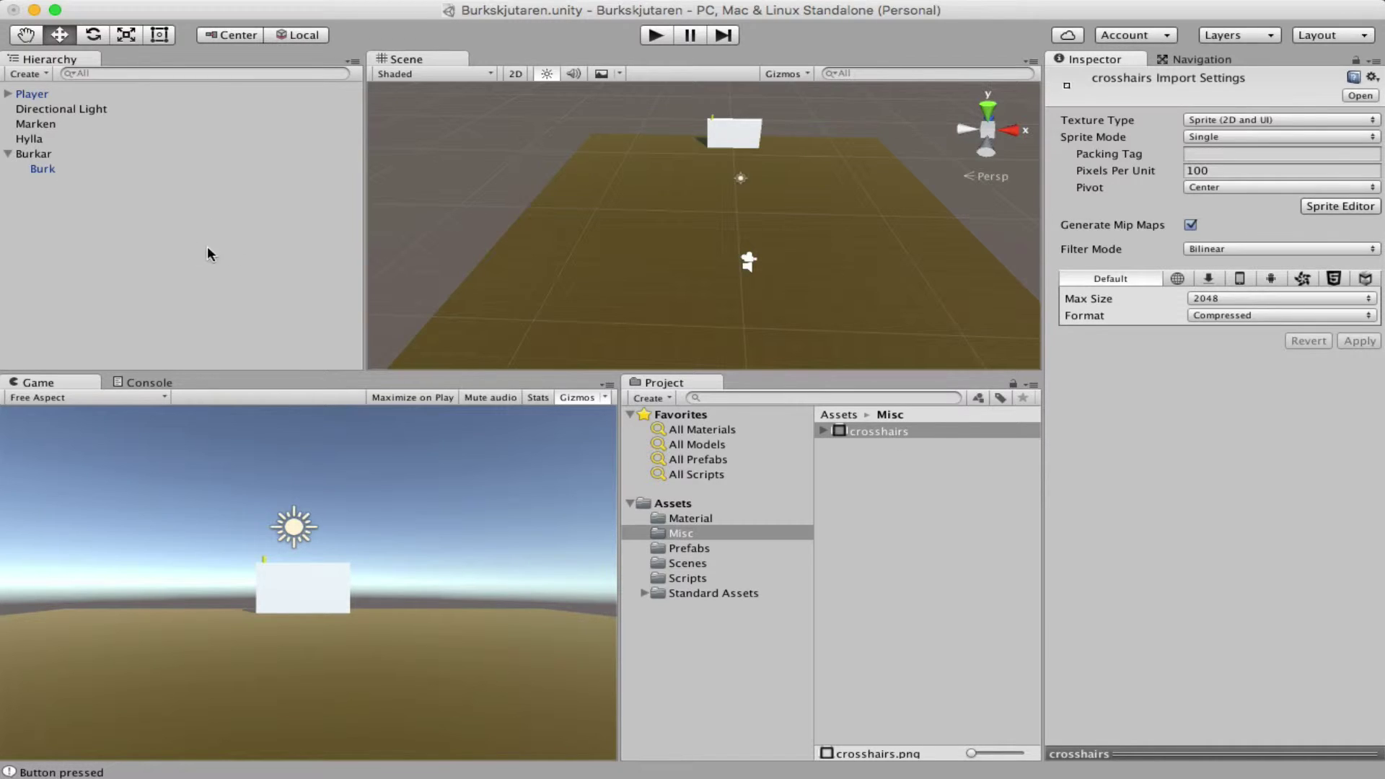
Add a UI Image to the scene and set its Pos X and Pos Y to 0
click(158, 263)
click(35, 74)
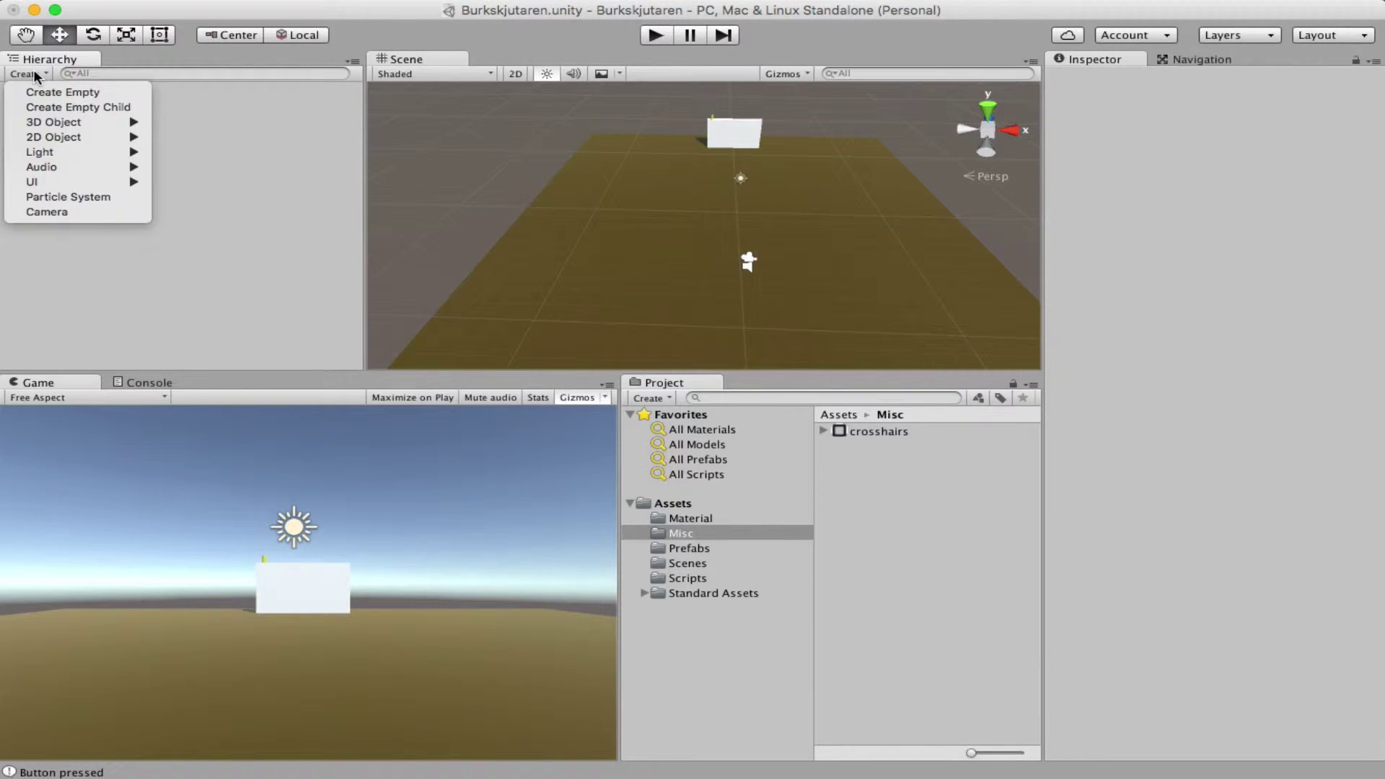
mouse_move(63, 180)
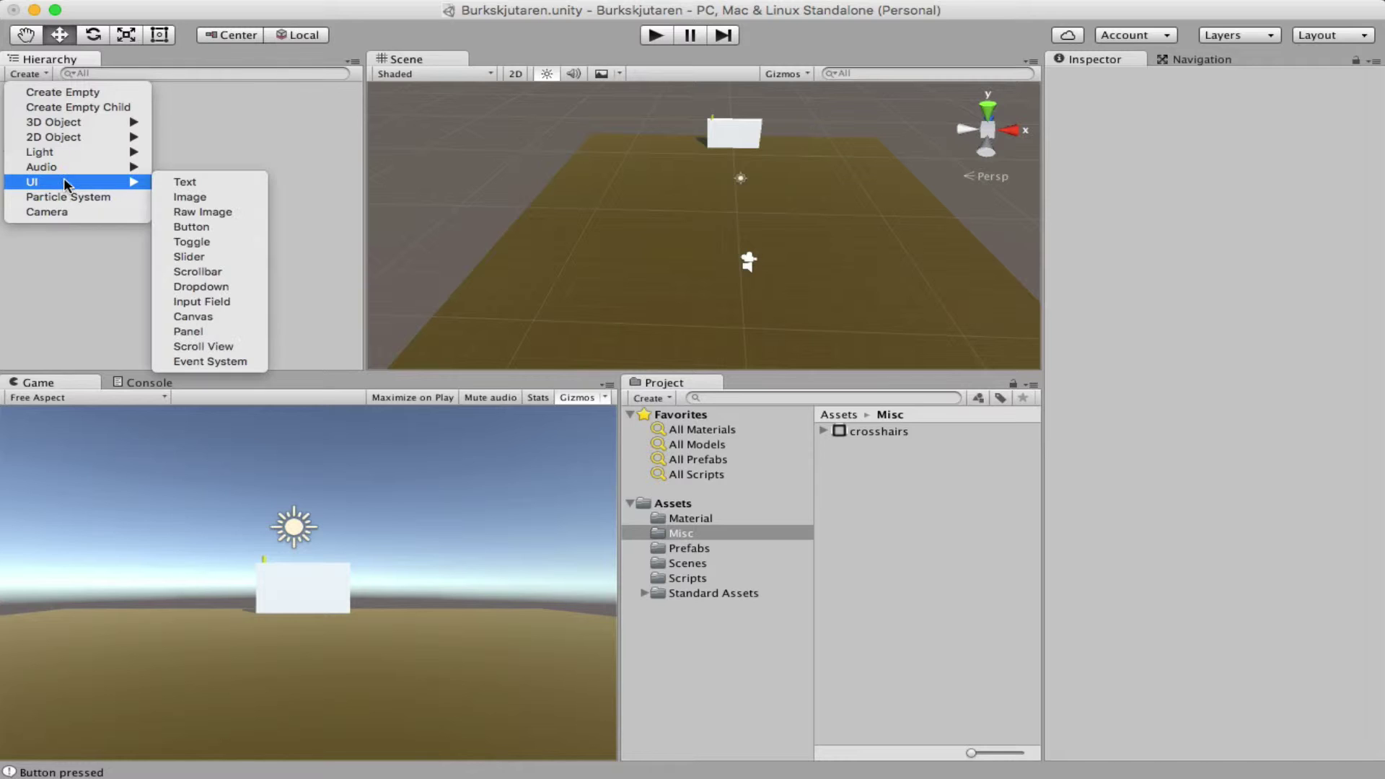
click(209, 198)
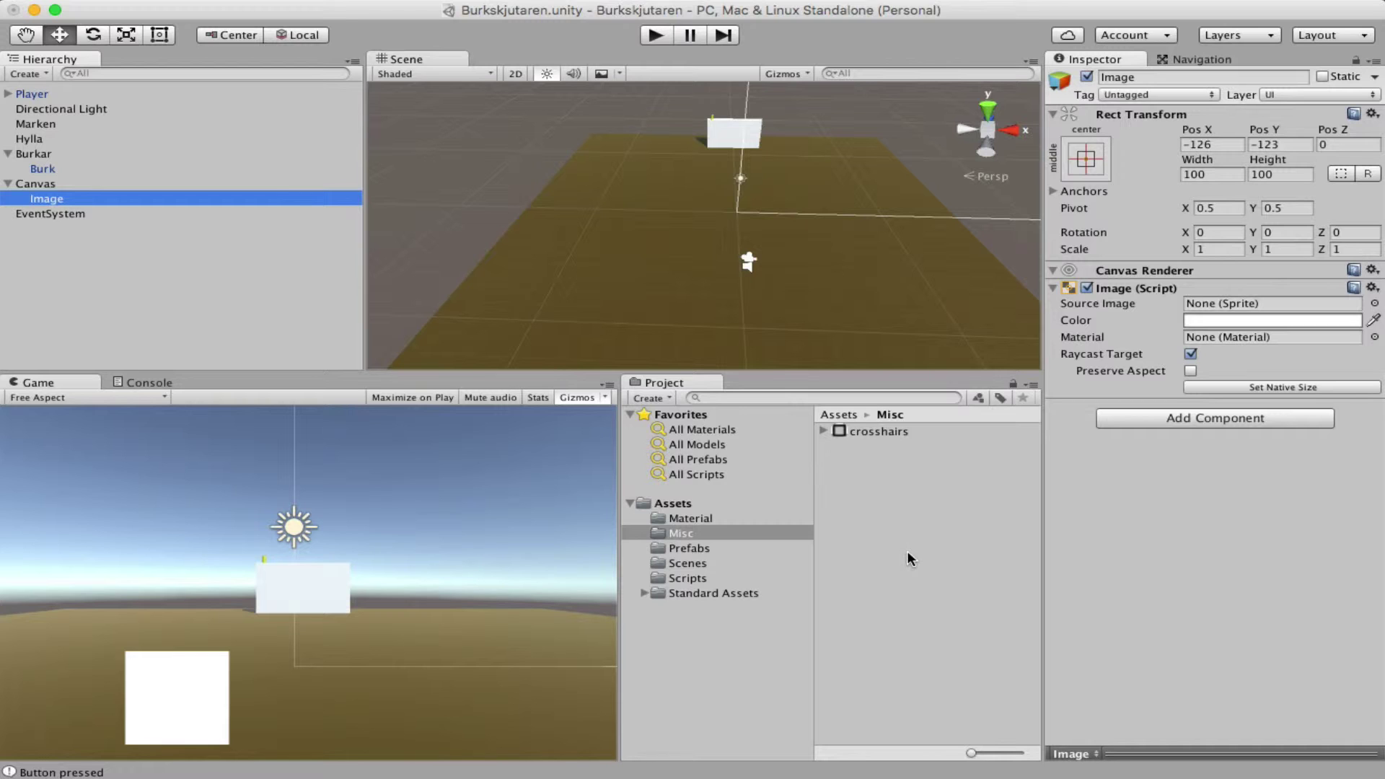
click(1092, 162)
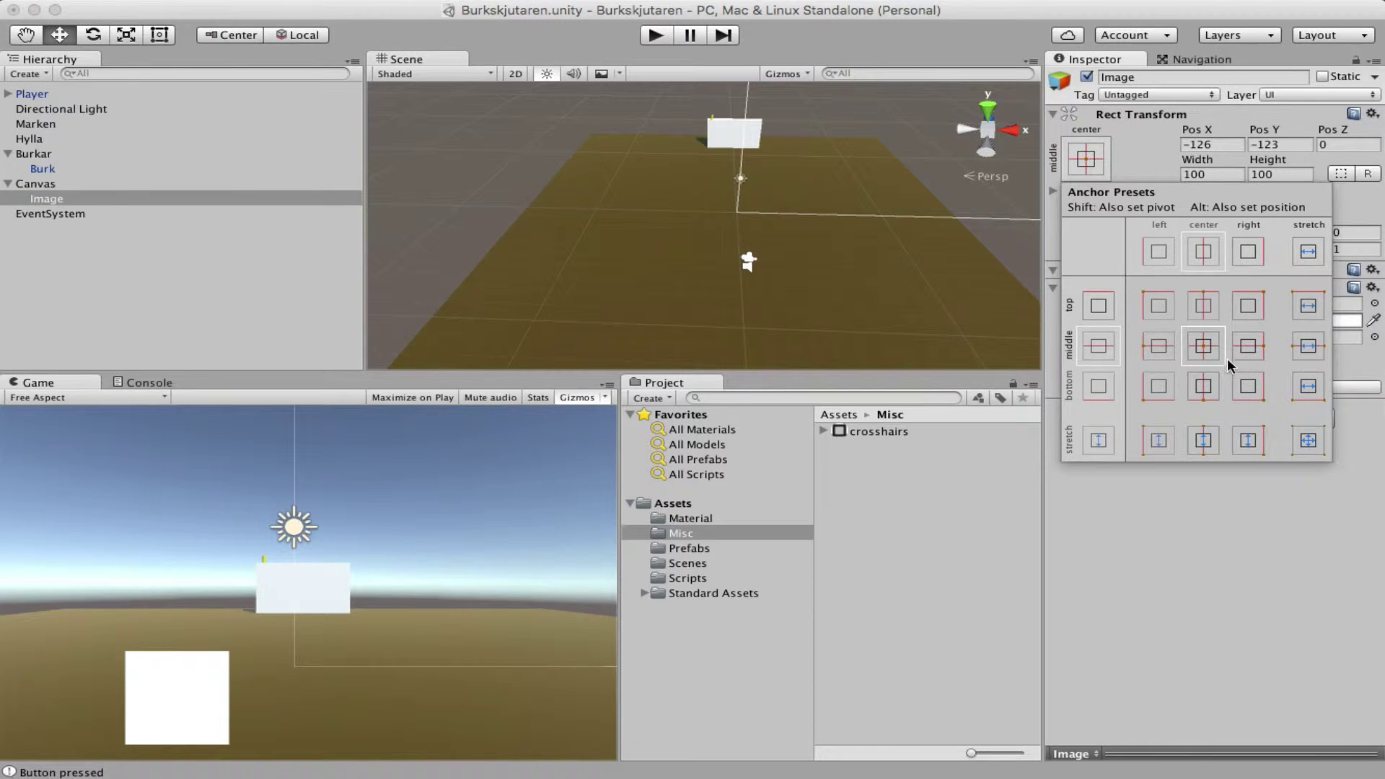
click(1372, 163)
click(1201, 144)
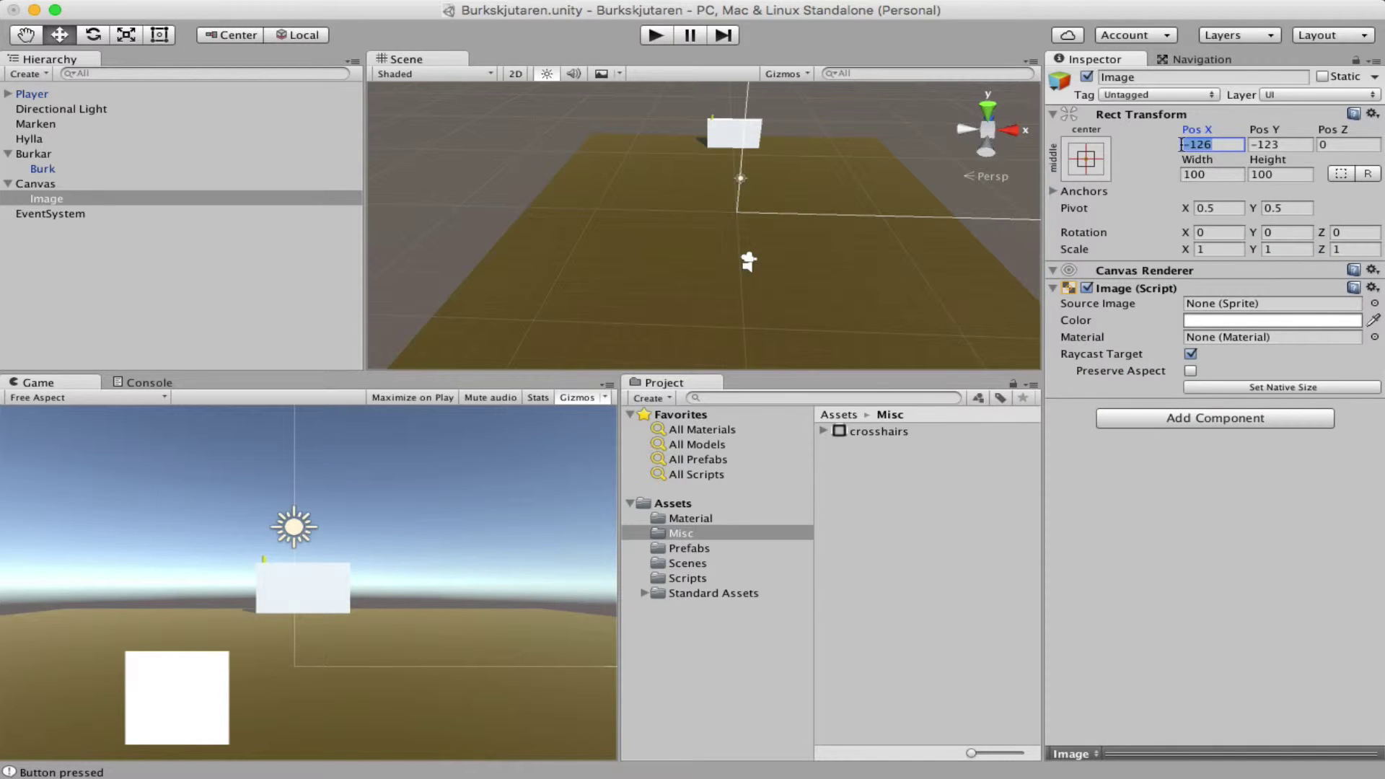
text(0)
key(Tab)
text(0)
key(Tab)
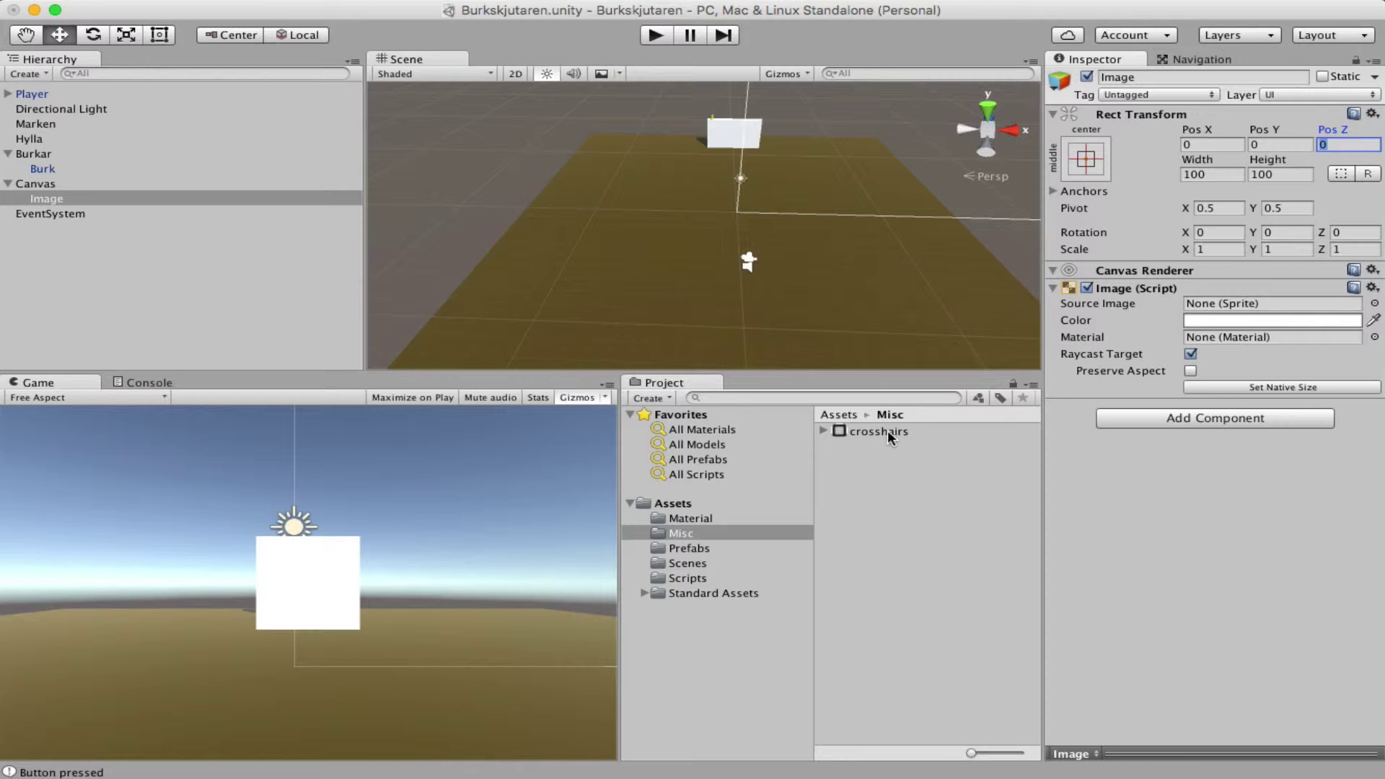
Assign the crosshairs sprite as the Image's Source Image
drag(877, 429, 1226, 305)
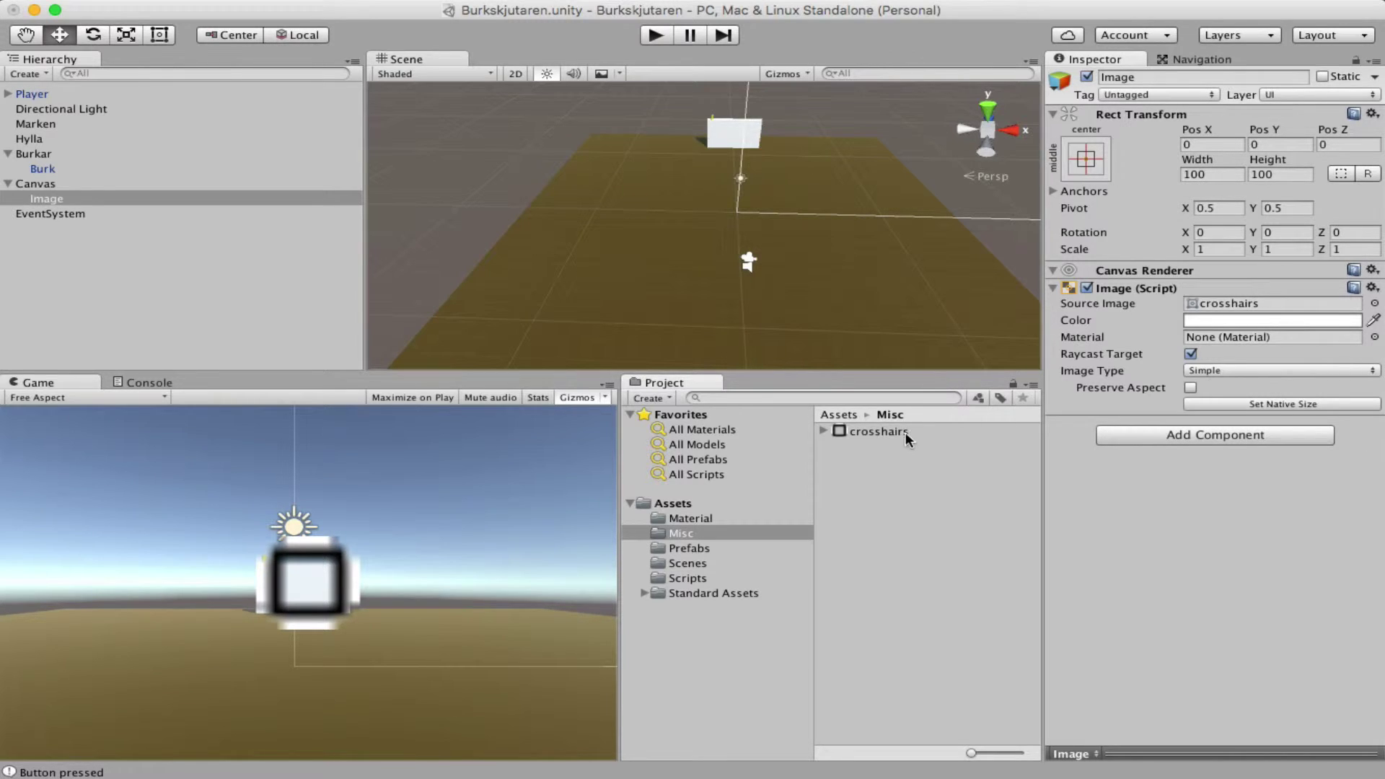
click(1224, 755)
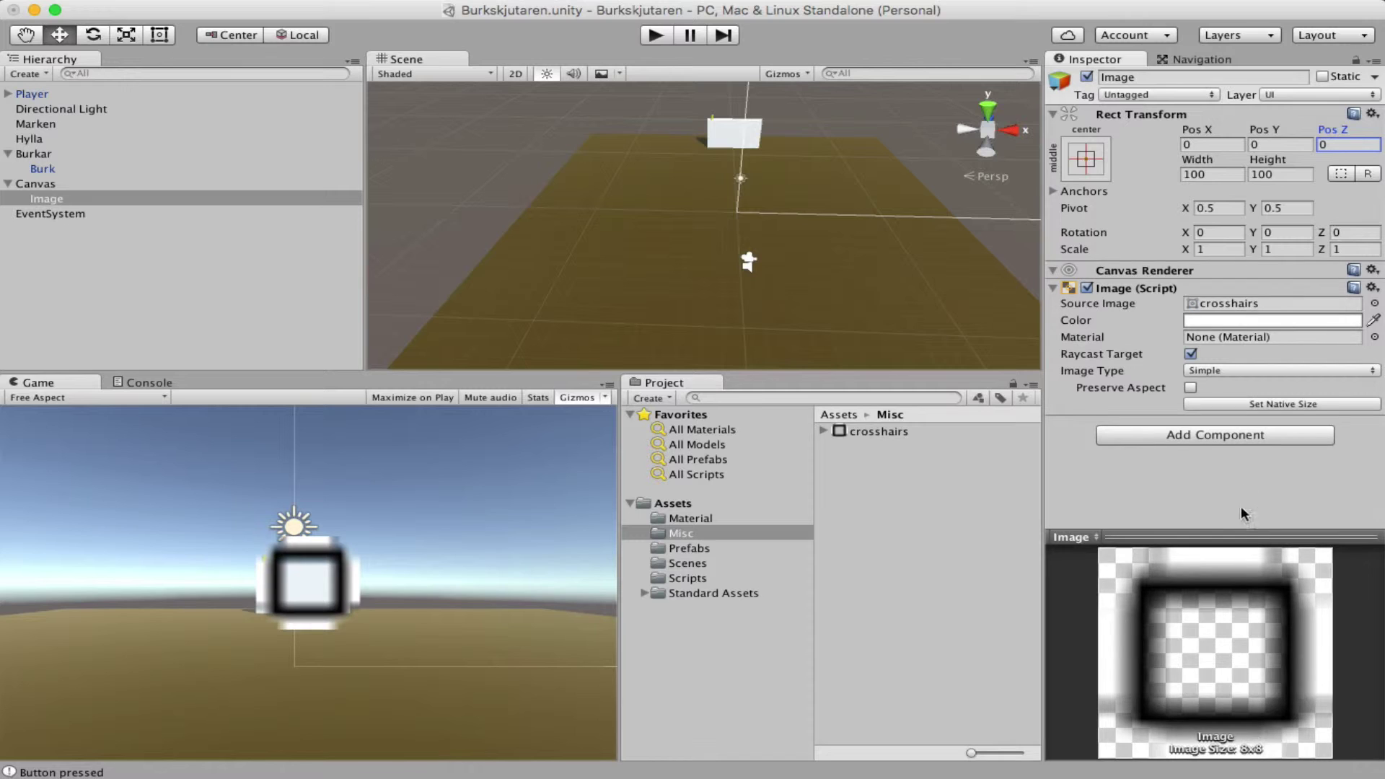
drag(1241, 539, 1252, 770)
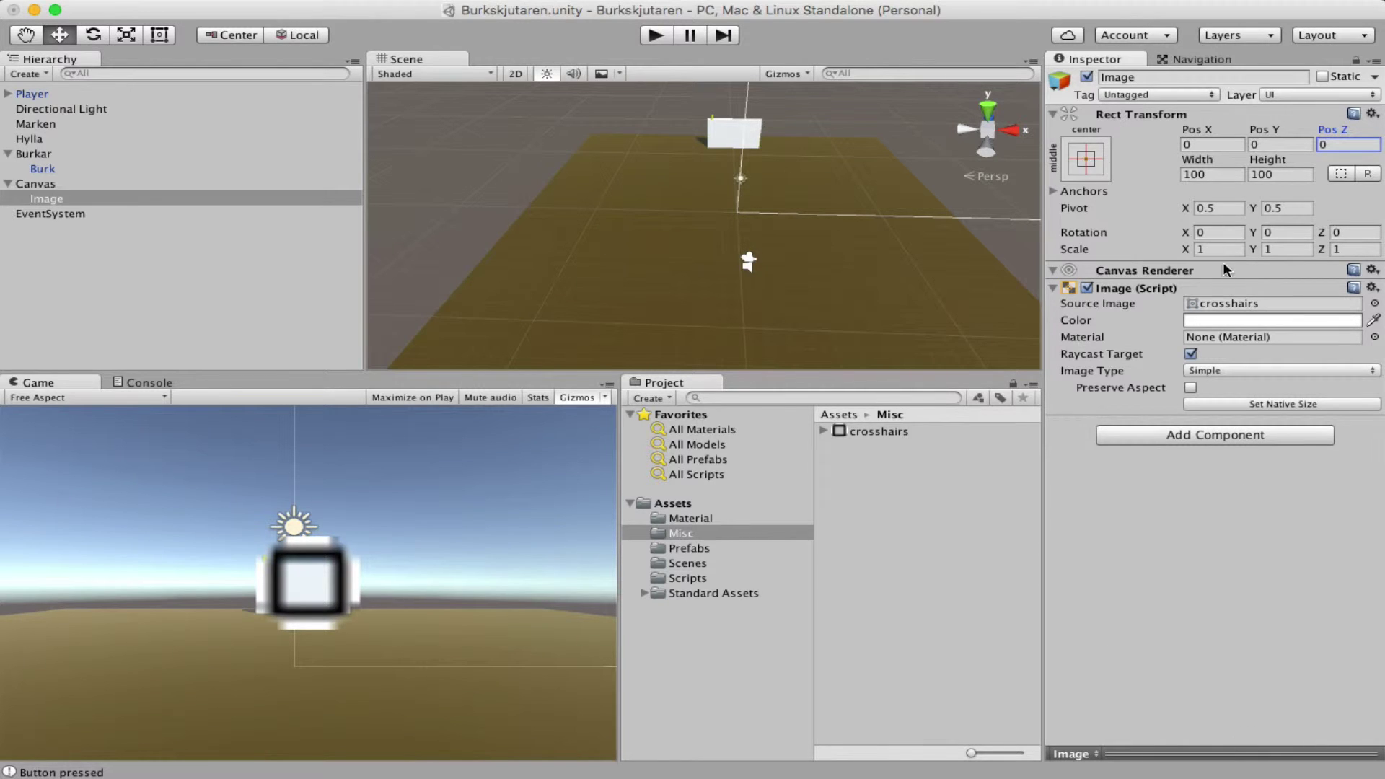
Size the crosshair image 8 by 8 and set its pivot to 4, 4
click(1211, 175)
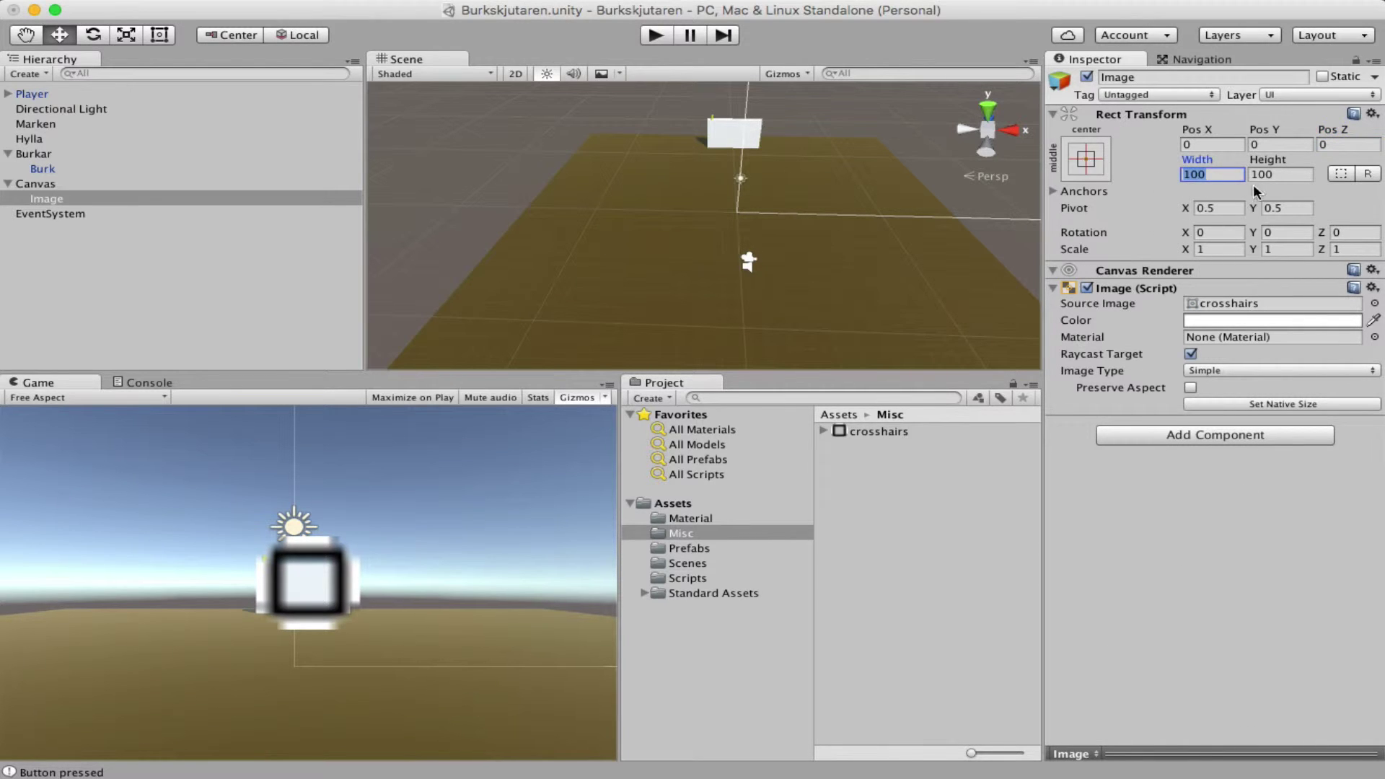
text(8)
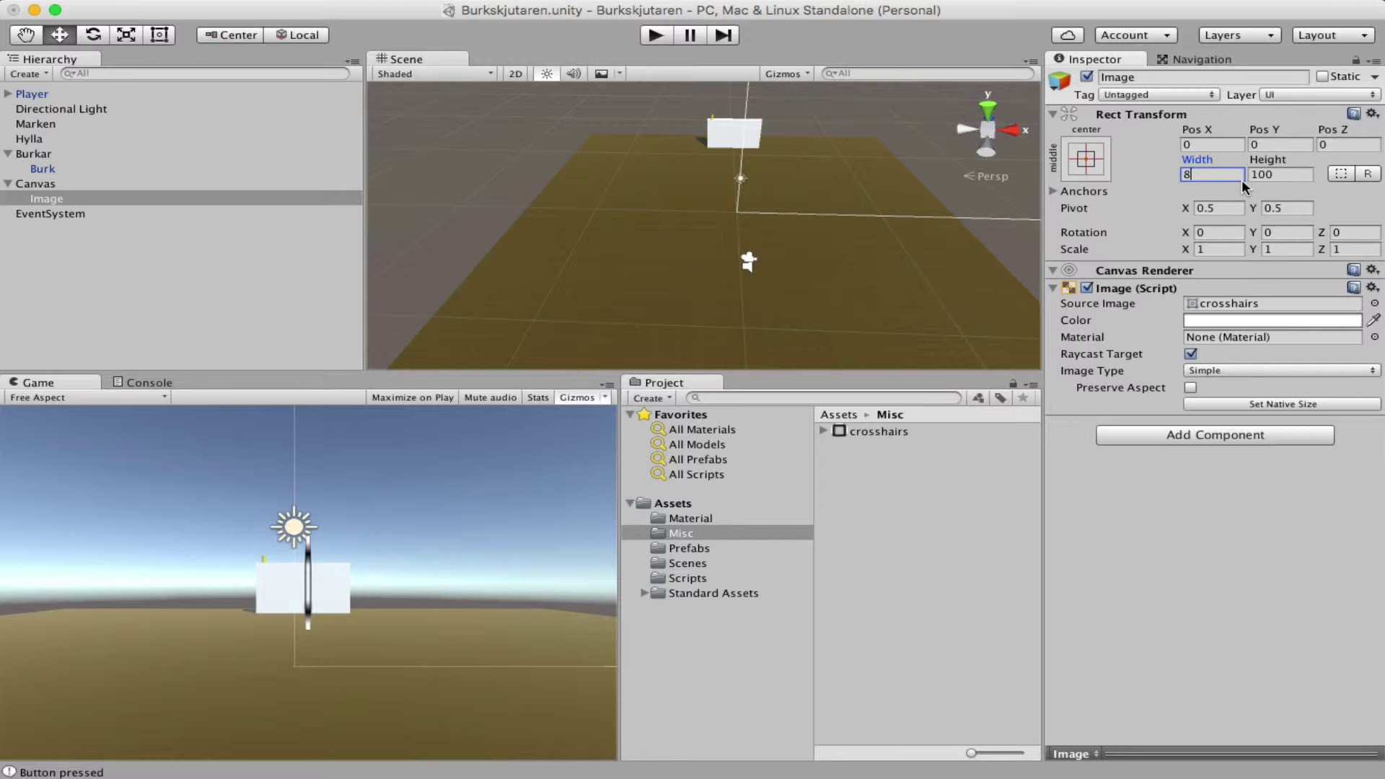
key(Tab)
text(8)
key(Tab)
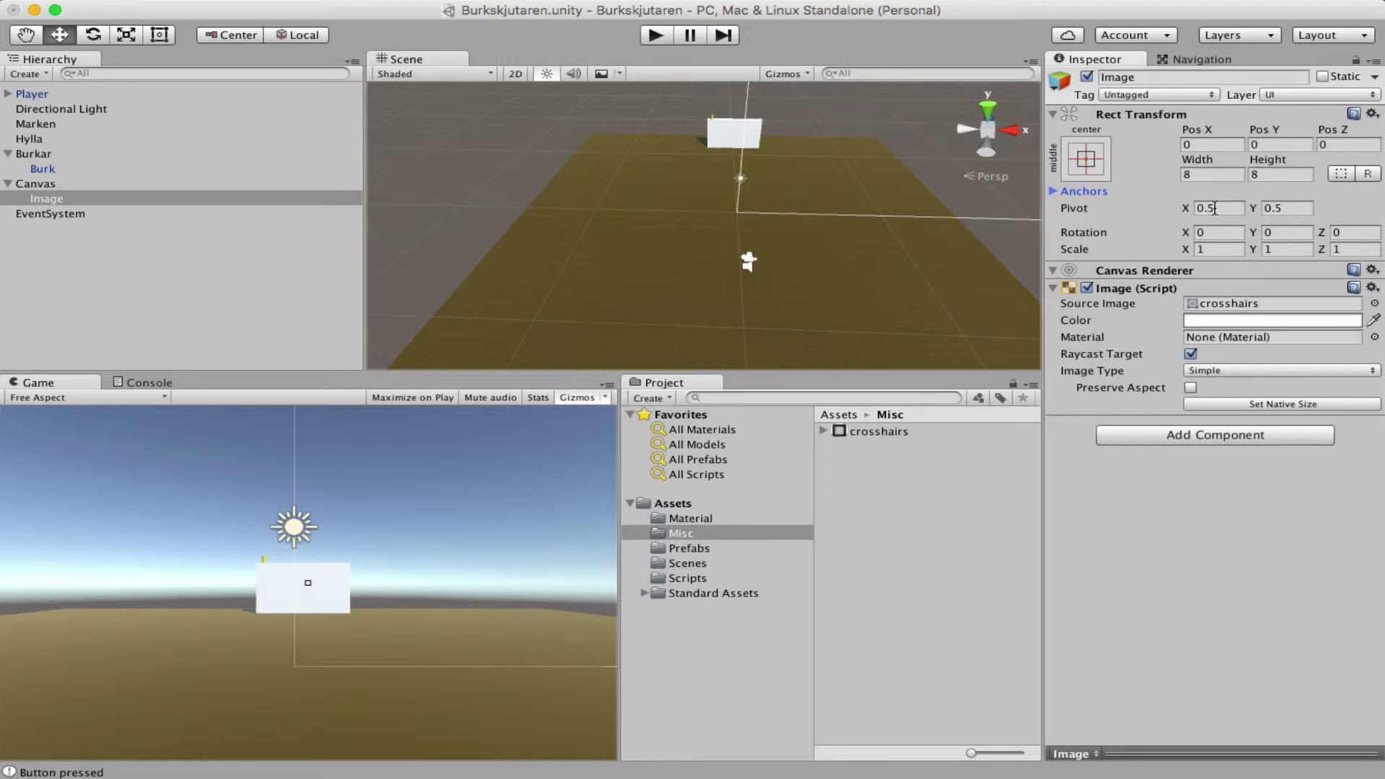
click(1215, 209)
text(4)
key(Tab)
text(4)
key(Tab)
Reset the crosshair's Pos X and Pos Y to 0
click(1206, 147)
text(0)
key(Tab)
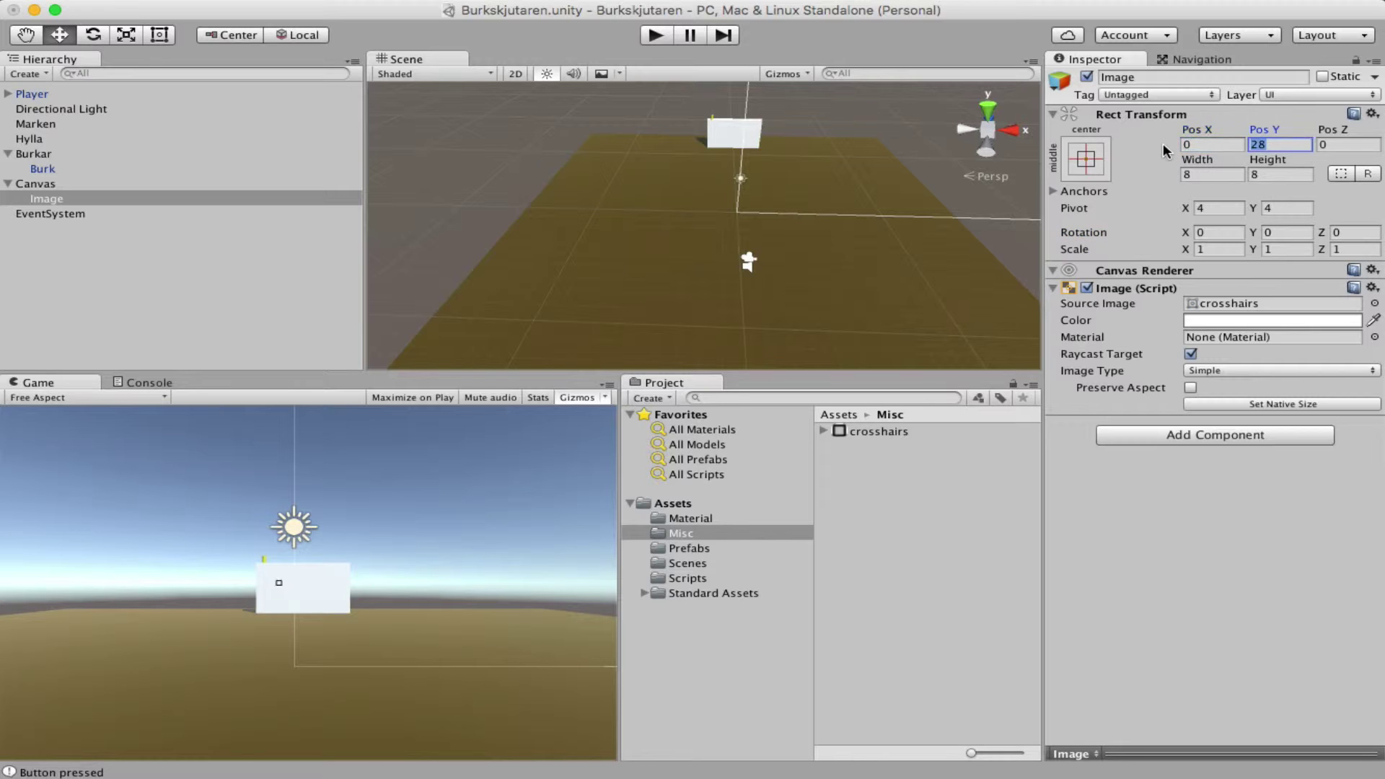
text(0)
key(Tab)
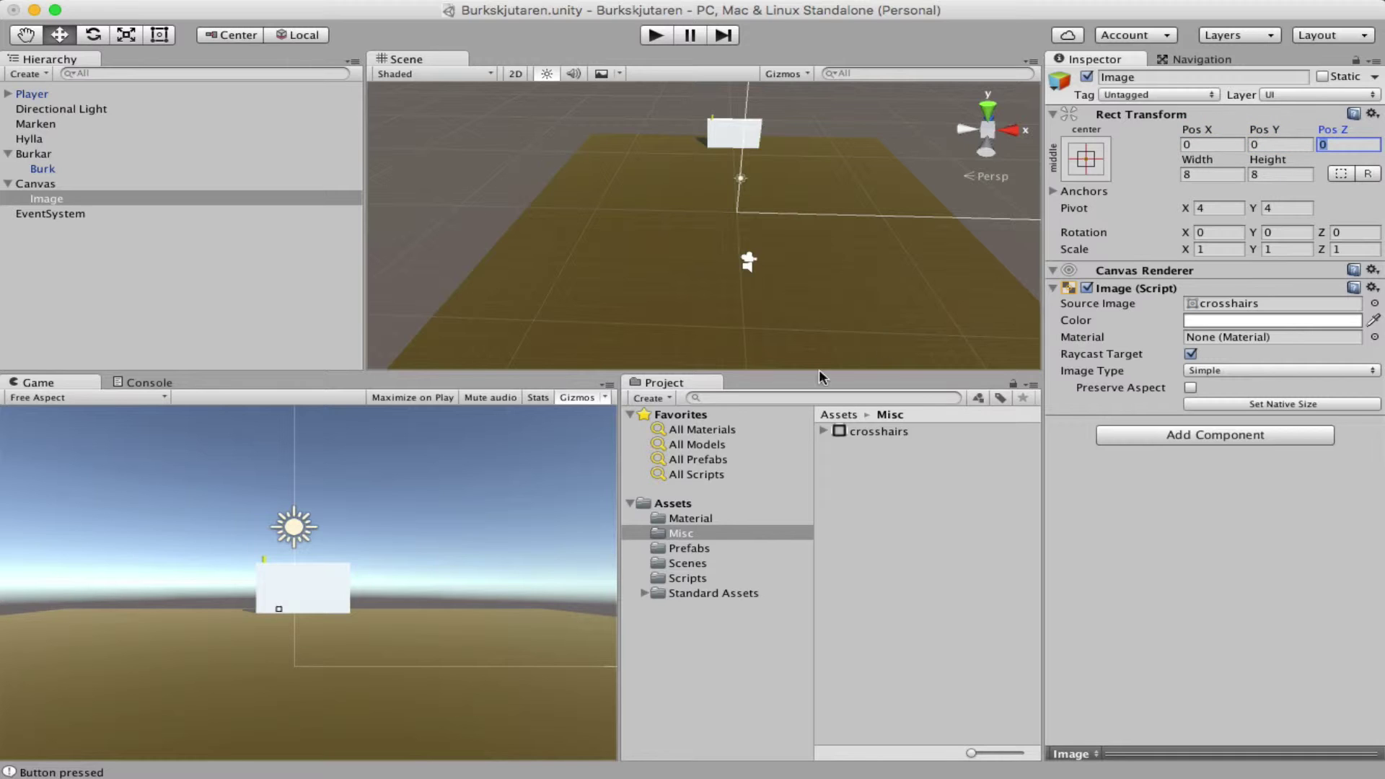
Re-enter width and height 8 and move the crosshair to Pos X 28, Pos Y 28
click(1185, 176)
text(0)
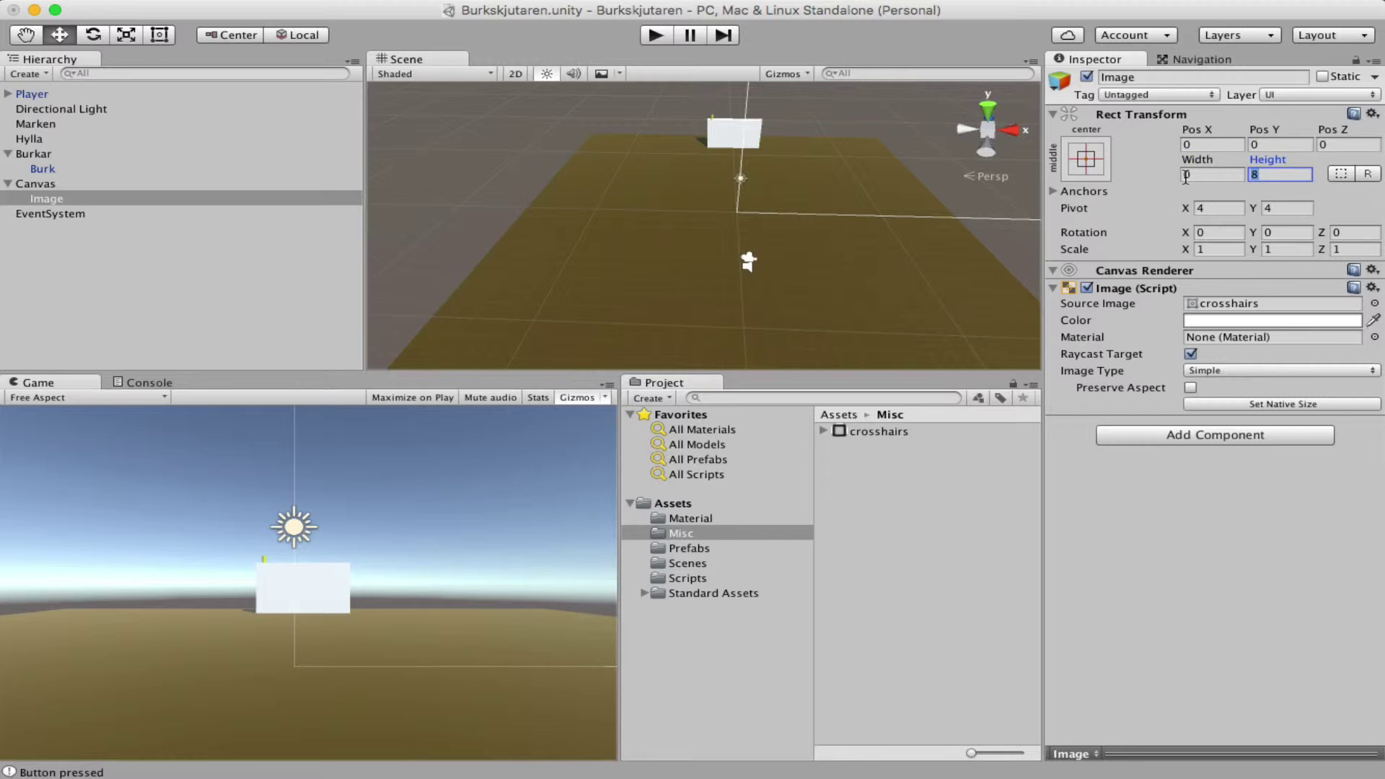
click(1185, 177)
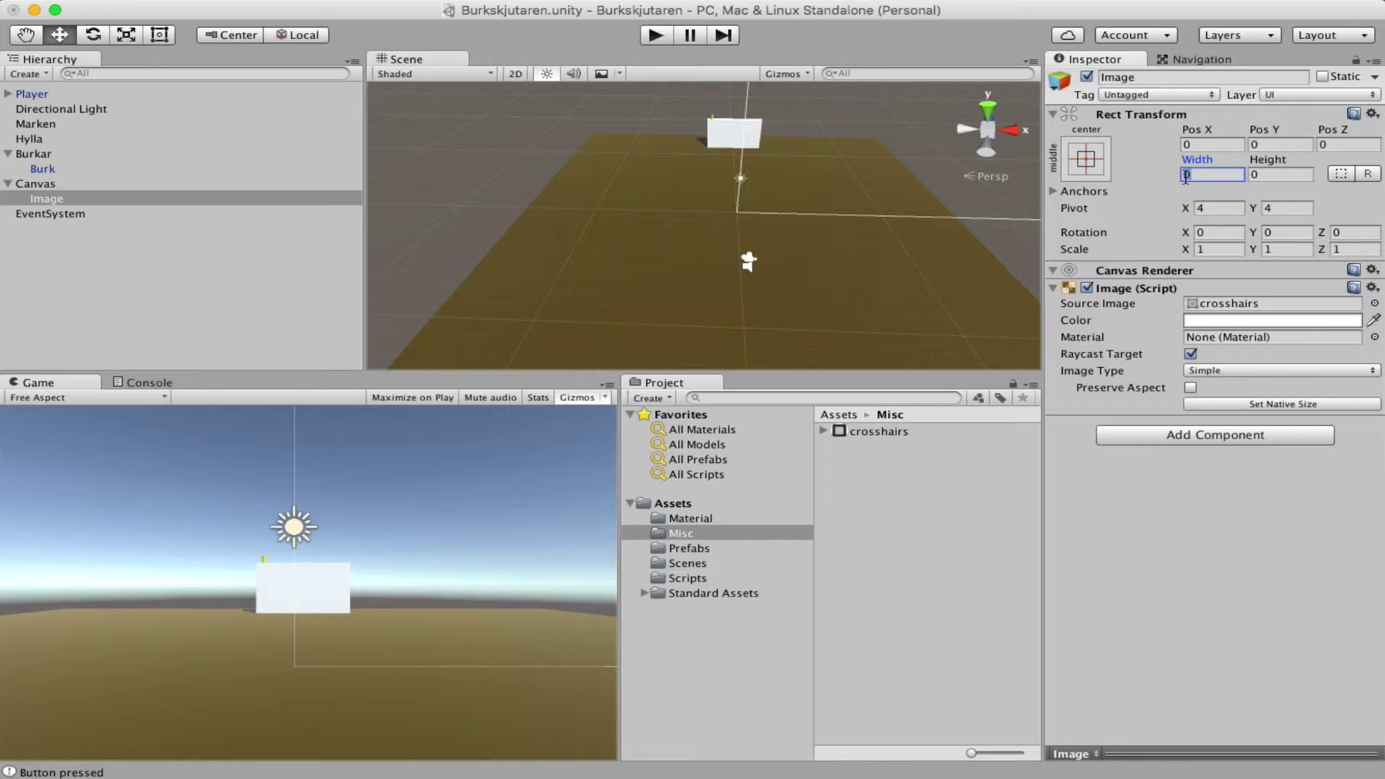
text(8)
key(Tab)
text(8)
key(Tab)
click(1190, 144)
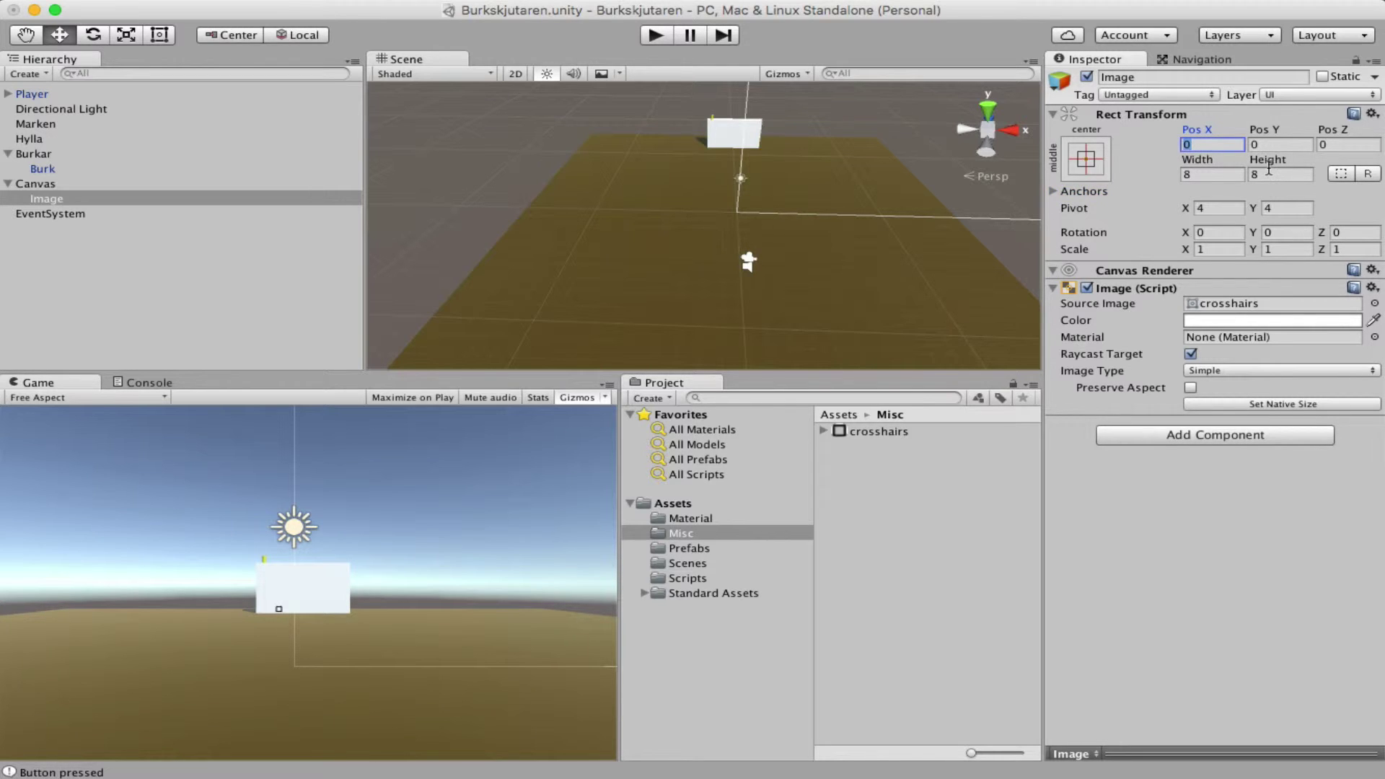
text(28)
key(Tab)
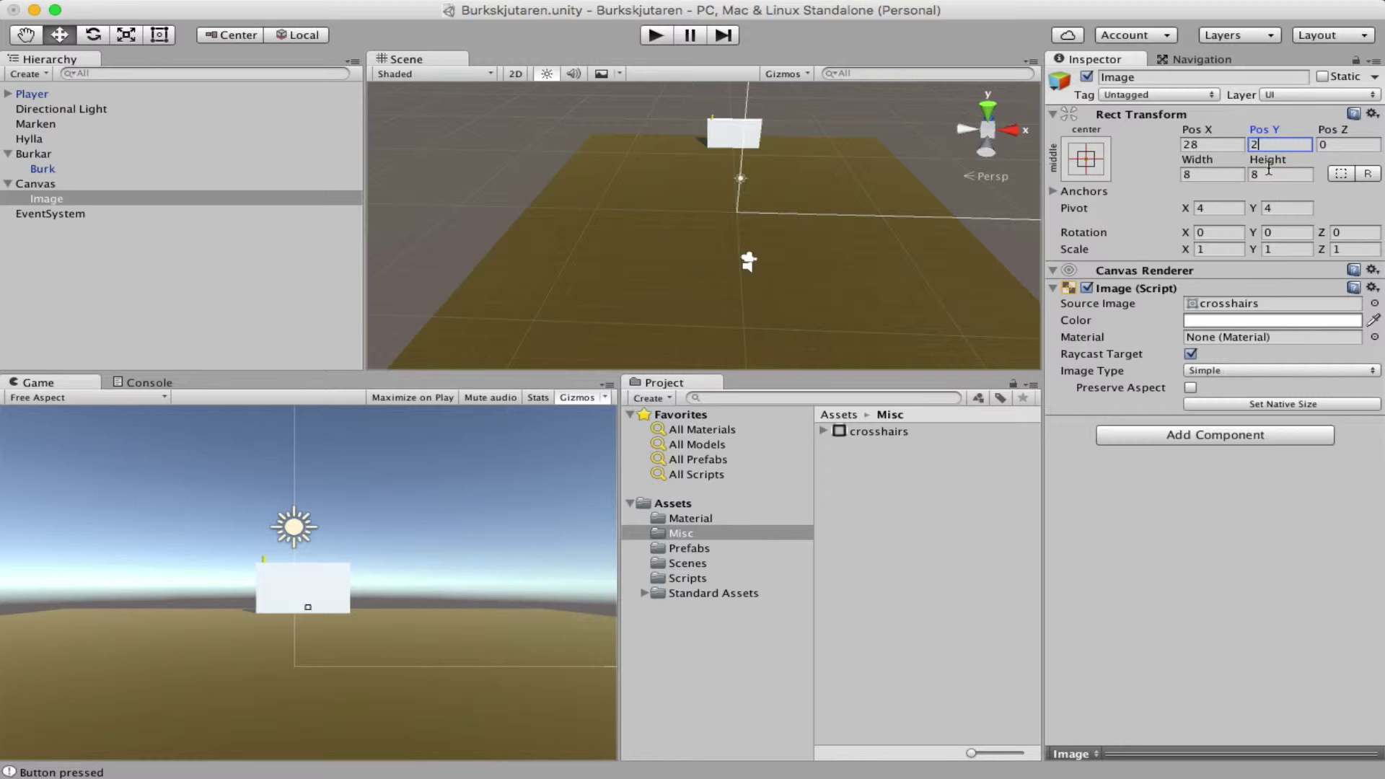
text(28)
key(Tab)
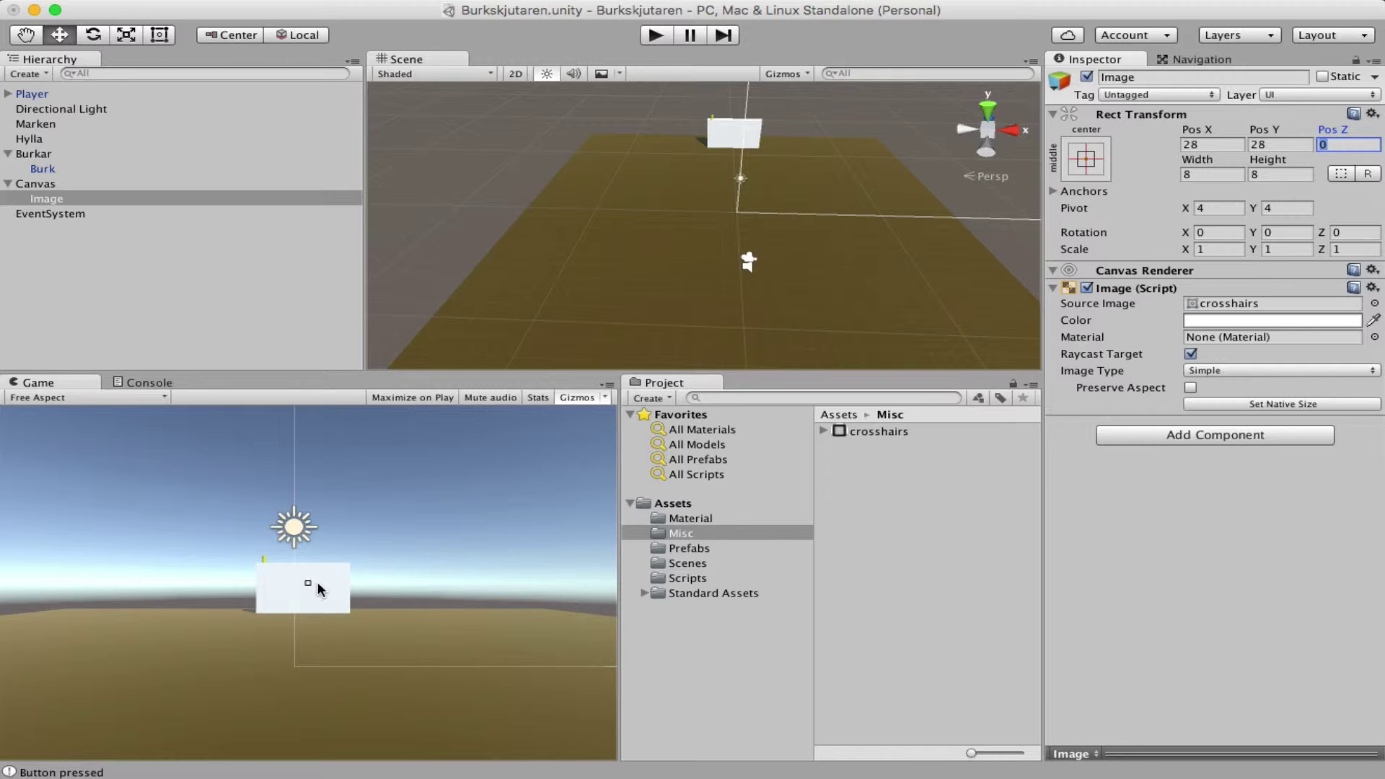
click(656, 36)
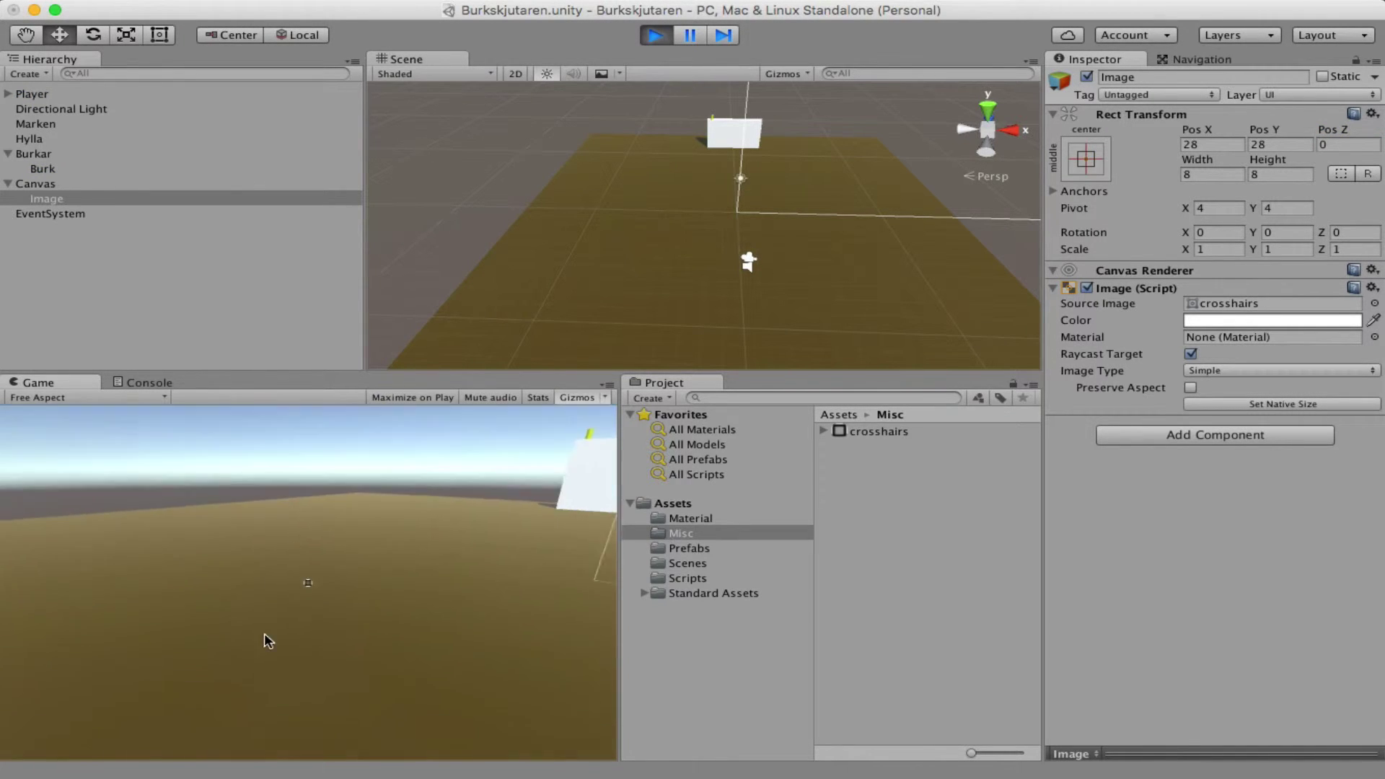
key(w)
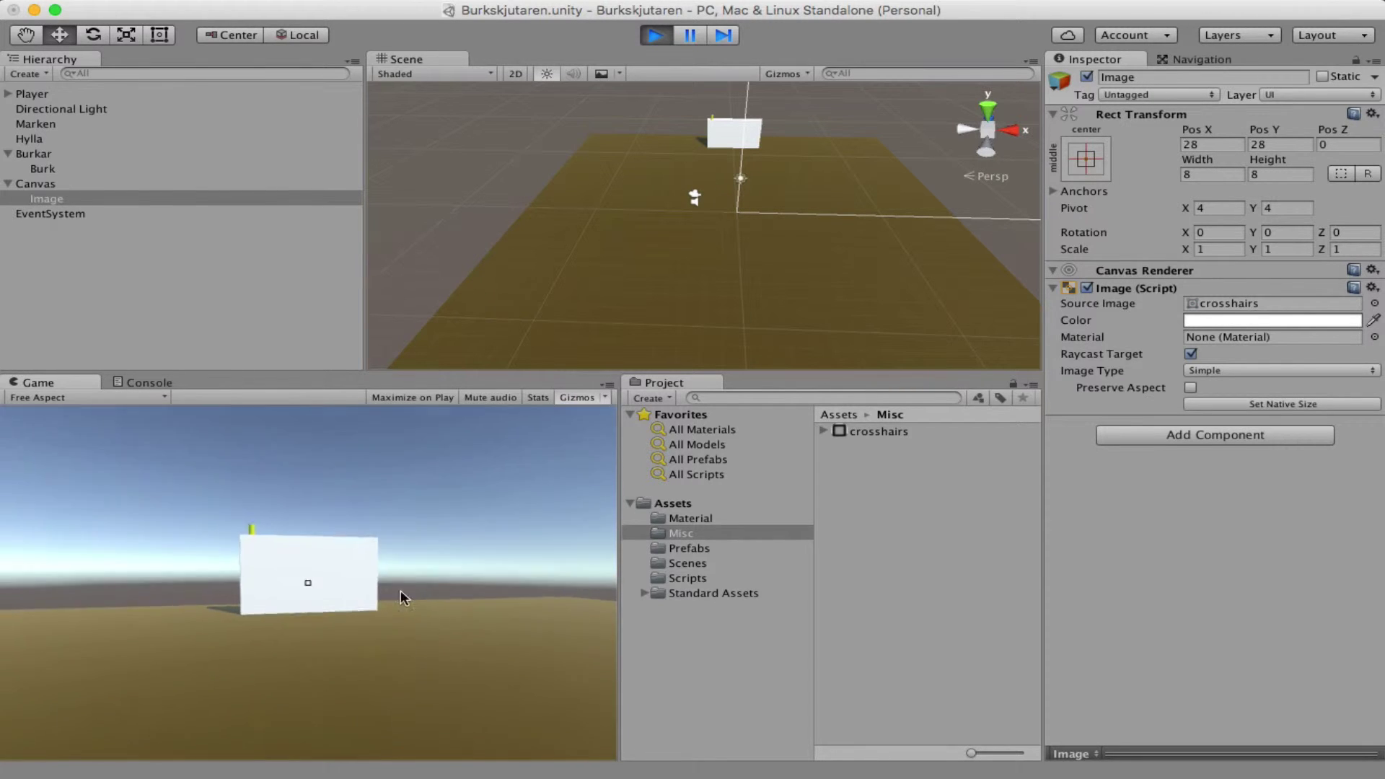
click(306, 615)
key(a)
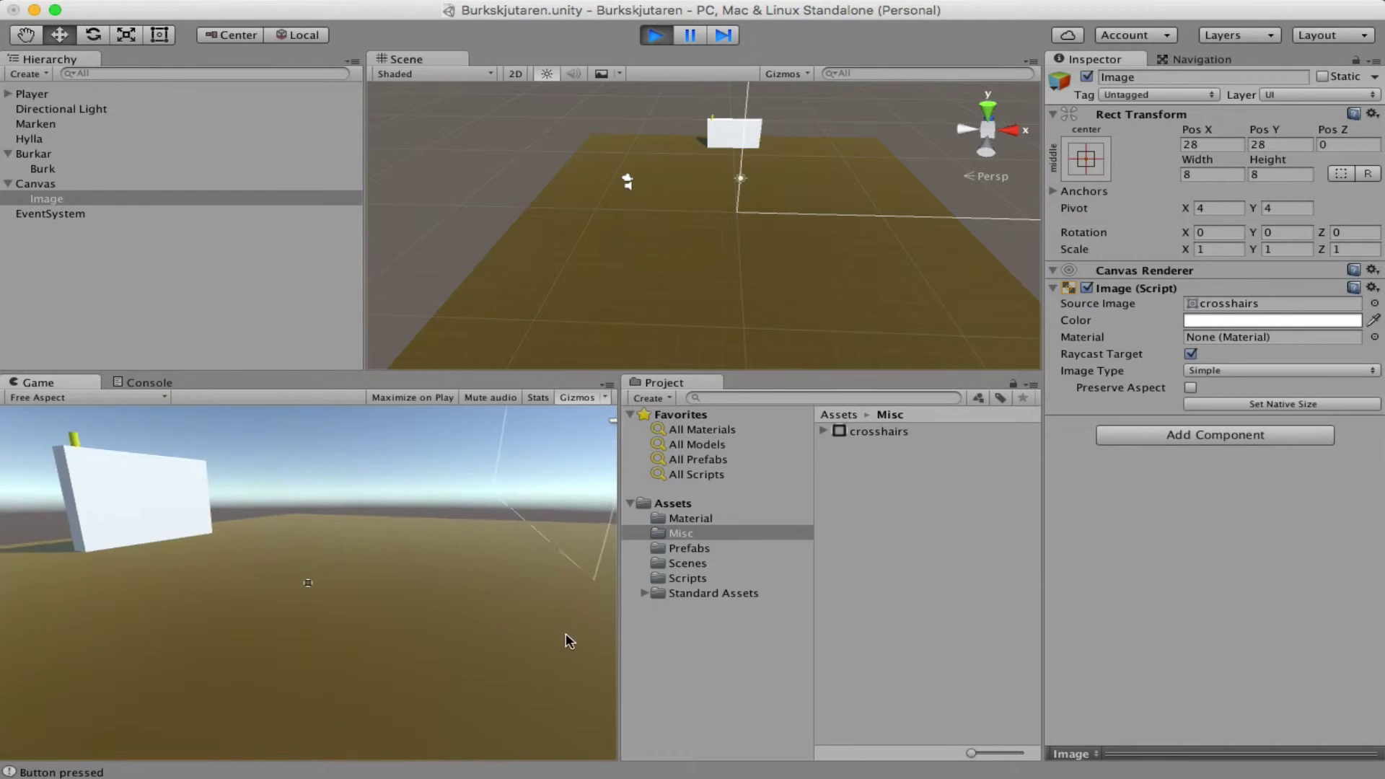
key(d)
key(d)
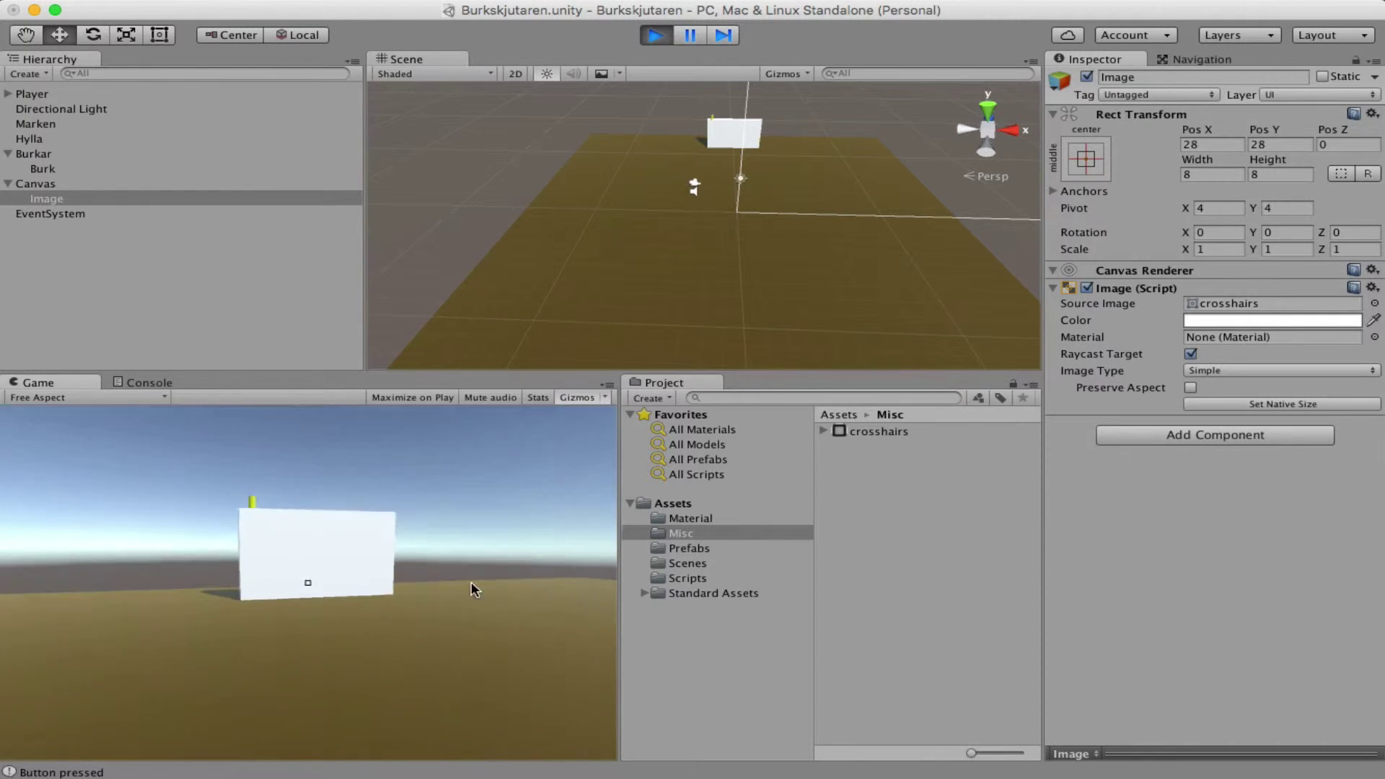
click(655, 34)
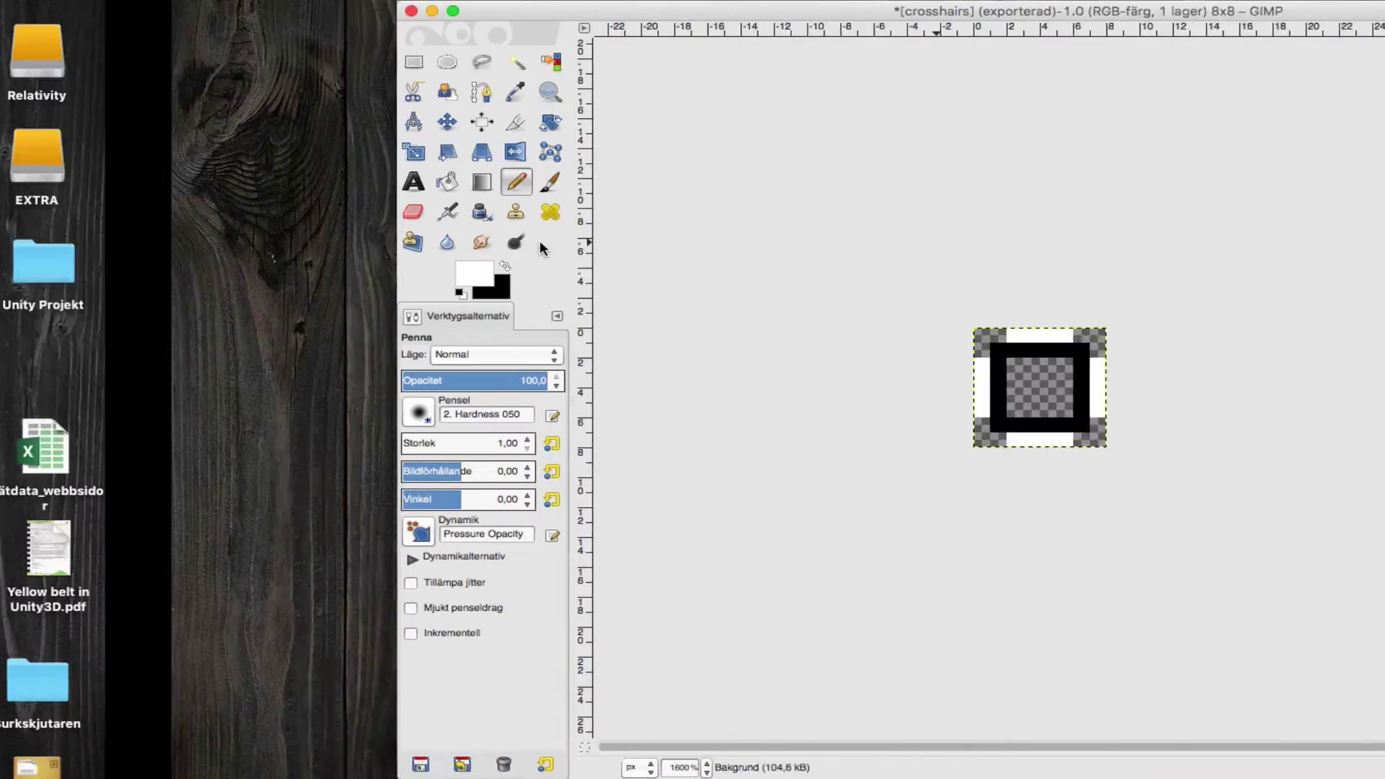
Make a new GIMP image 800 pixels wide and 600 pixels high with a black background
key(ctrl+n)
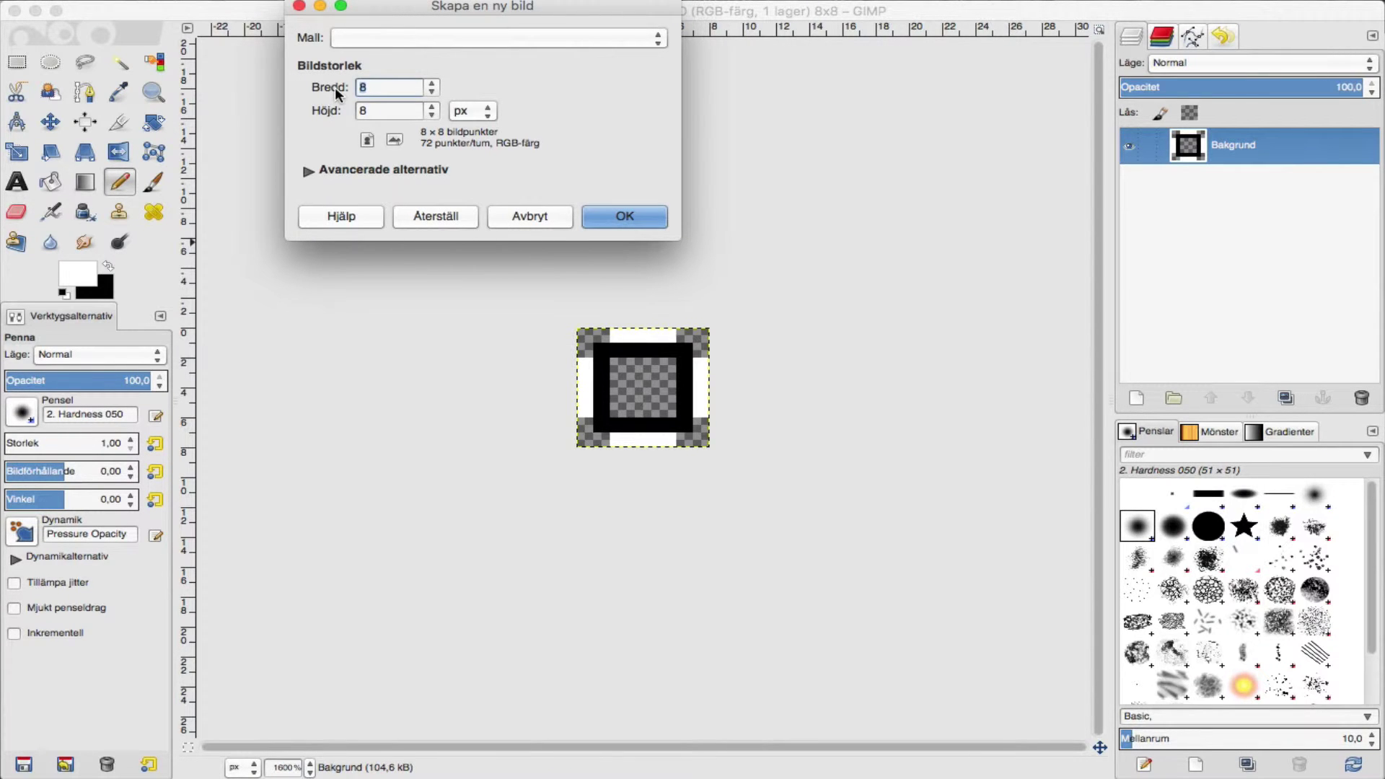
text(800)
key(Tab)
text(600)
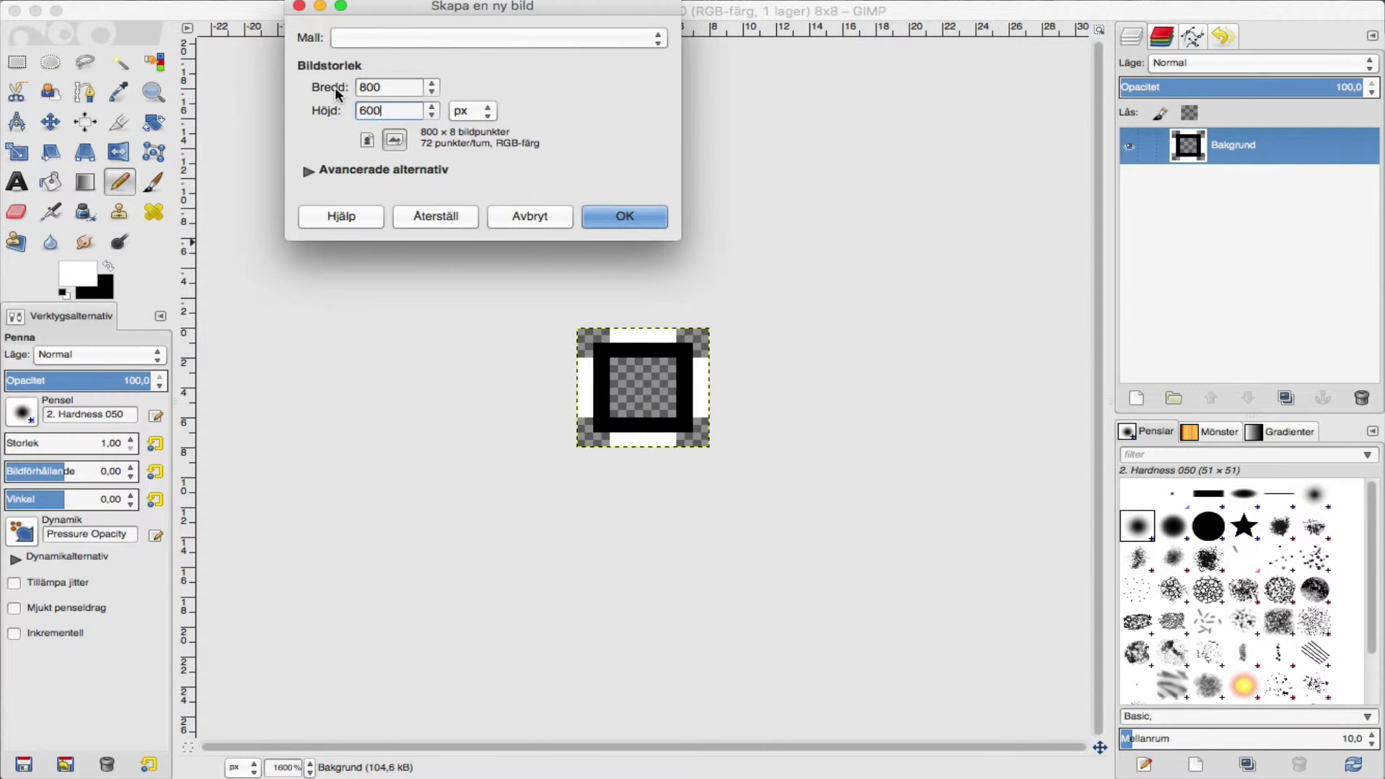
key(Return)
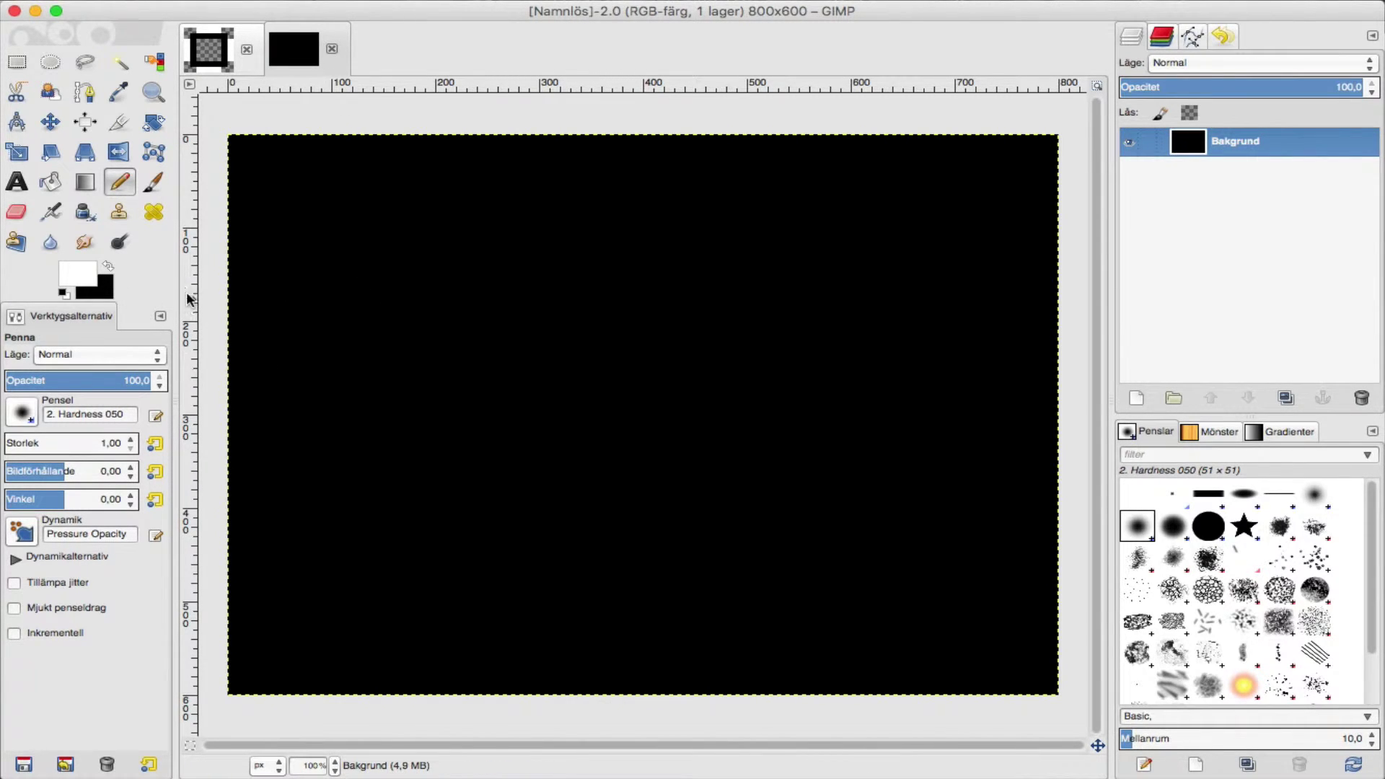
Select the soft paintbrush and adjust its size, undoing the test strokes
click(153, 182)
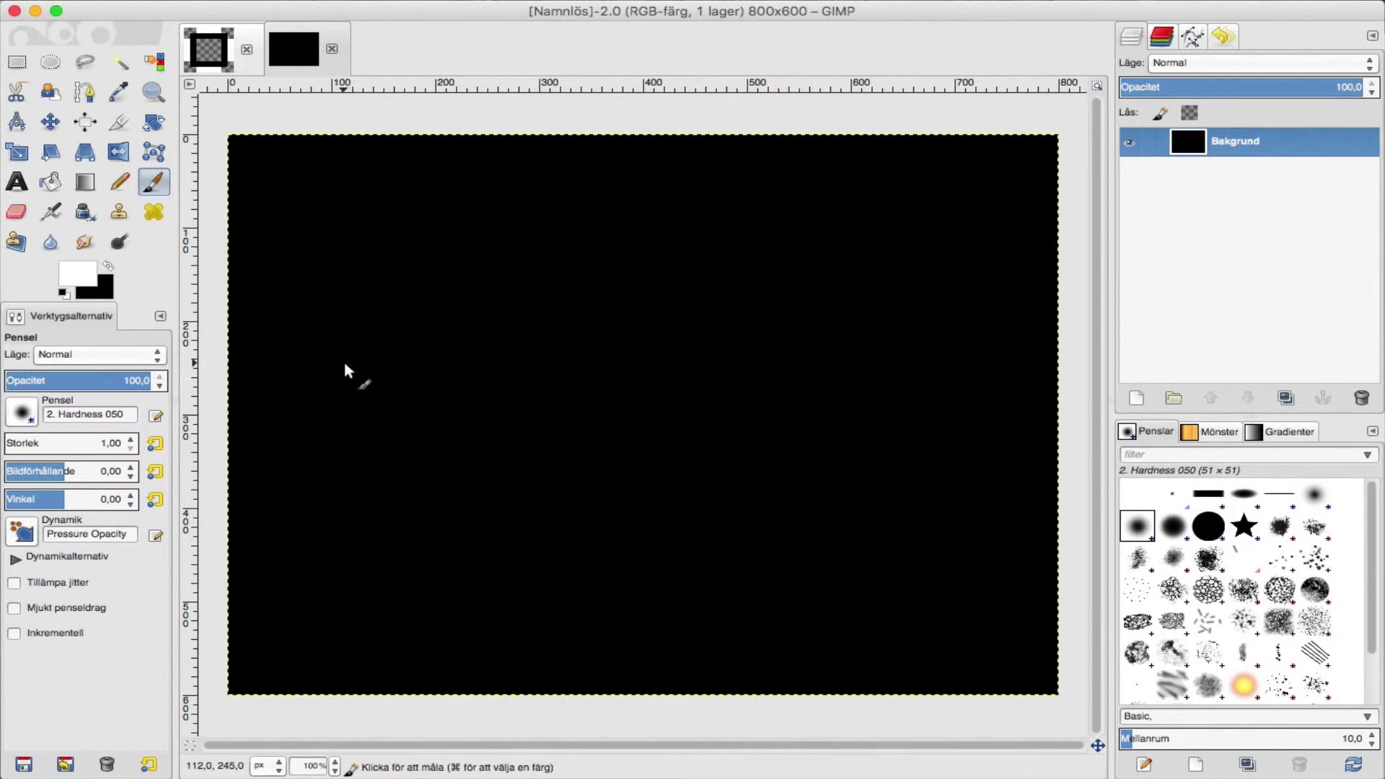
drag(355, 357, 362, 367)
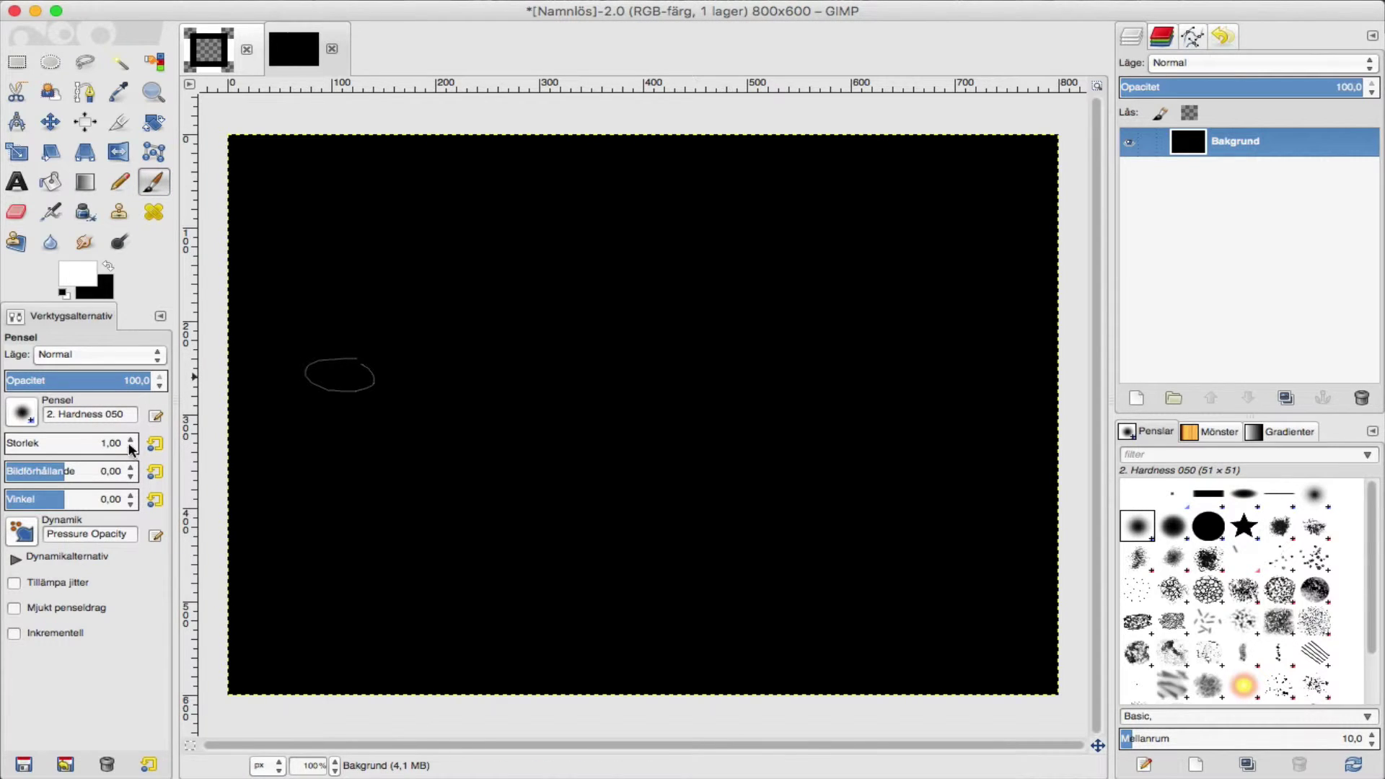
scroll(131, 435, up, 6)
scroll(131, 442, up, 2)
key(ctrl+z)
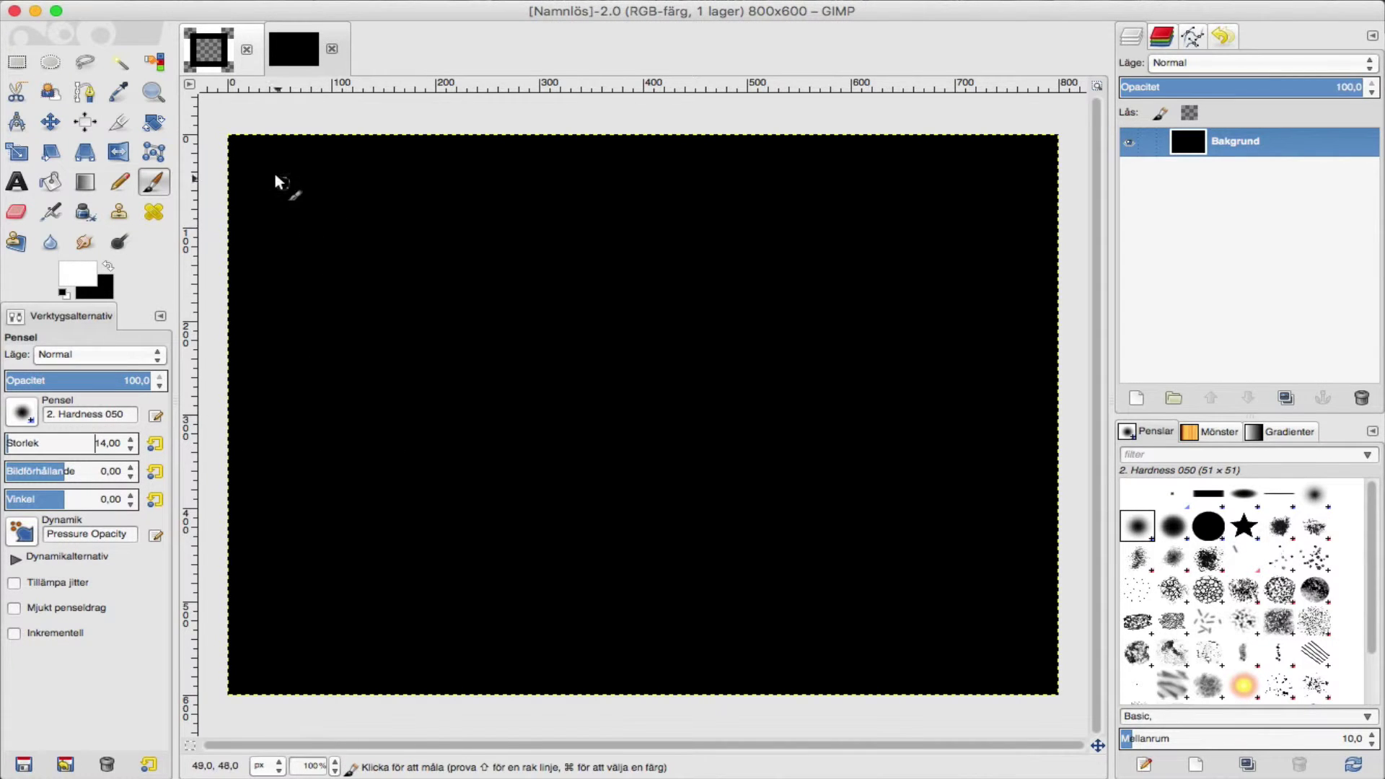
drag(271, 174, 322, 208)
key(ctrl+z)
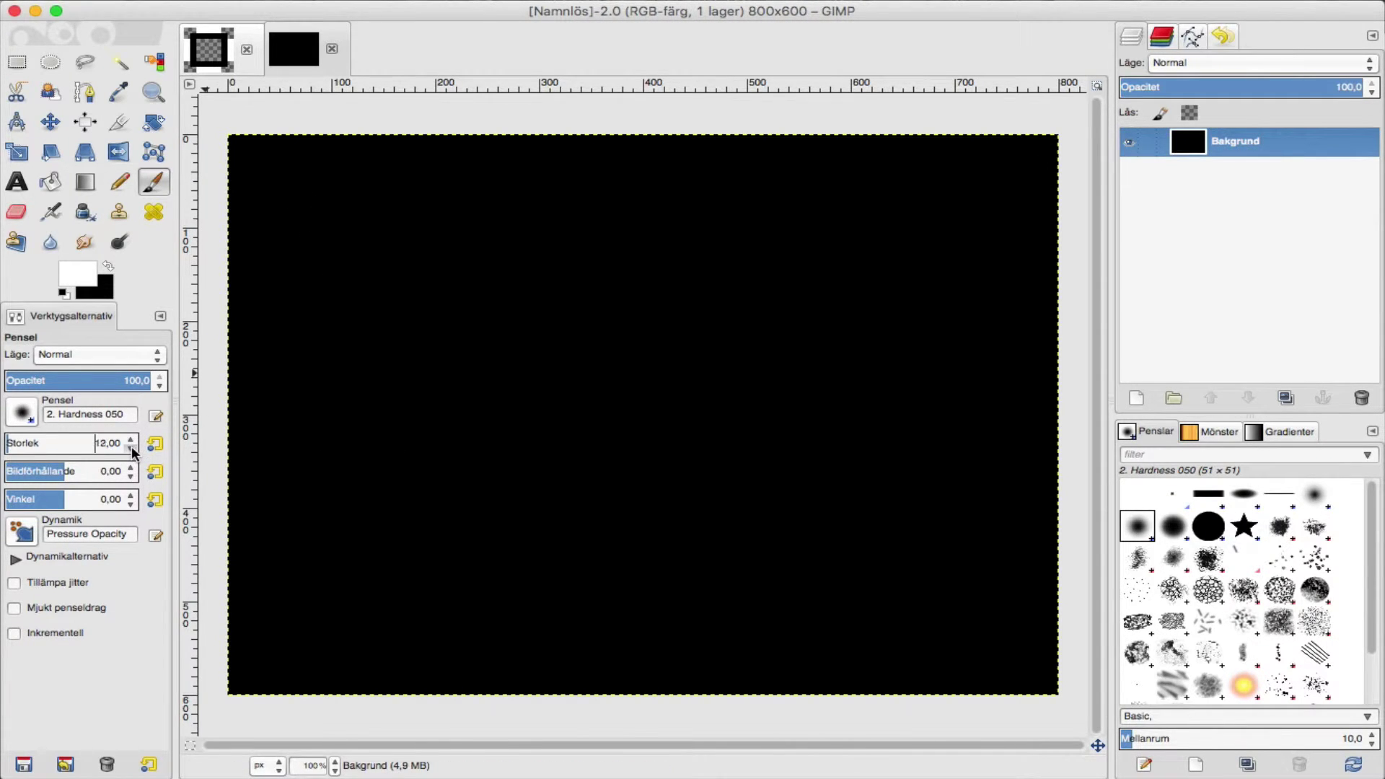
scroll(131, 446, down, 1)
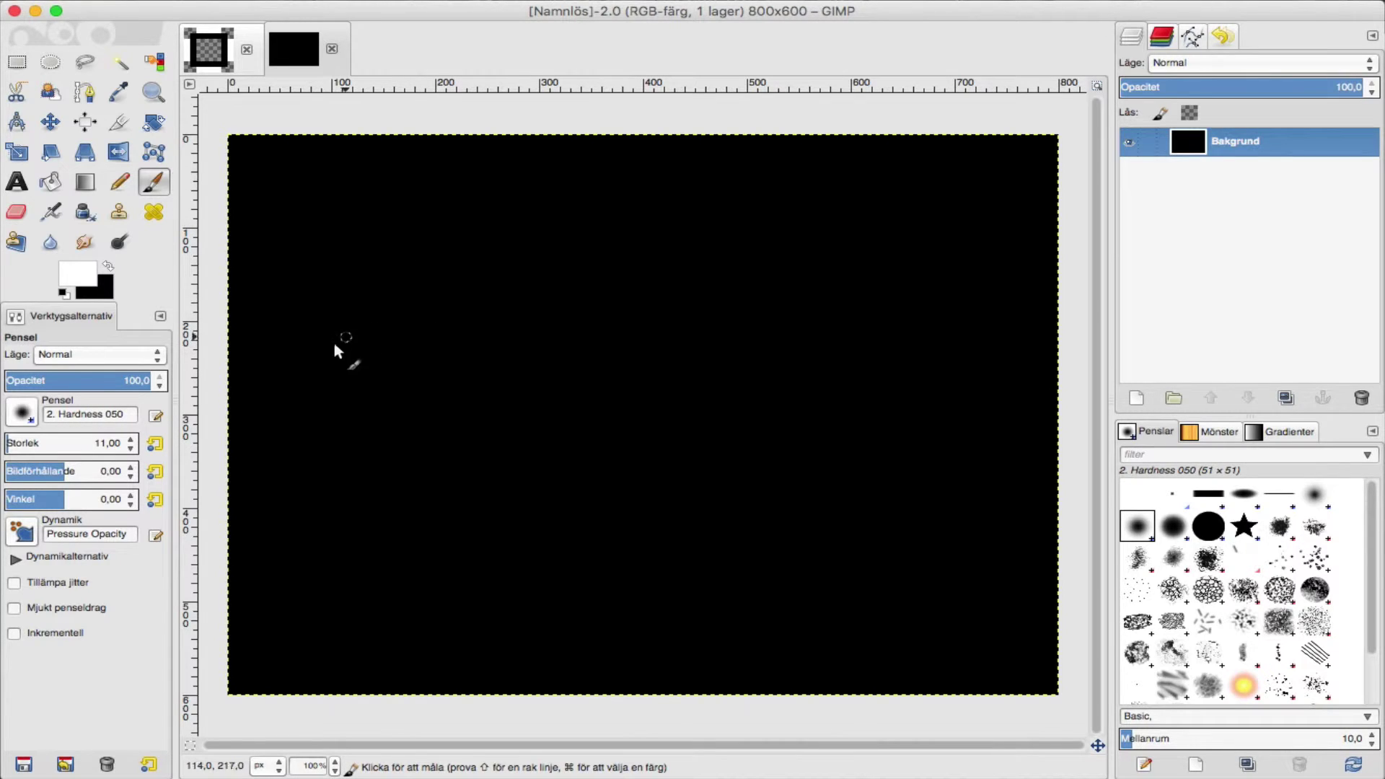
Paint a white stick figure with head, body, legs and arms, and a 3D box to its right
drag(357, 348, 274, 493)
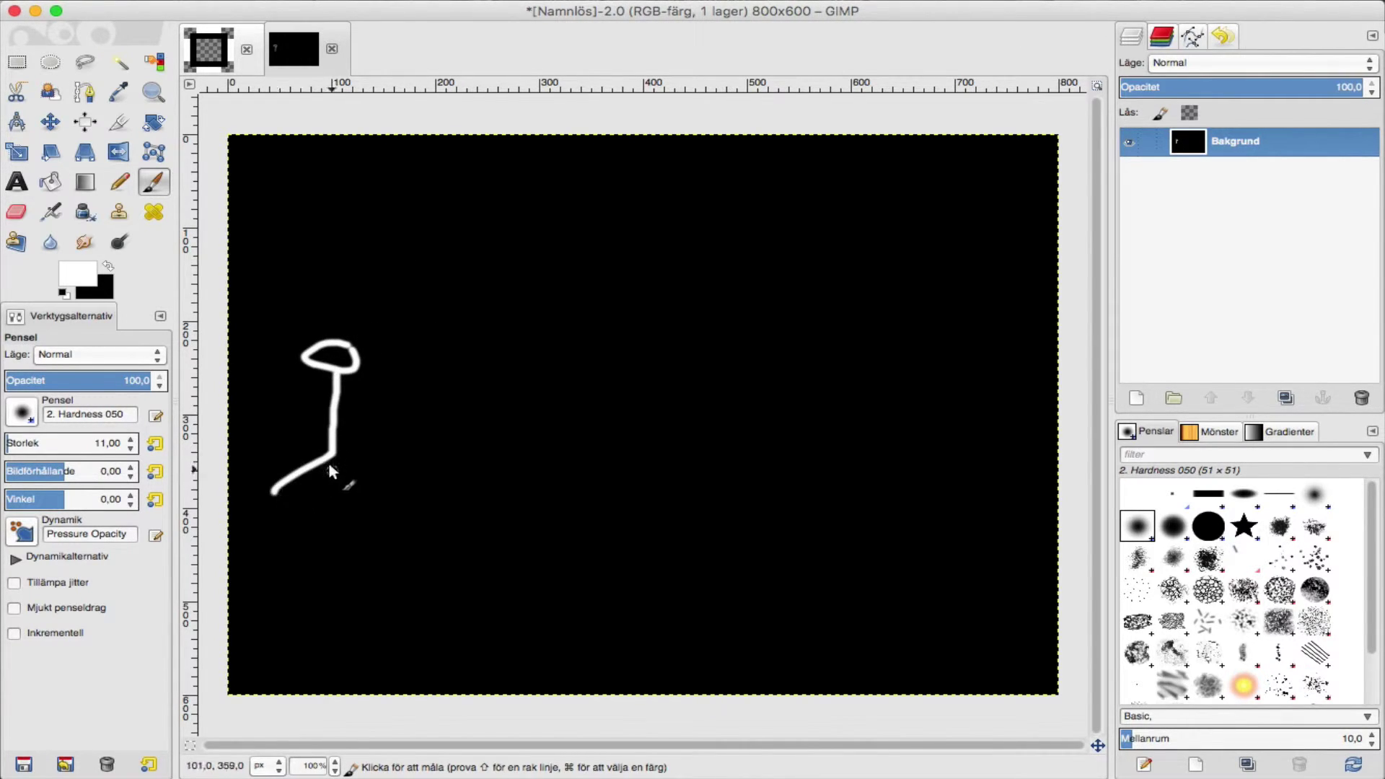
drag(331, 455, 374, 493)
mouse_move(298, 392)
mouse_down()
mouse_move(347, 417)
mouse_move(384, 395)
mouse_up()
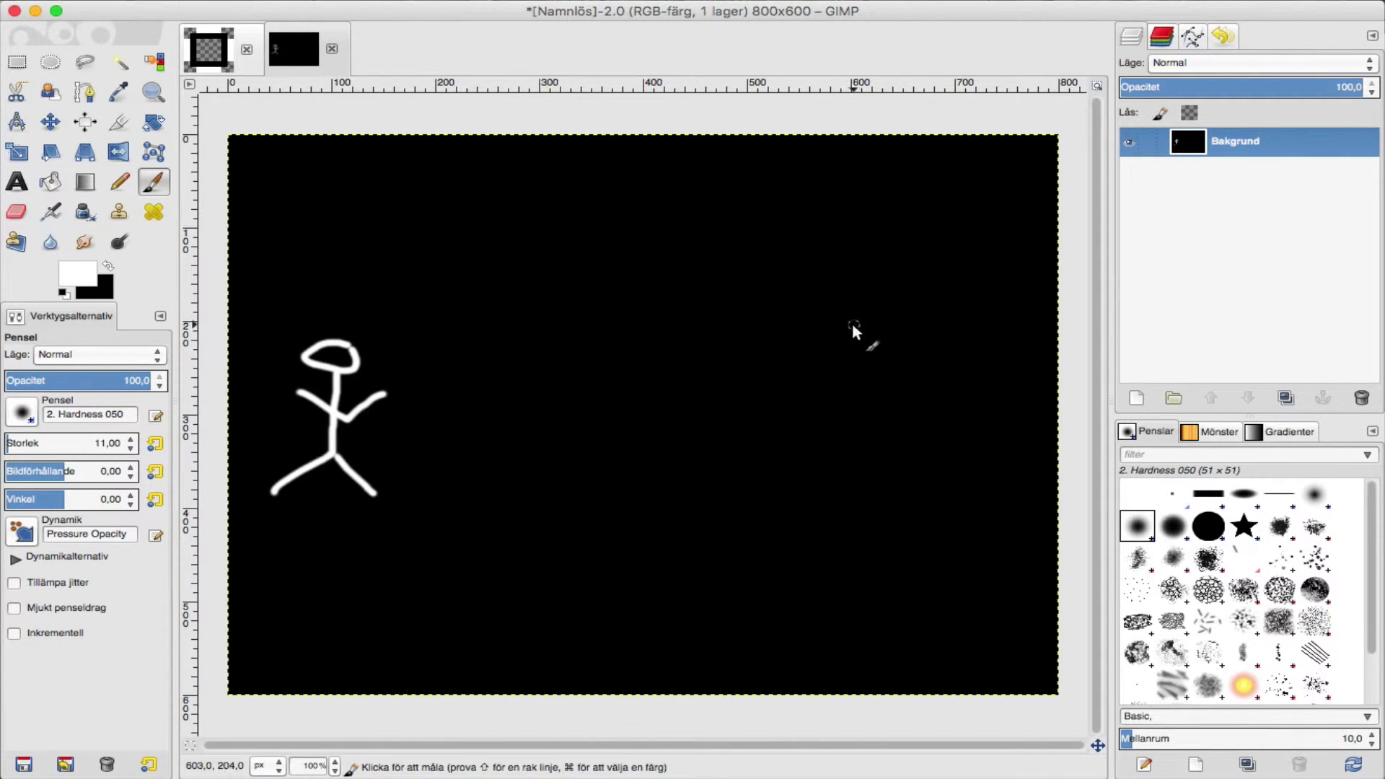
drag(842, 326, 899, 299)
drag(916, 328, 944, 316)
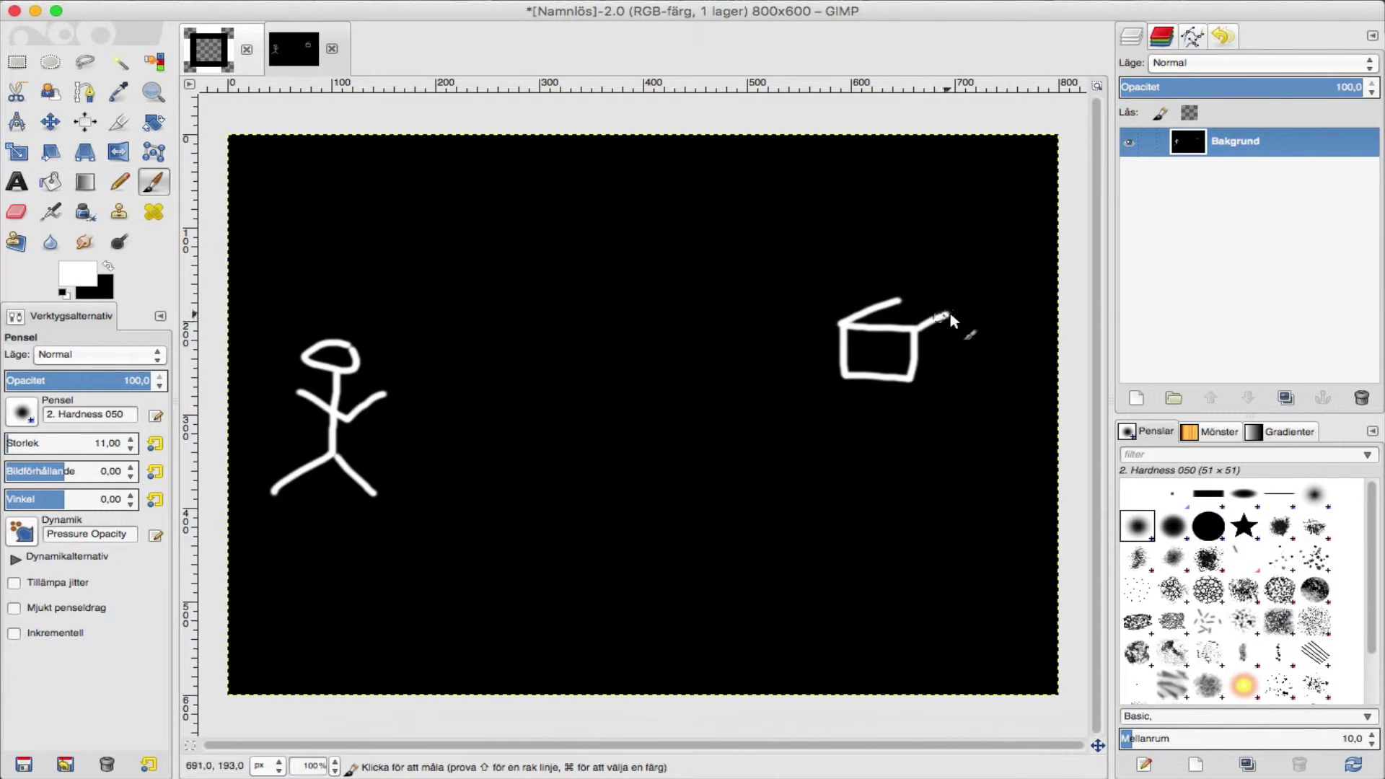
drag(914, 378, 943, 362)
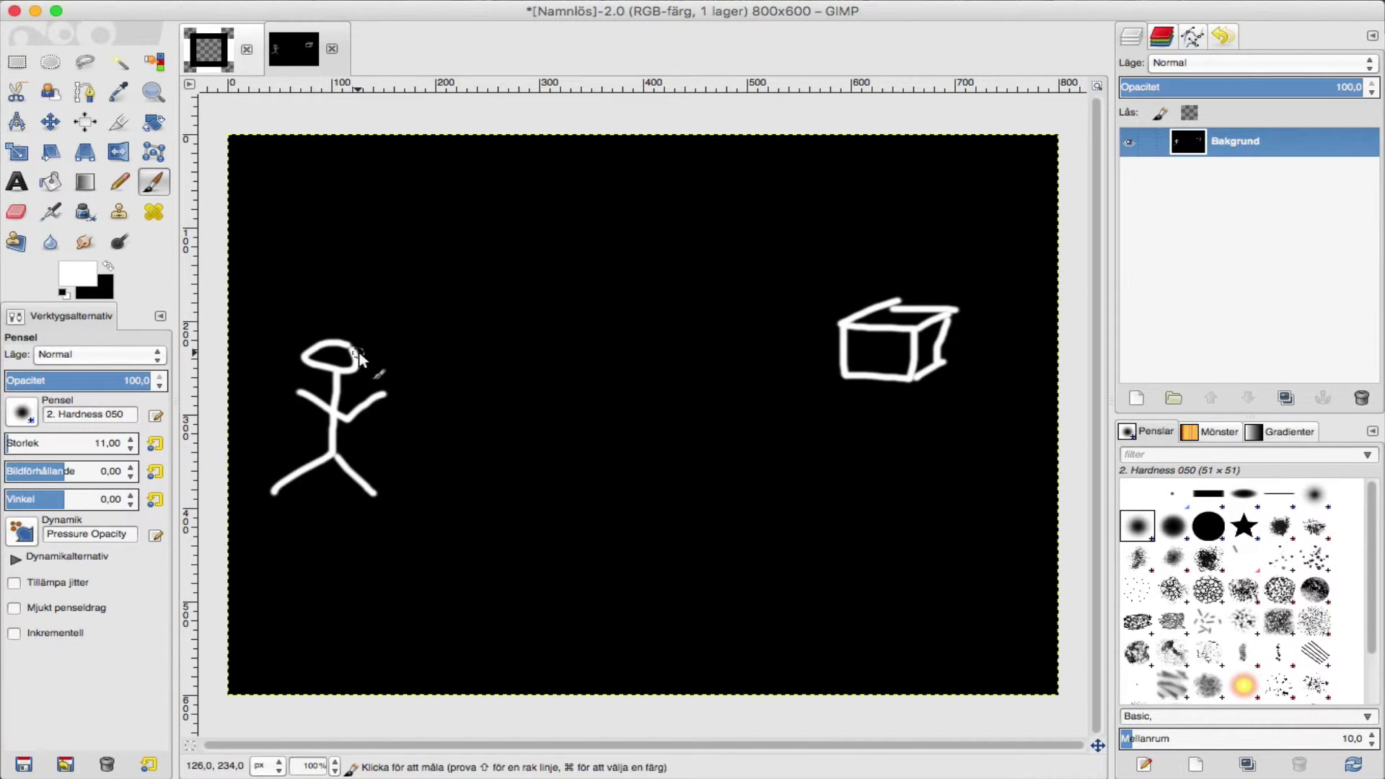
Paint a megaphone cone at the figure's head, RAY lettering above, and a line to the box
drag(357, 353, 451, 316)
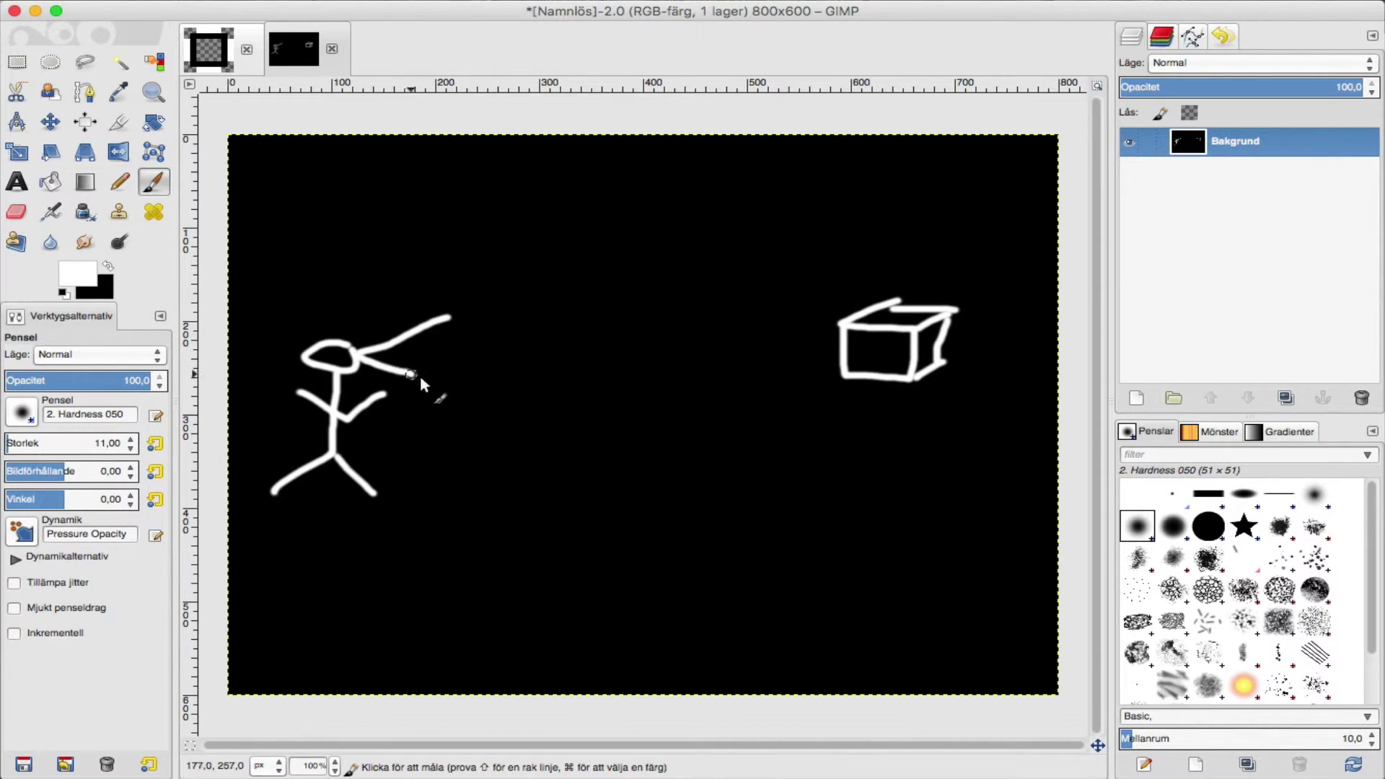
drag(411, 374, 460, 395)
drag(456, 318, 460, 393)
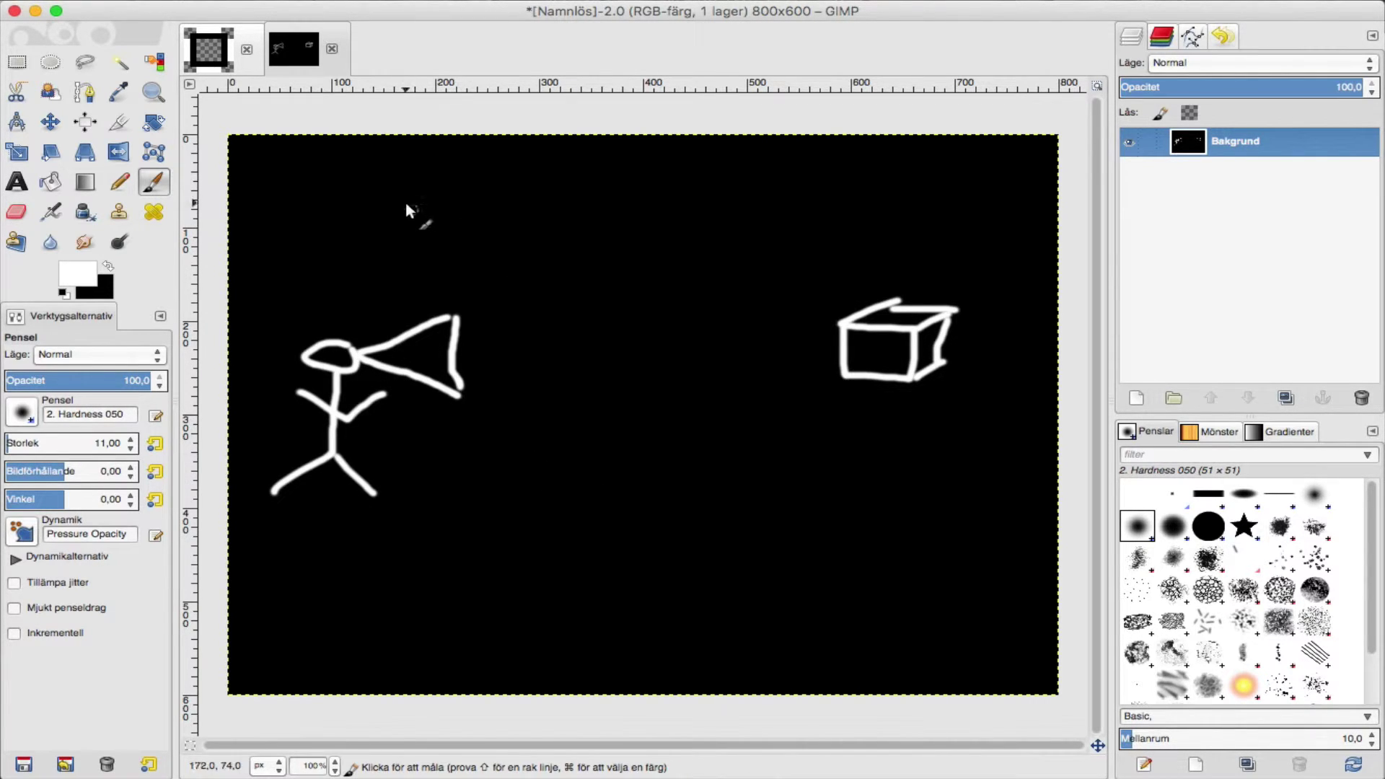
mouse_move(396, 251)
mouse_down()
mouse_move(413, 204)
mouse_move(444, 238)
mouse_move(526, 249)
mouse_move(587, 212)
mouse_move(546, 249)
mouse_up()
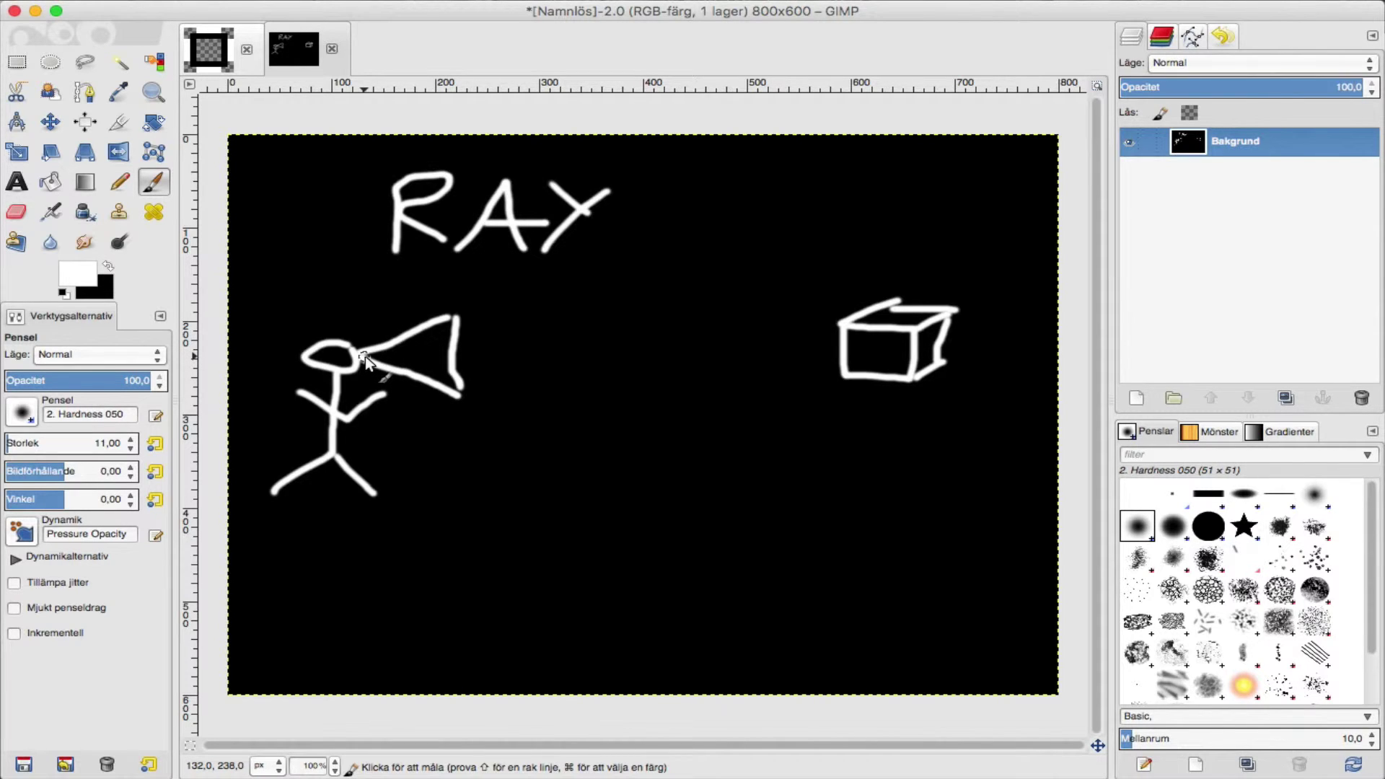
drag(365, 356, 846, 336)
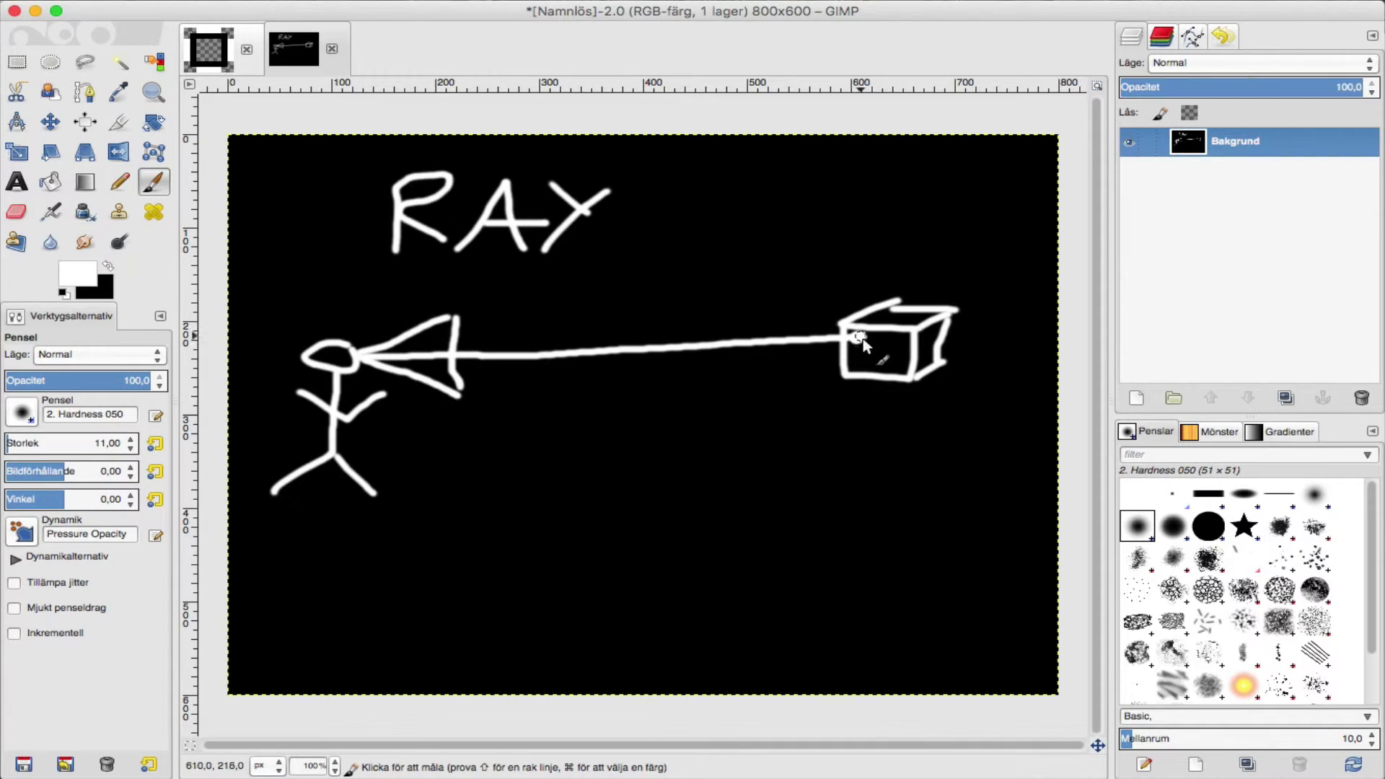
Draw a line up from the box's corner to a hand-lettered hitInfo label
click(855, 336)
drag(845, 252, 856, 326)
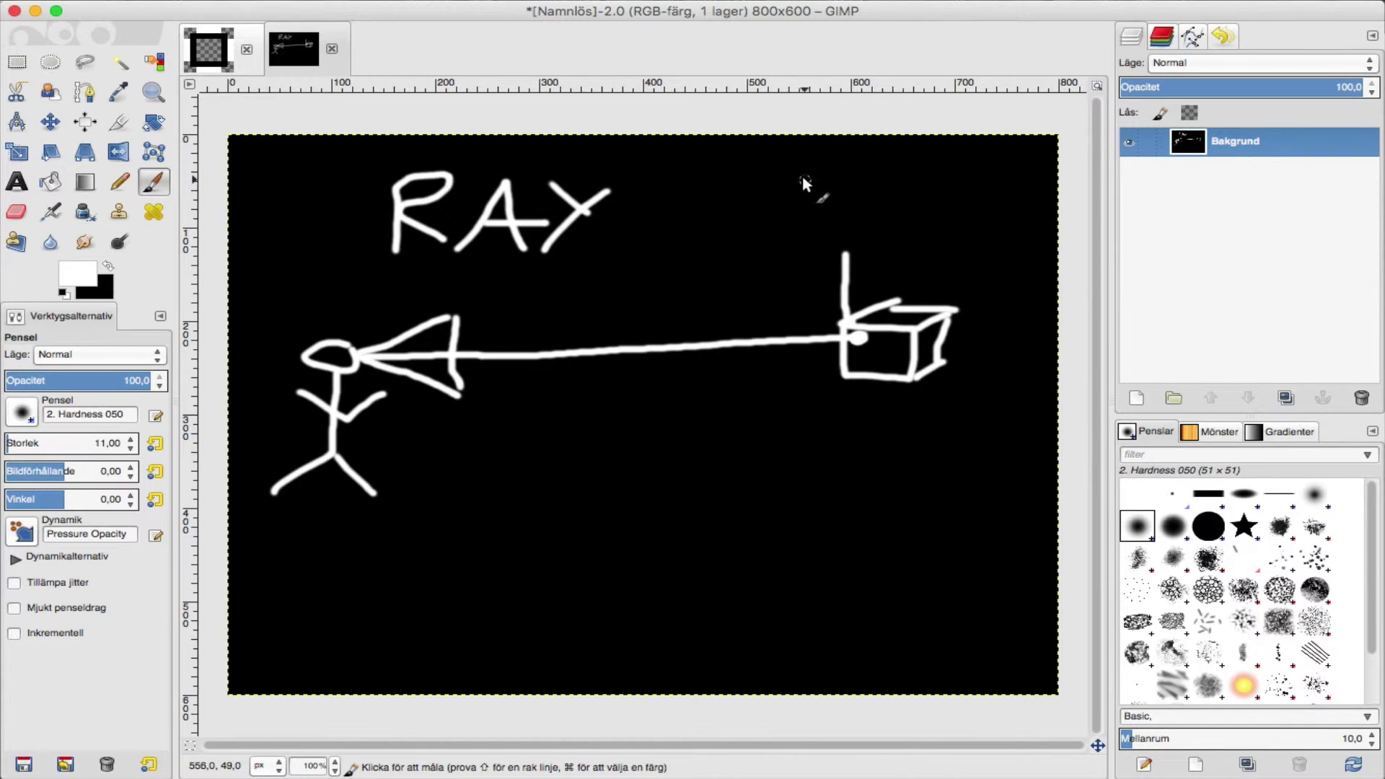
drag(799, 176, 839, 209)
click(856, 177)
mouse_move(884, 169)
mouse_down()
mouse_move(880, 205)
mouse_move(900, 188)
mouse_move(915, 211)
mouse_move(975, 191)
mouse_move(994, 209)
mouse_move(1001, 193)
mouse_up()
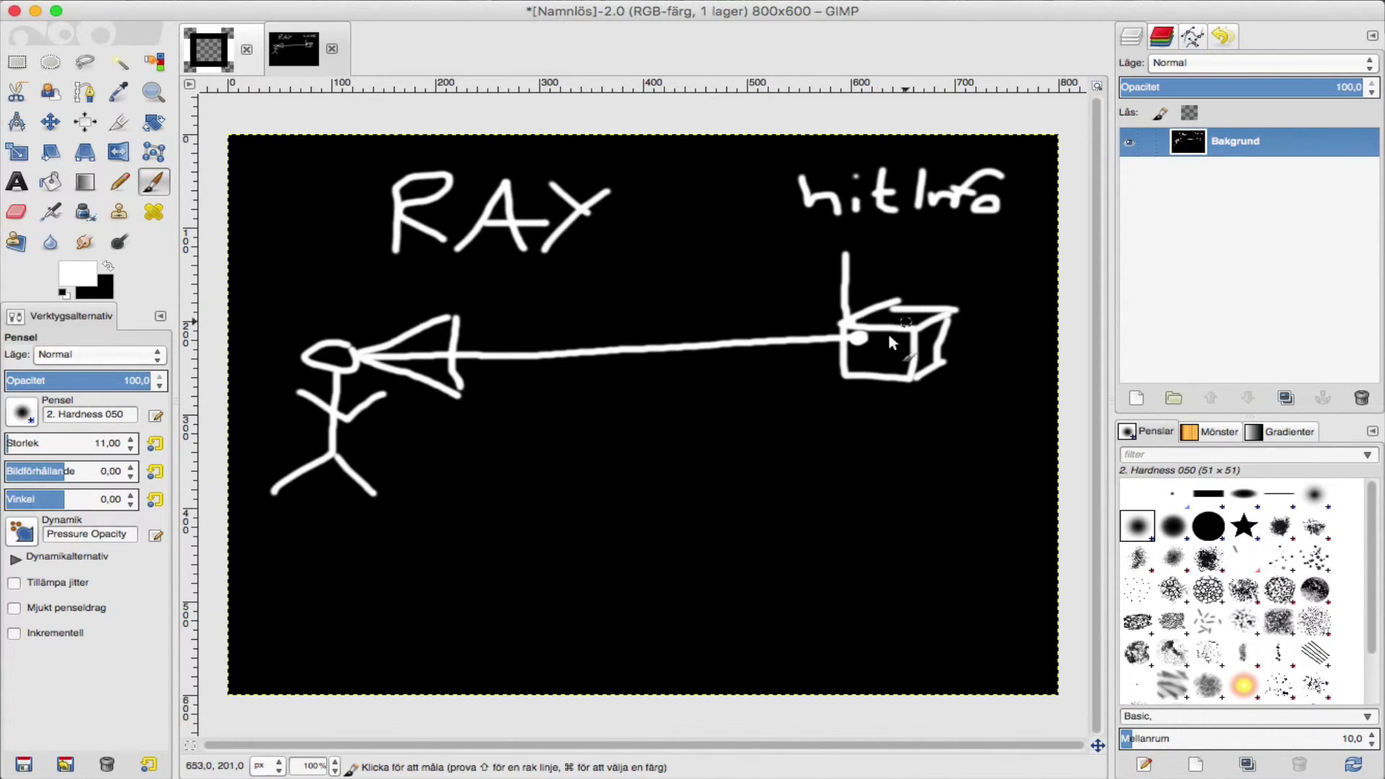
drag(846, 253, 891, 229)
Paint a tree and a house crossing the ray line
drag(632, 269, 617, 435)
drag(656, 280, 619, 434)
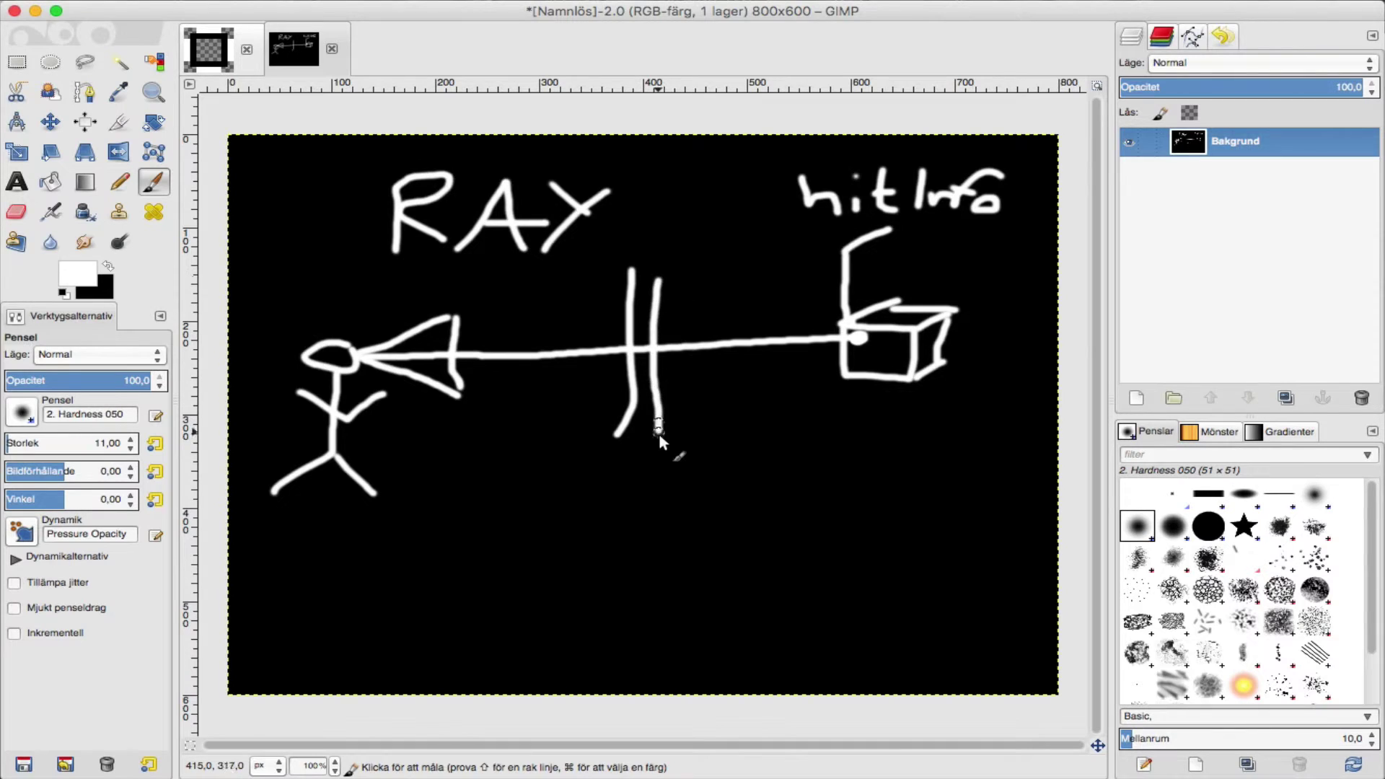
mouse_move(632, 274)
mouse_down()
mouse_move(694, 249)
mouse_move(662, 274)
mouse_up()
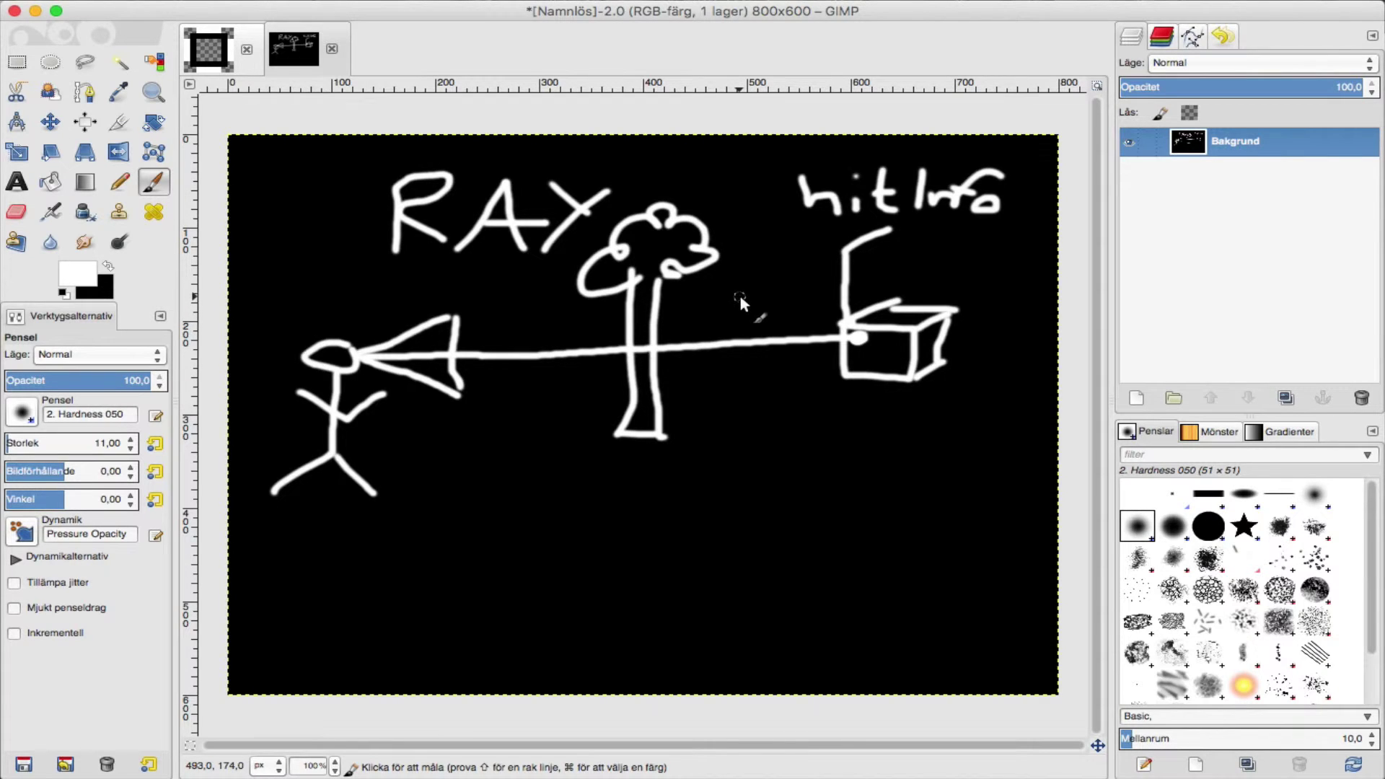
mouse_move(738, 290)
mouse_down()
mouse_move(740, 423)
mouse_move(826, 420)
mouse_move(819, 304)
mouse_move(779, 254)
mouse_move(743, 266)
mouse_move(727, 300)
mouse_move(807, 307)
mouse_up()
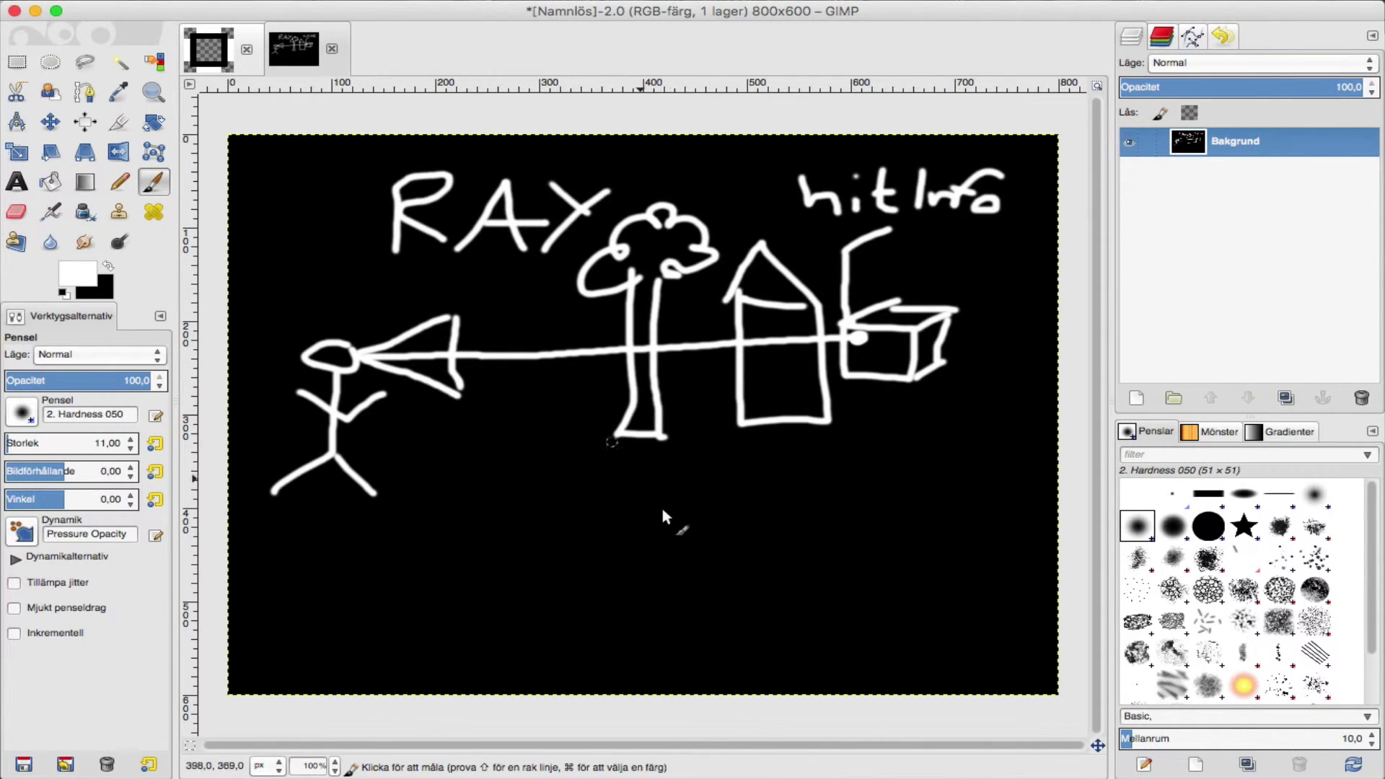
Write and circle All below the ray, extend the ray past the box, and retouch the trunk crossing
mouse_move(680, 595)
mouse_down()
mouse_move(674, 612)
mouse_move(741, 600)
mouse_move(754, 570)
mouse_move(779, 615)
mouse_up()
drag(826, 562, 814, 618)
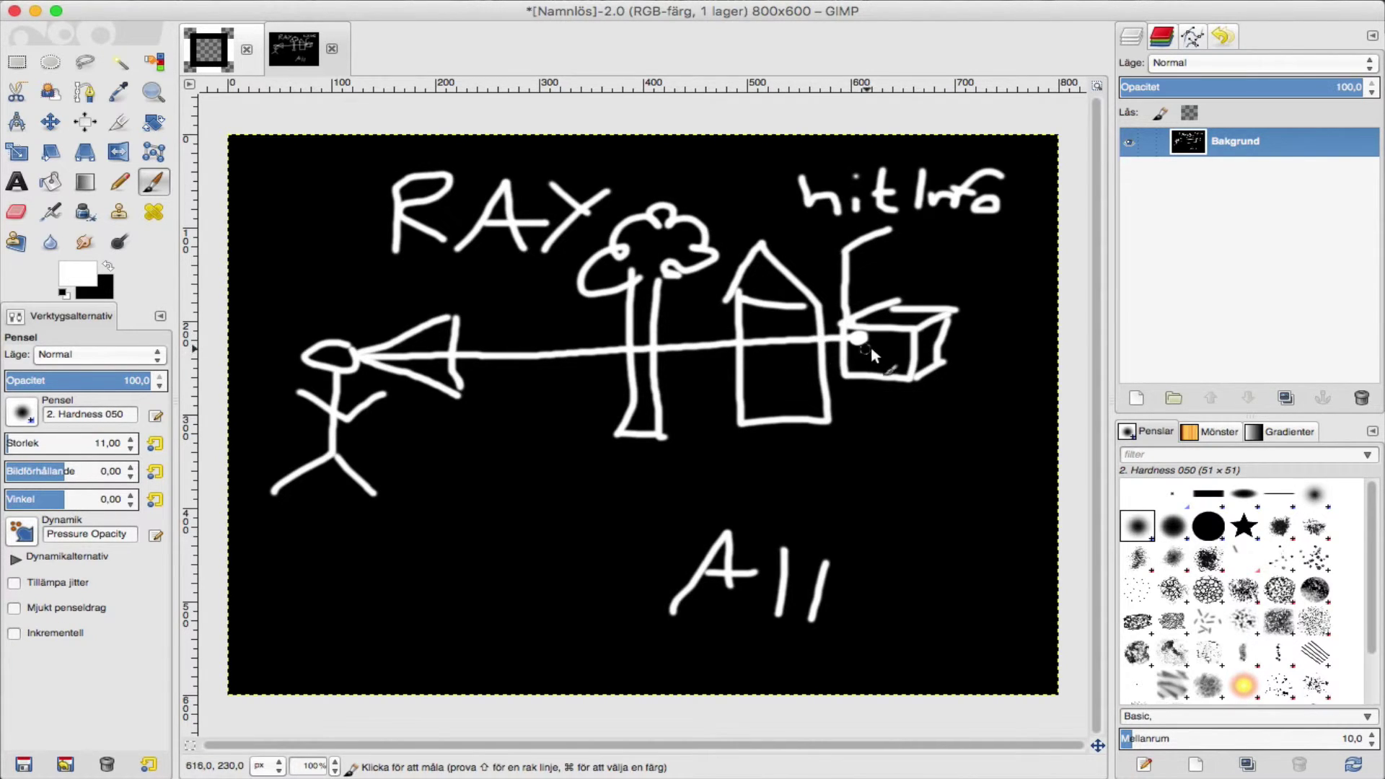
drag(868, 336, 1042, 330)
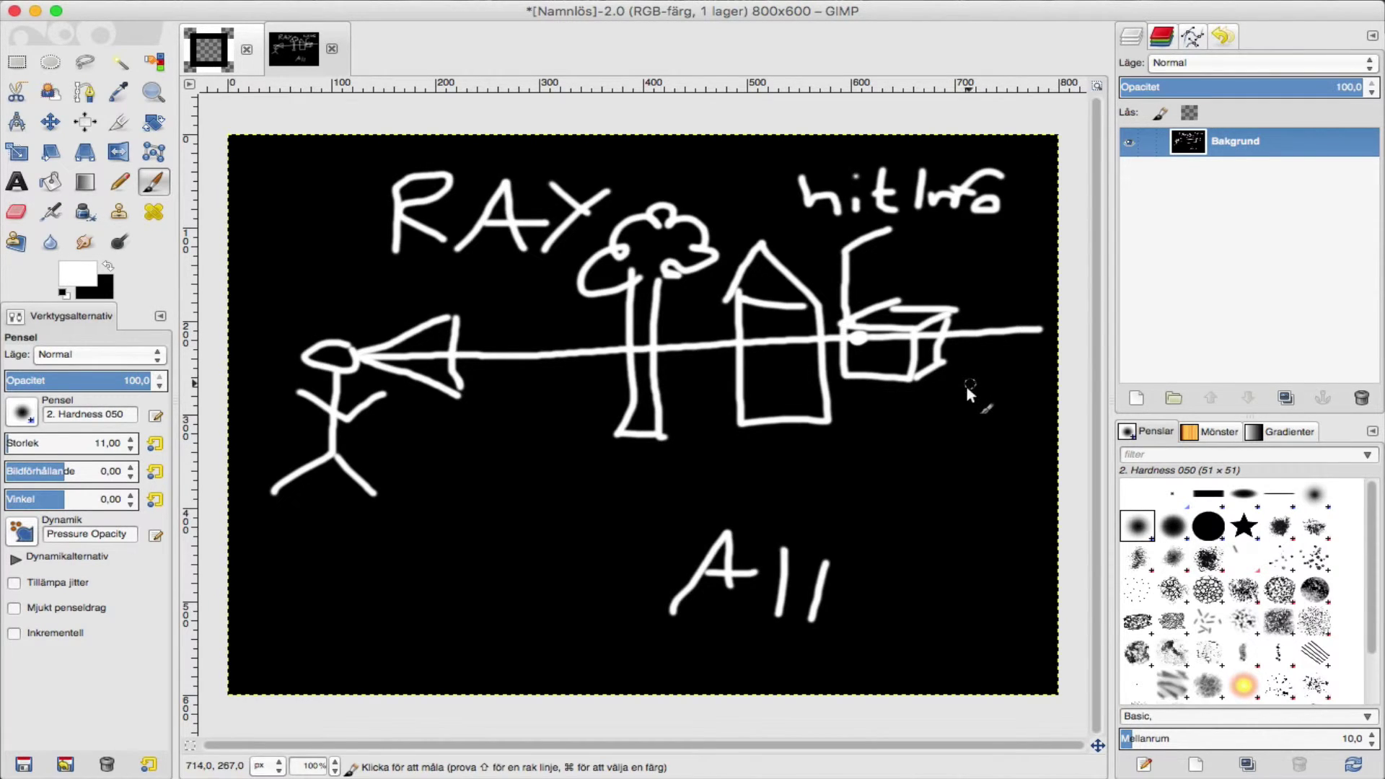
drag(721, 512, 755, 514)
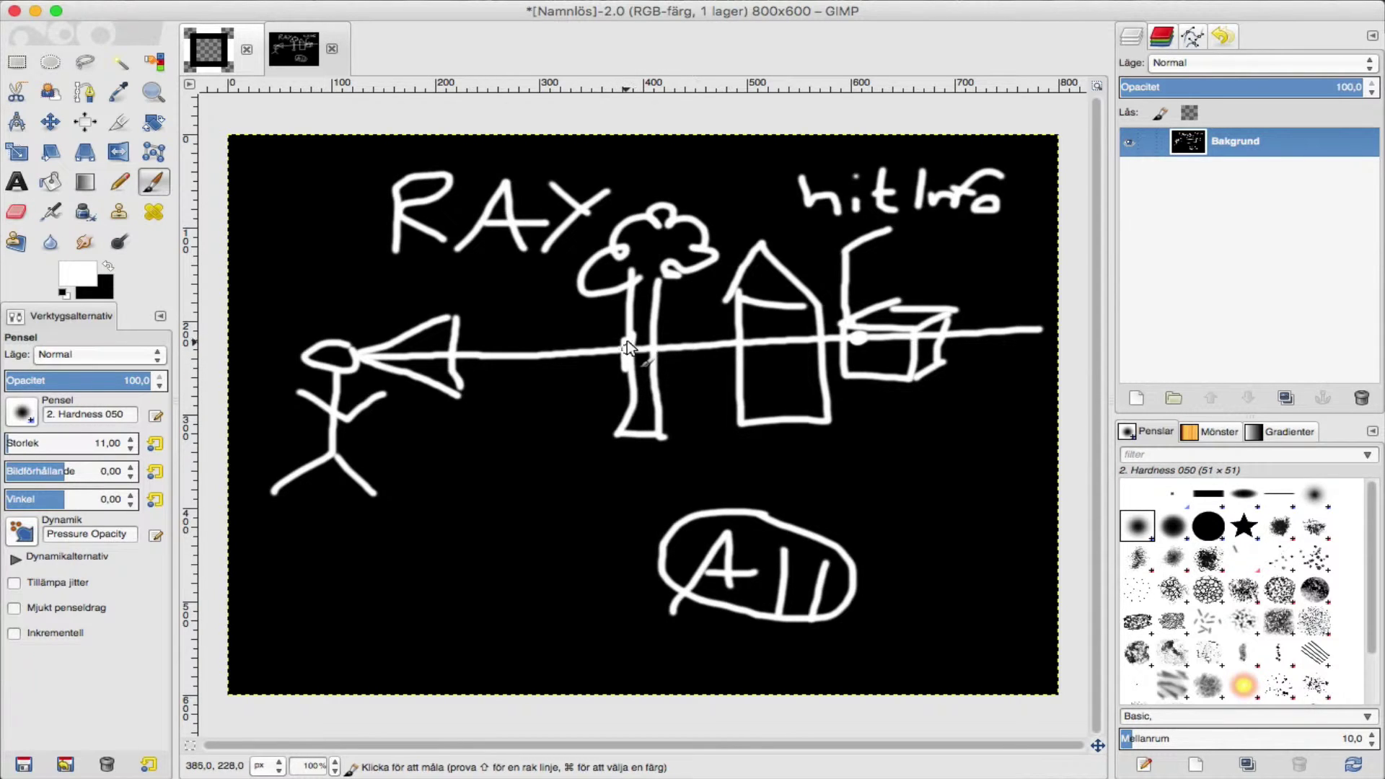
drag(625, 334, 626, 370)
mouse_move(829, 611)
mouse_down()
mouse_move(923, 604)
mouse_move(898, 590)
mouse_up()
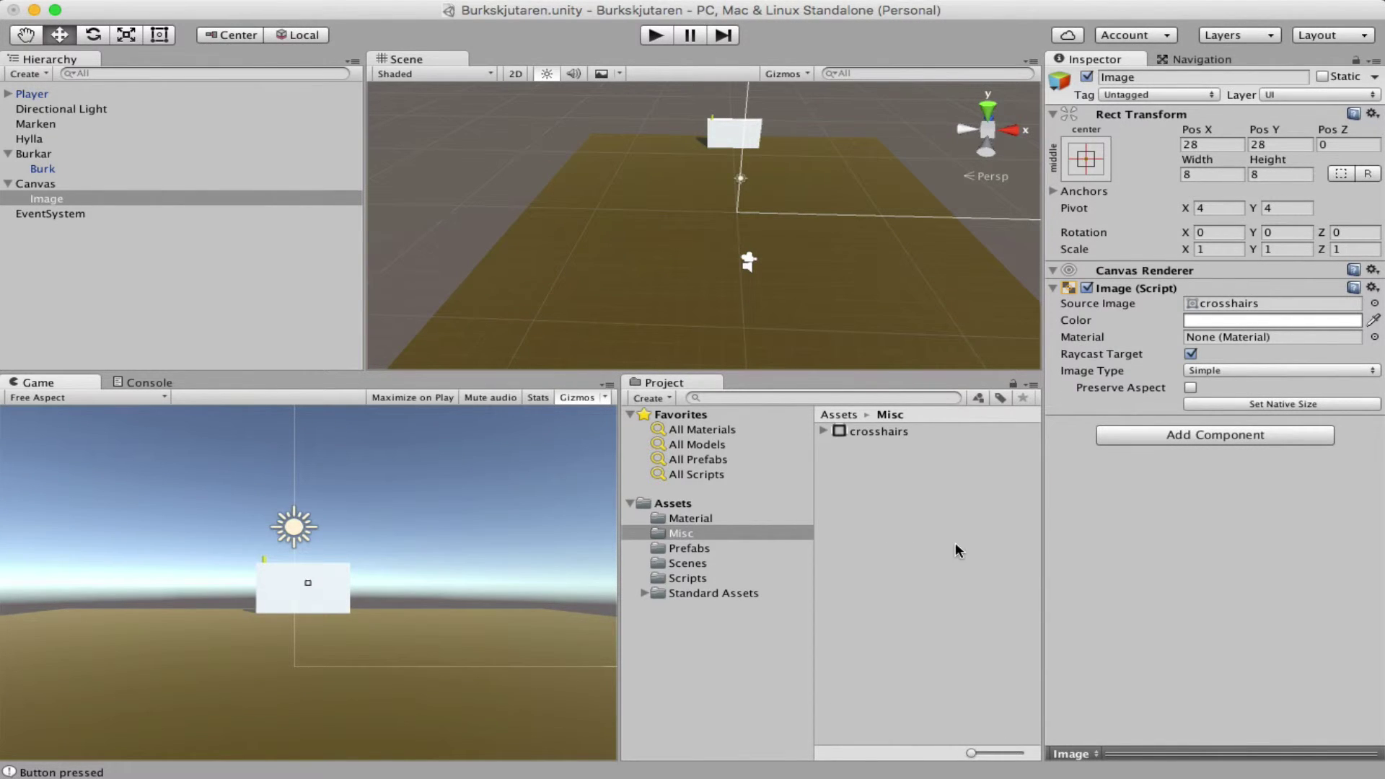
Select Player and open its PlayerController script from the Inspector in MonoDevelop
click(49, 92)
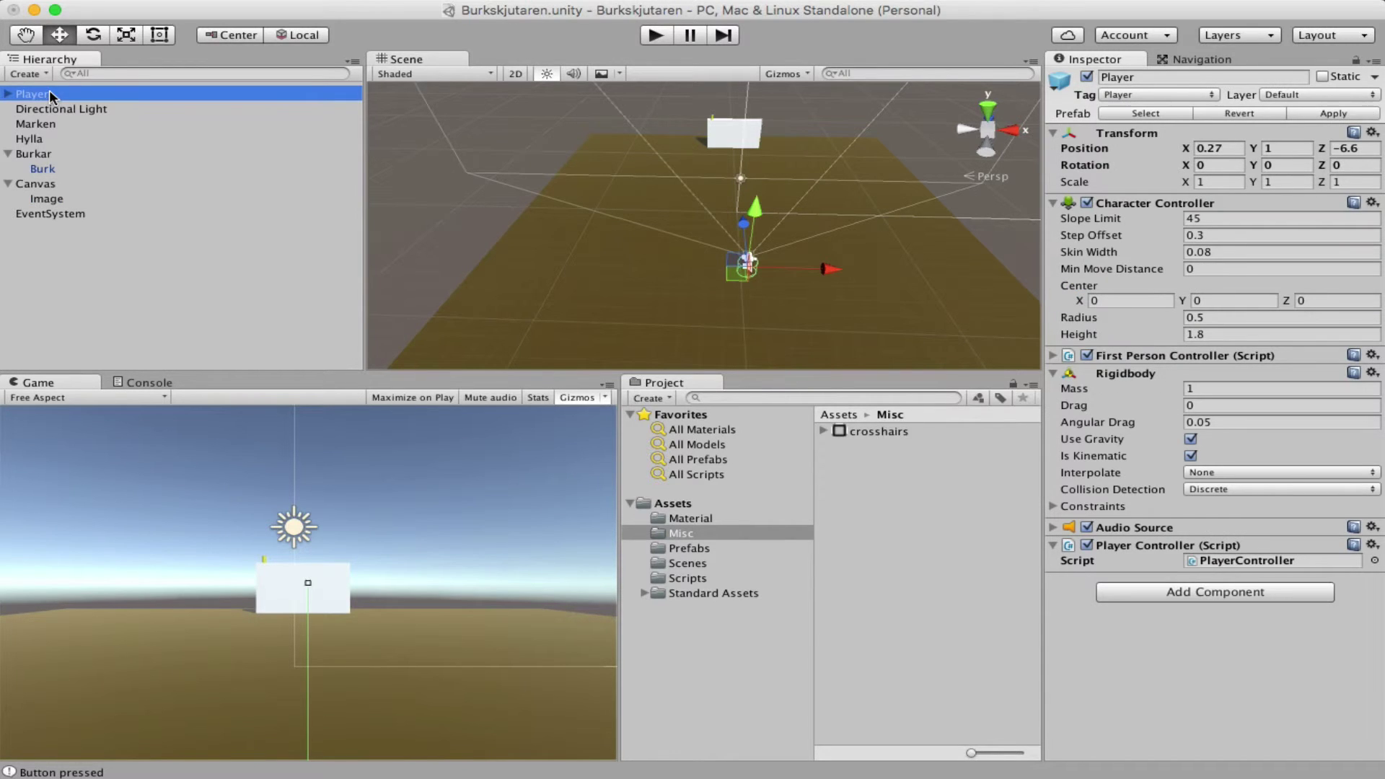
double_click(1239, 558)
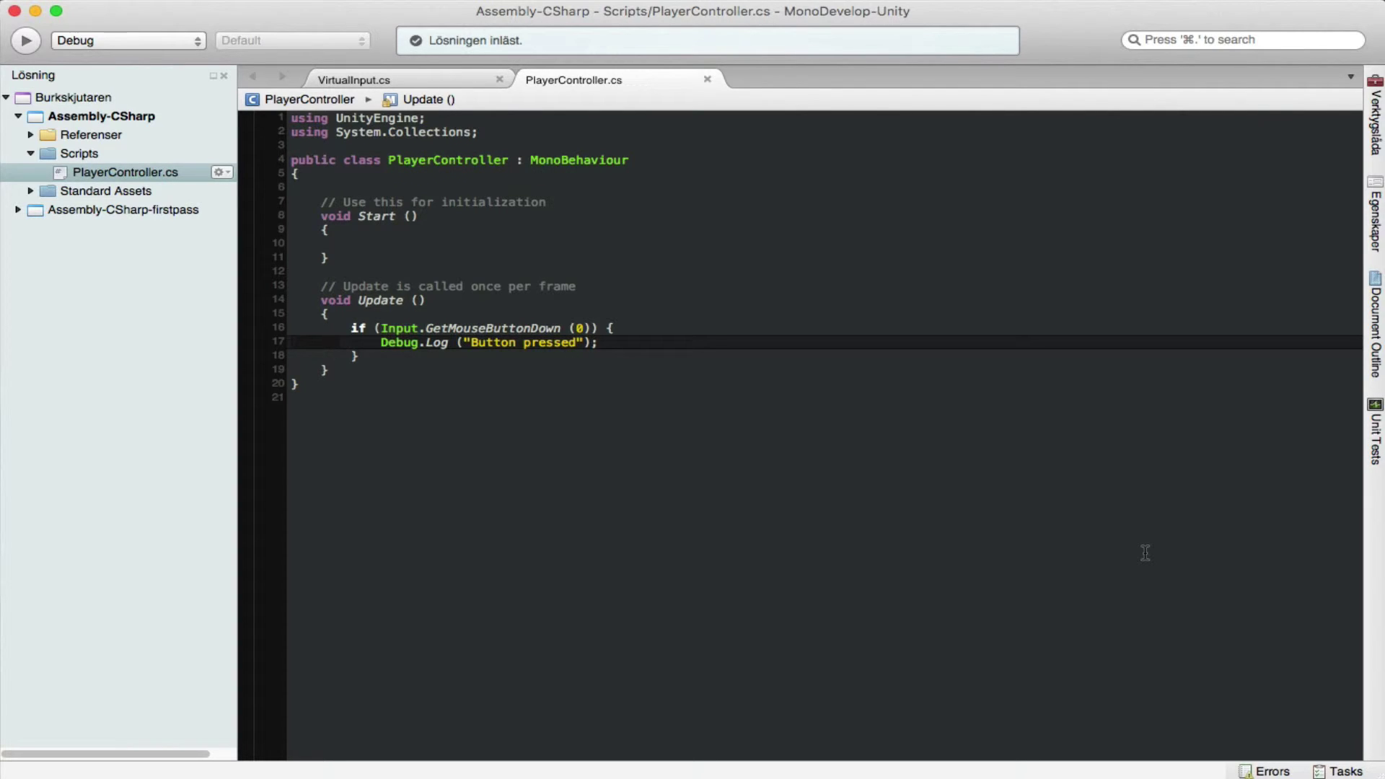
Add a line after Debug.Log and begin the Ray ray assignment using Camera autocomplete
key(Left)
key(Left)
click(599, 342)
key(Return)
text(Ray )
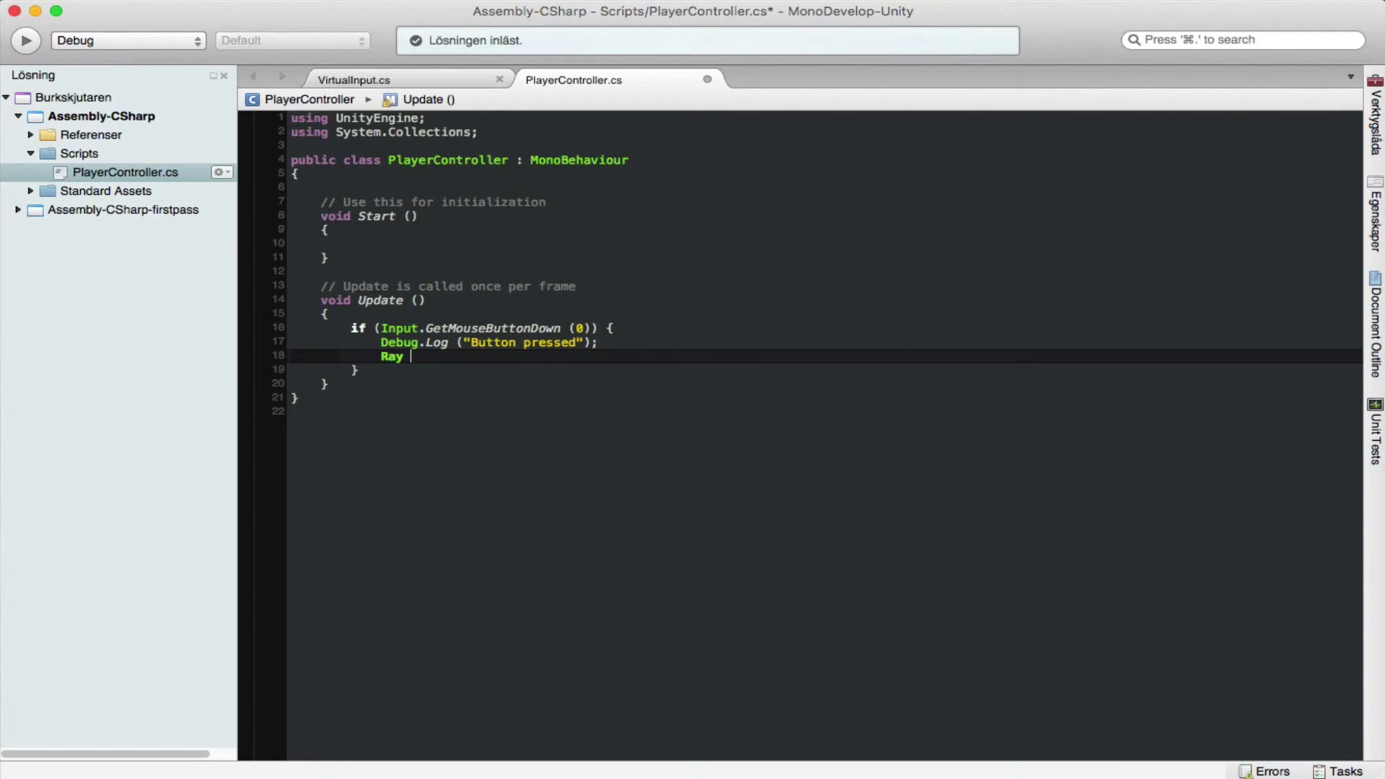
text(ray)
text(();)
key(Left)
key(Left)
text(Ca)
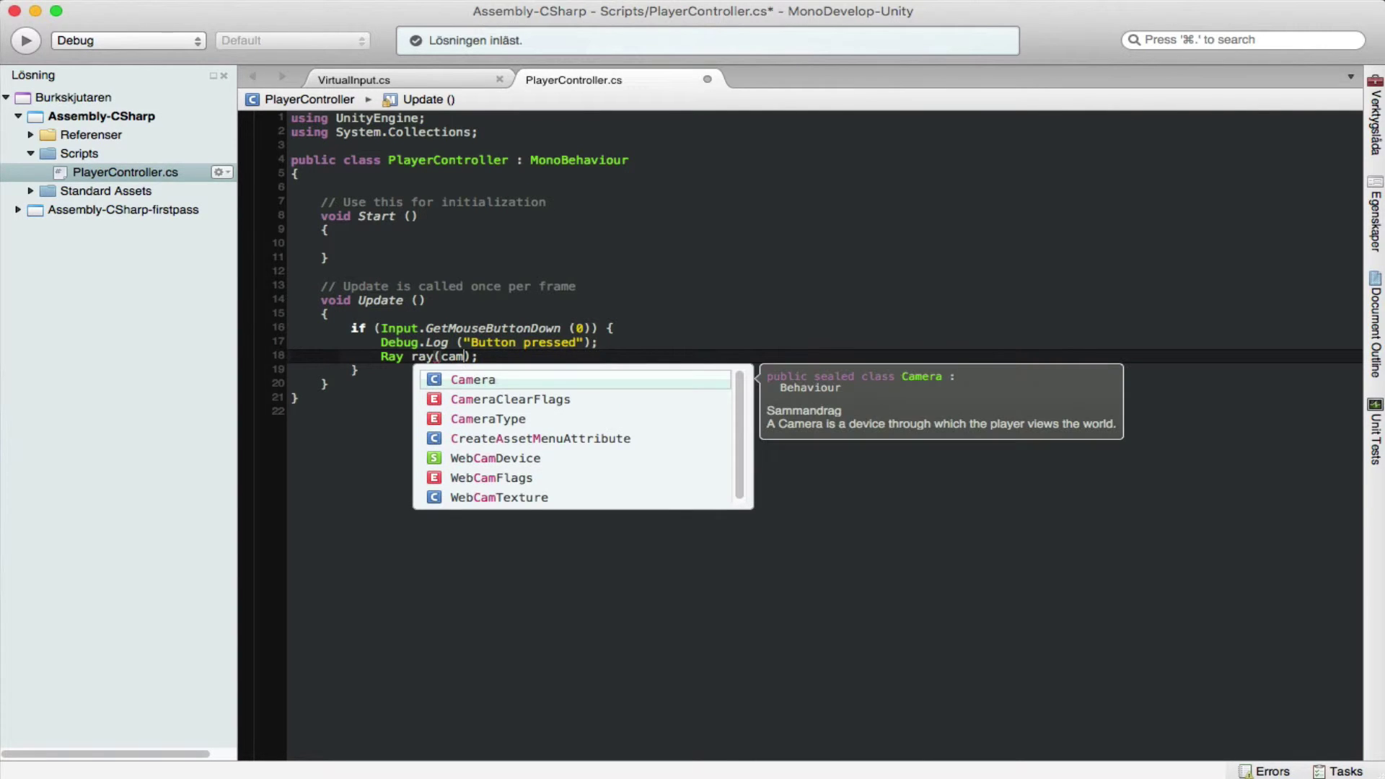
key(Return)
text(.ma)
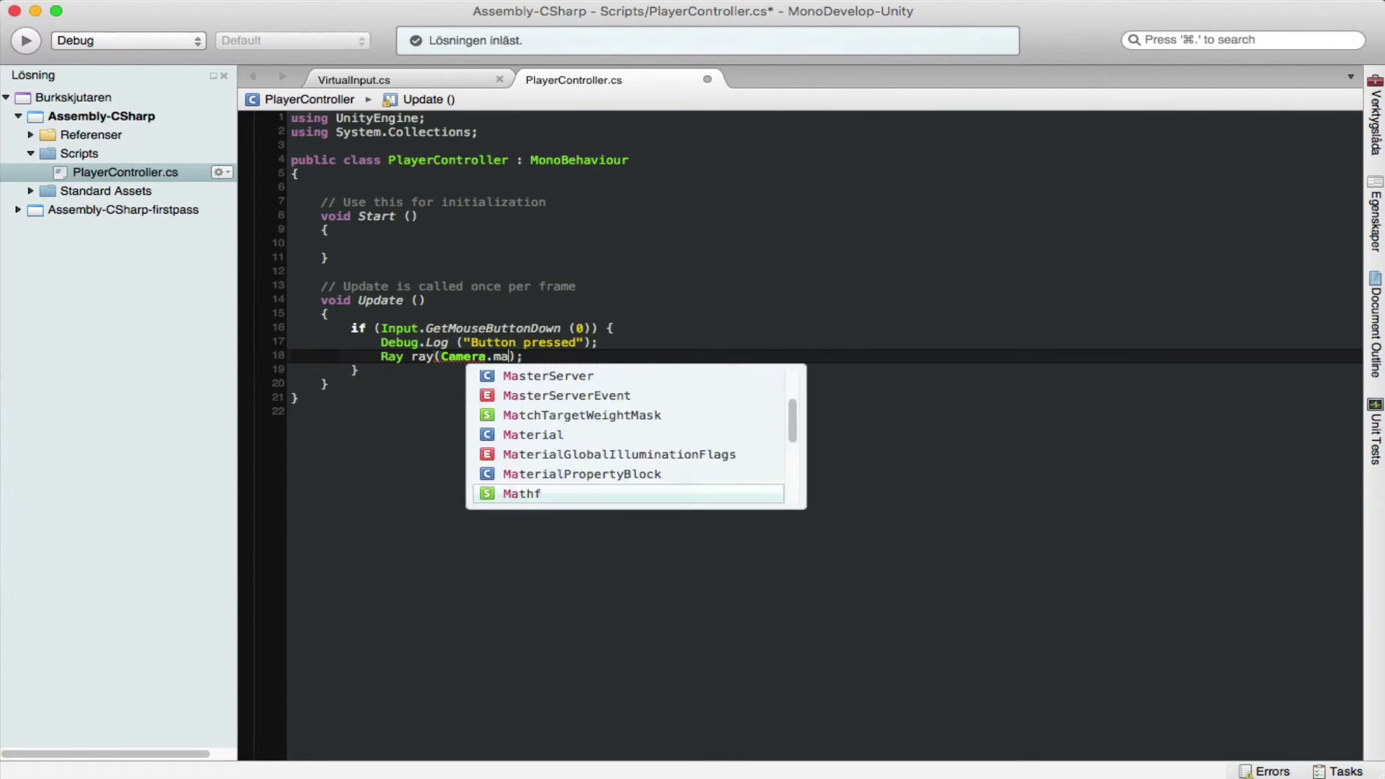
text(i)
key(Return)
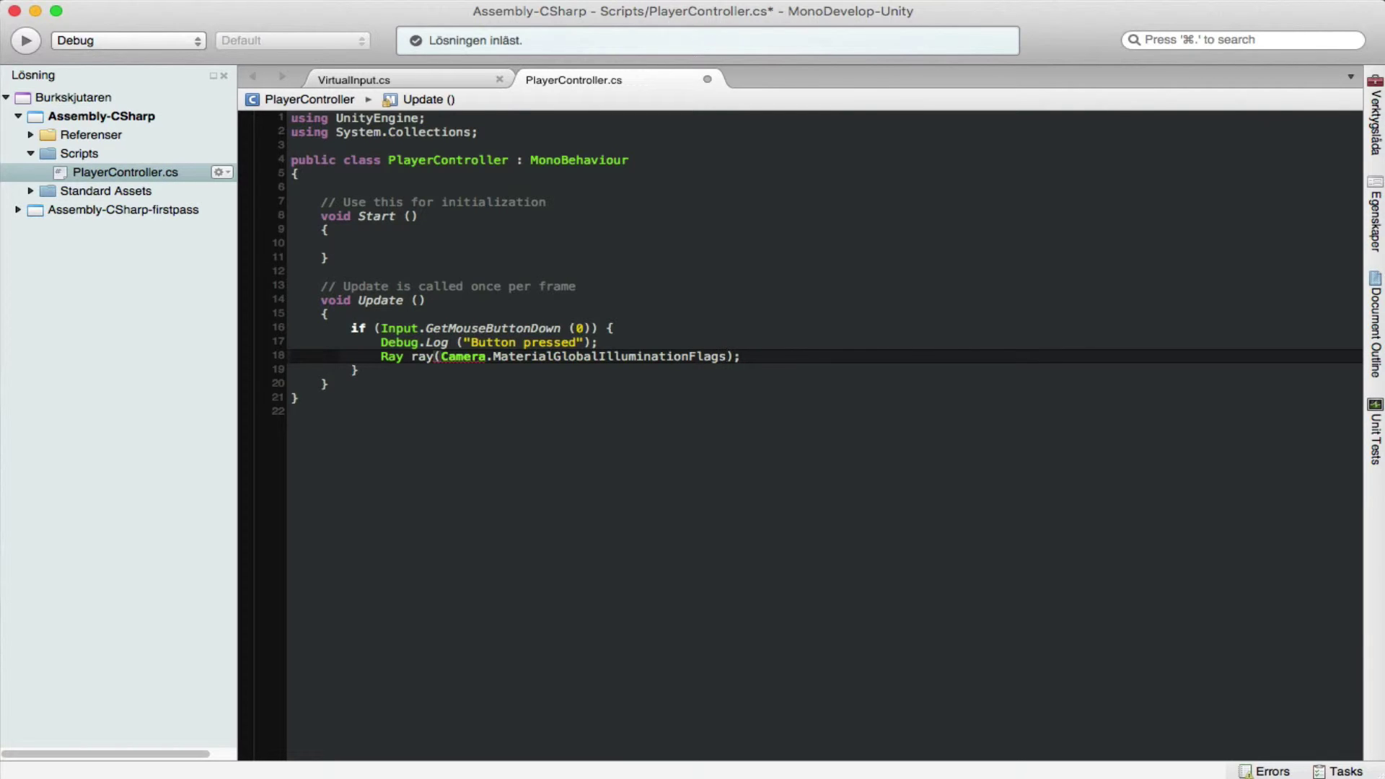
text(,)
text(scre)
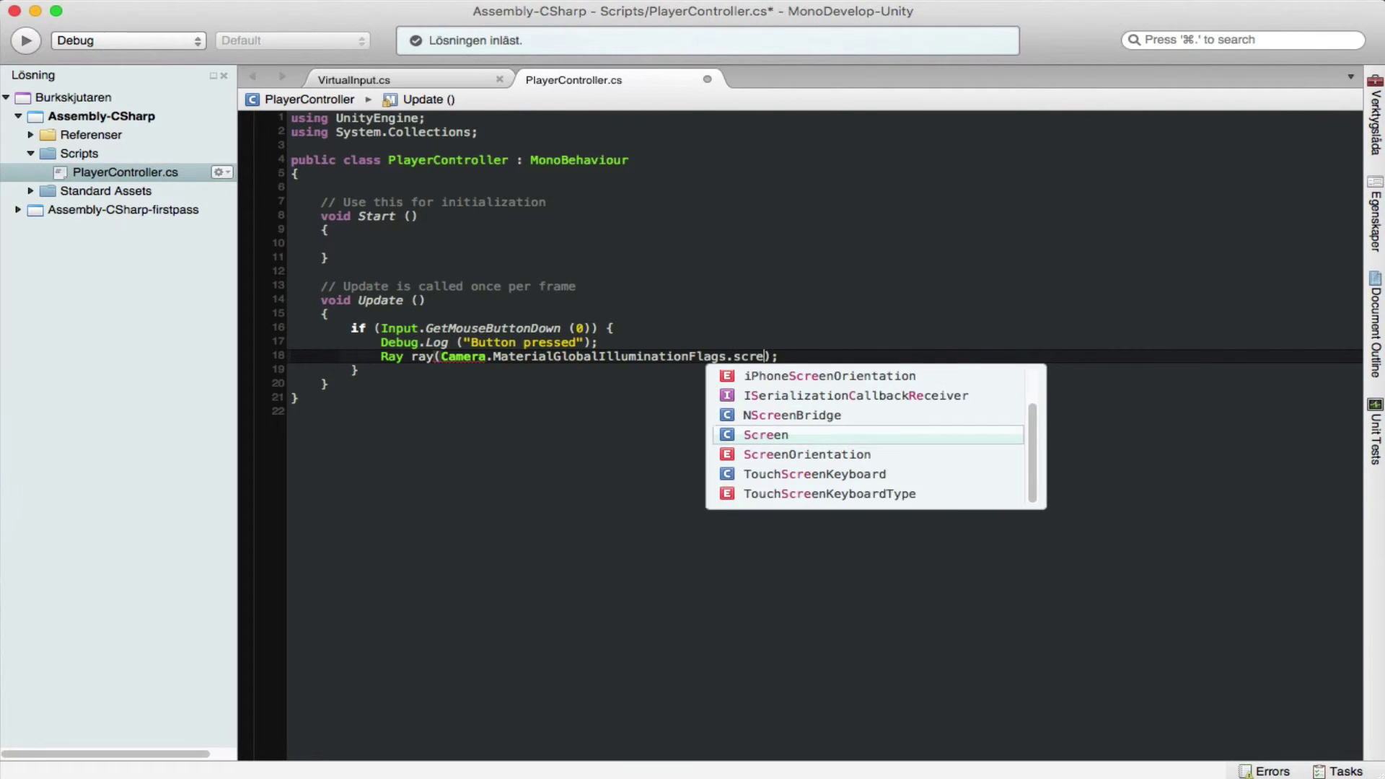
text(e)
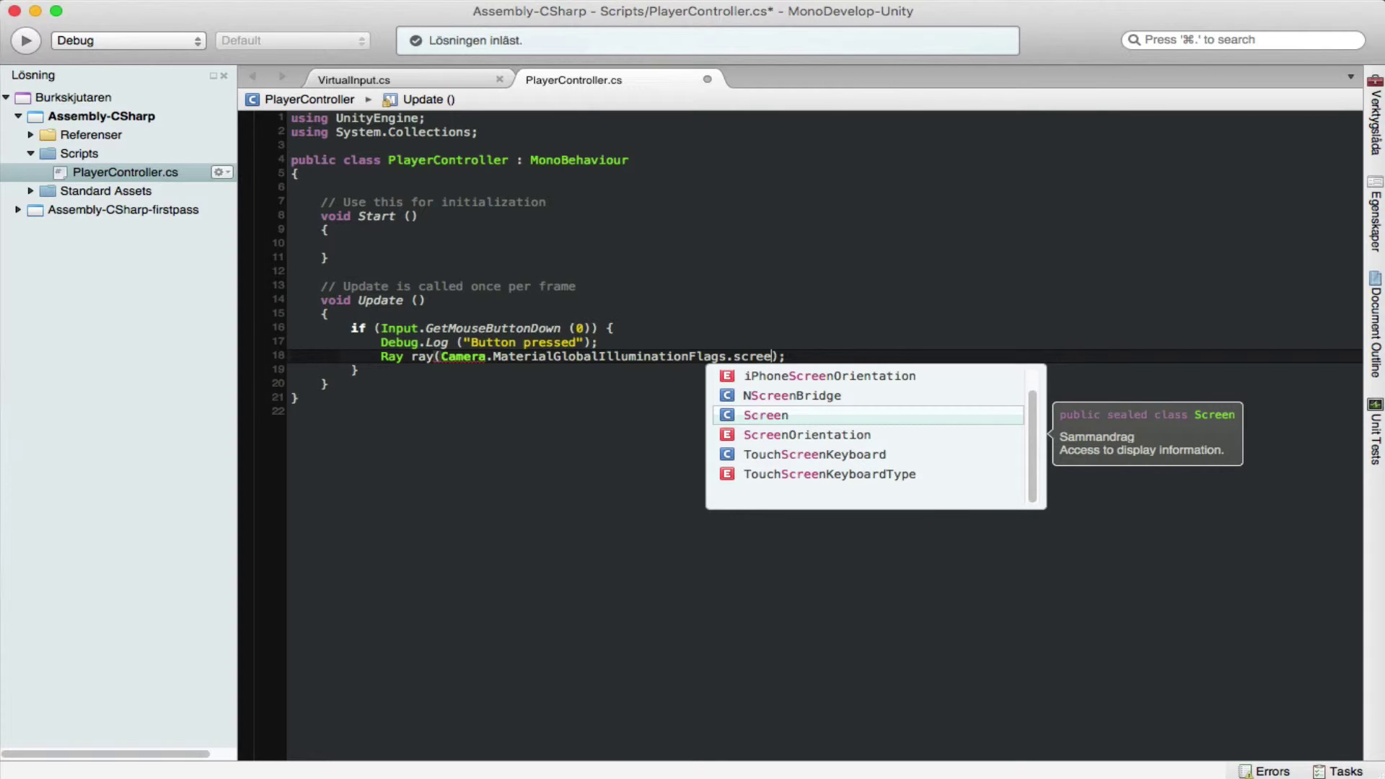
Delete the mistaken autocompleted arguments and retype '= Cam'
key(Escape)
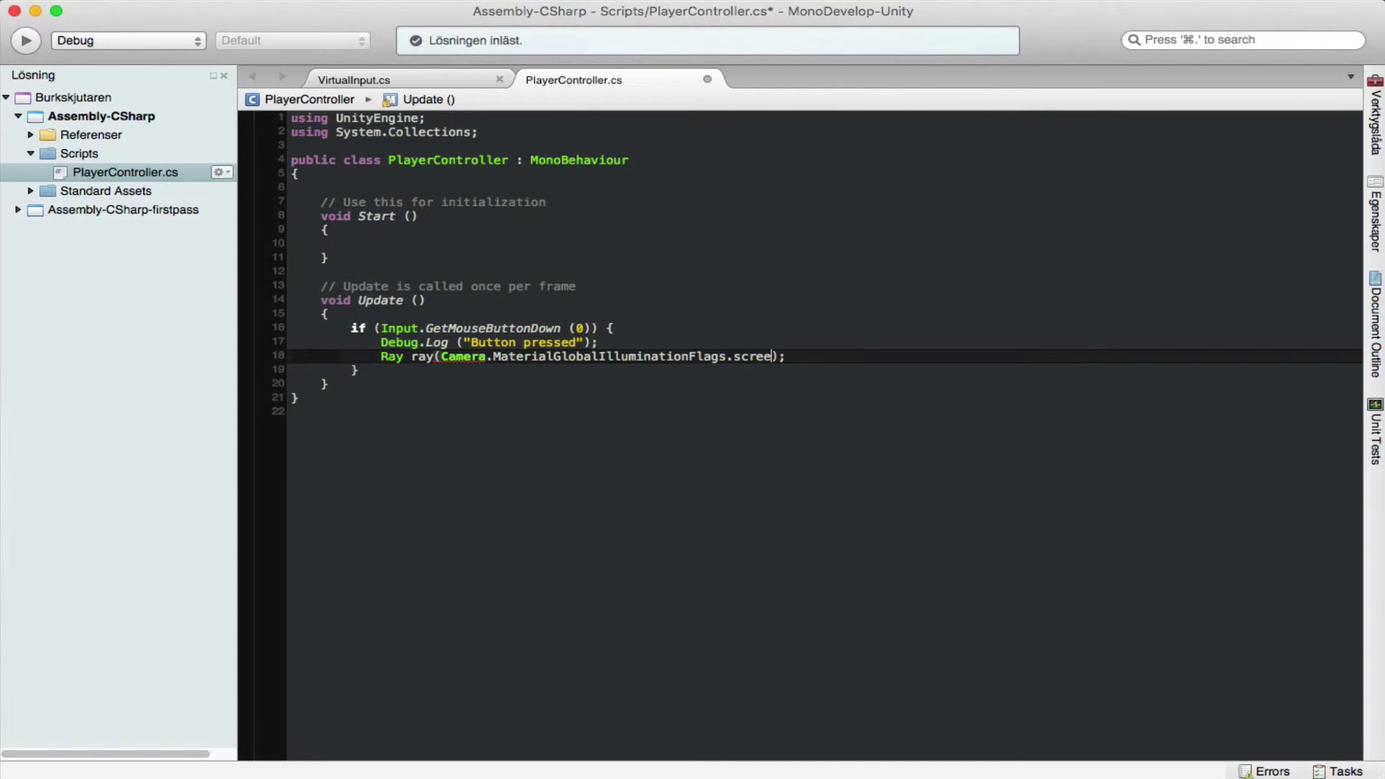
key(BackSpace)
key(BackSpace)
key(BackSpace)
key(BackSpace)
key(BackSpace)
key(BackSpace)
key(BackSpace)
key(BackSpace)
key(BackSpace)
key(BackSpace)
key(BackSpace)
key(BackSpace)
key(BackSpace)
key(BackSpace)
key(BackSpace)
key(BackSpace)
key(BackSpace)
key(BackSpace)
key(BackSpace)
key(BackSpace)
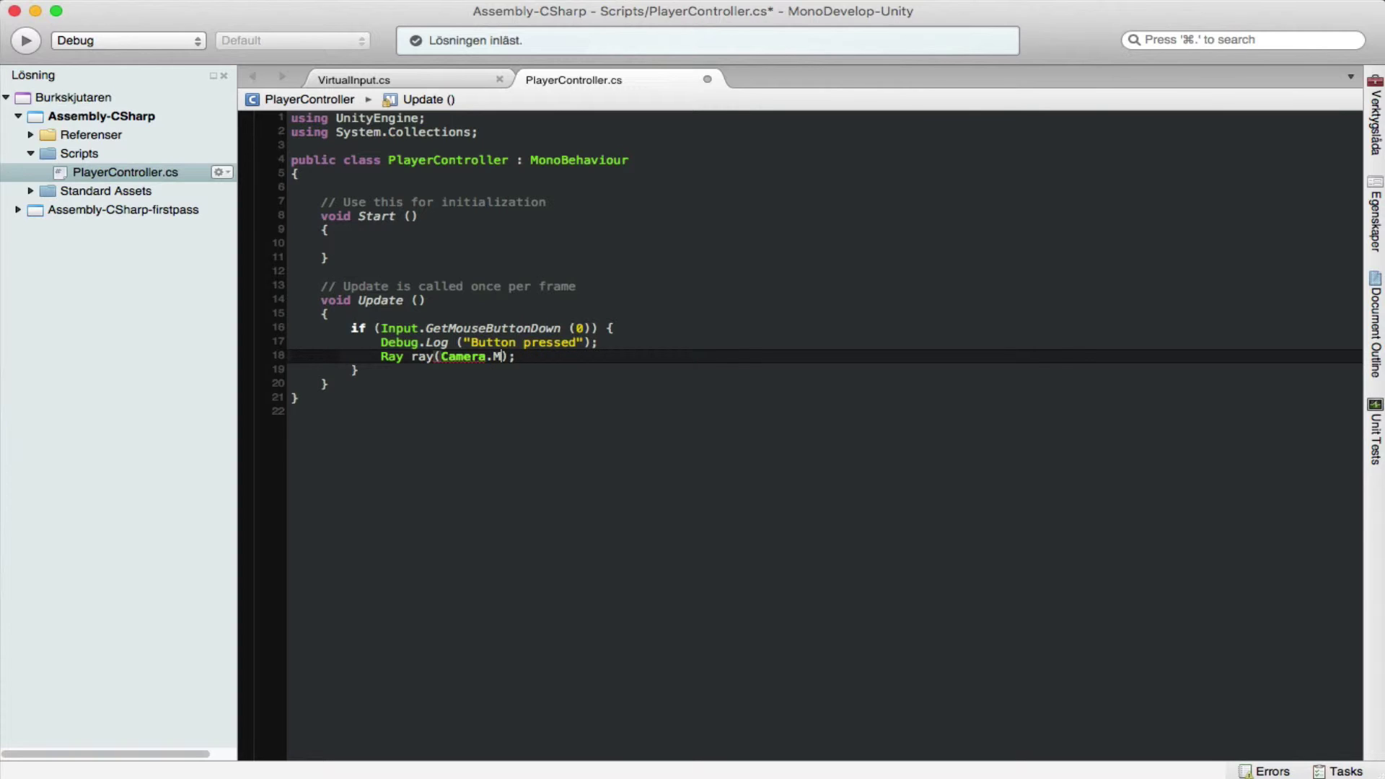
key(BackSpace)
key(Delete)
key(Delete)
key(BackSpace)
key(BackSpace)
key(BackSpace)
key(BackSpace)
key(BackSpace)
key(BackSpace)
key(BackSpace)
key(BackSpace)
text(= )
text(Cam)
Complete the assignment as Camera.main.ScreenPointToRay(new Vector3, choosing Vector3 over Vector2
key(Return)
text(.)
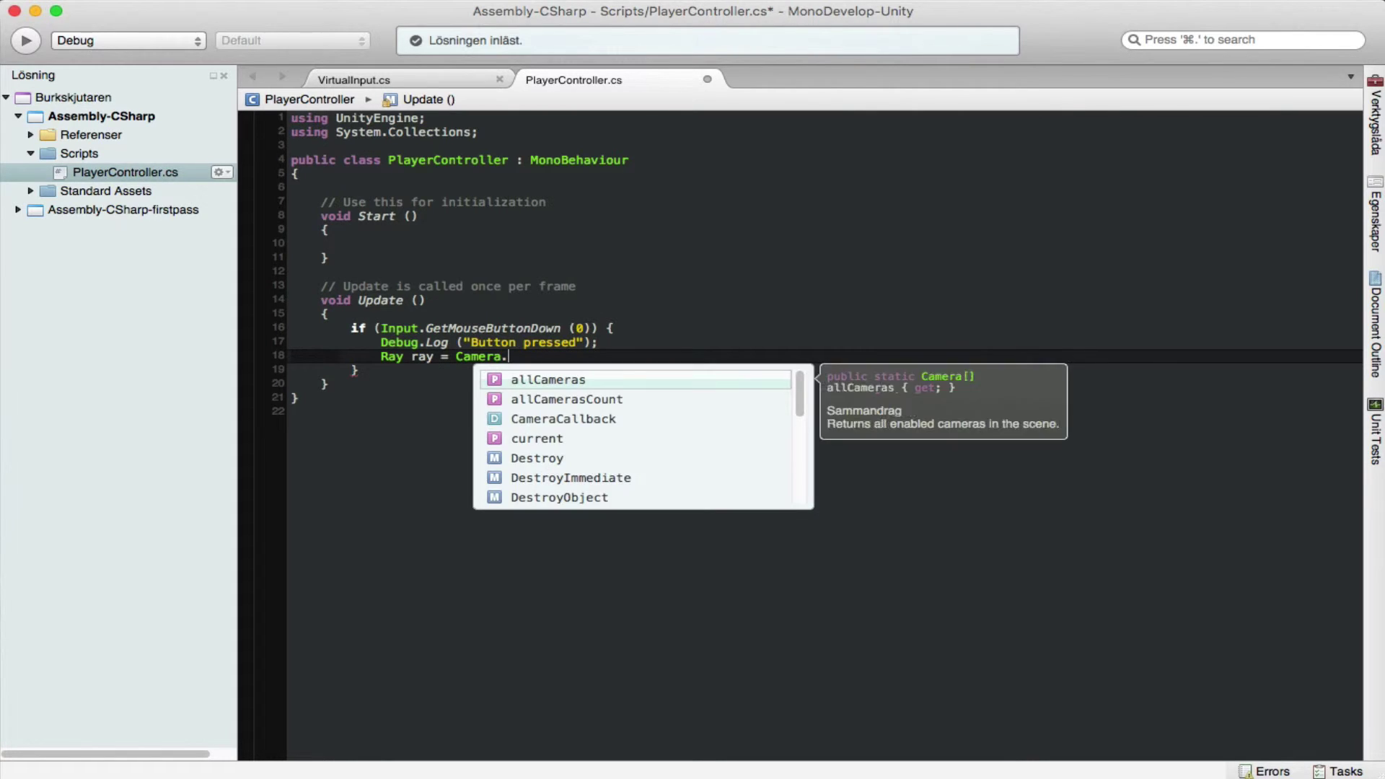
text(m)
key(Return)
text(.sc)
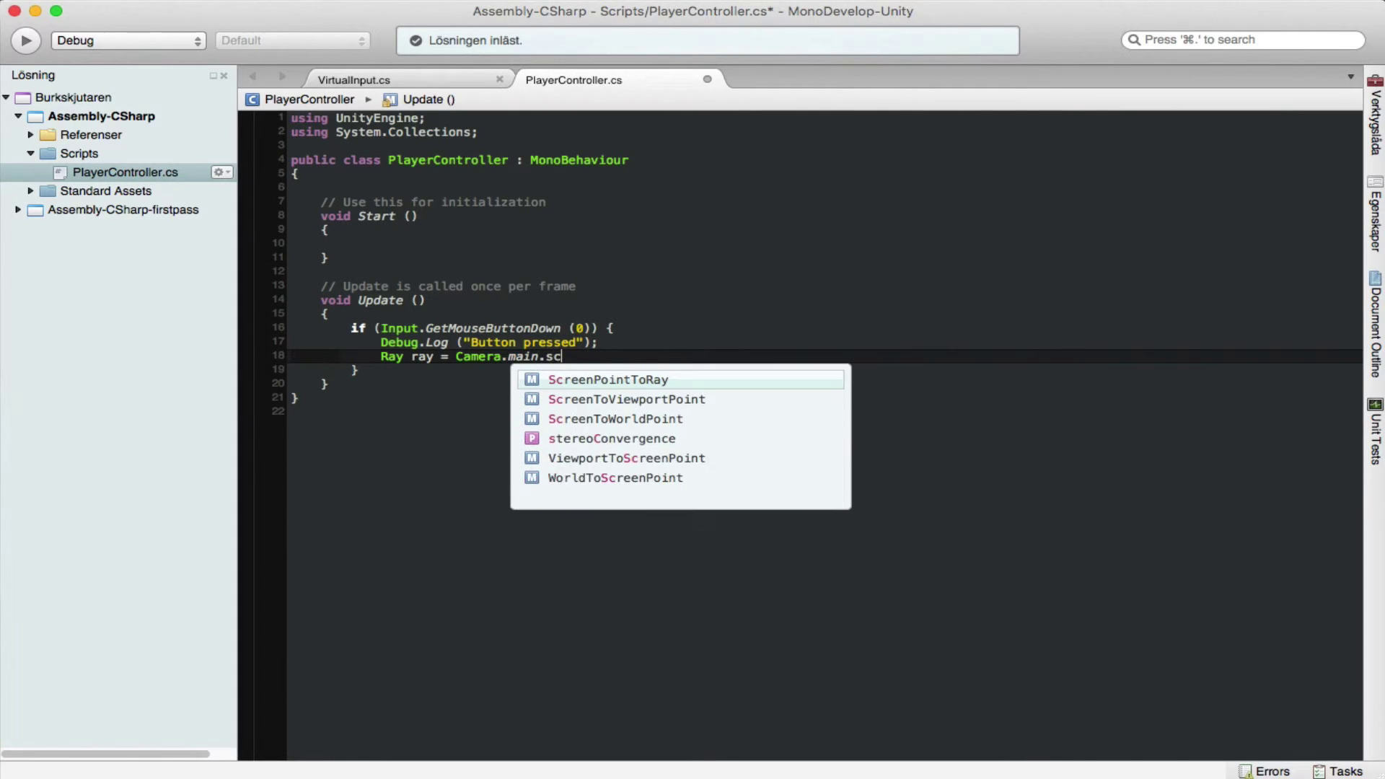
text(re)
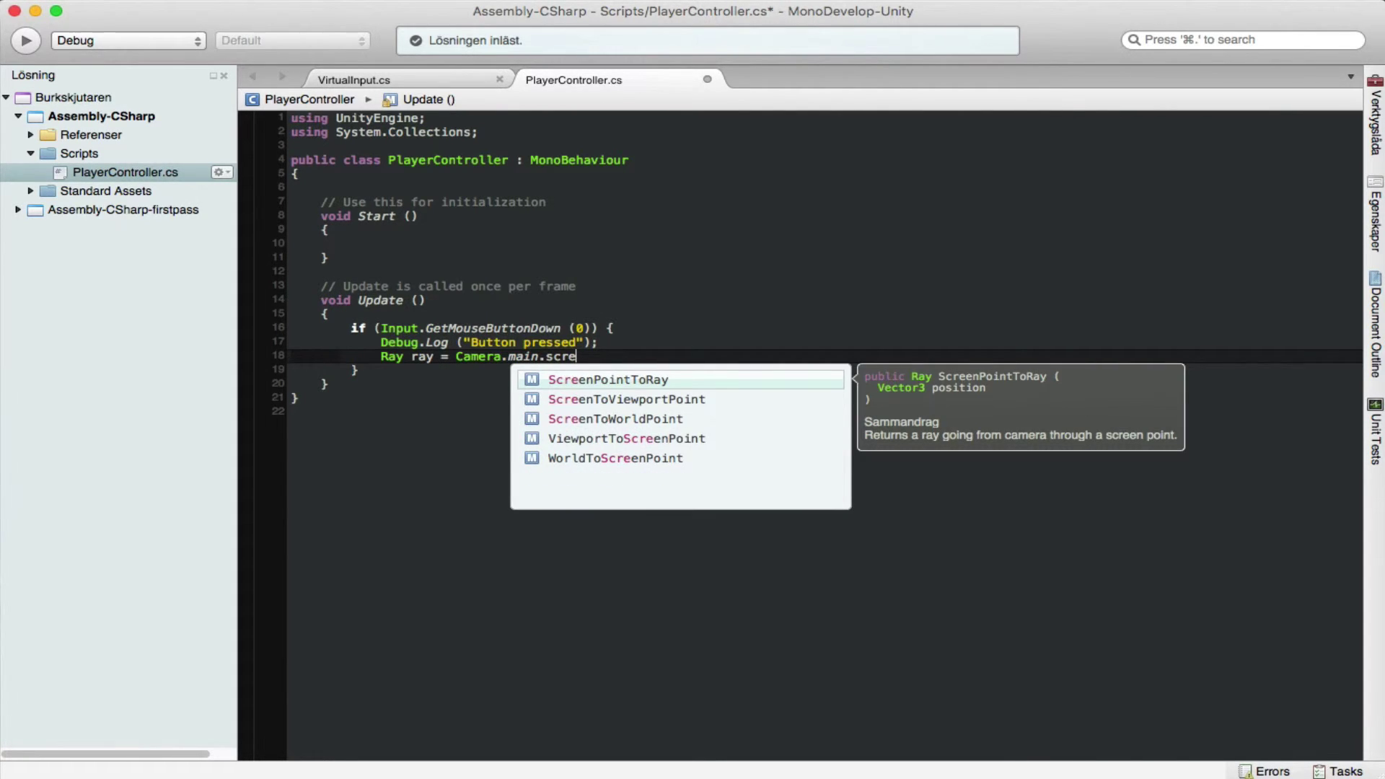
key(Return)
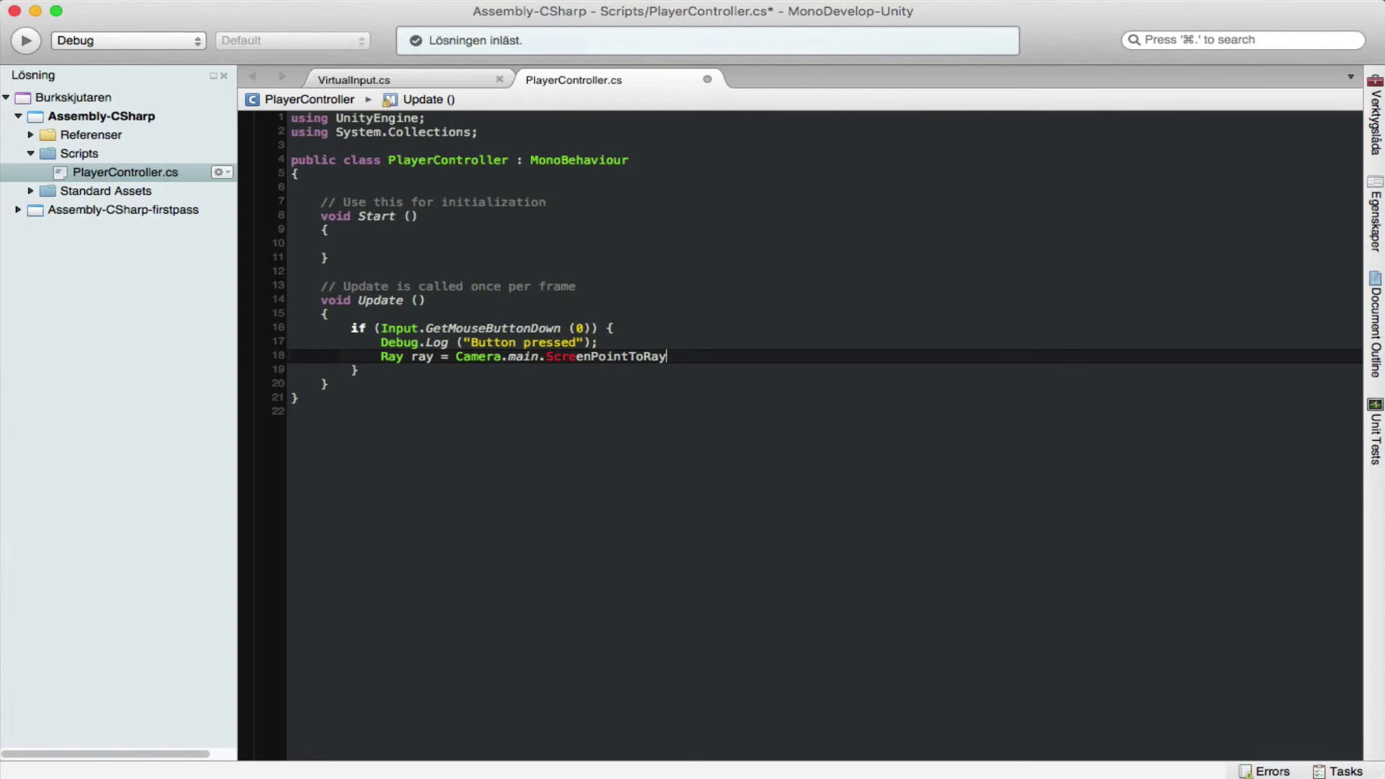
text(()
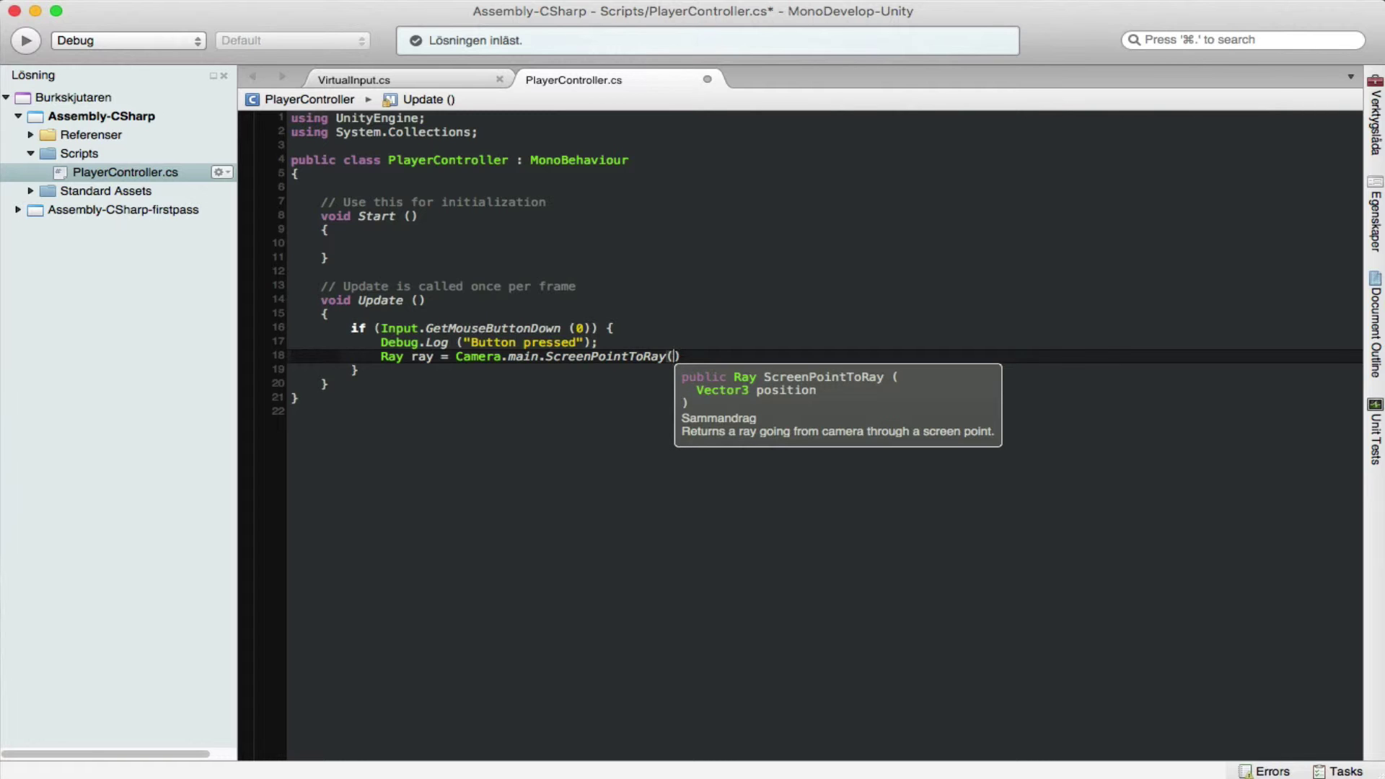
text(new ve)
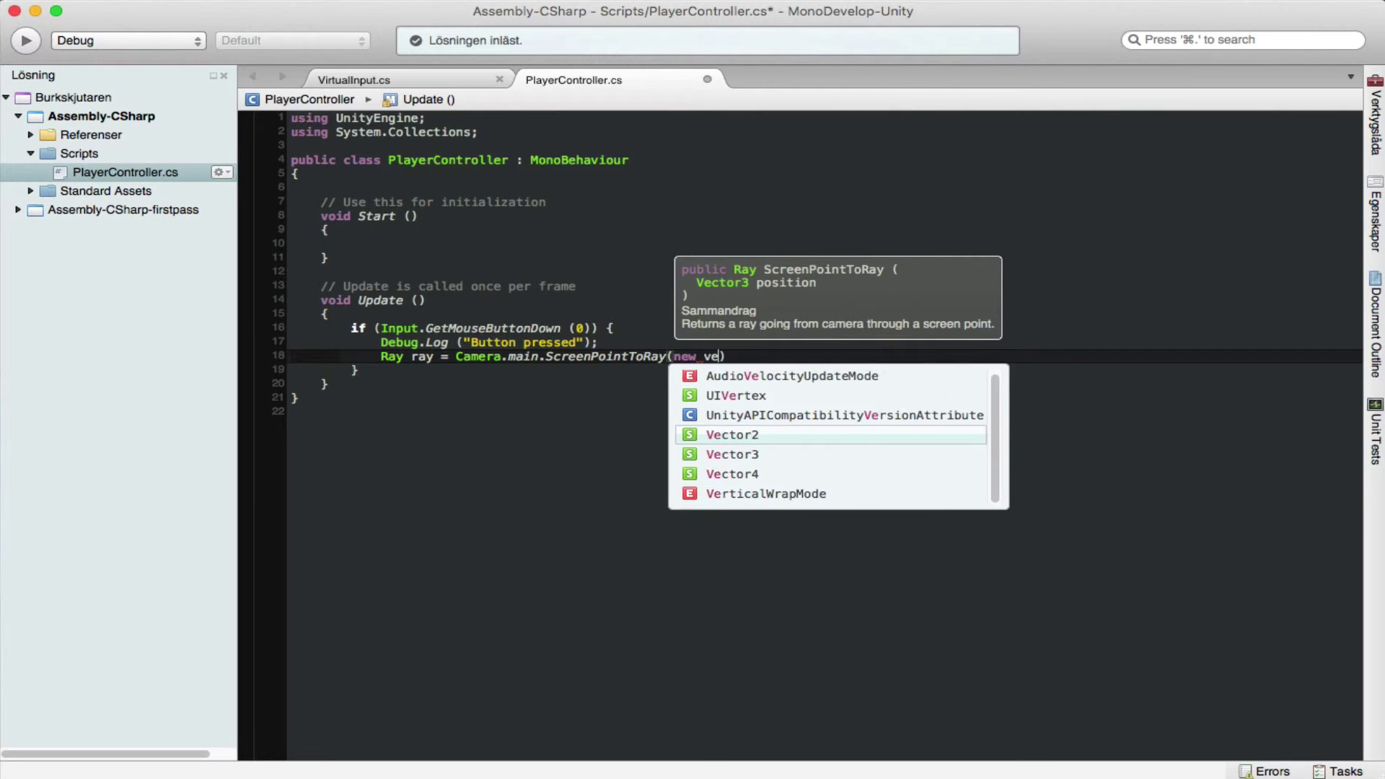
key(Down)
key(Return)
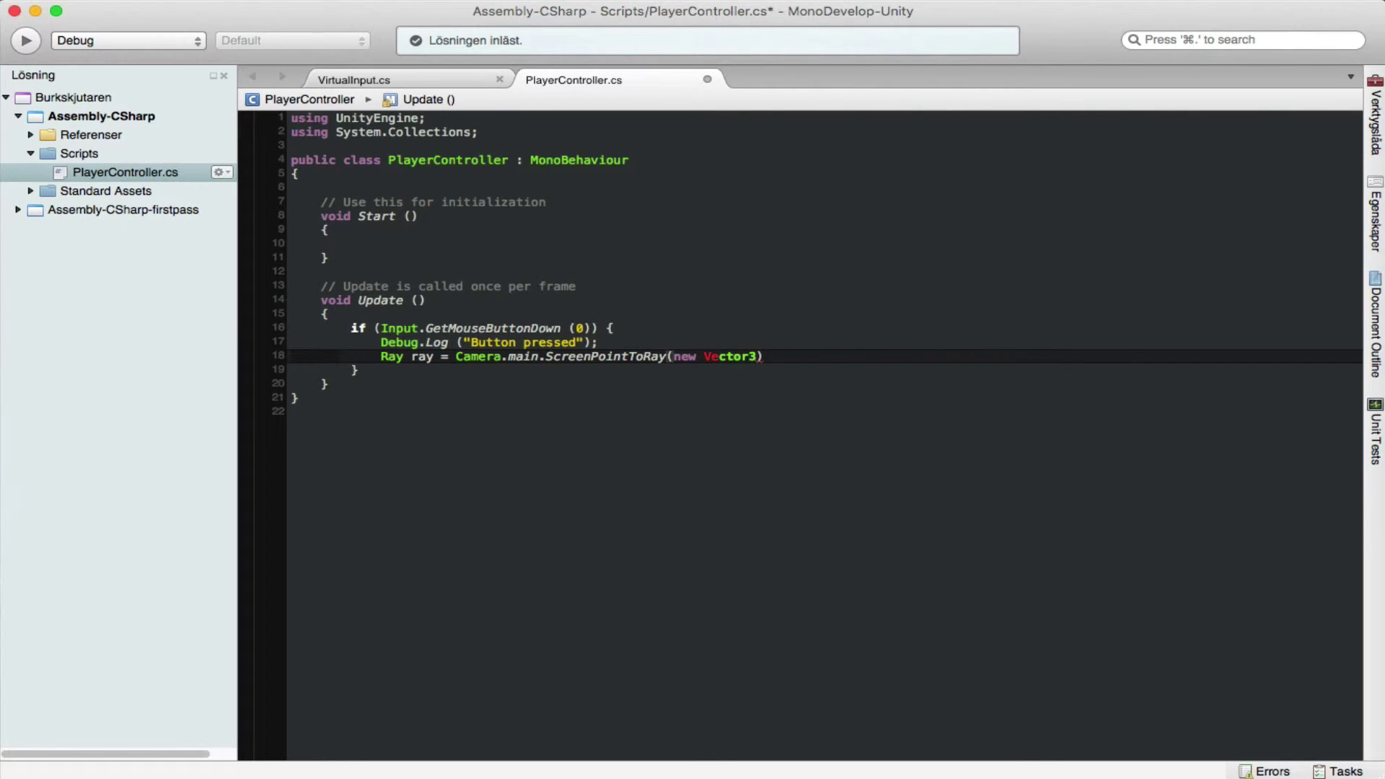
Close the call with ()); and fill the first Vector3 argument with Camera.main.pixelWidth/2
text(());)
click(762, 355)
text(Cam)
key(Return)
text(.ma)
key(Return)
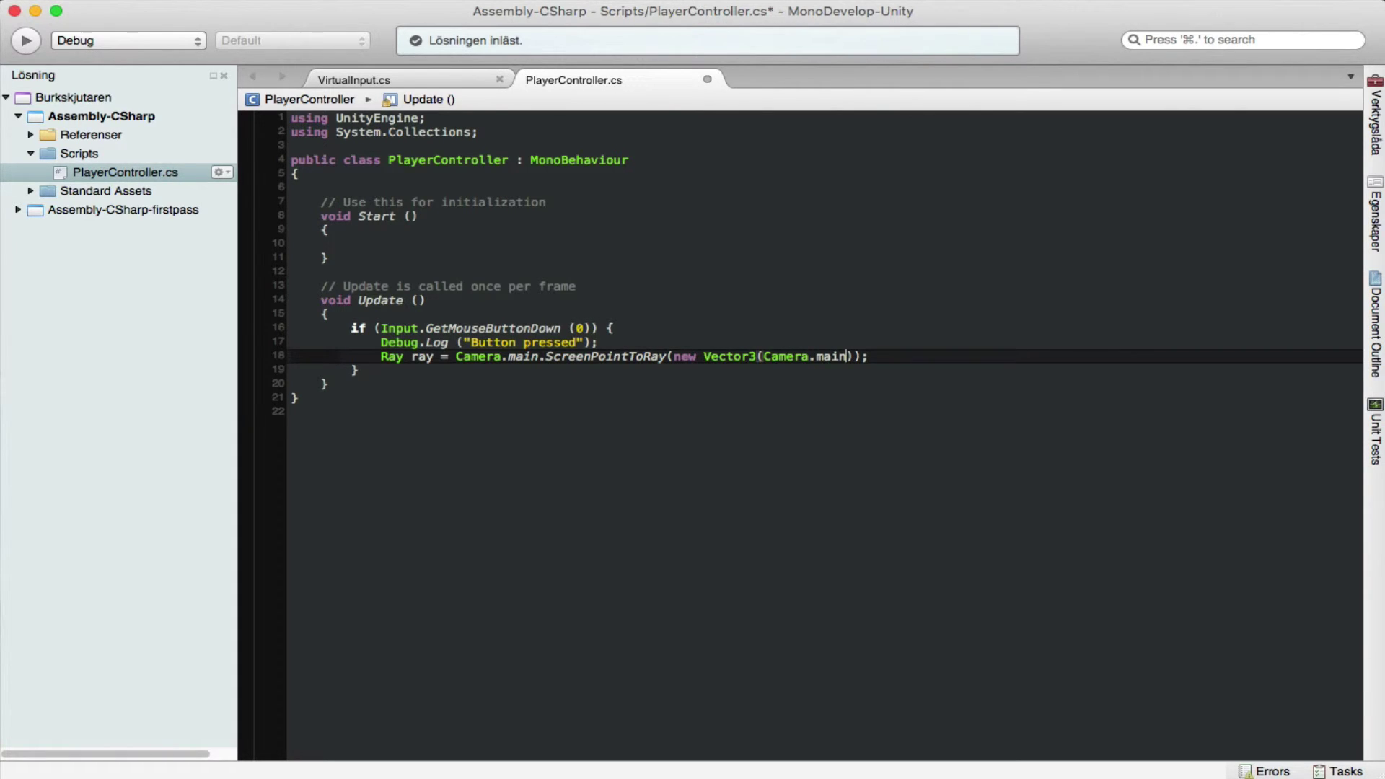
text(.pix)
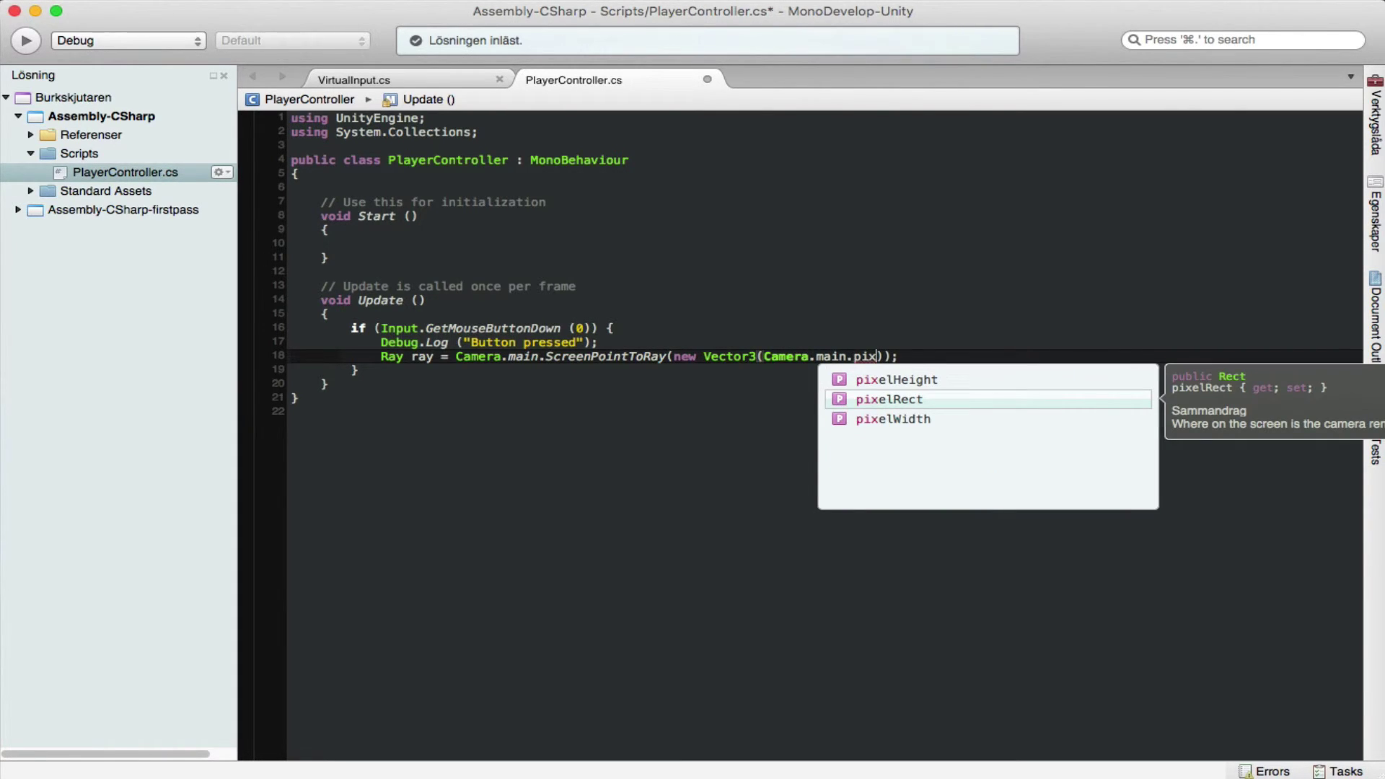
key(Down)
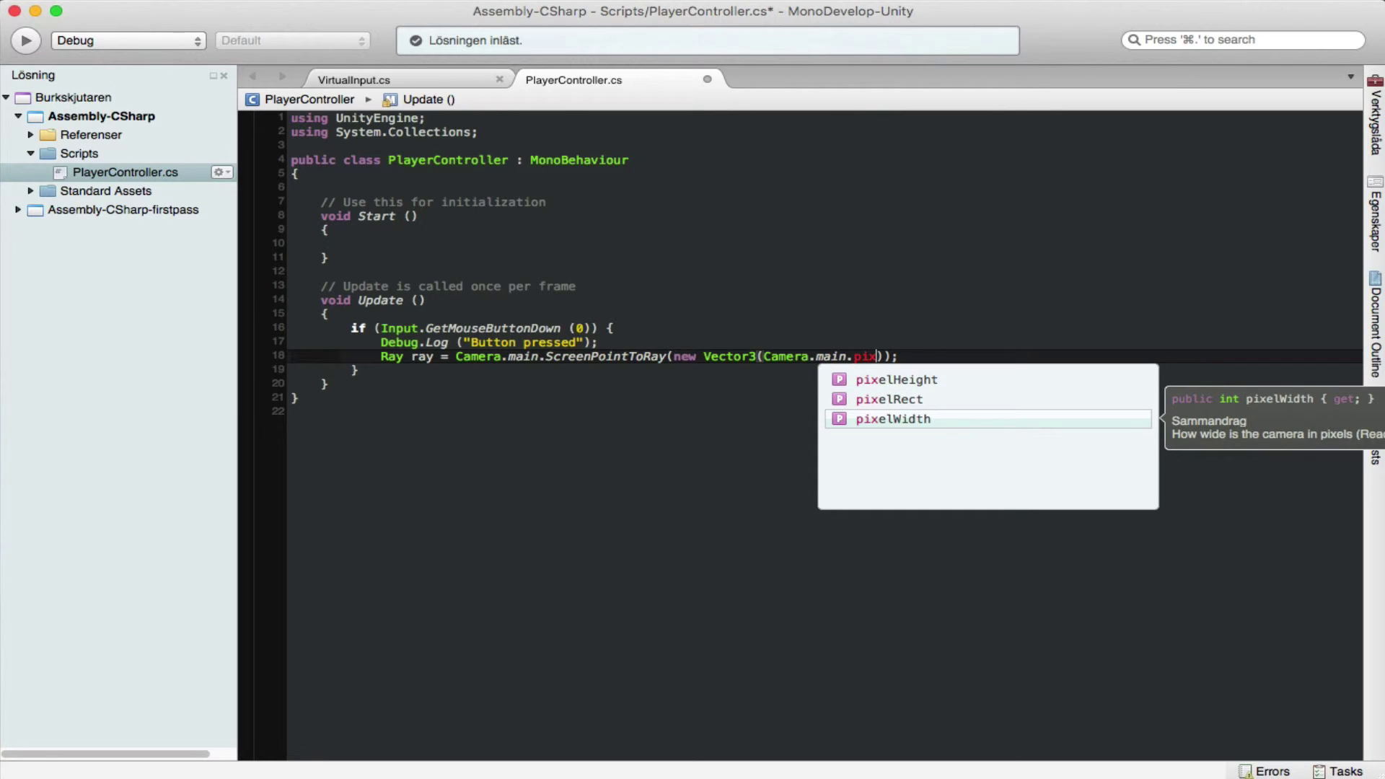
key(Return)
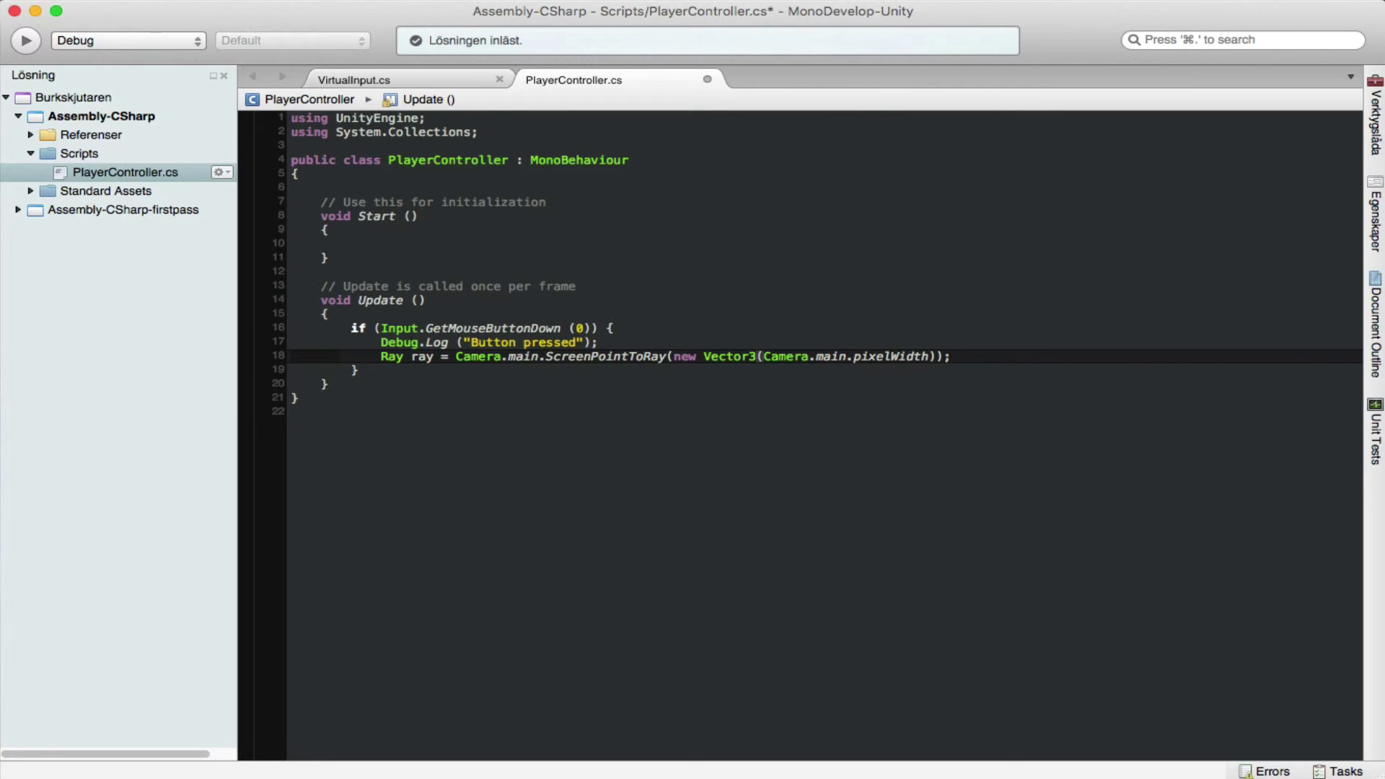
text(/2)
Add Camera.main.pixelHeight/2 and 0f as the remaining arguments, ending with ));
click(944, 356)
text(, )
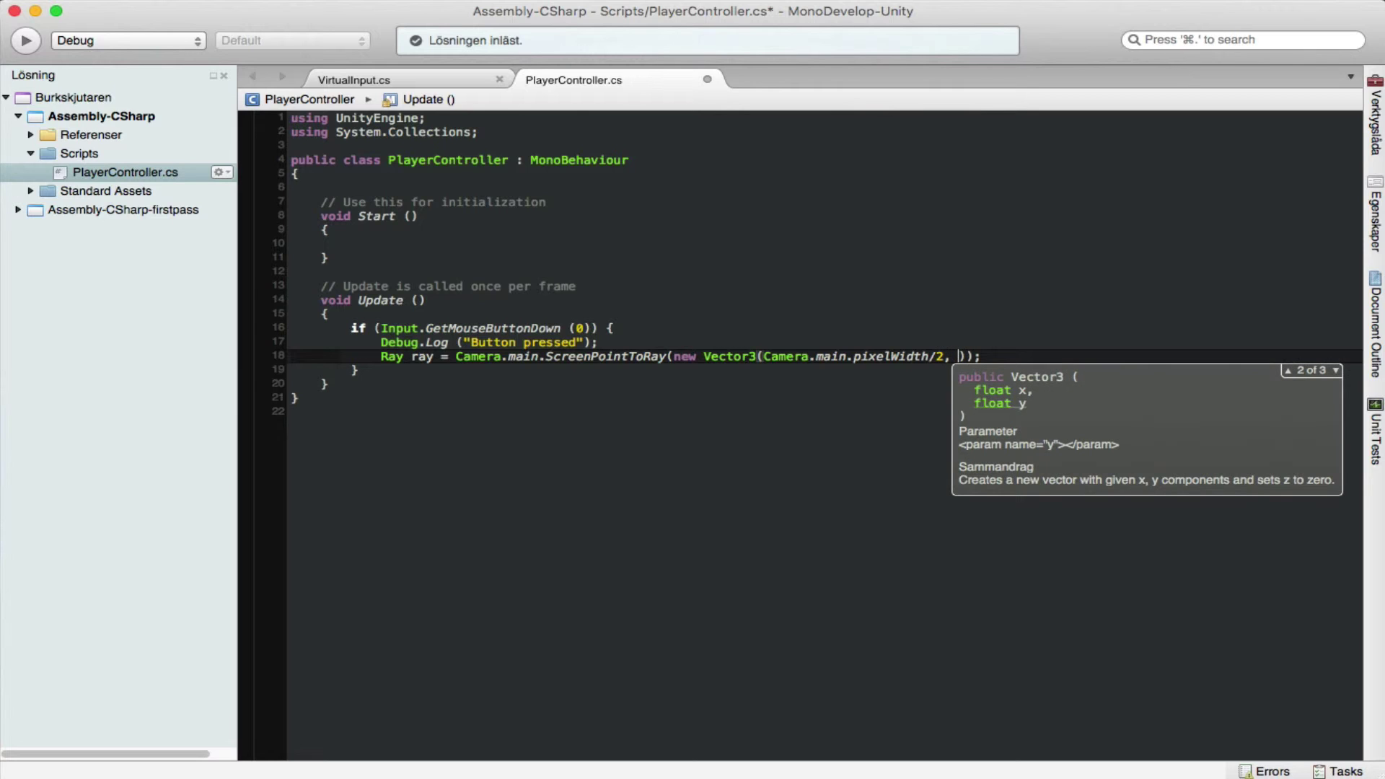
text(Cam)
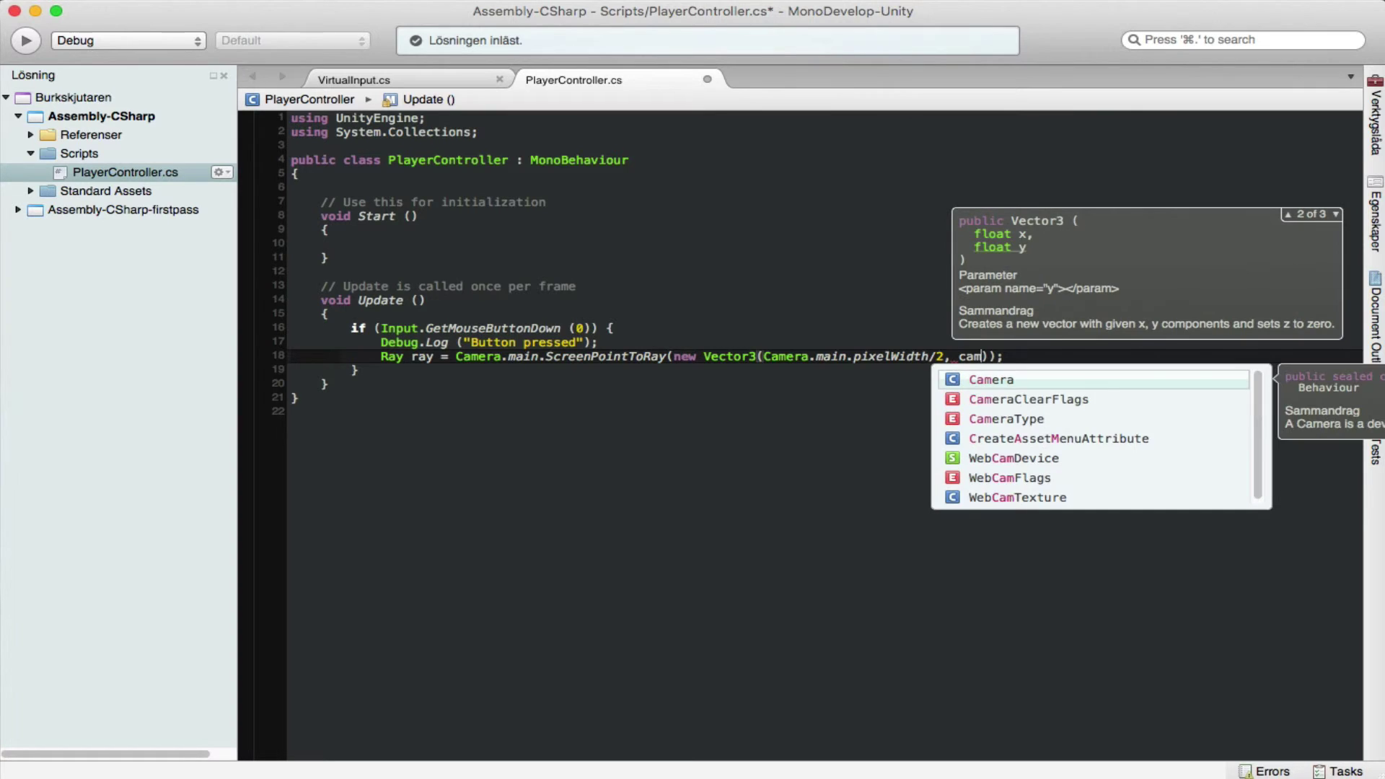
text(era.main)
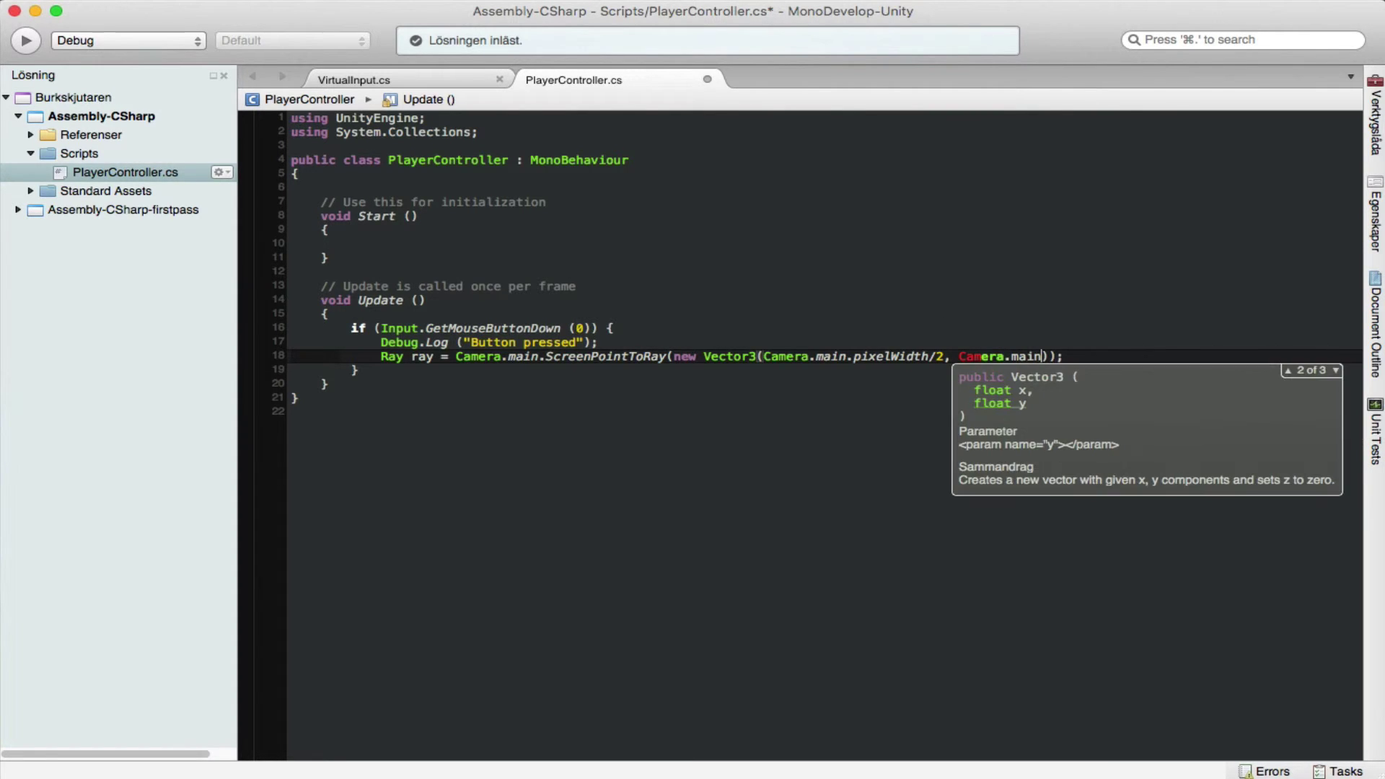
text(.pix)
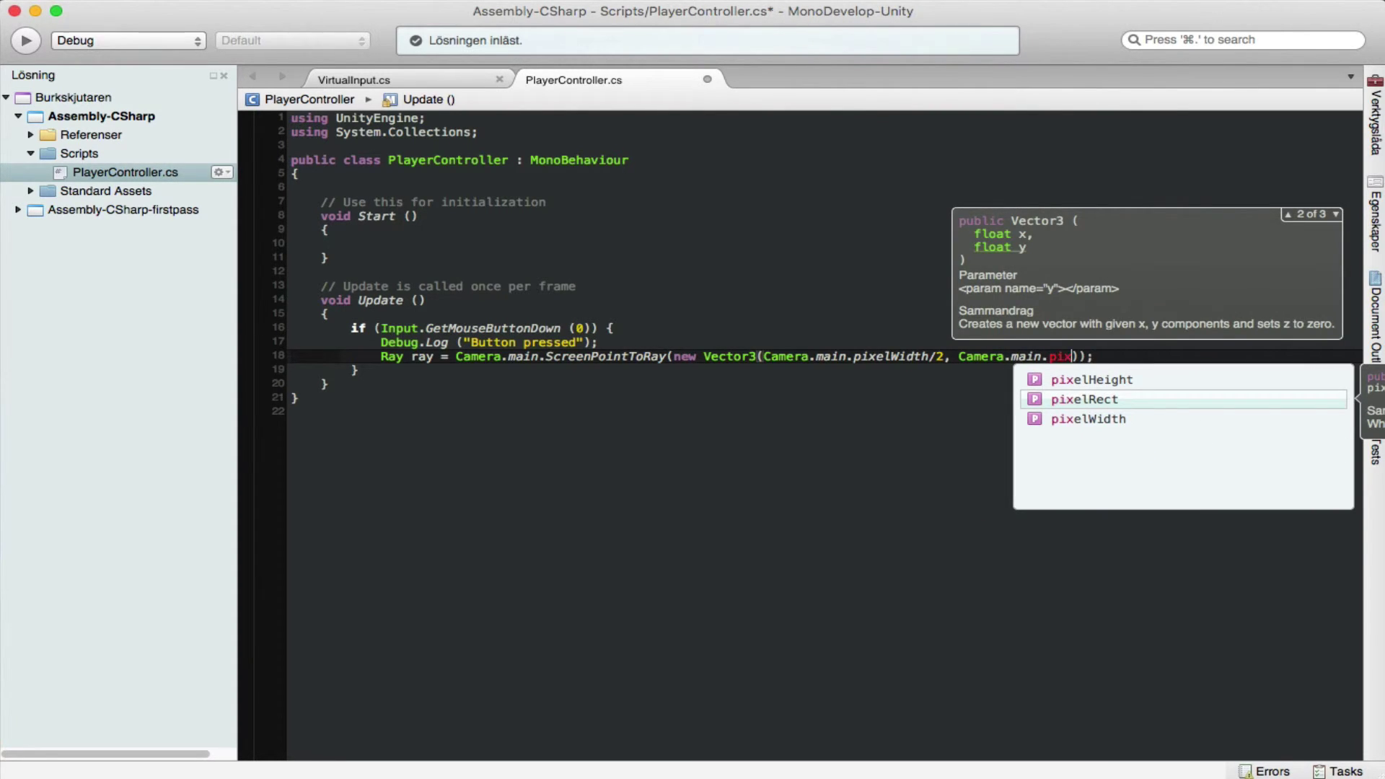
key(Up)
key(Return)
text(/)
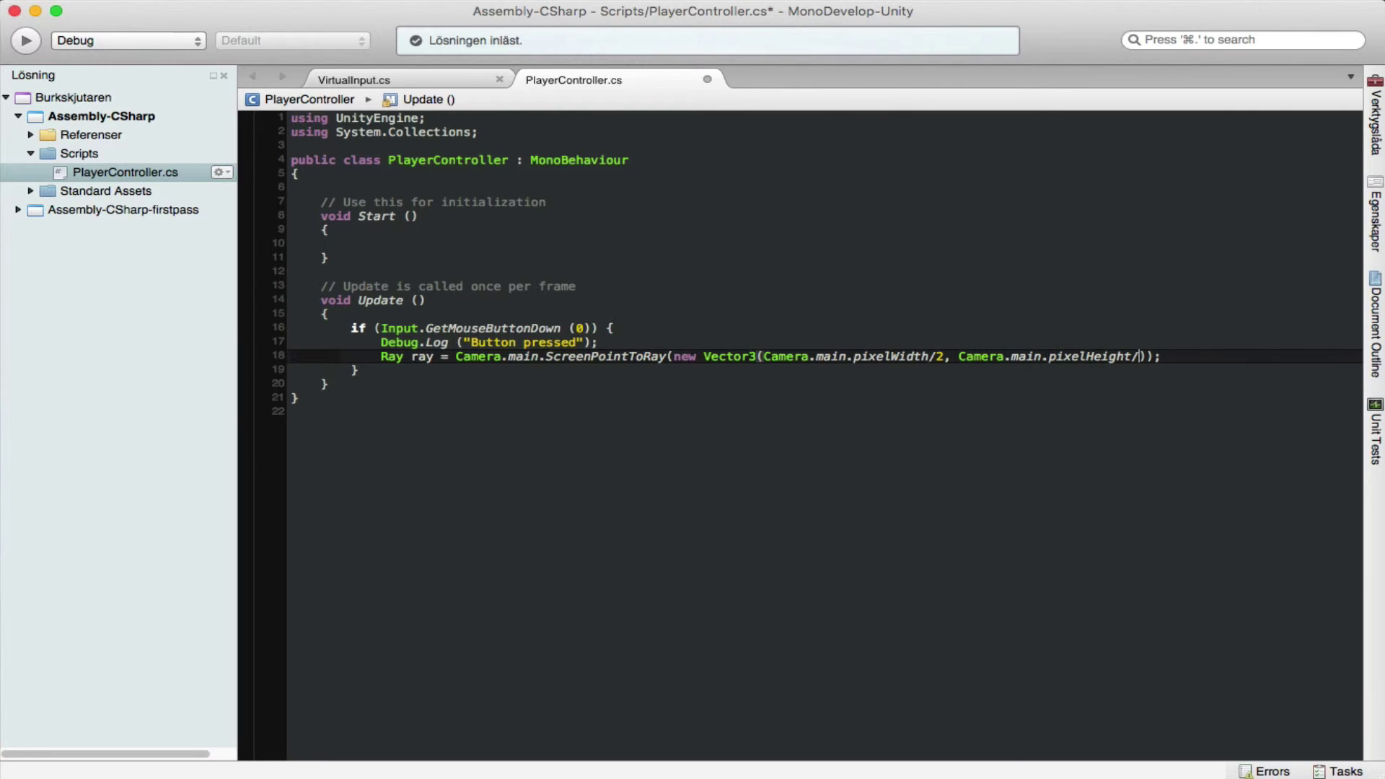
text(2)
text(, )
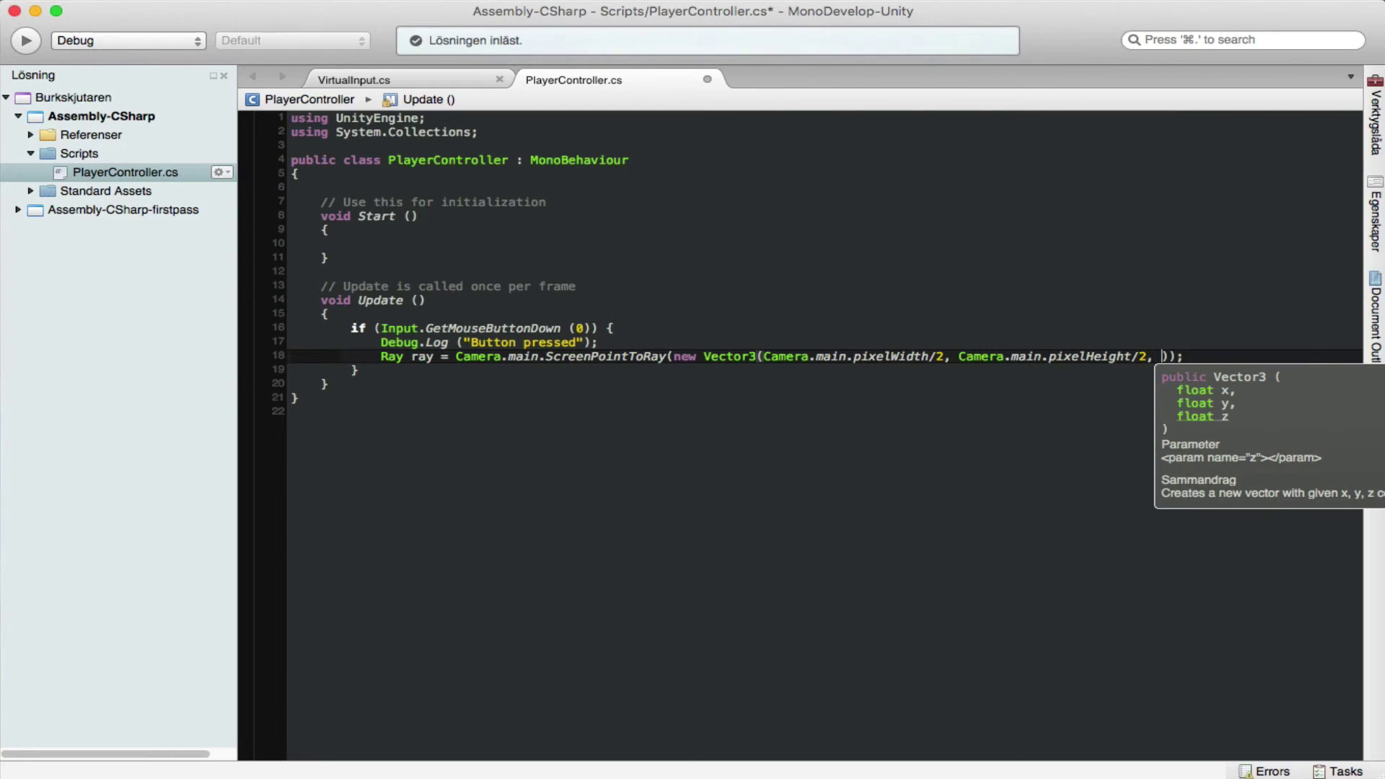
text(0f)))
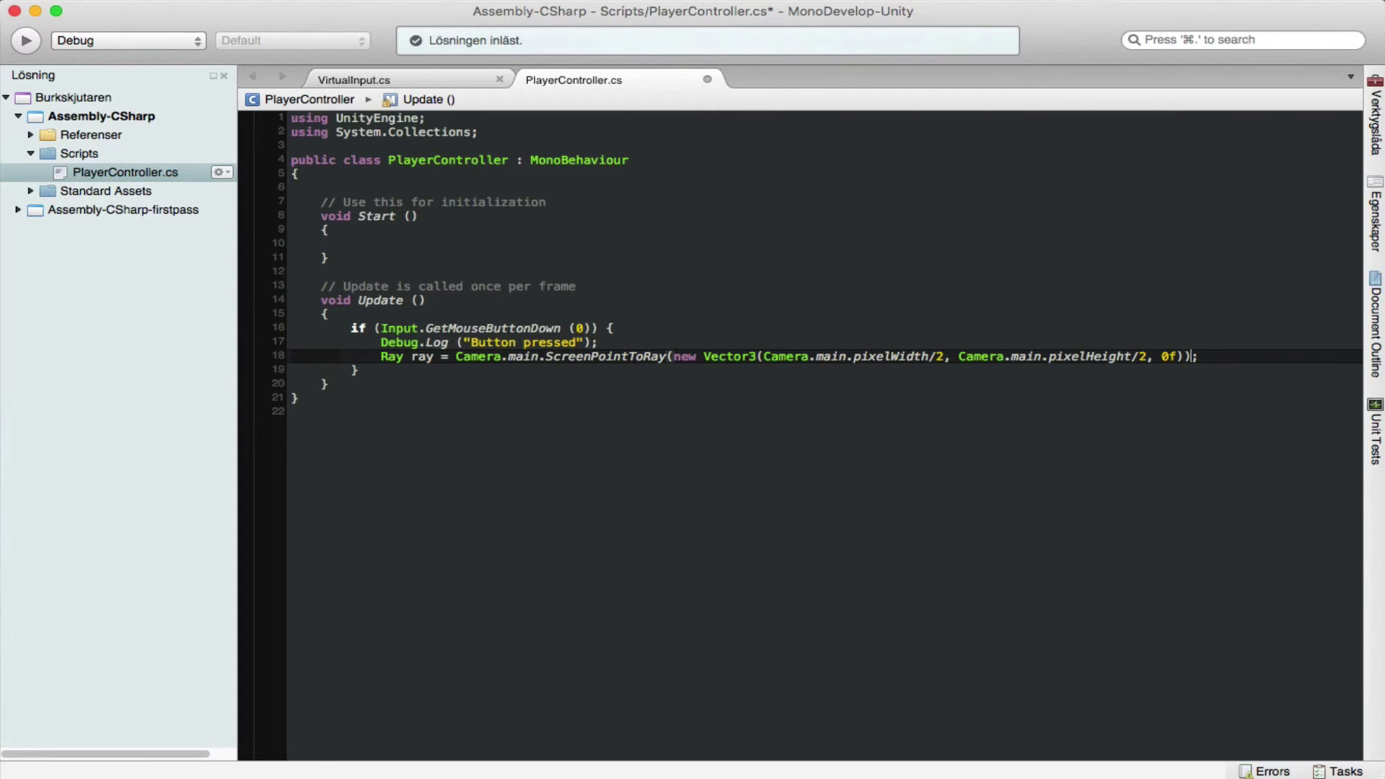
text(;)
Declare 'RaycastHit hit;' below the ray line, then begin an if() on the next line
key(Return)
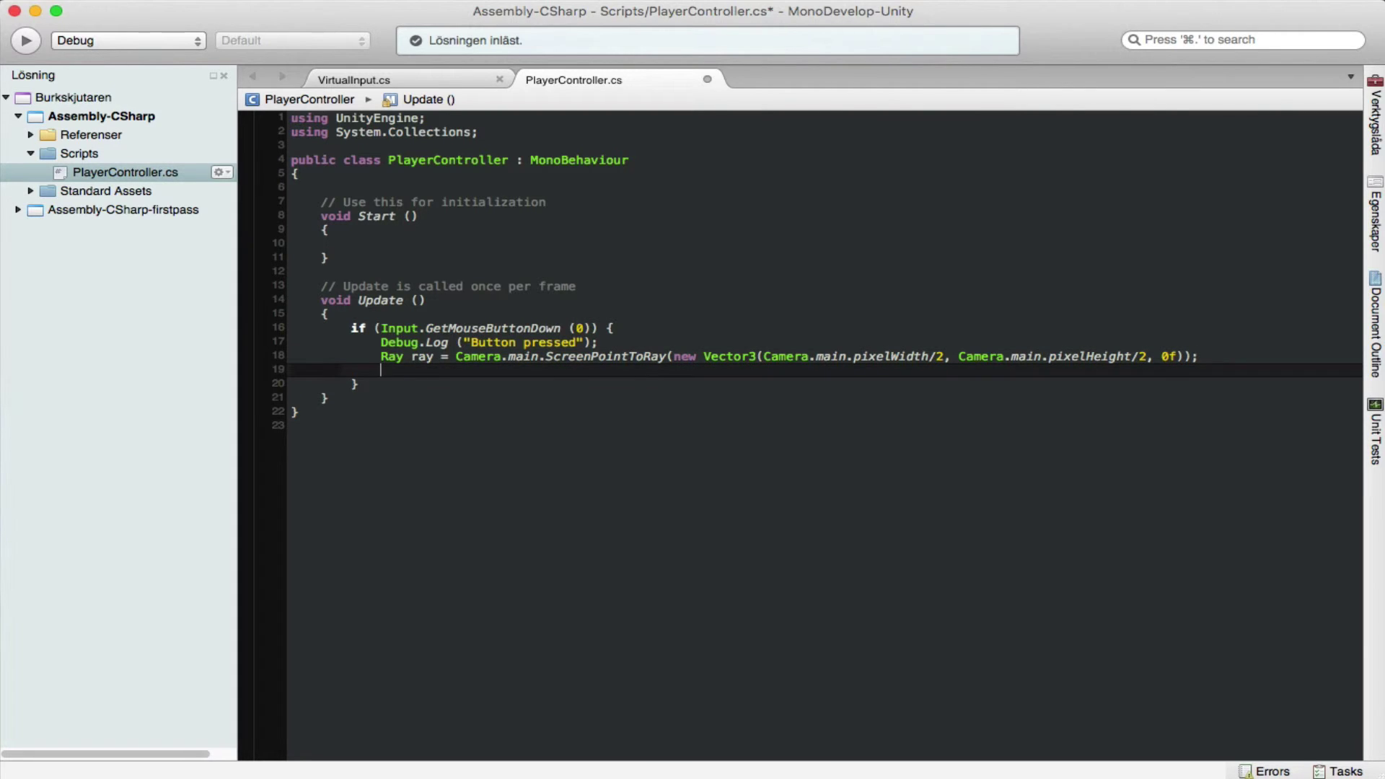
key(Return)
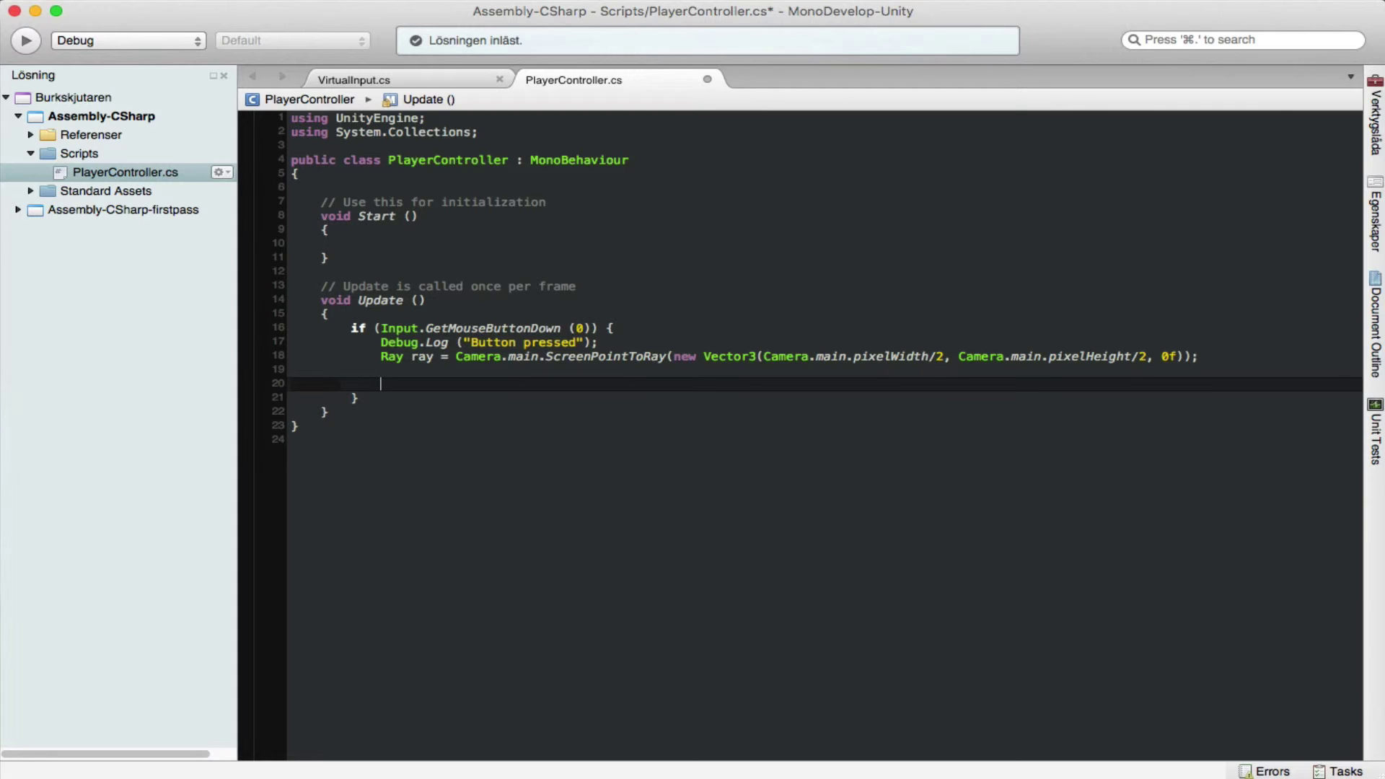
text(ray)
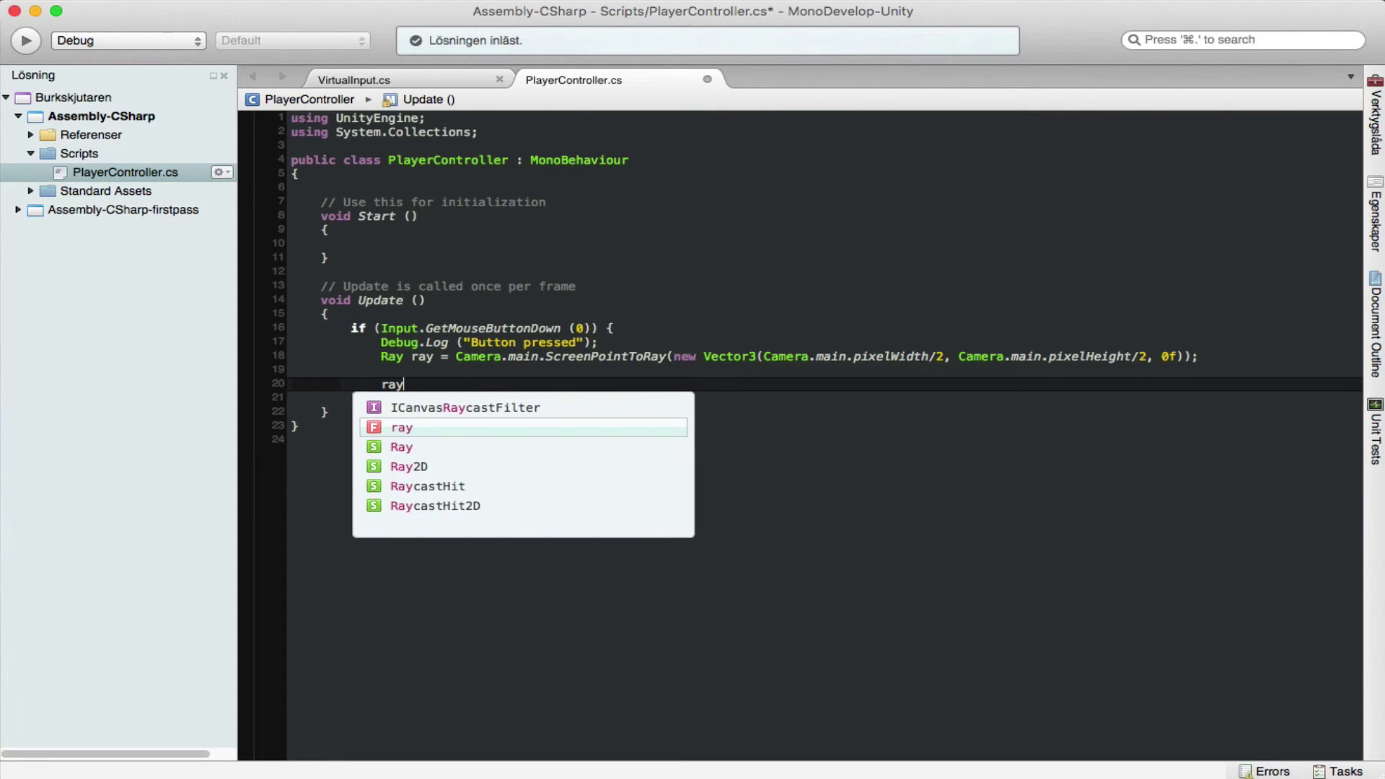
key(Down)
key(Down)
key(Down)
key(Down)
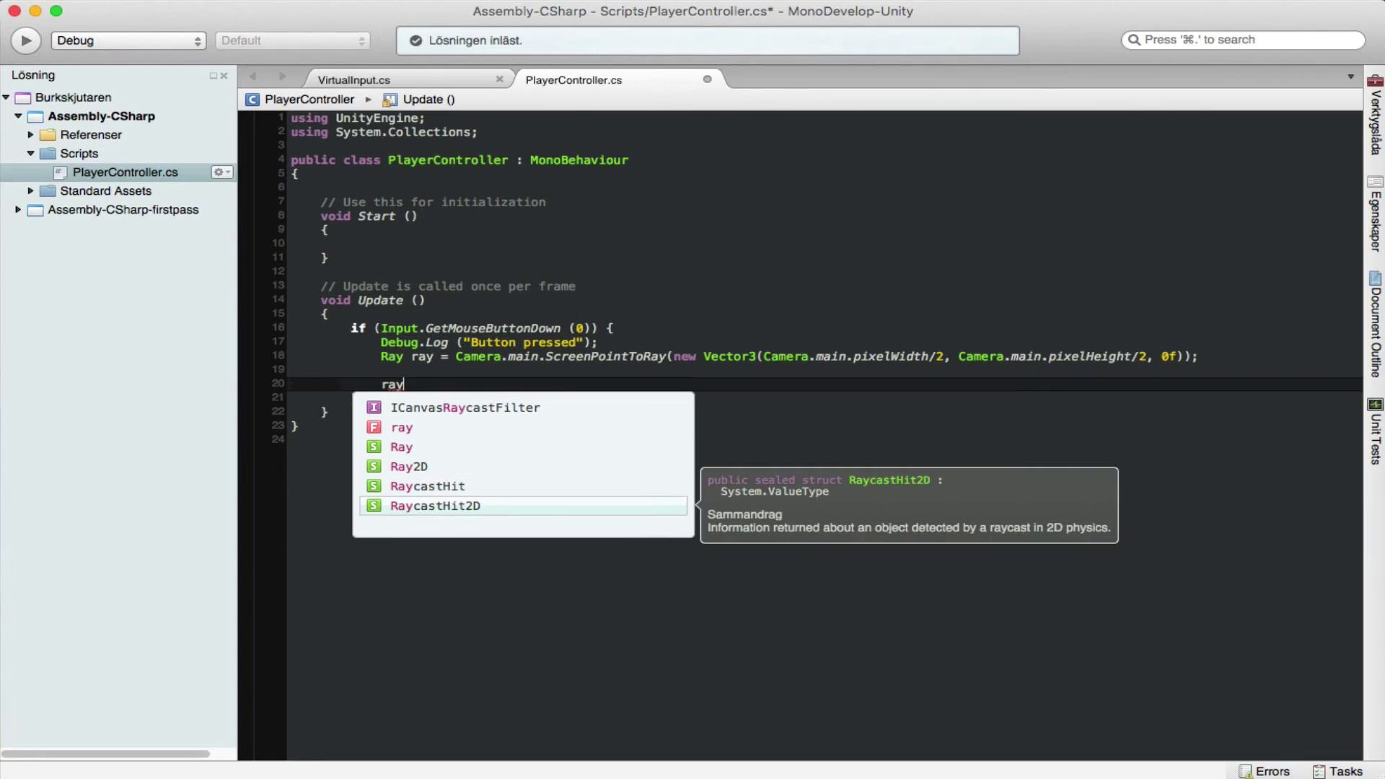
key(Up)
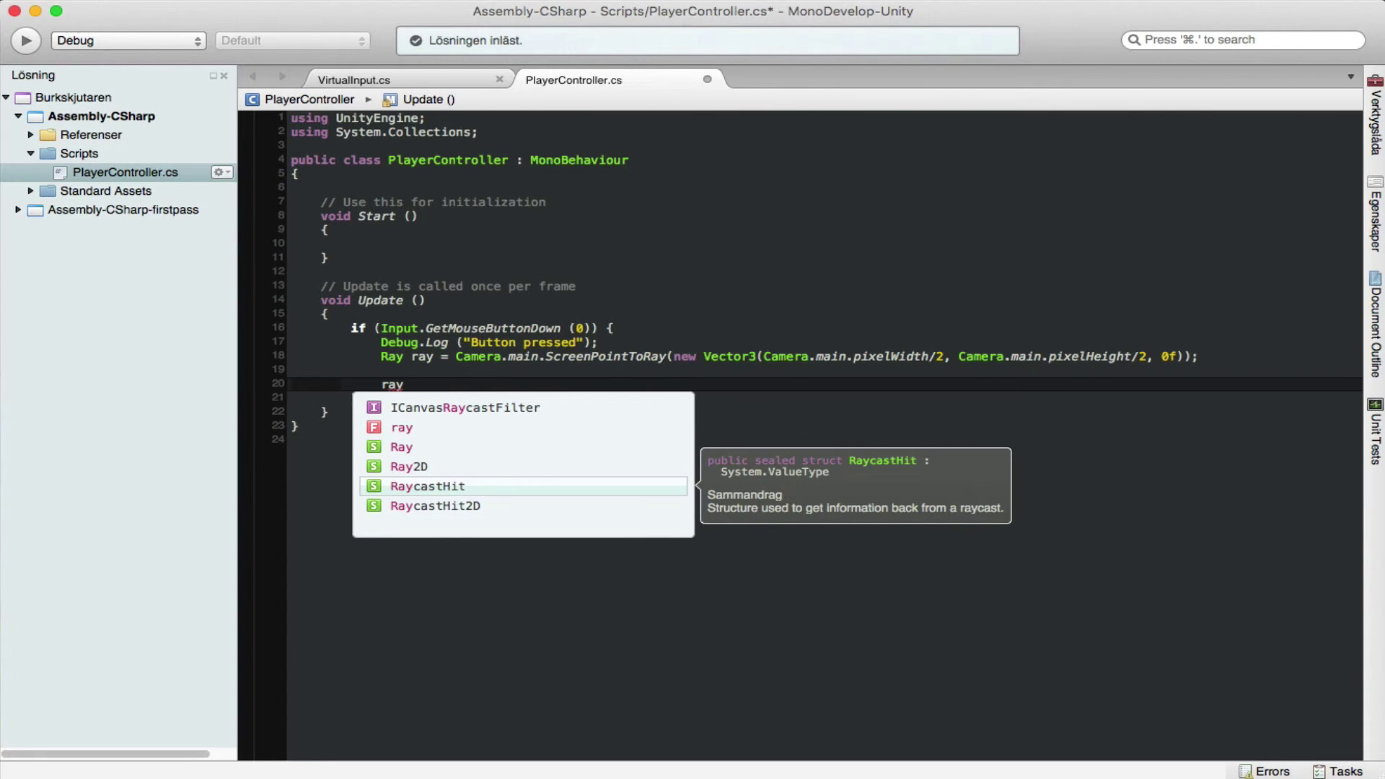
key(Return)
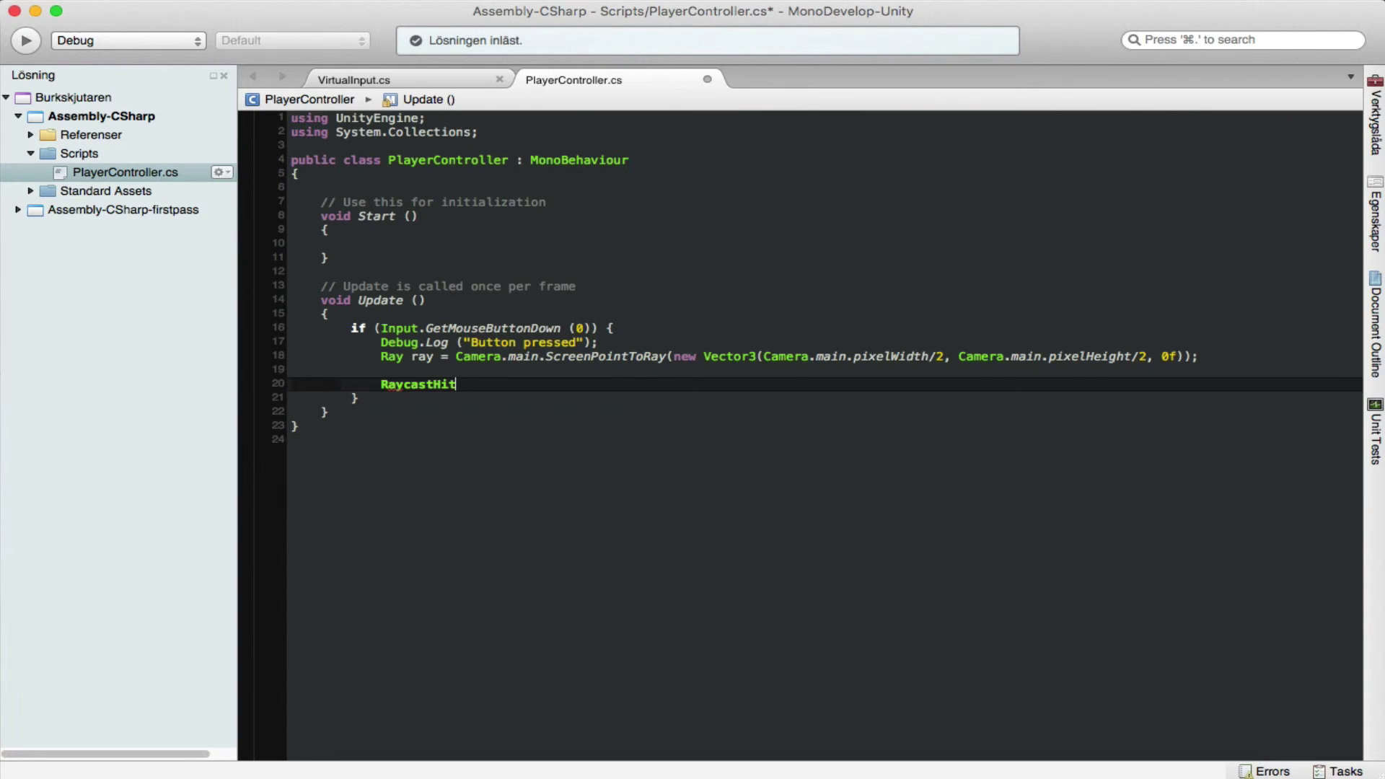
text( hit;)
key(Return)
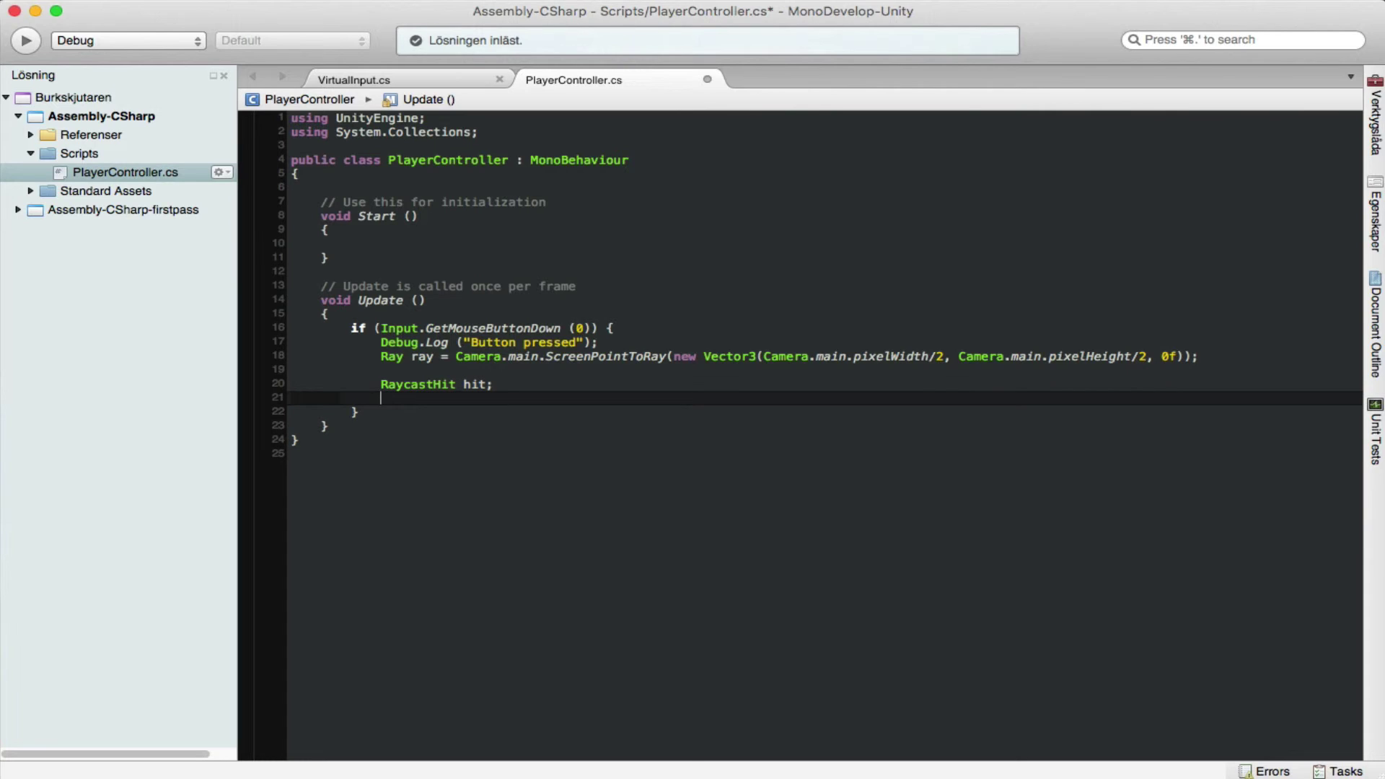
text(if())
Write Physics.Raycast(ray, out hit) as the if condition, using autocomplete for Physics and Raycast
key(Left)
text(ph)
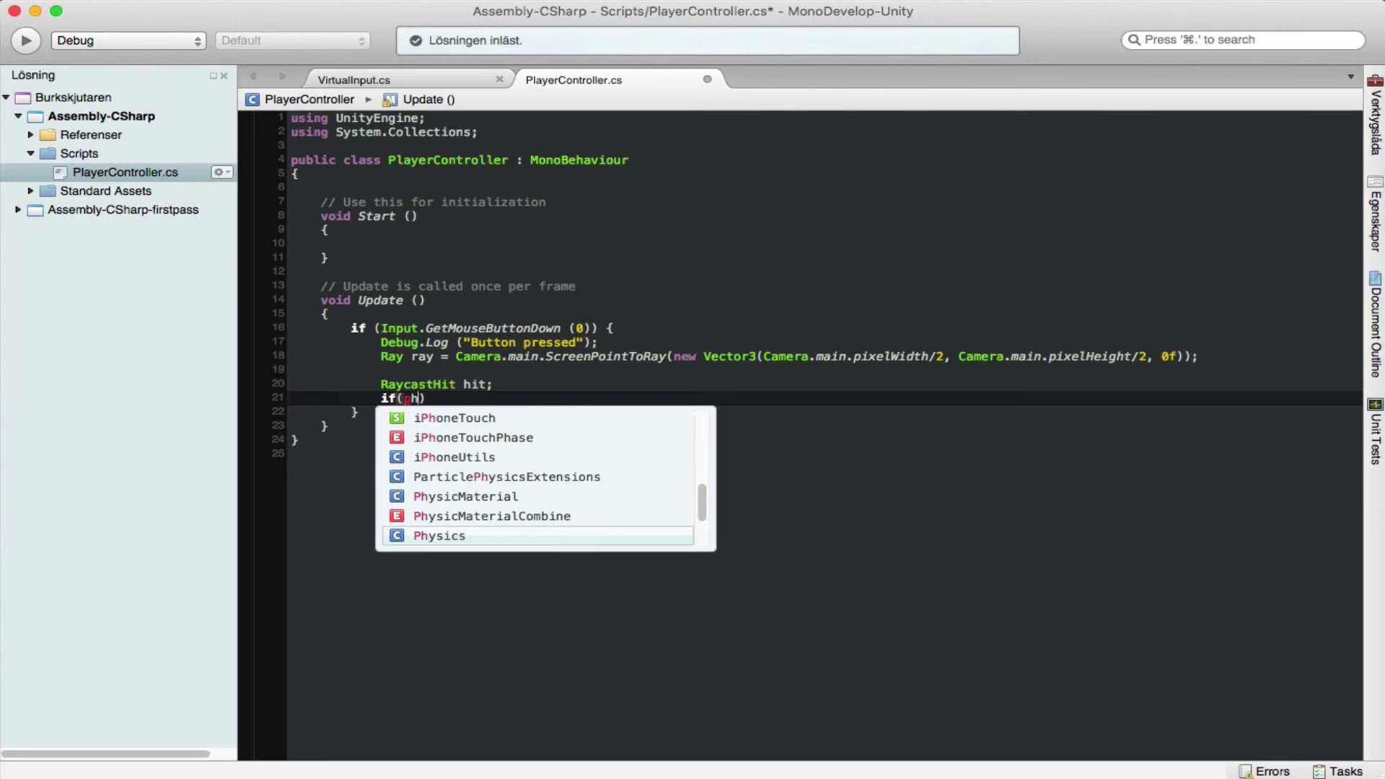
text(y)
key(Return)
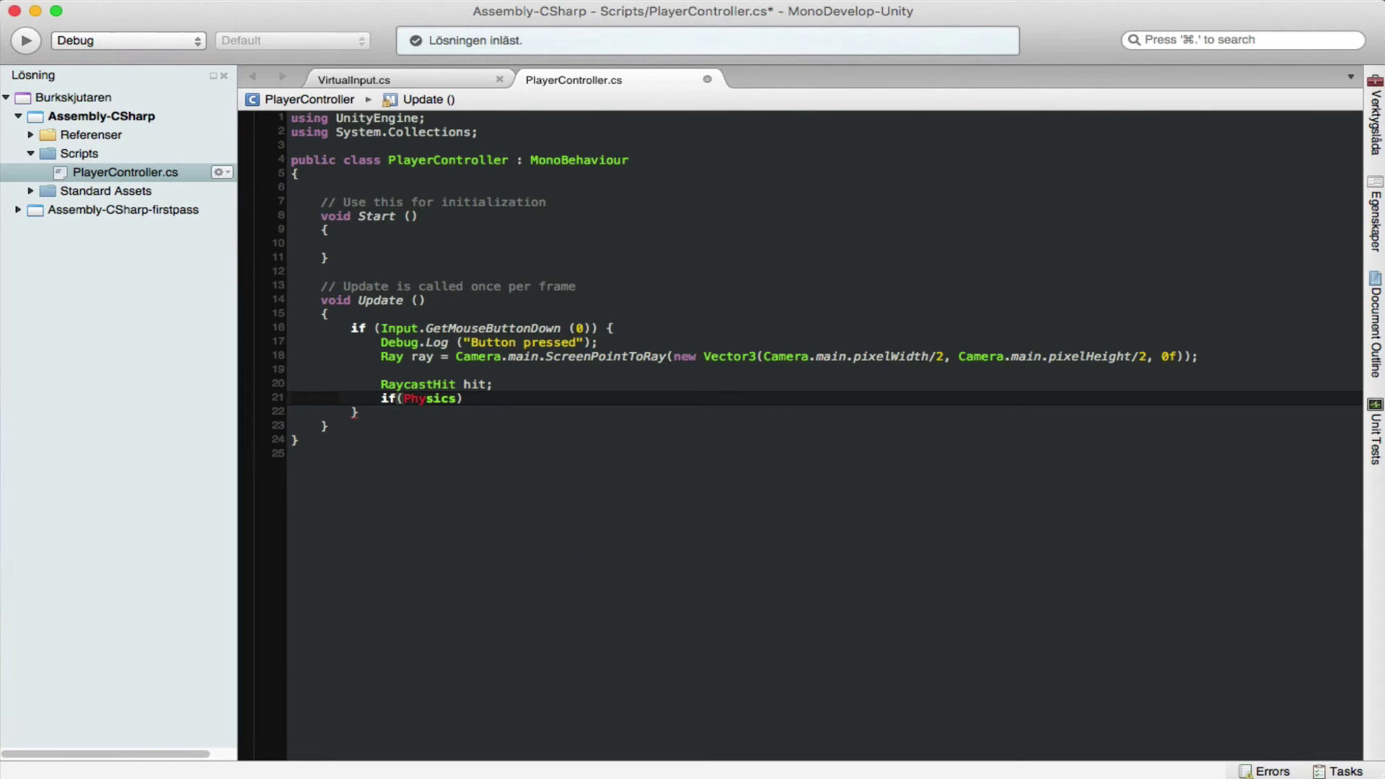
text(.ra)
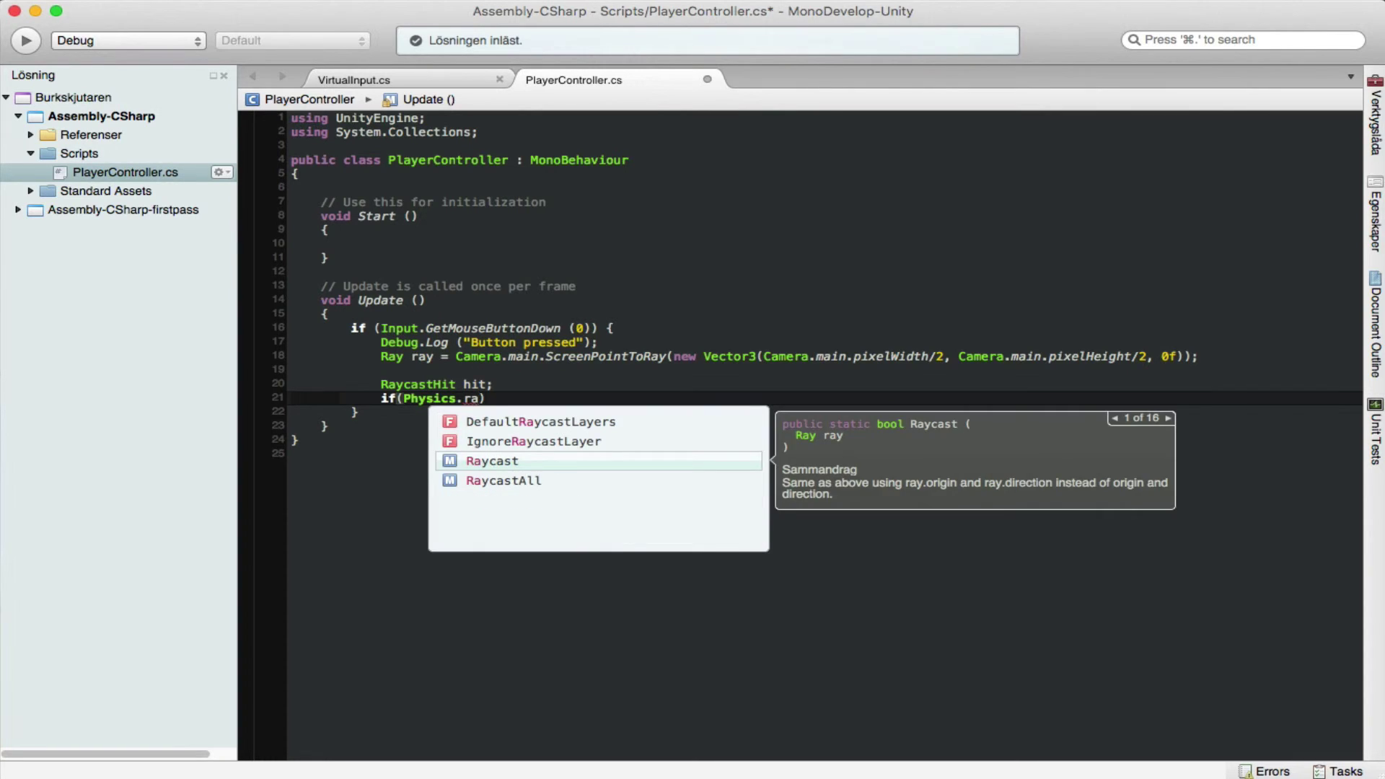
key(Return)
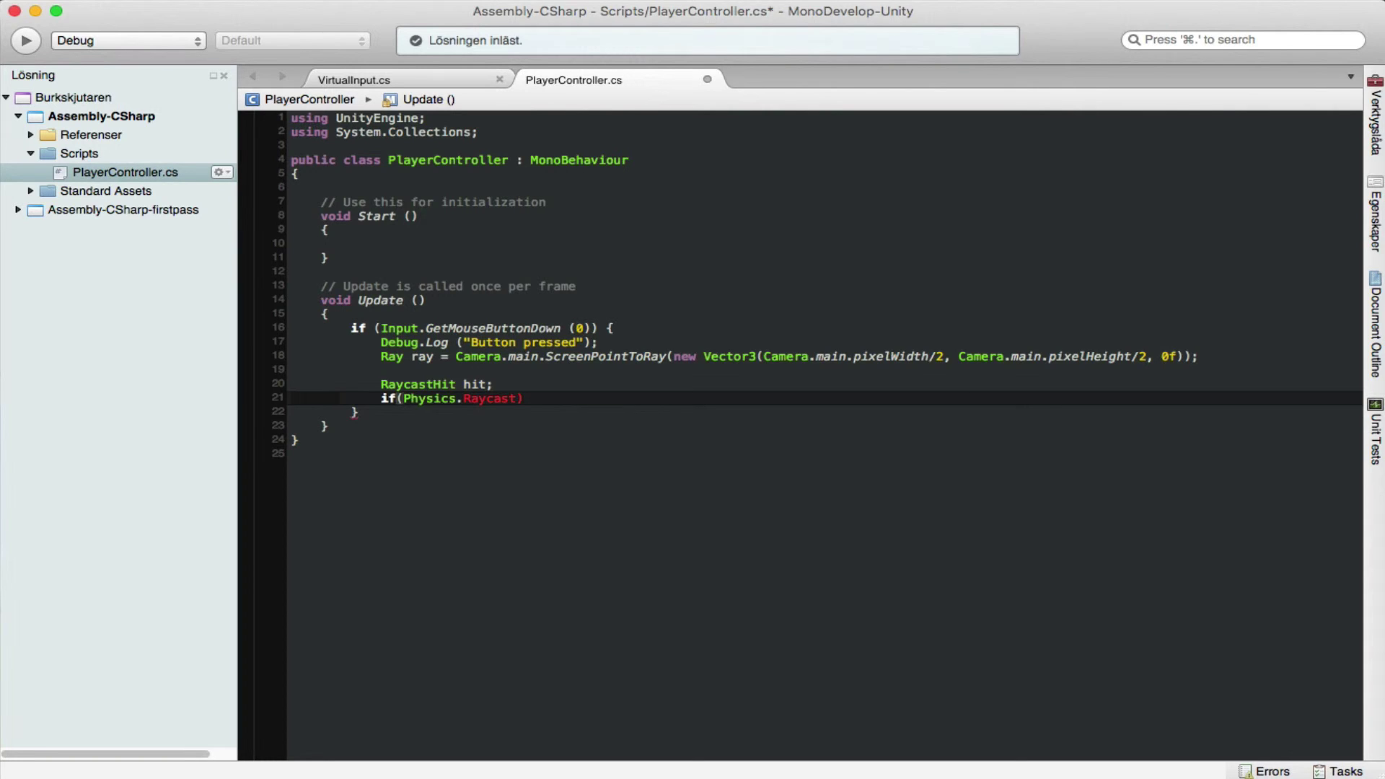
text(())
click(522, 398)
text(ray)
key(Escape)
text(, )
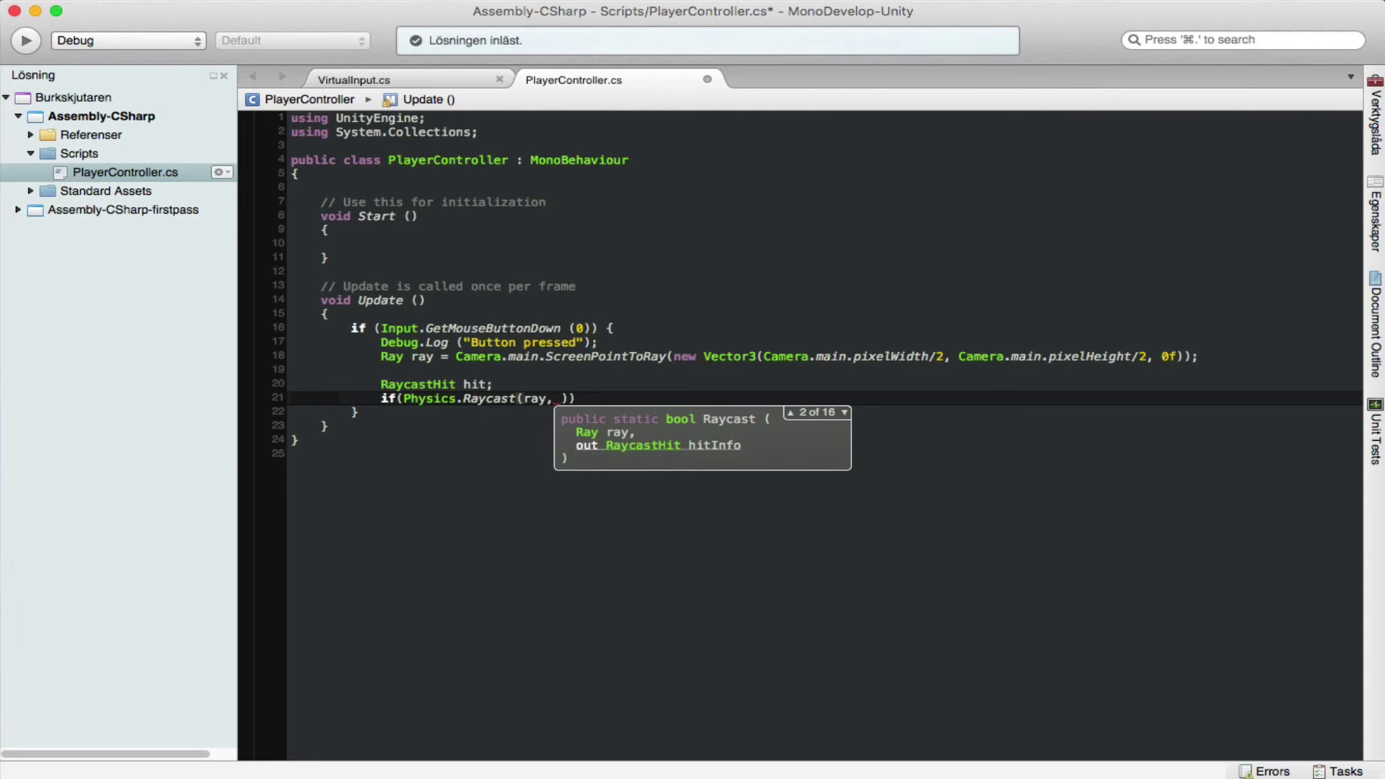
text(out )
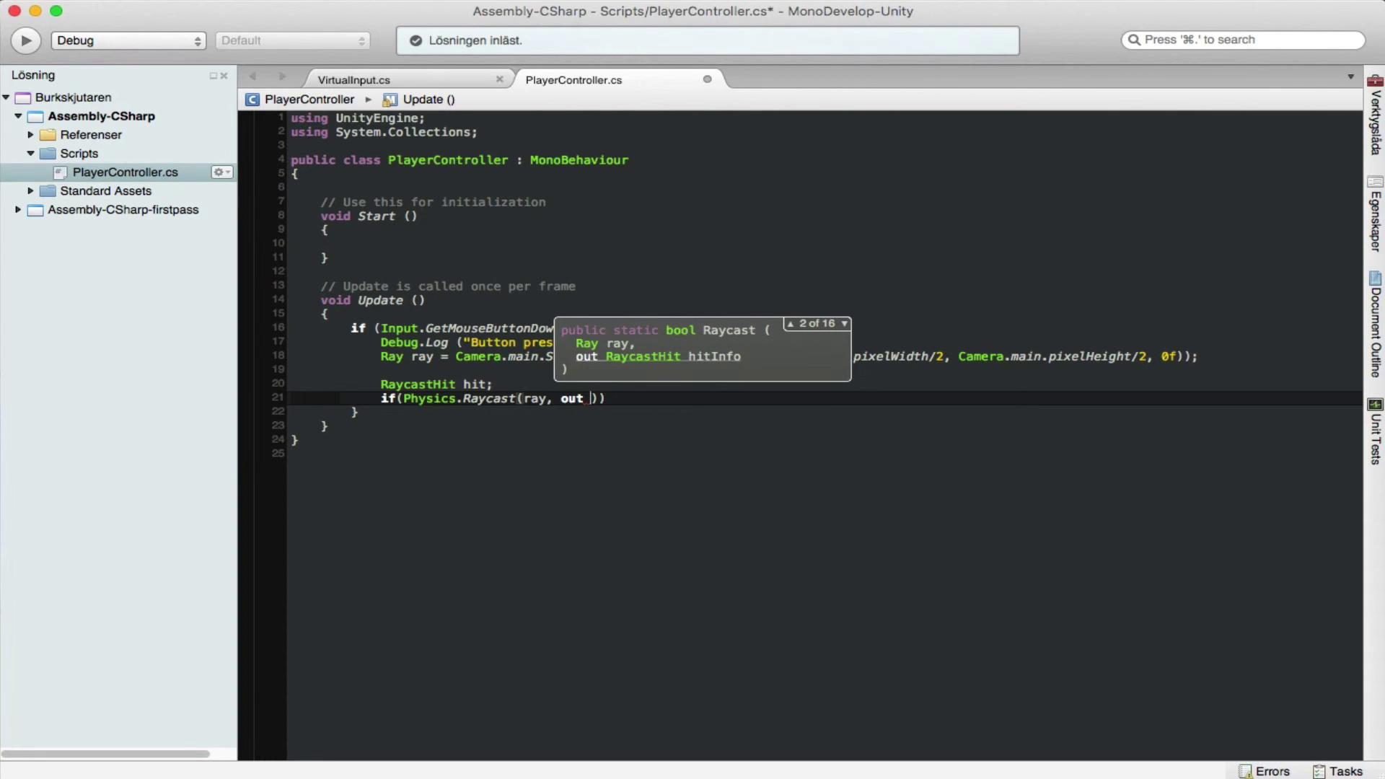
text(hit)
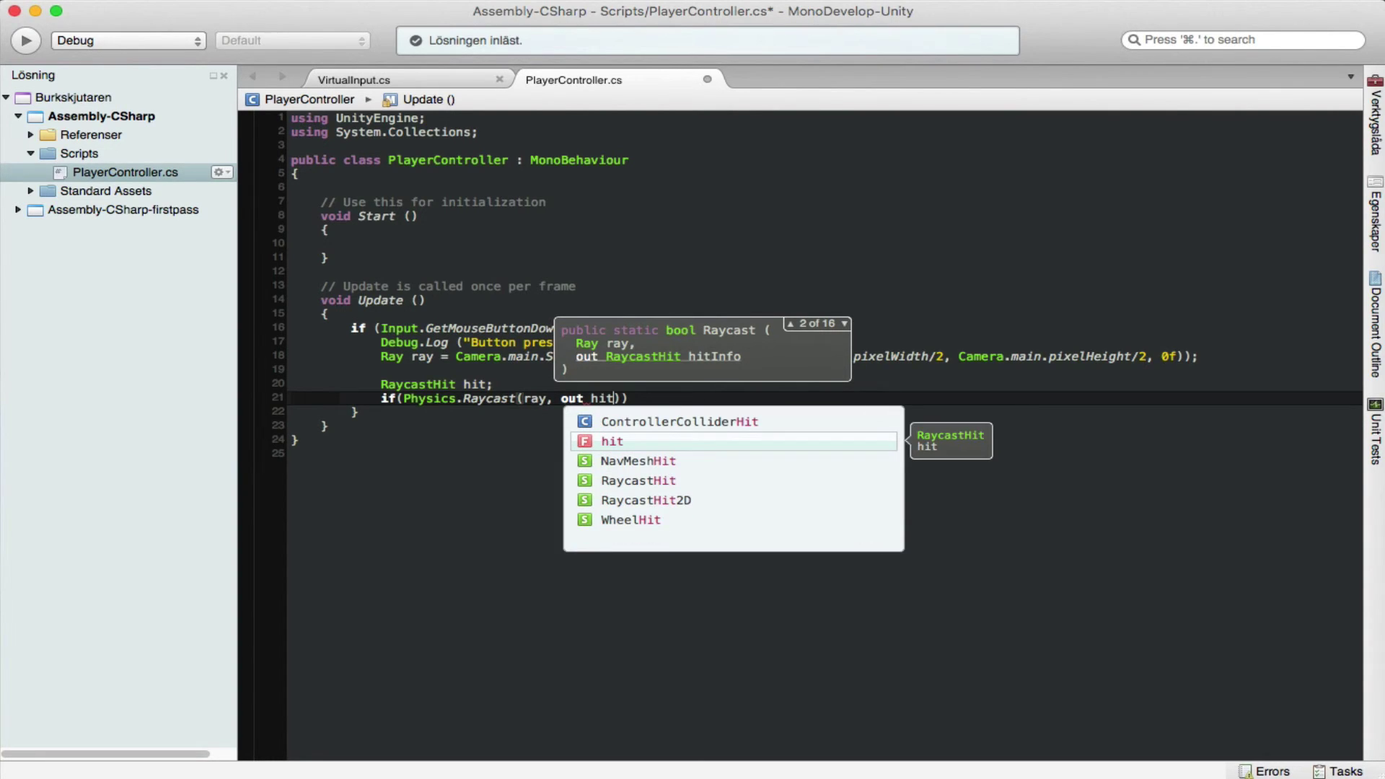
text()))
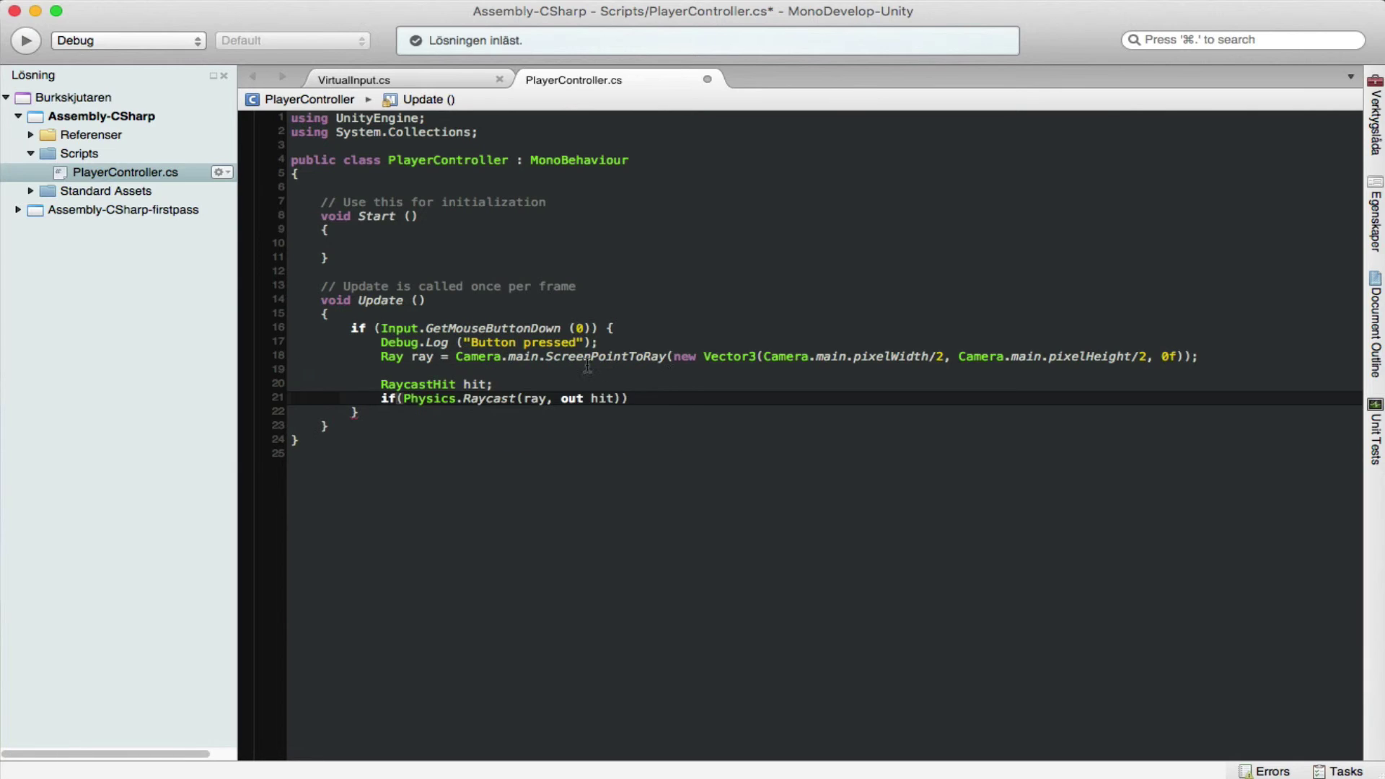
click(537, 359)
drag(537, 359, 1086, 356)
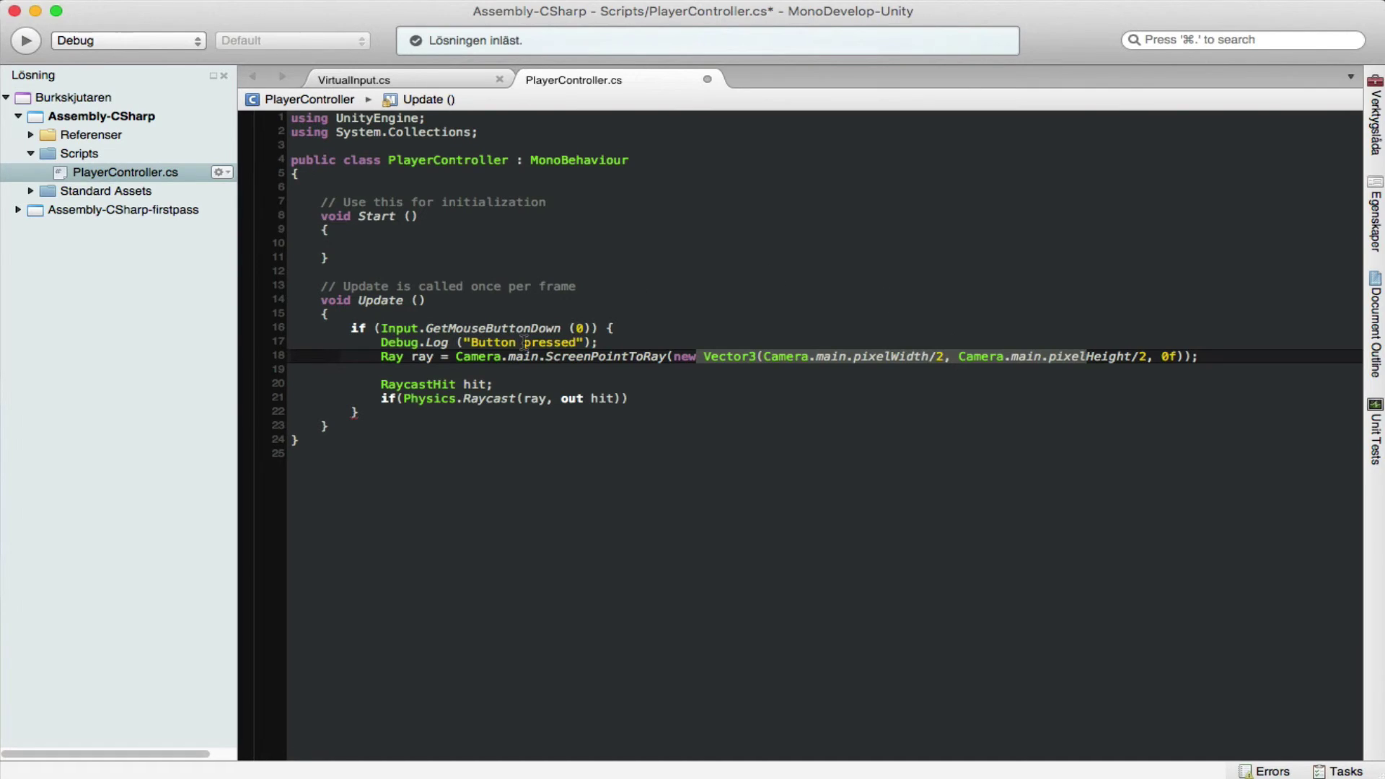
drag(433, 356, 378, 355)
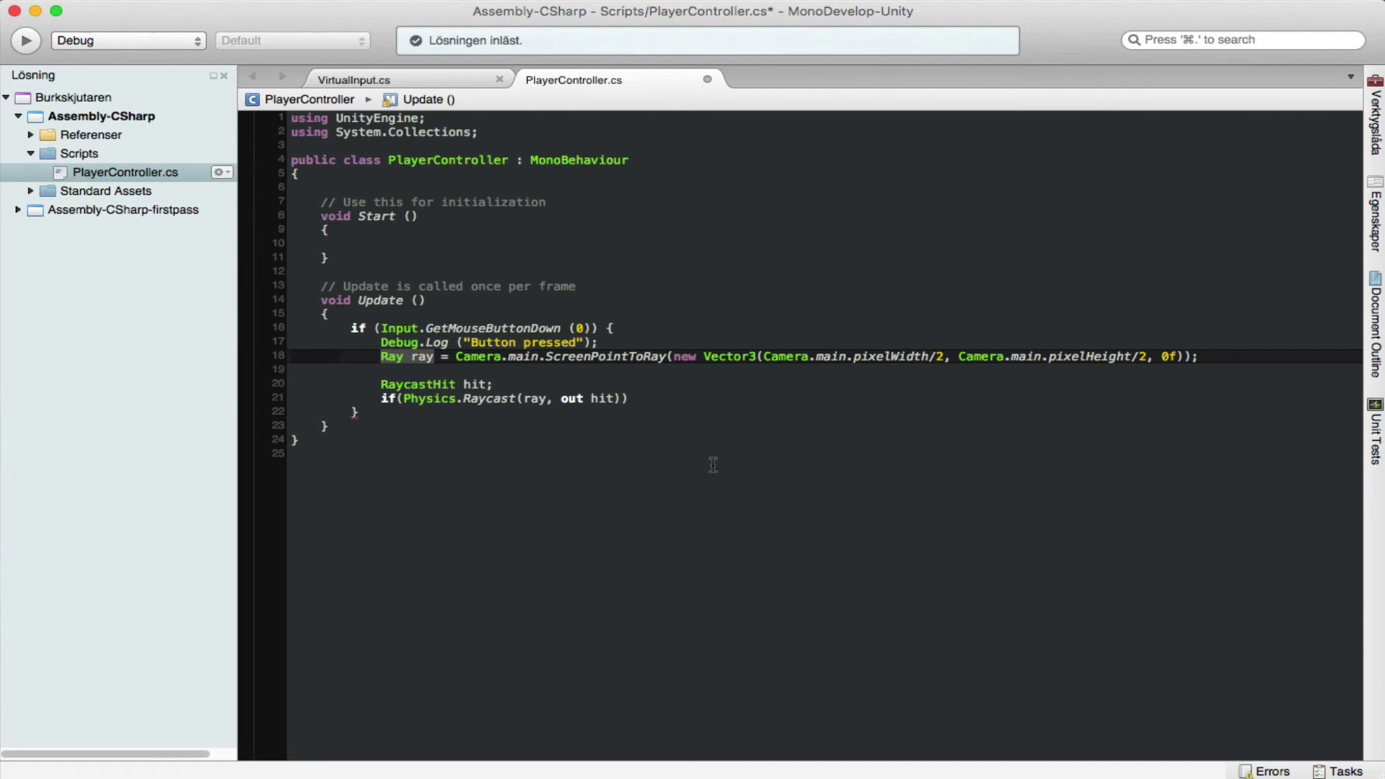
click(577, 398)
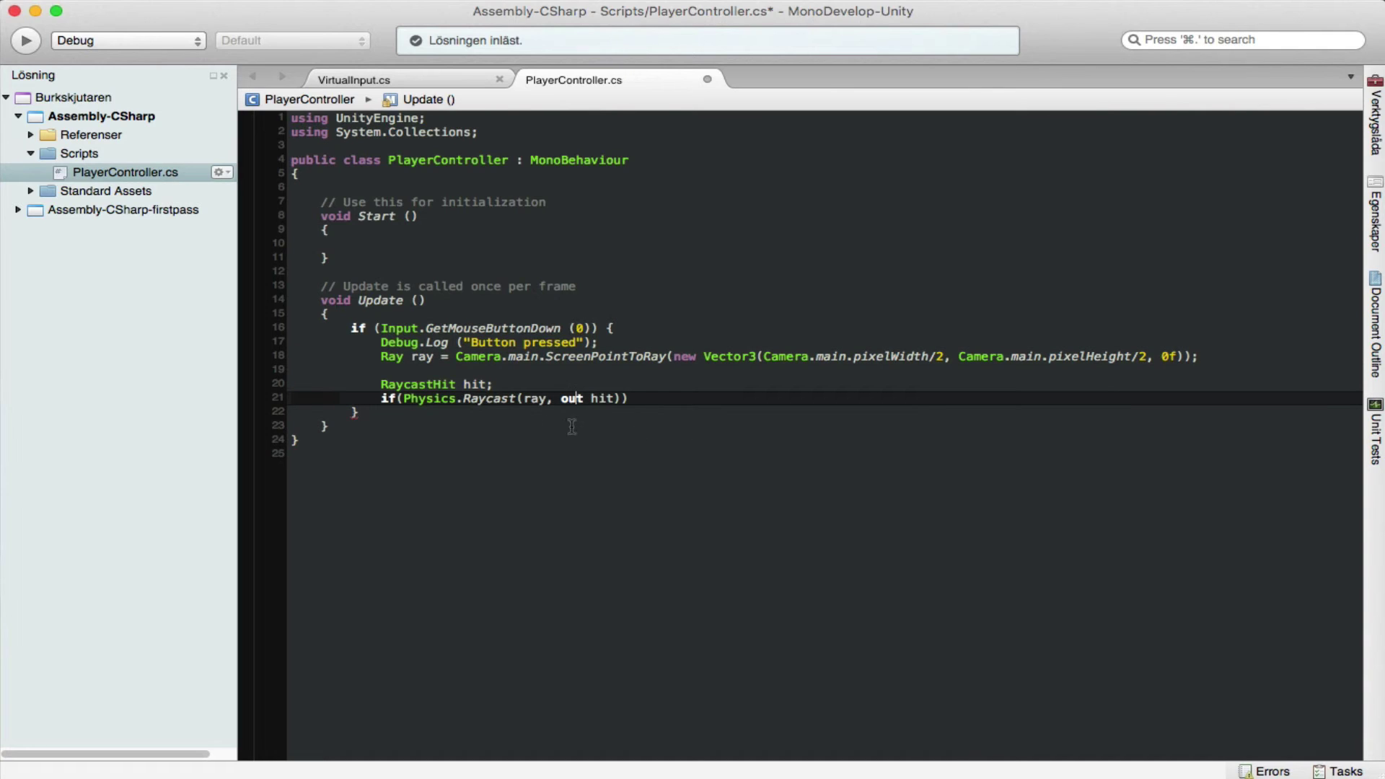
click(480, 398)
drag(562, 398, 617, 397)
text())
Open a body block under the if statement and start a Debug.Log call
click(666, 398)
text({)
key(Return)
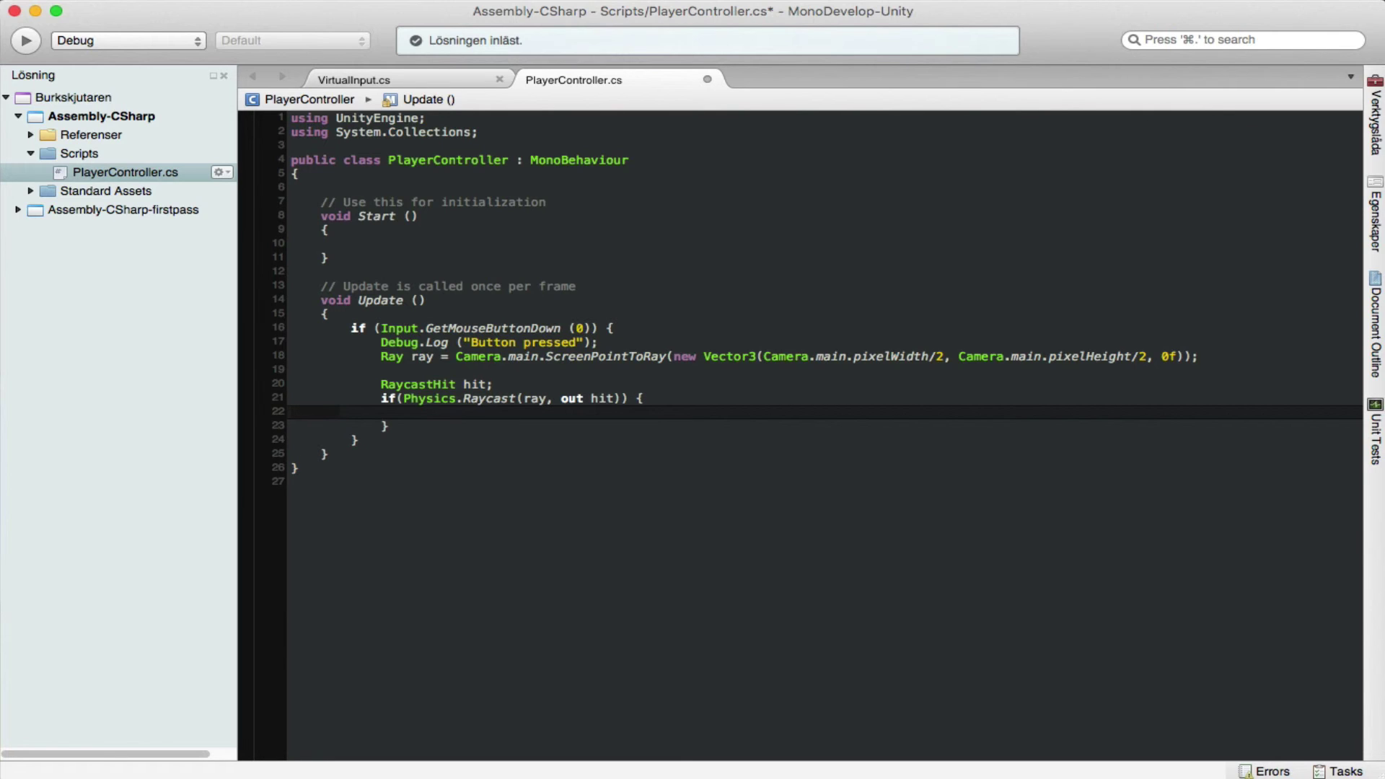
text(Debug)
text(.Log)
key(Escape)
Complete the log as Debug.Log("Hit: " + hit.collider.name) and save PlayerController.cs
text((")
text(Hit)
text(: ")
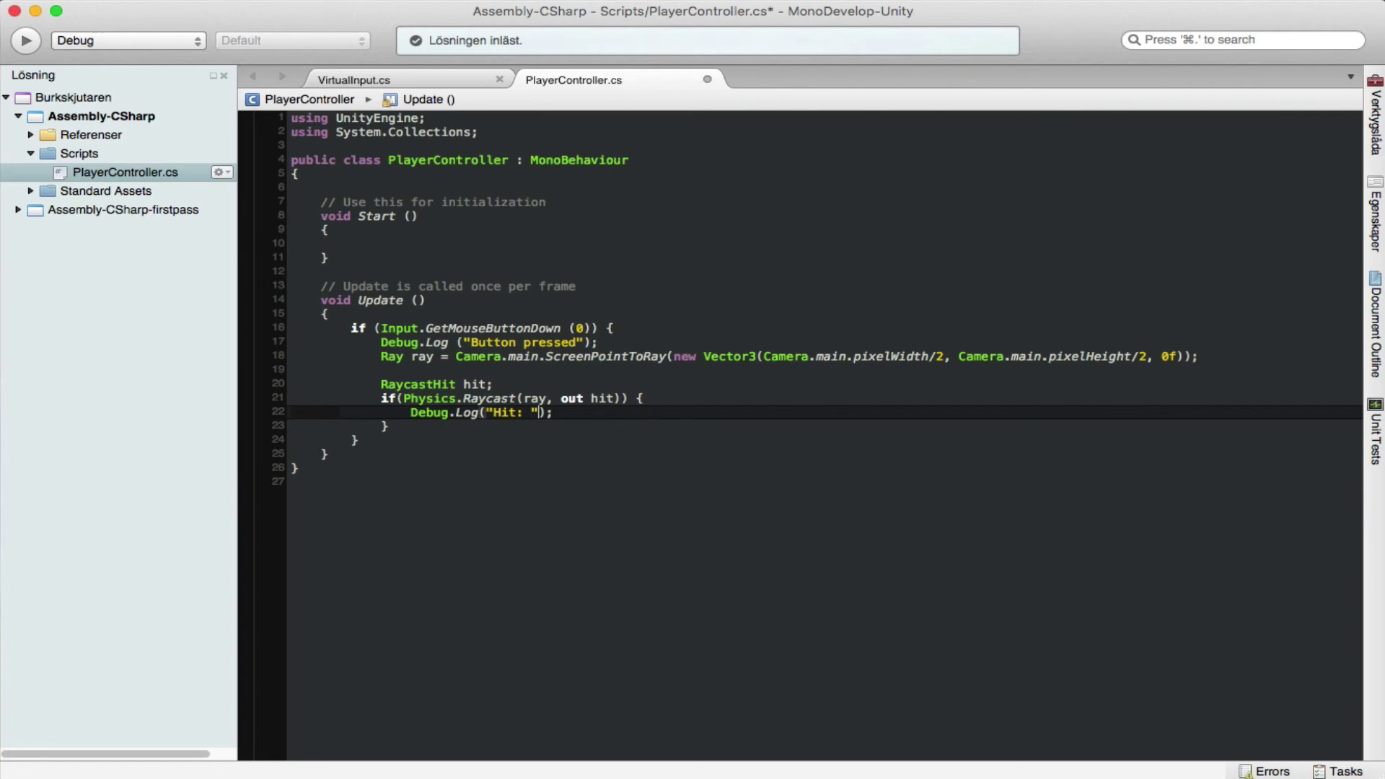
text( + )
text(hit)
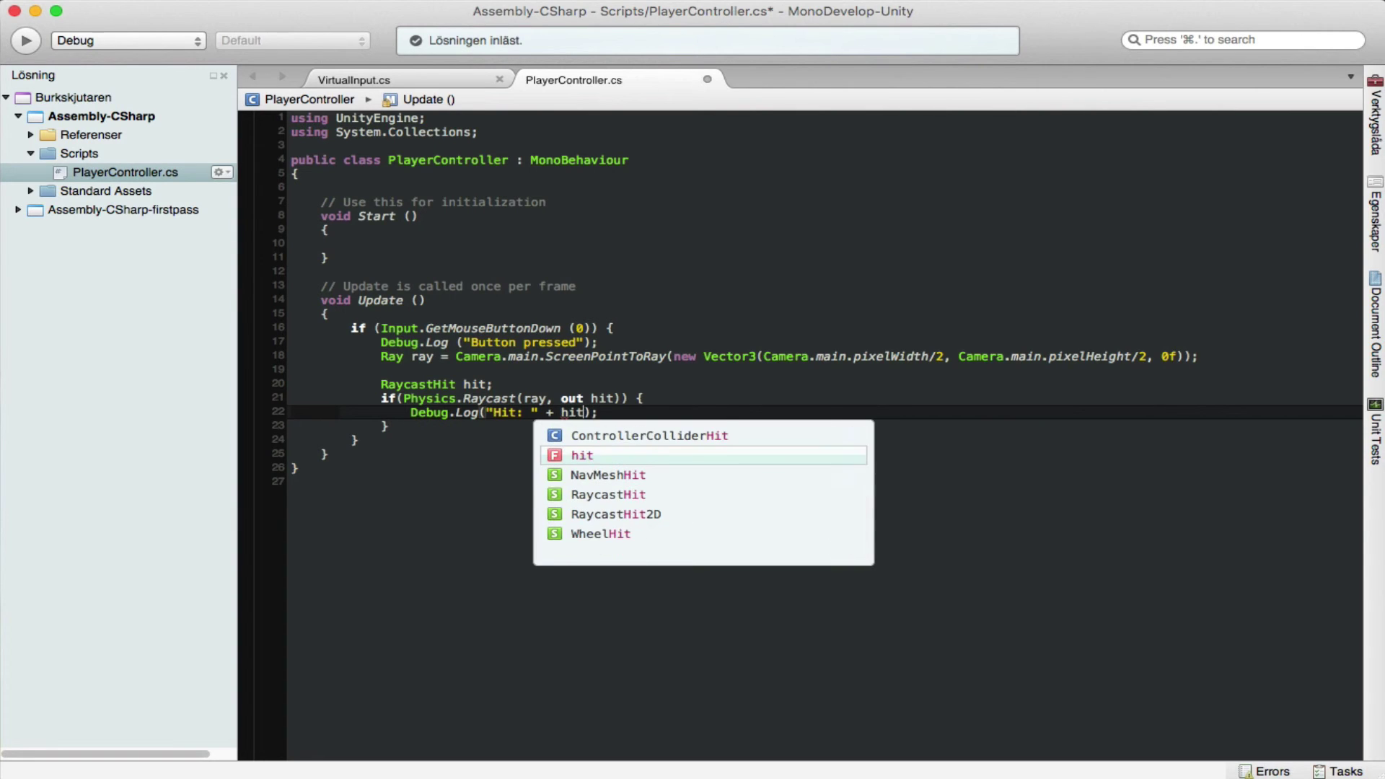
key(Return)
text(.c)
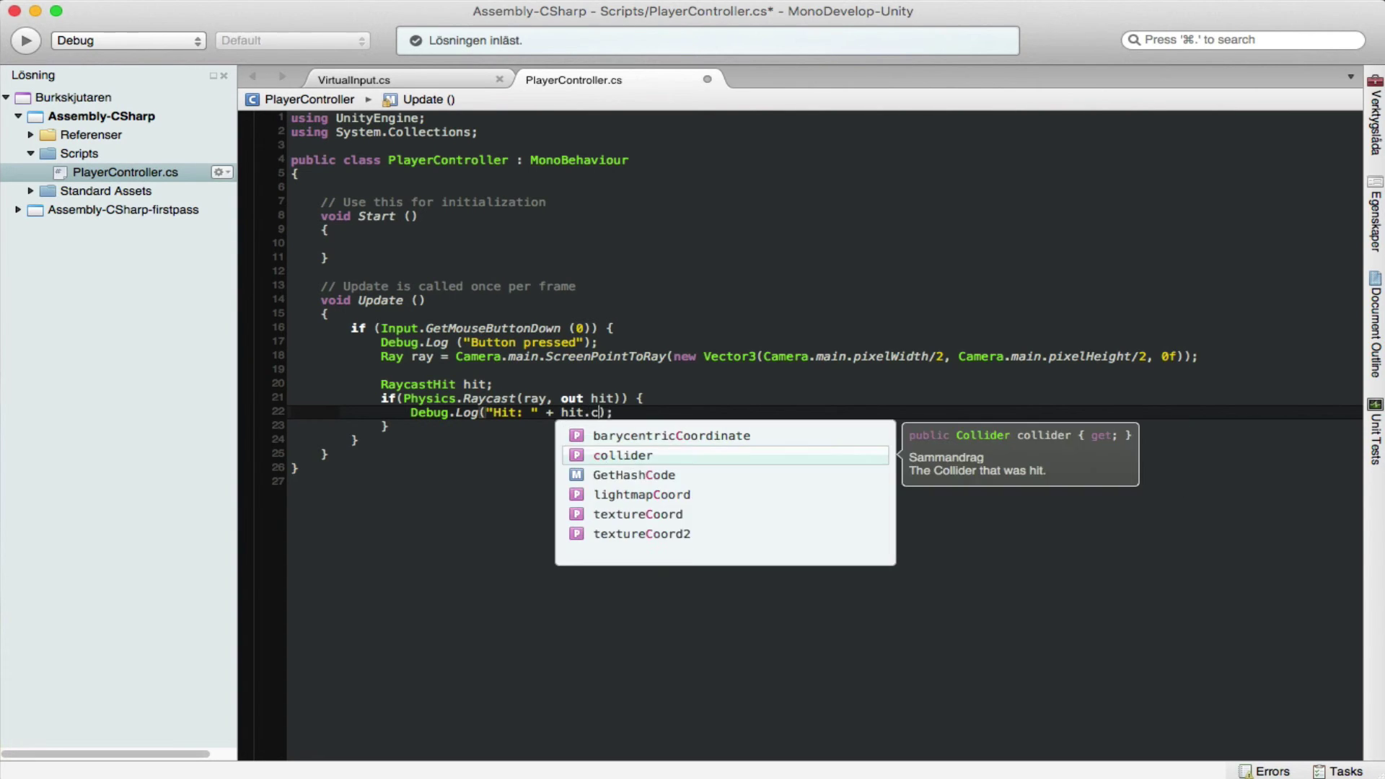
text(o)
key(Return)
text(.)
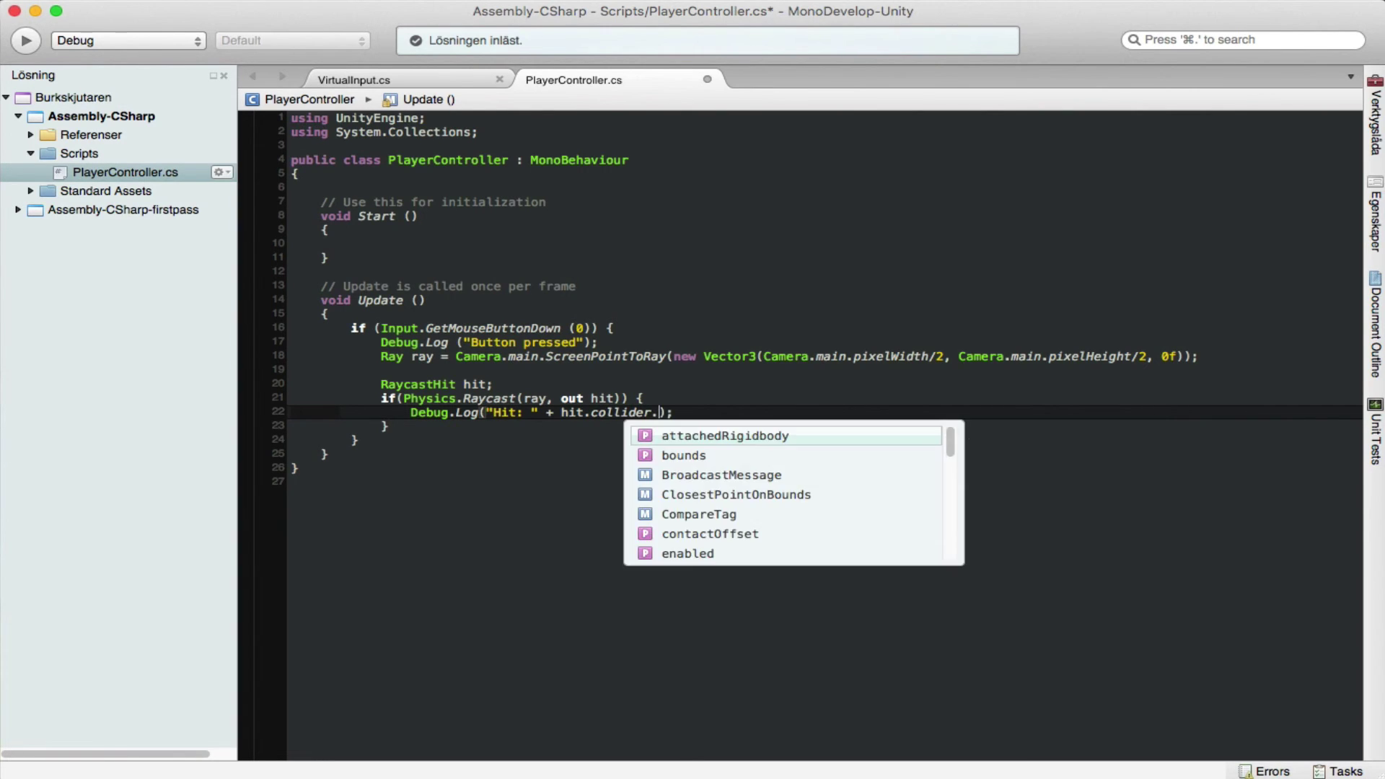
text(na)
key(Return)
key(Right)
key(super+s)
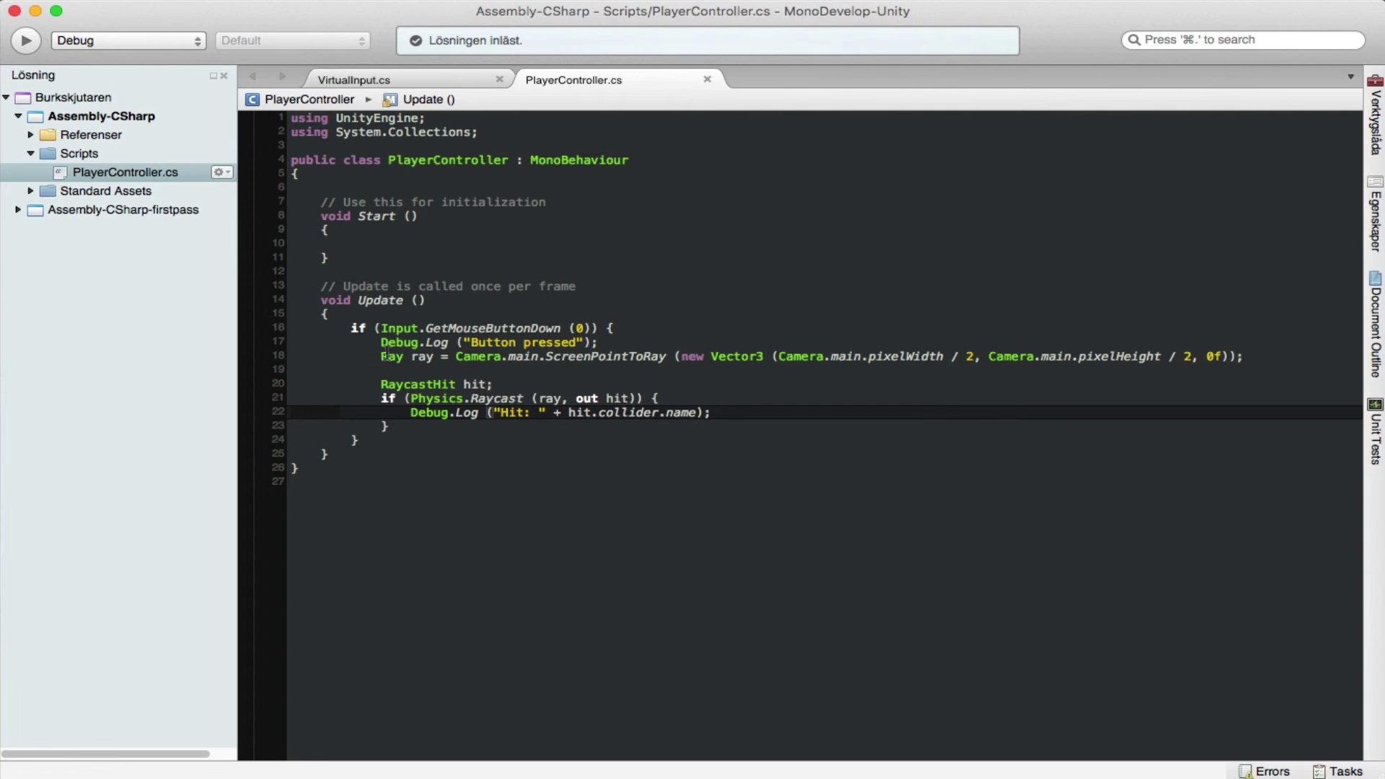
Highlight the GetMouseButtonDown check, the ray creation and the Physics.Raycast call to explain them
drag(369, 358, 665, 356)
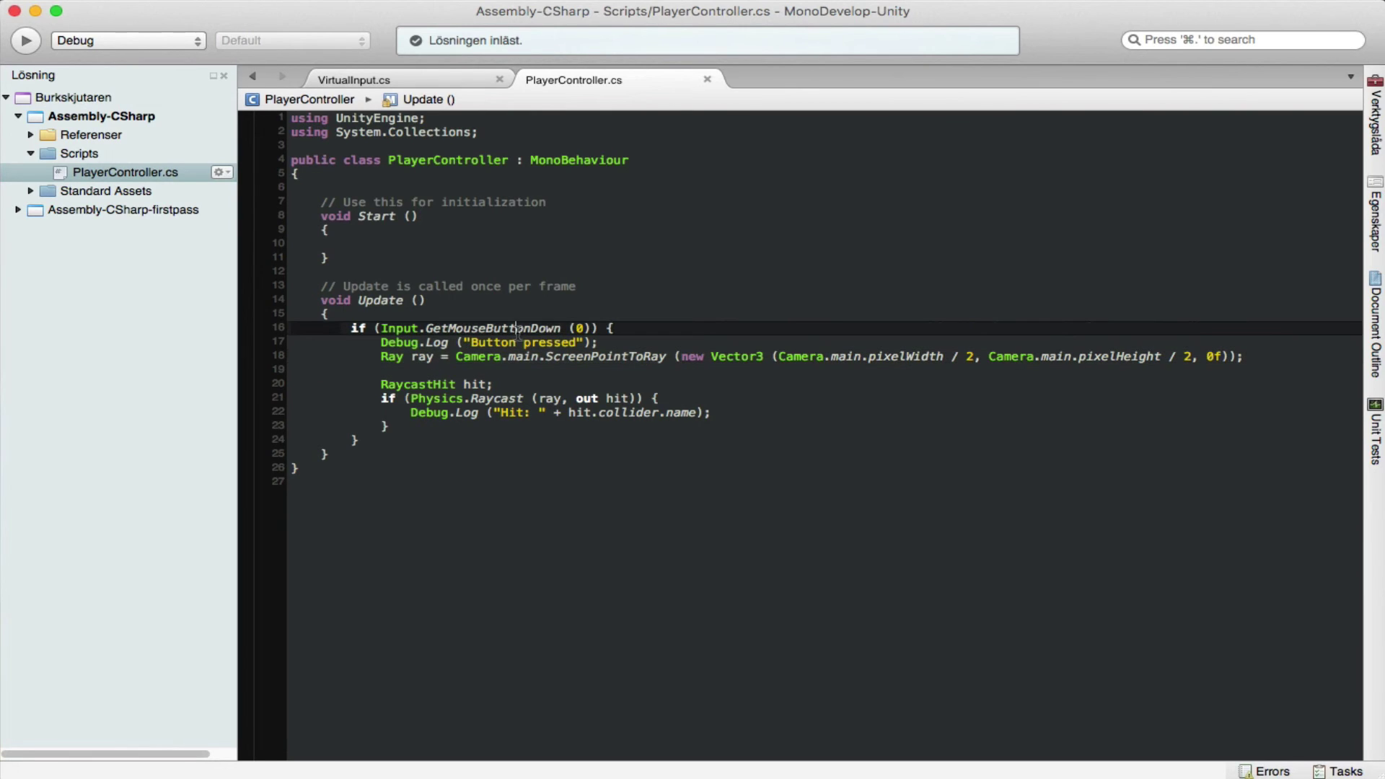
drag(514, 330, 581, 328)
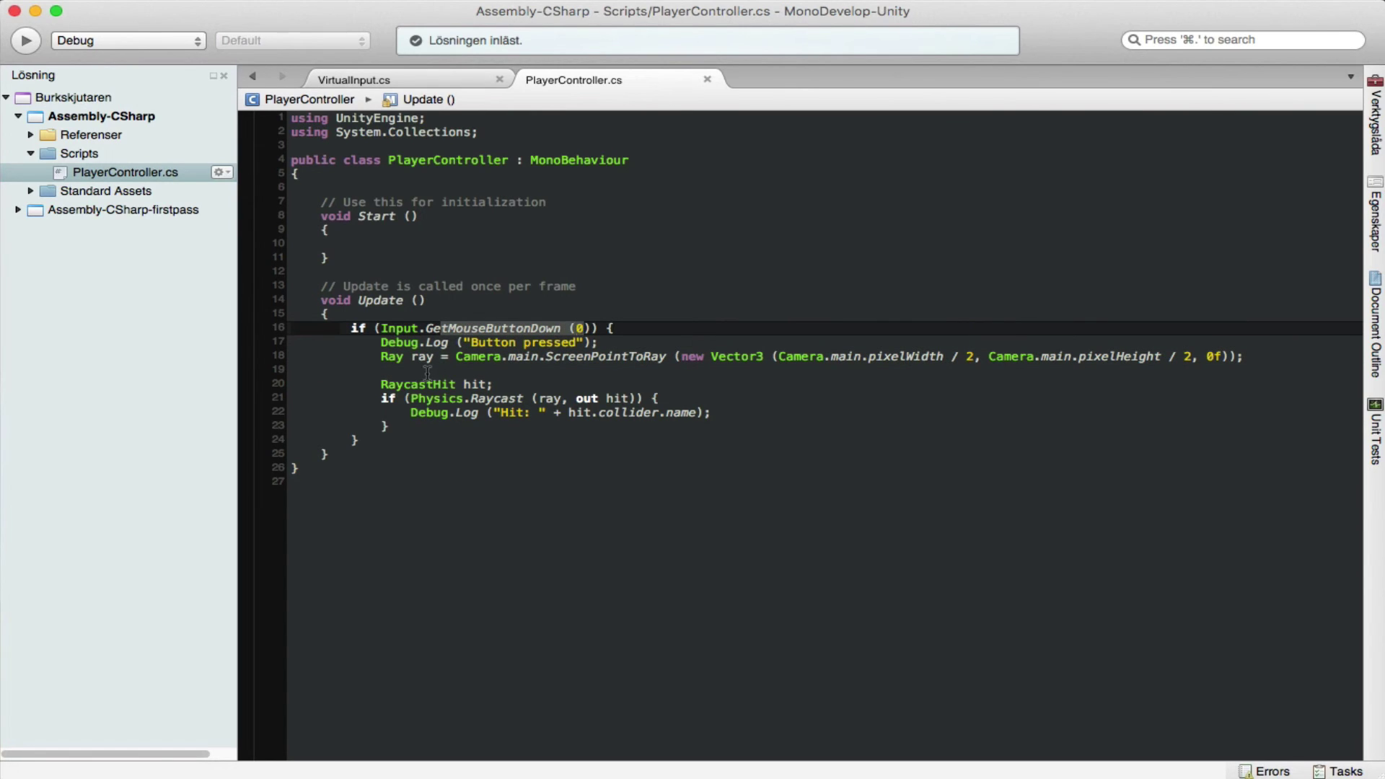
drag(404, 356, 881, 356)
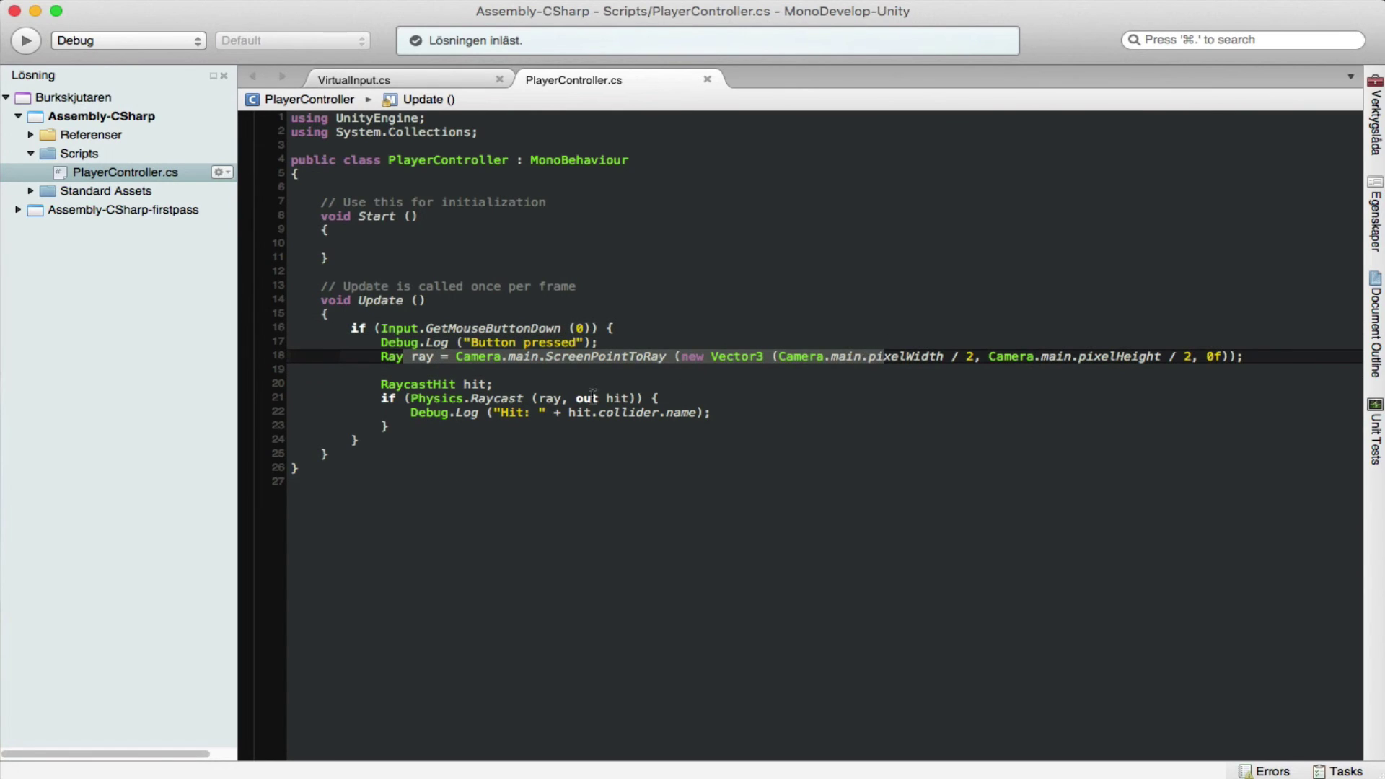
drag(463, 399, 555, 399)
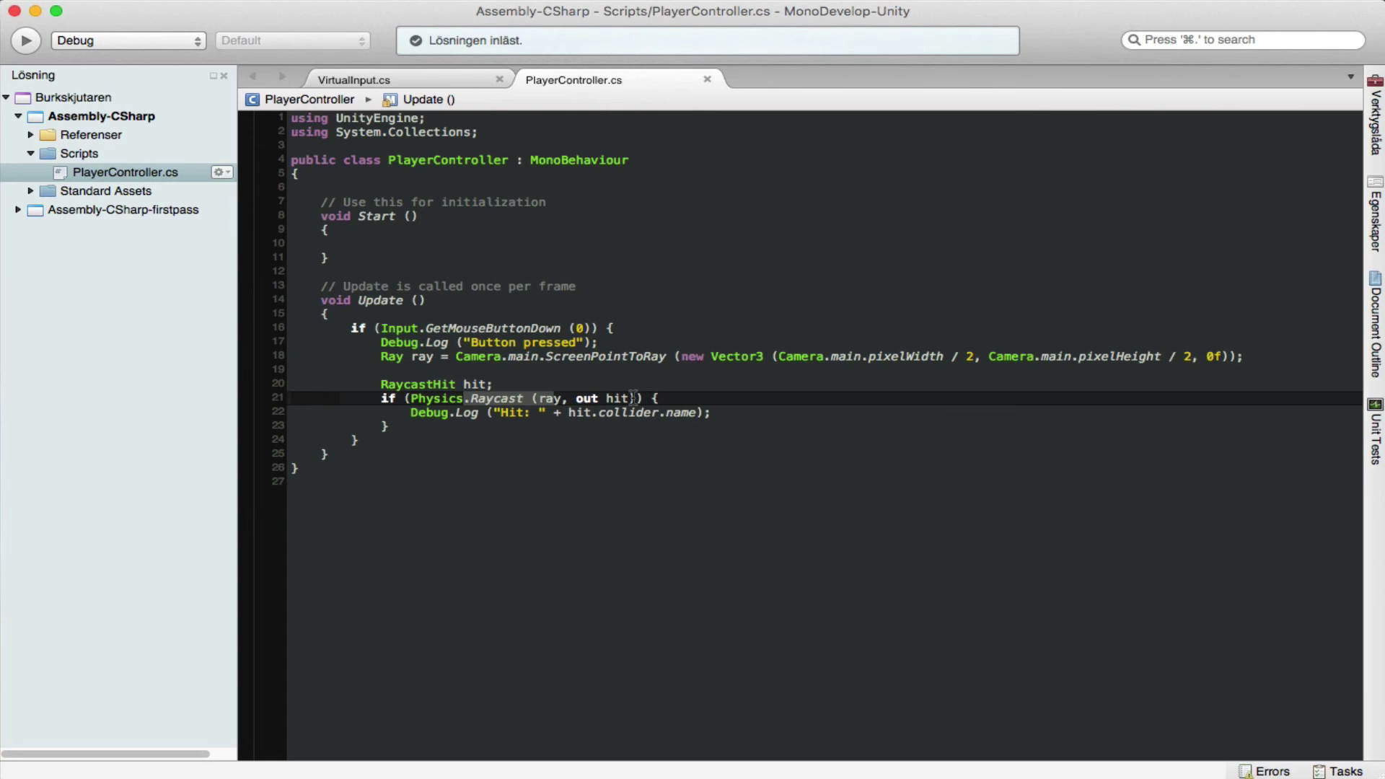
Add the missing closing parenthesis after hit on line 21 and return to Unity
click(632, 398)
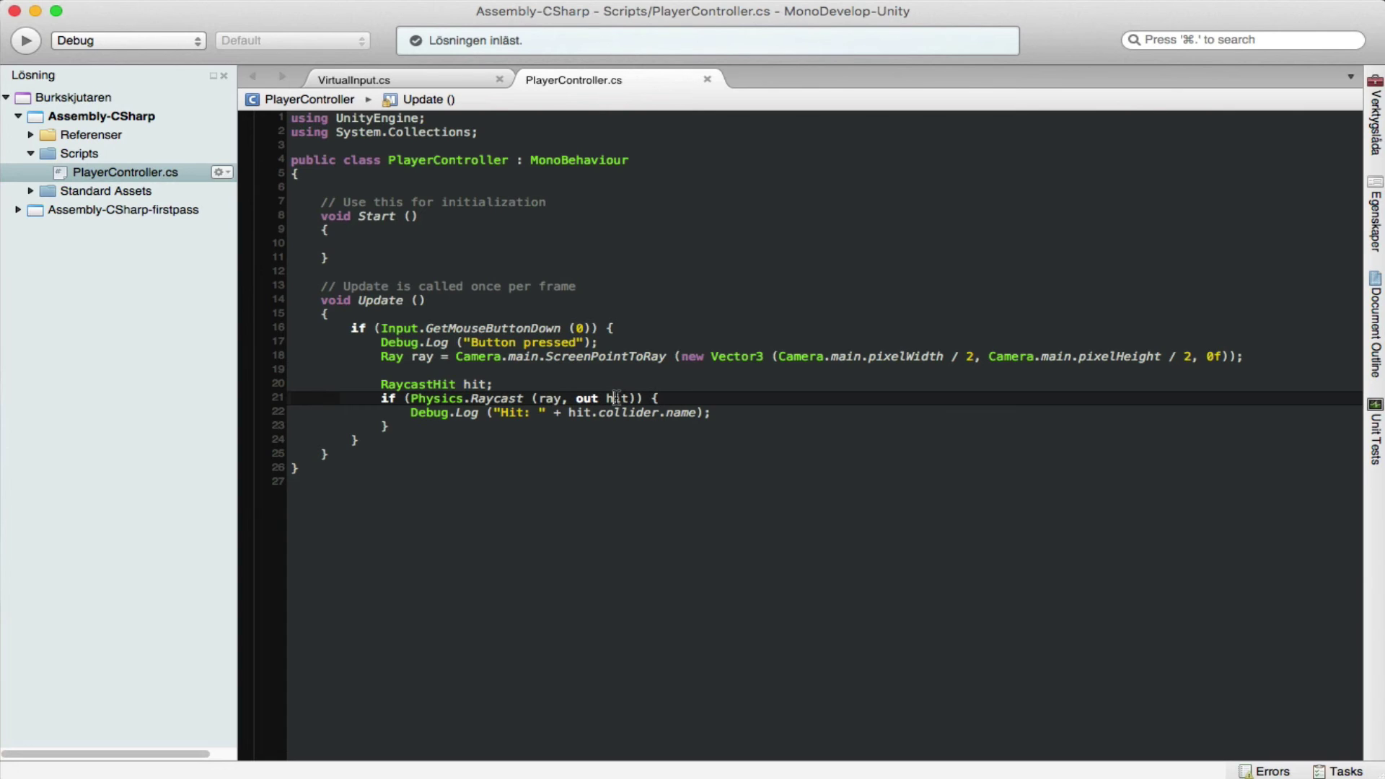
text())
click(745, 409)
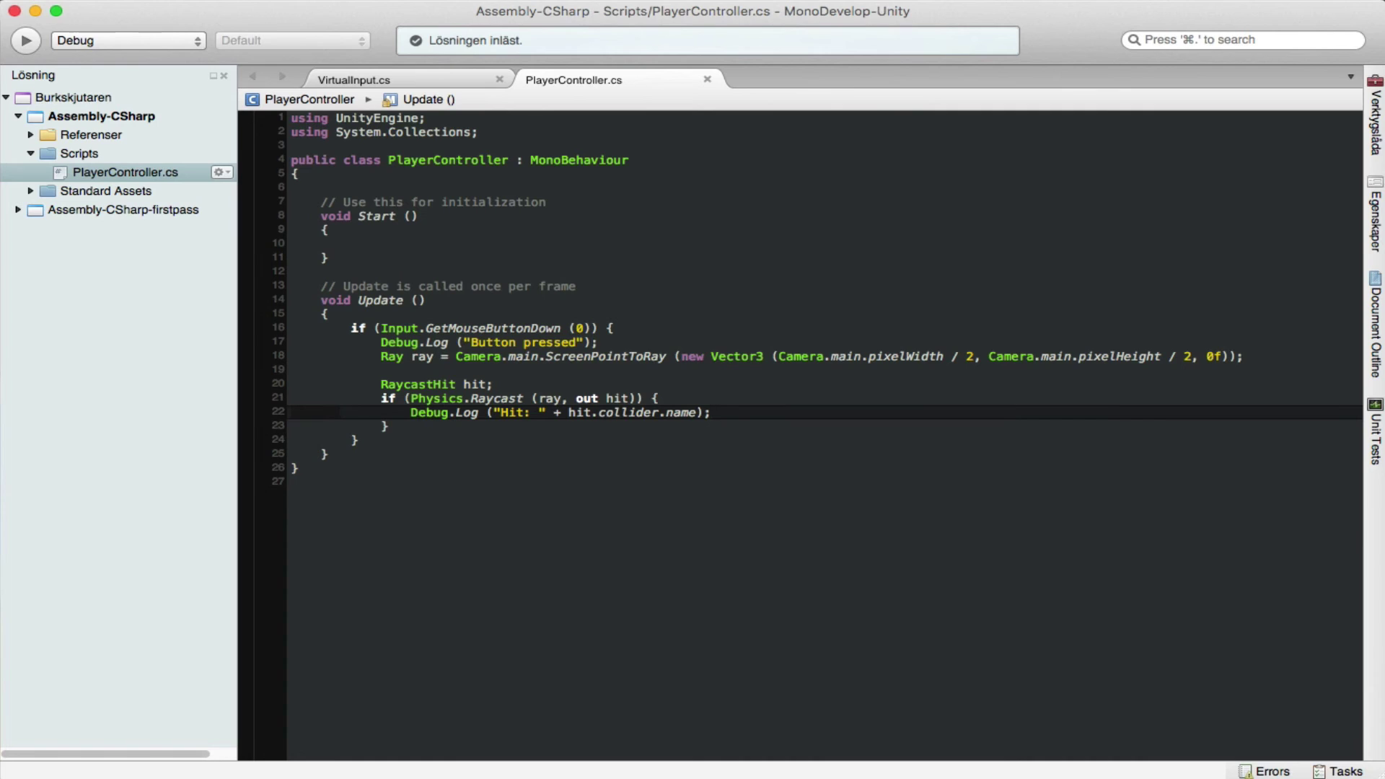
key(super+Tab)
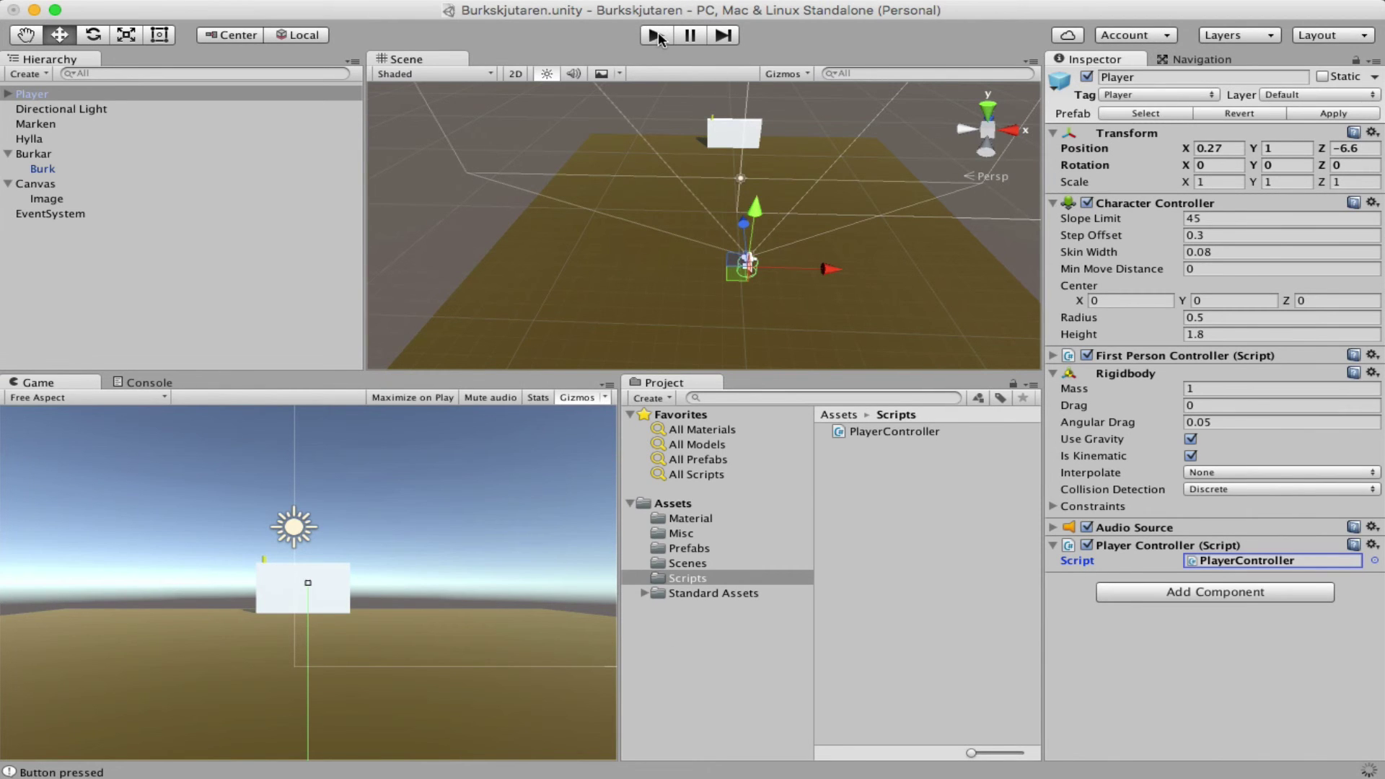
Restart play mode with the Player object deselected
click(656, 36)
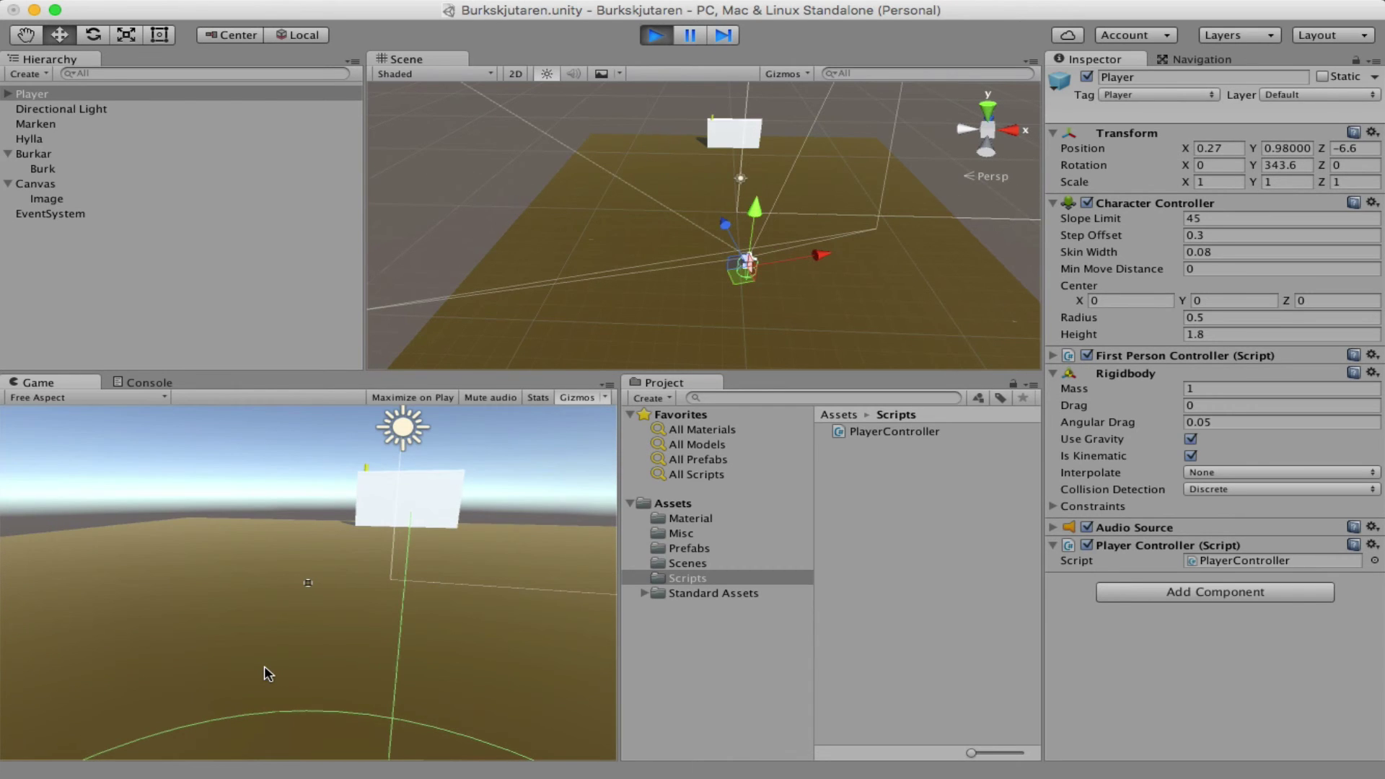
key(super+p)
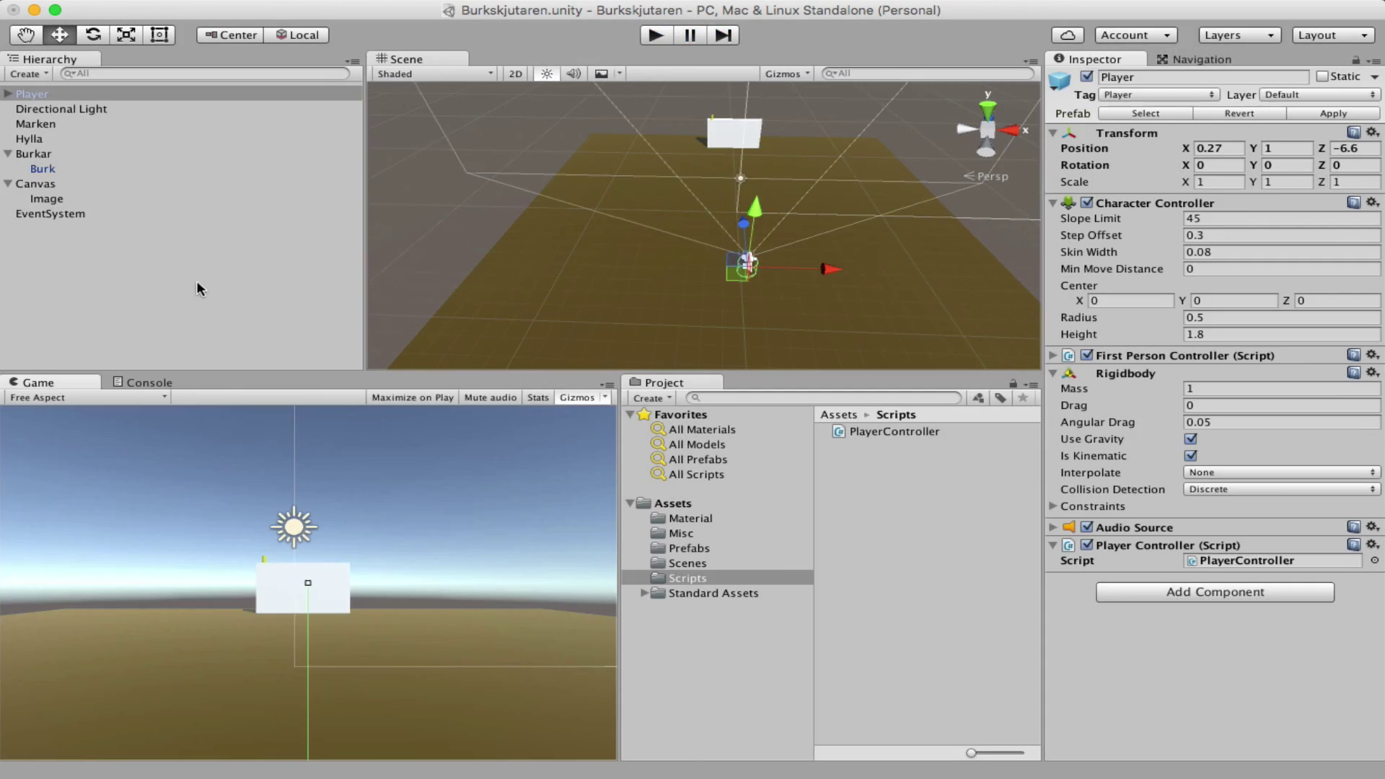
click(149, 301)
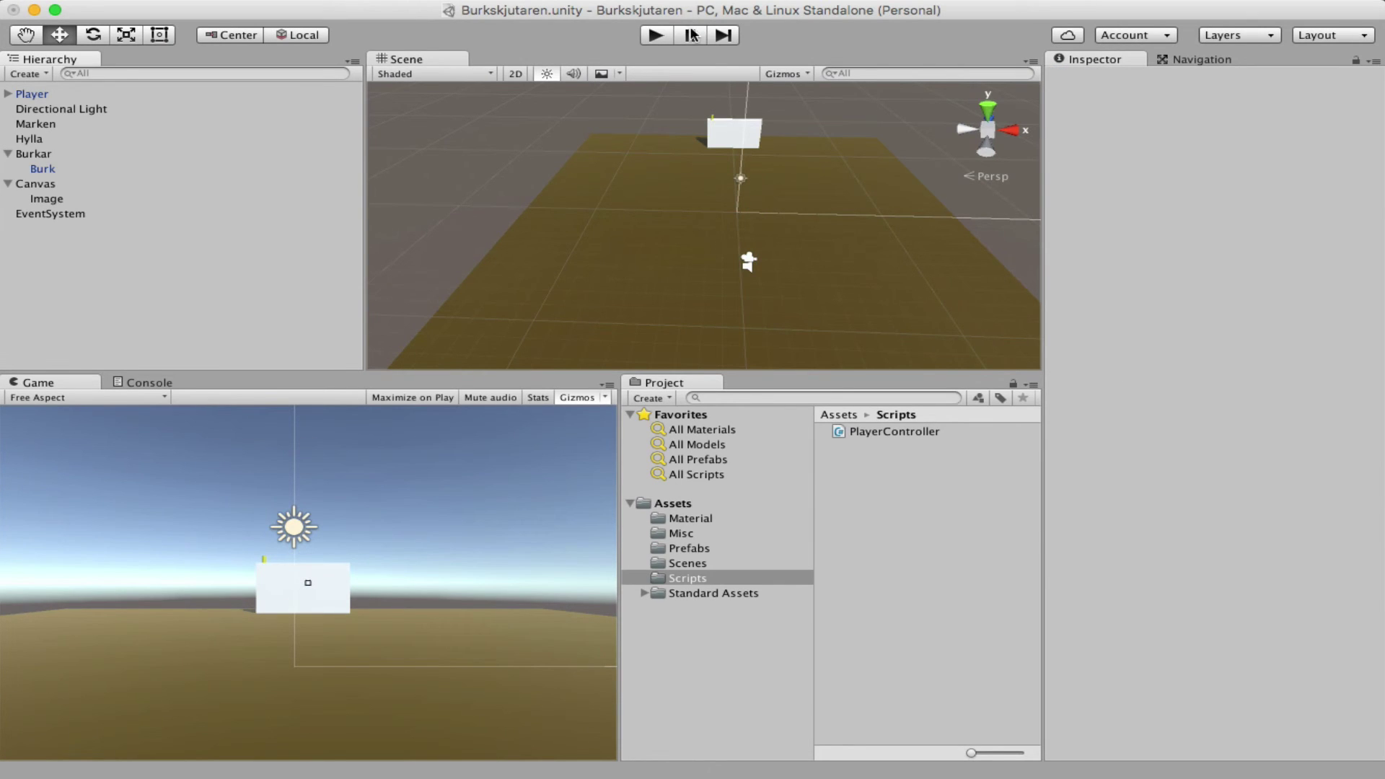
click(655, 35)
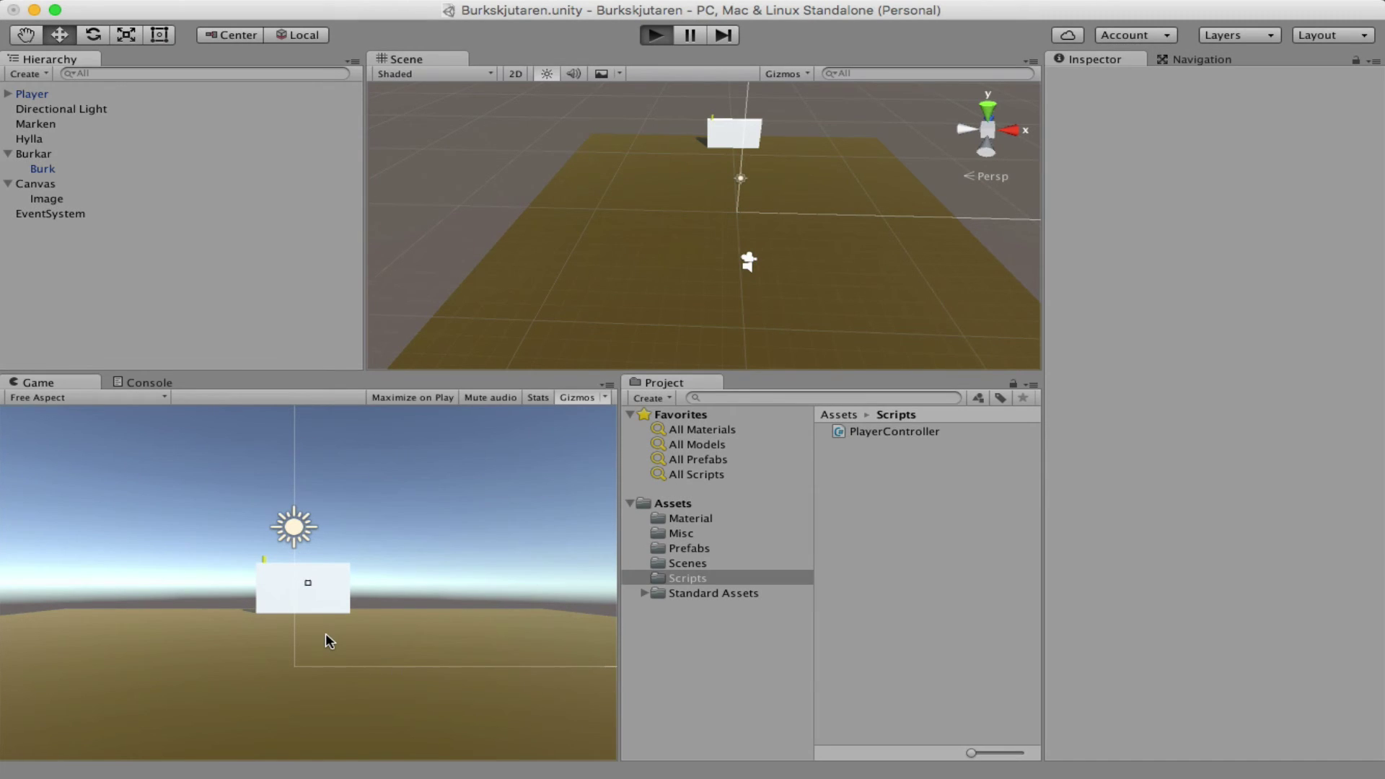
Click the ground and the yellow can, logging Hit: Marken and Hit: Burk, then stop playing
mouse_move(326, 635)
mouse_down()
mouse_move(242, 656)
mouse_move(145, 729)
mouse_move(37, 761)
mouse_move(407, 596)
mouse_move(82, 770)
mouse_move(432, 616)
mouse_move(422, 611)
mouse_up()
click(310, 644)
key(w)
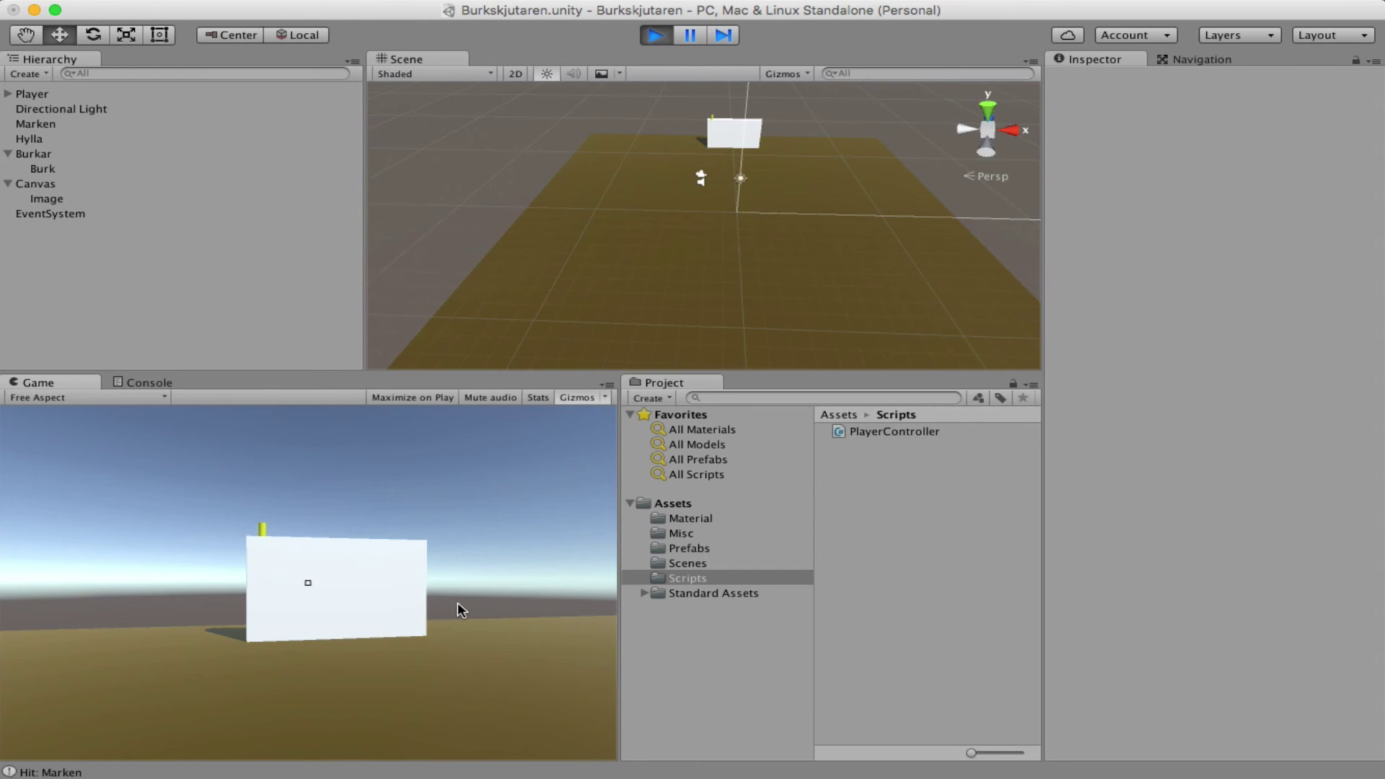
key(d)
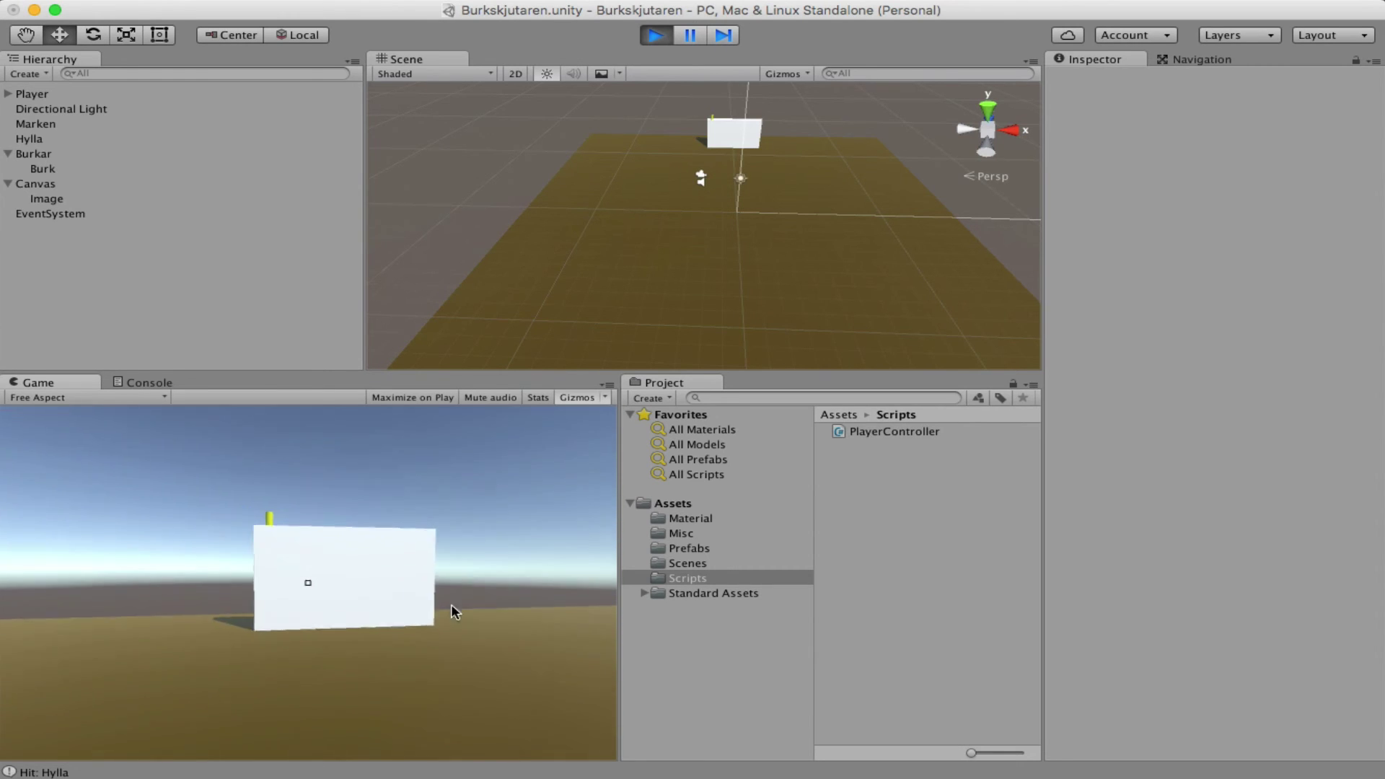
key(w)
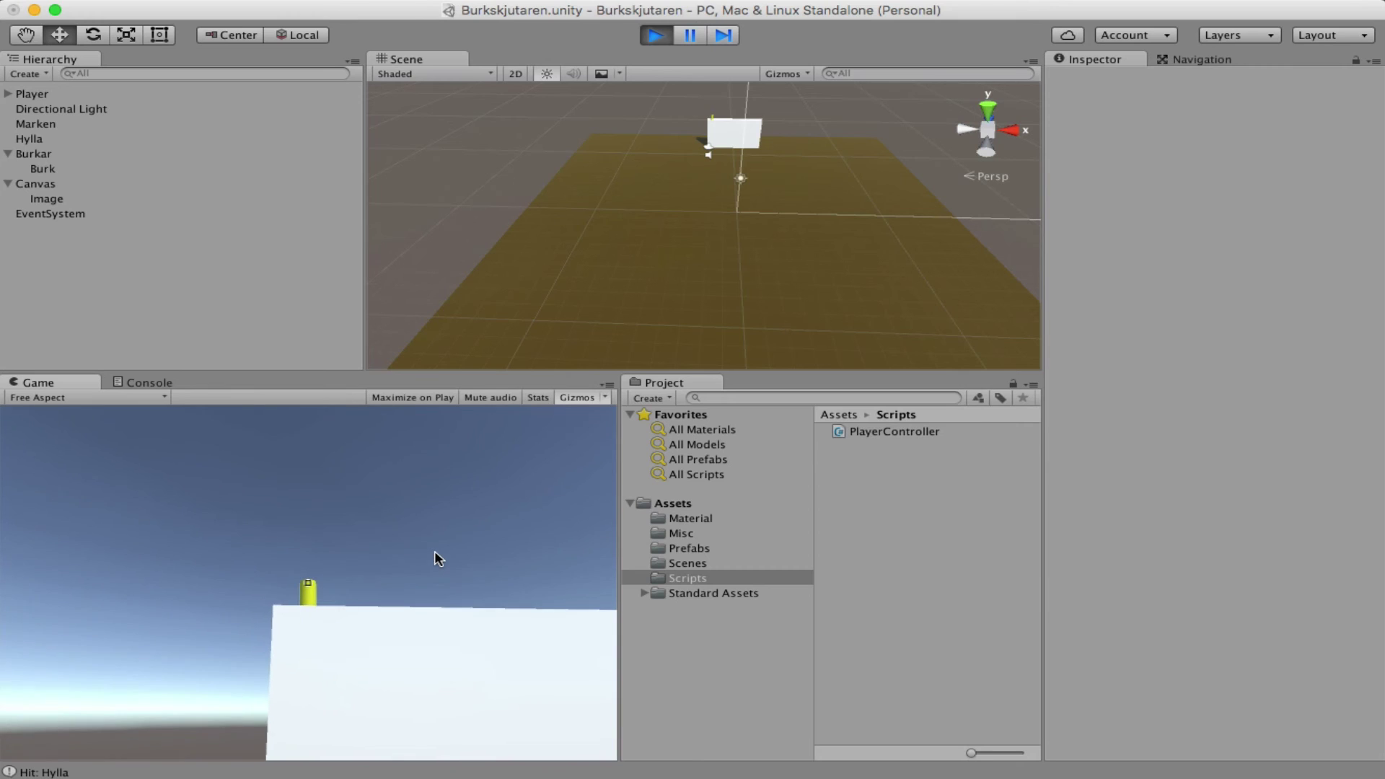
click(435, 554)
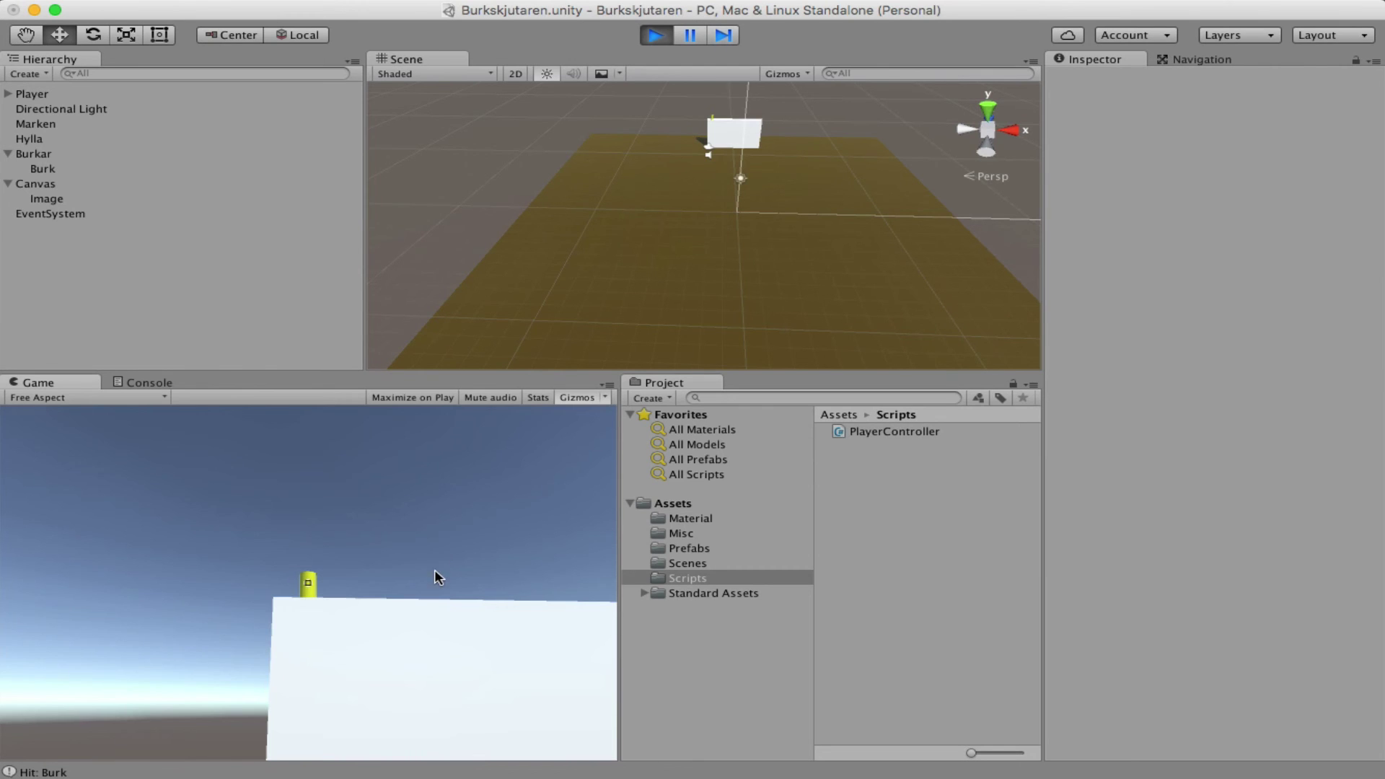
click(658, 36)
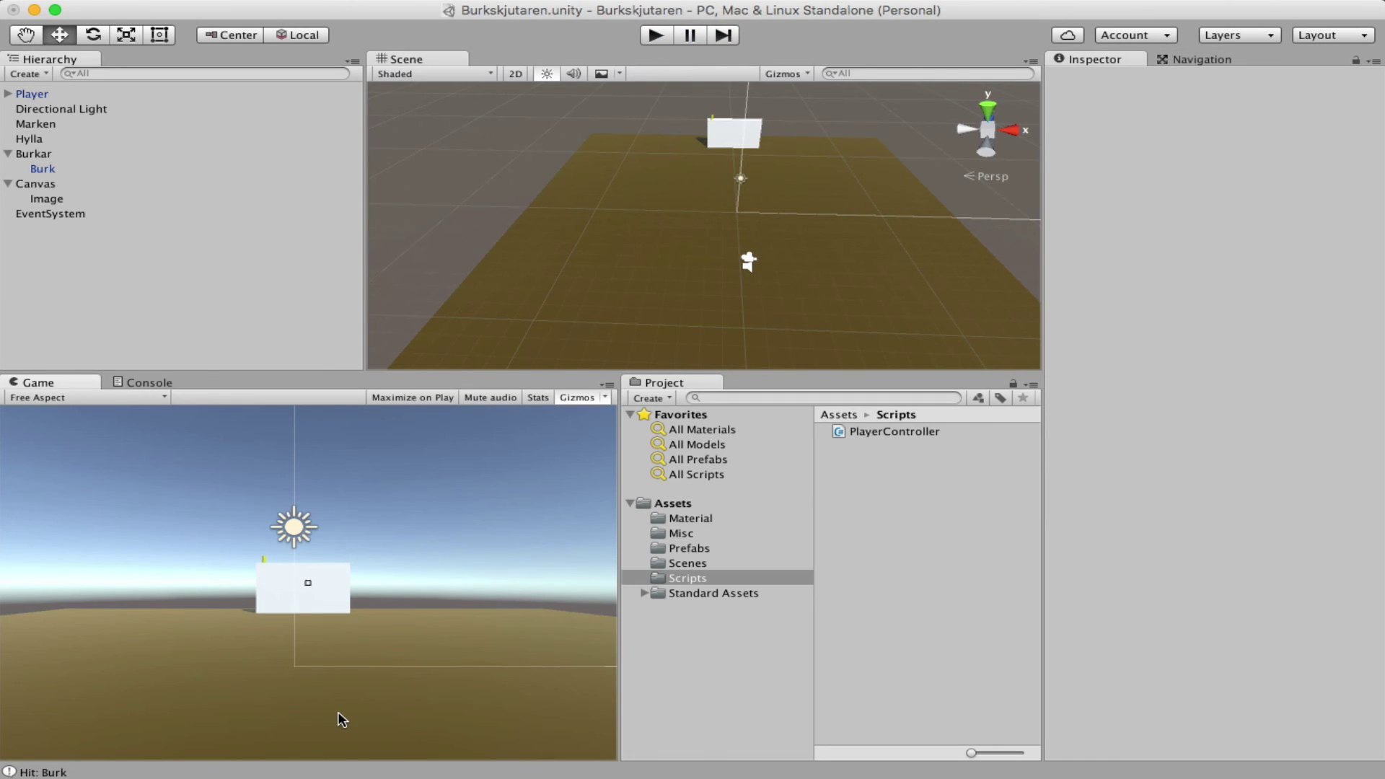
key(super+Tab)
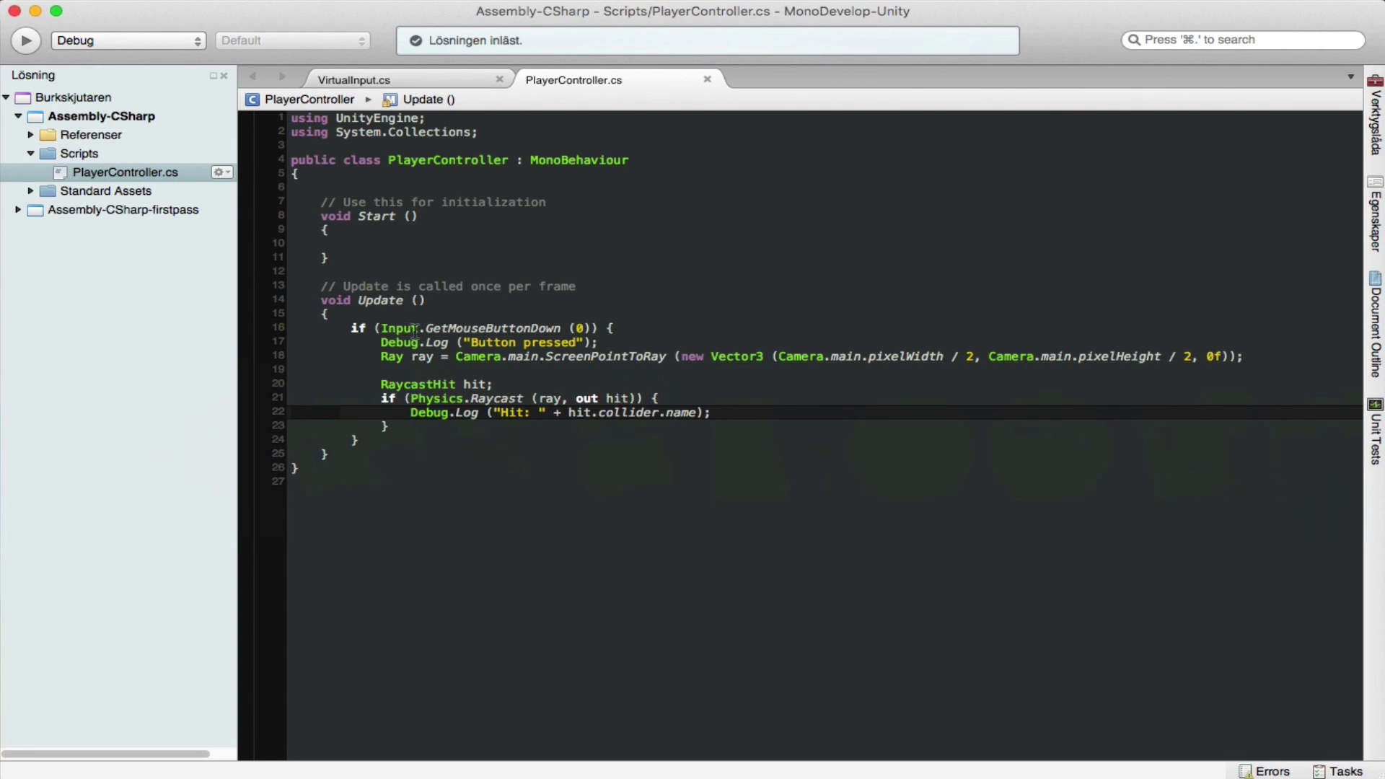
Select the click check, ScreenPointToRay line and Raycast condition in PlayerController.cs to explain them
drag(419, 328, 600, 344)
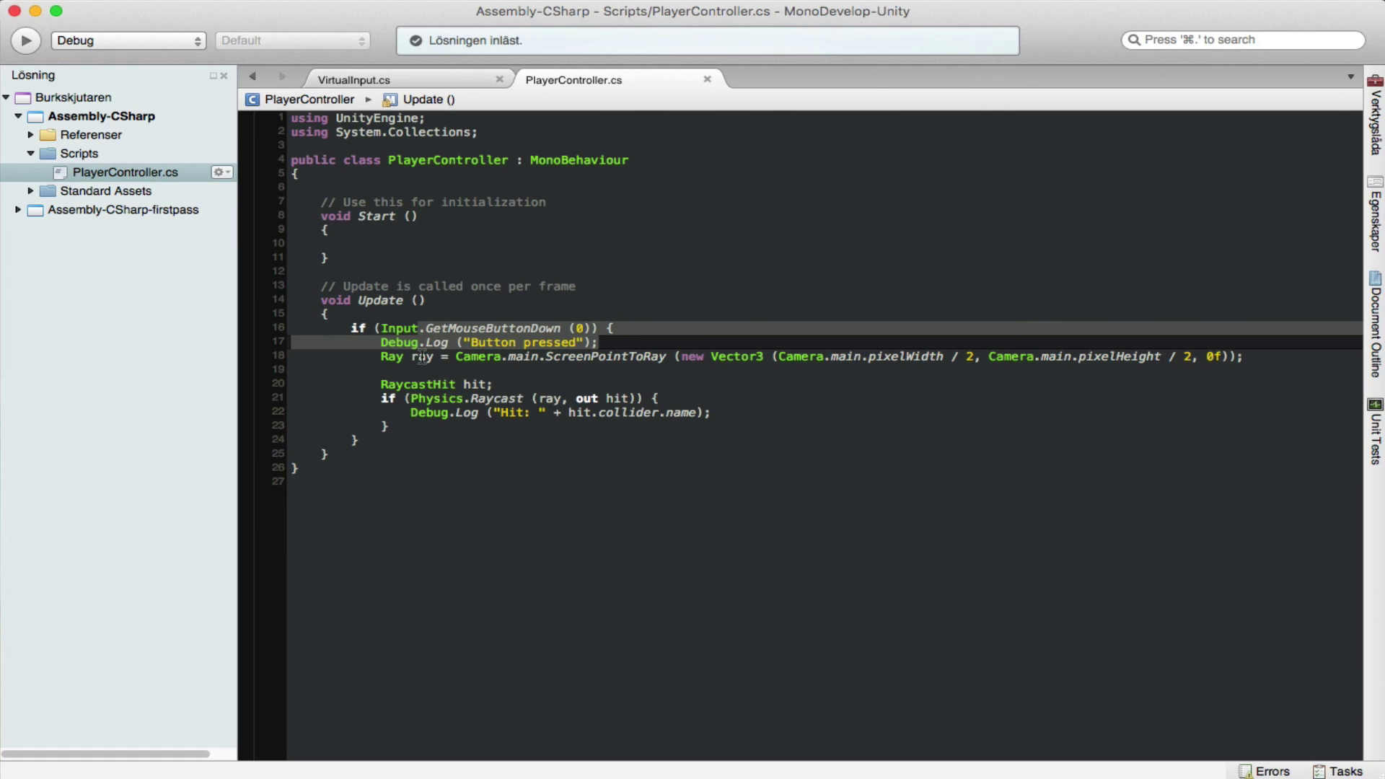
click(605, 358)
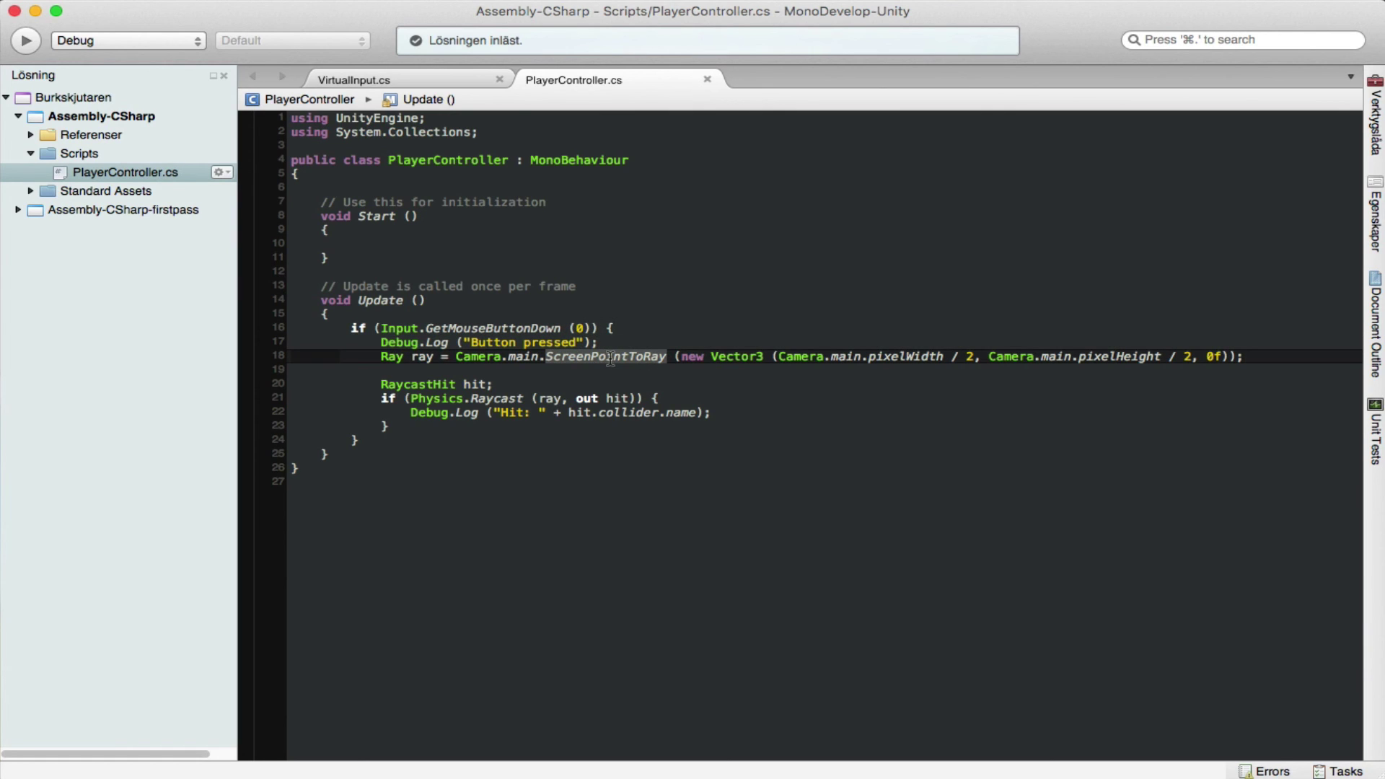
mouse_move(610, 358)
drag(778, 356, 1205, 355)
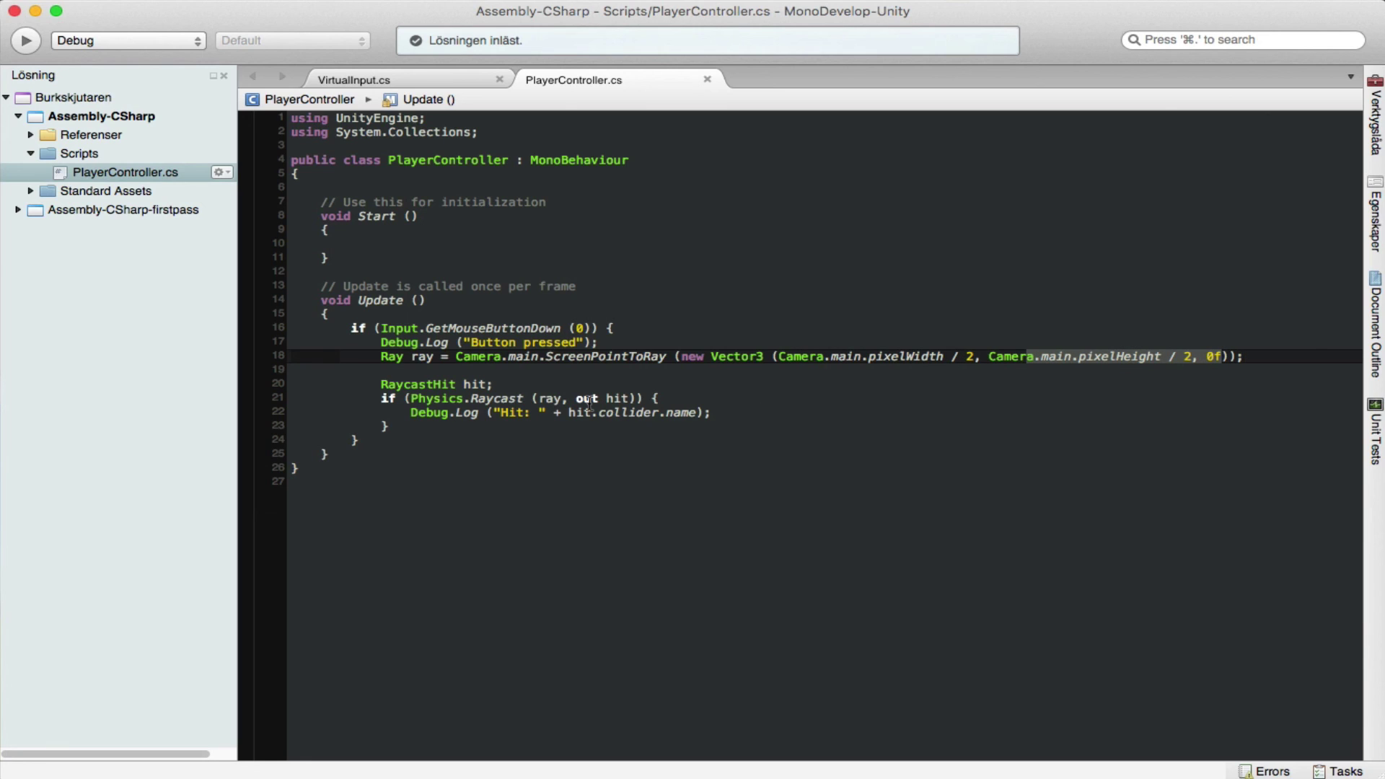
mouse_move(589, 402)
triple_click(399, 356)
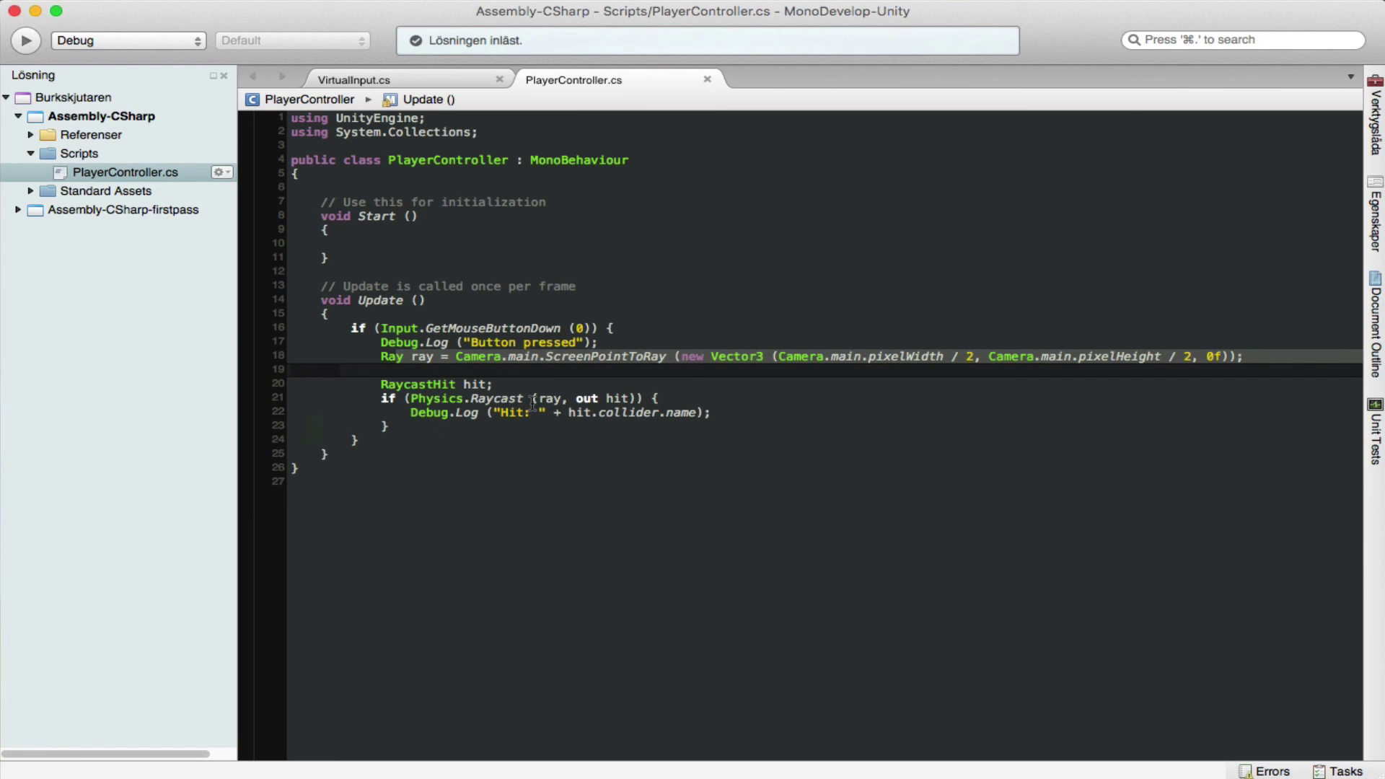
click(551, 398)
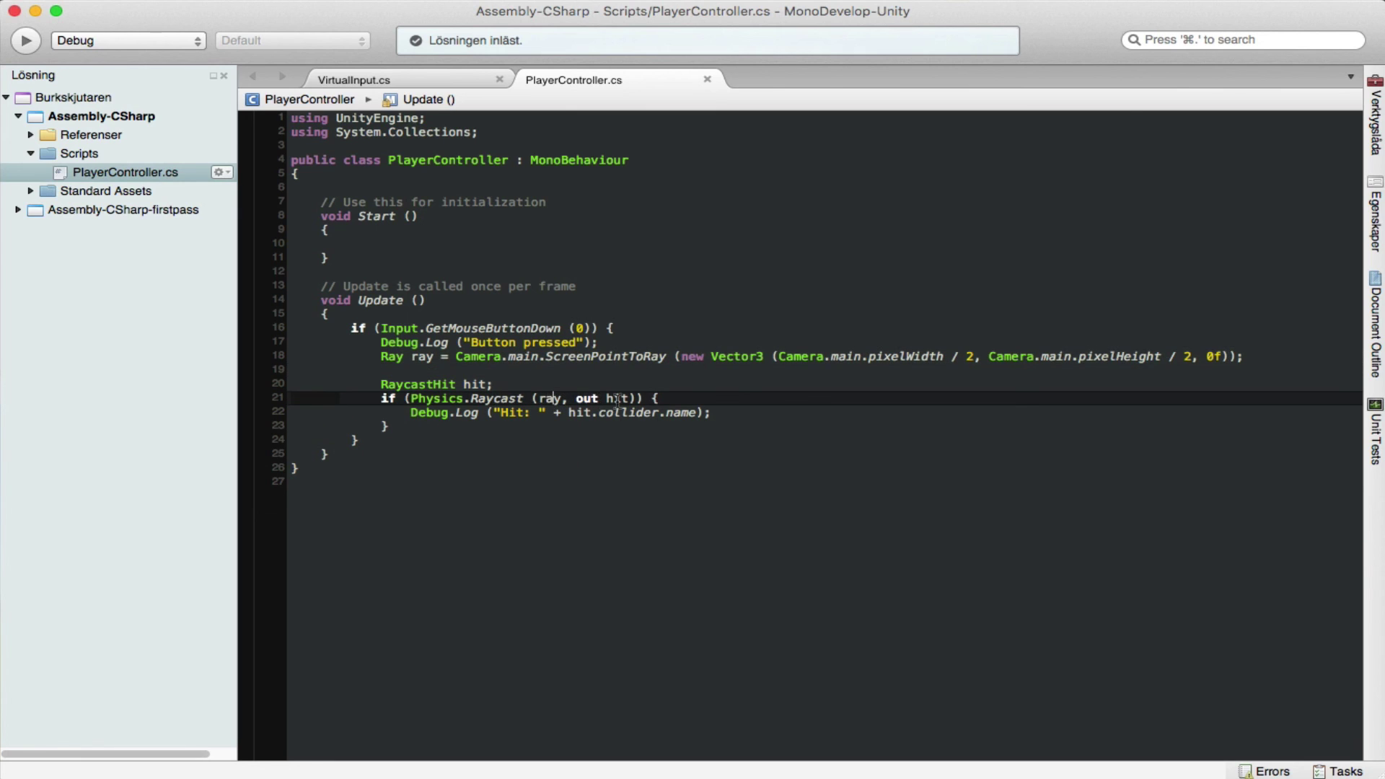